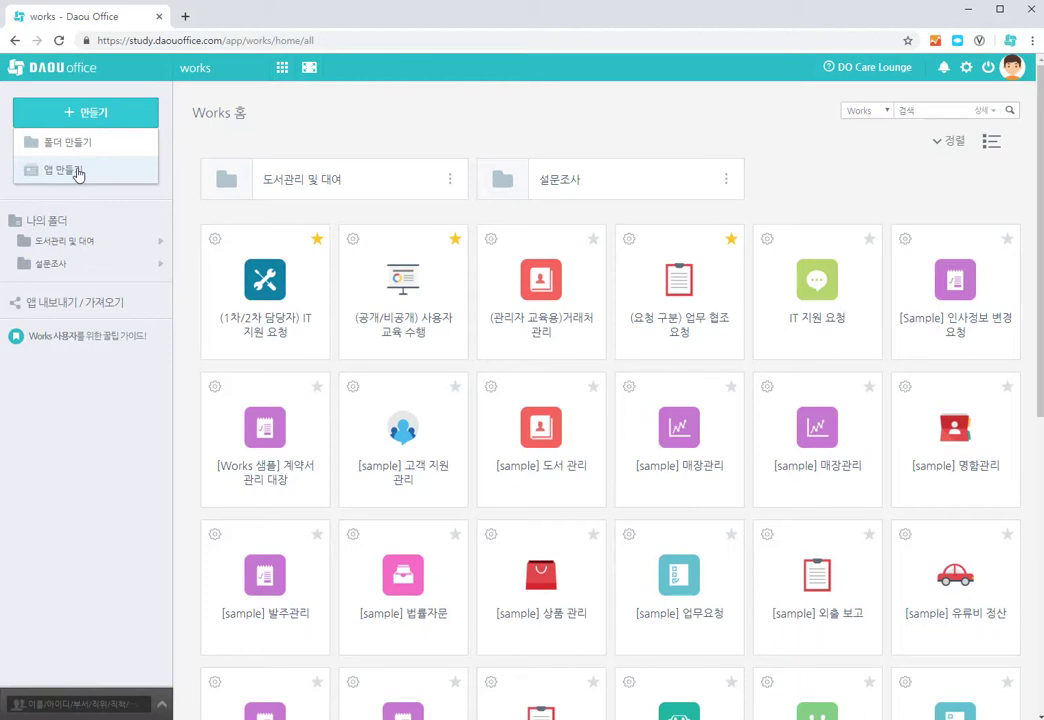
Begin a new app based on the 거래처 관리 sample app template
{"action": "left_click", "coordinate": [63, 170]}
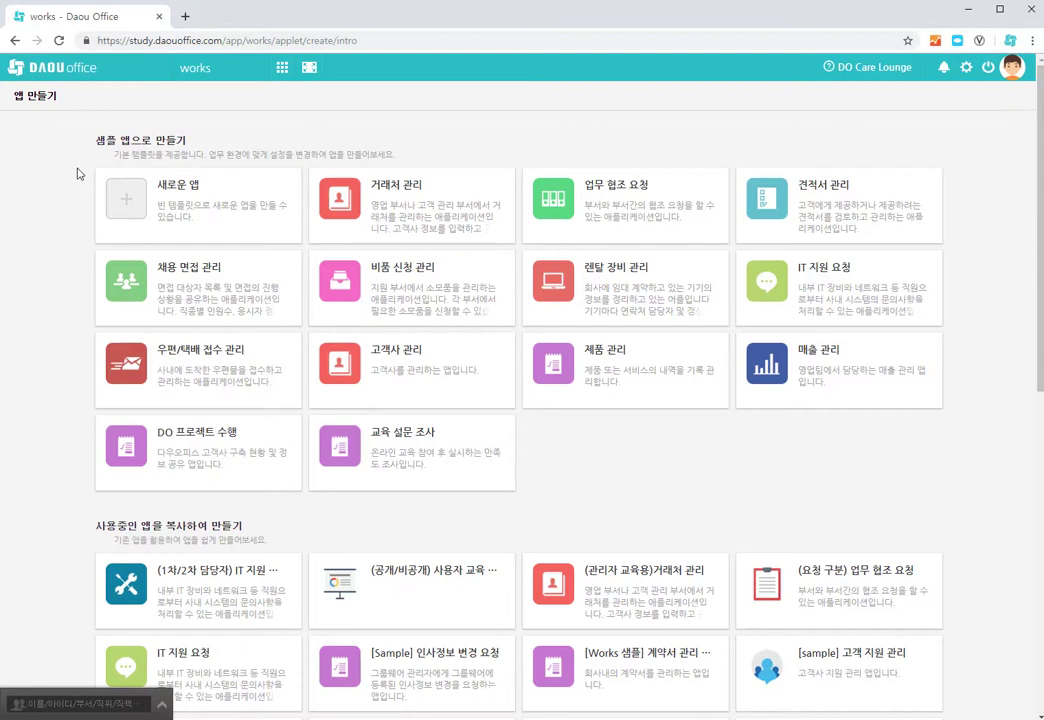
{"action": "left_click", "coordinate": [388, 214]}
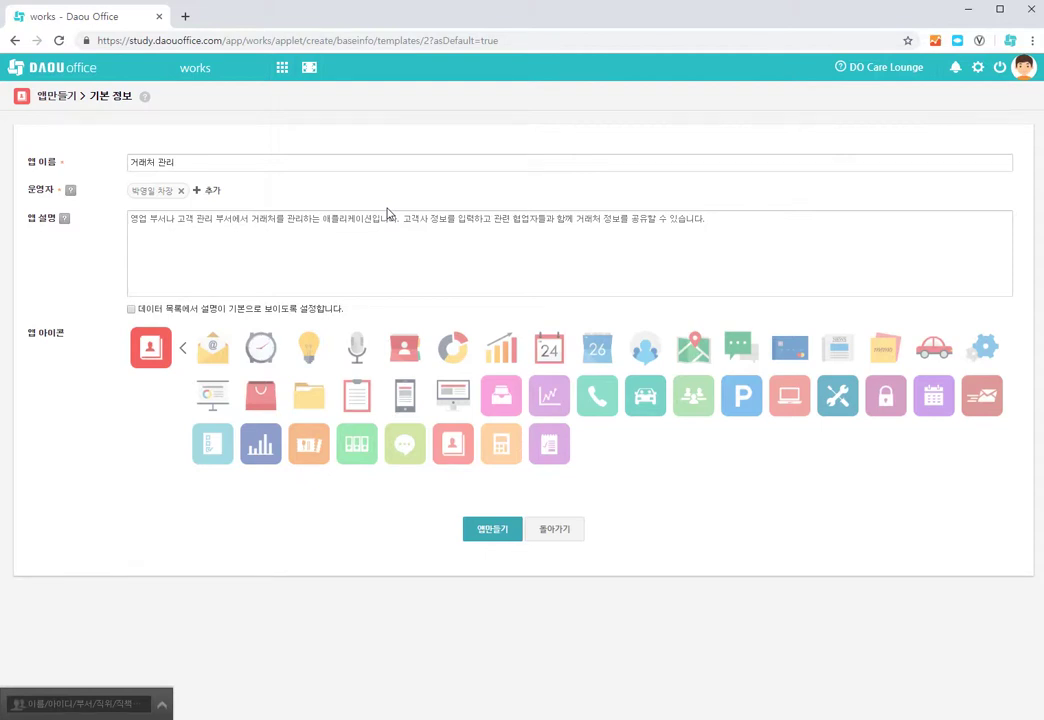
Name the new app 거래처 관리(실습) and create it
{"action": "left_click", "coordinate": [213, 163]}
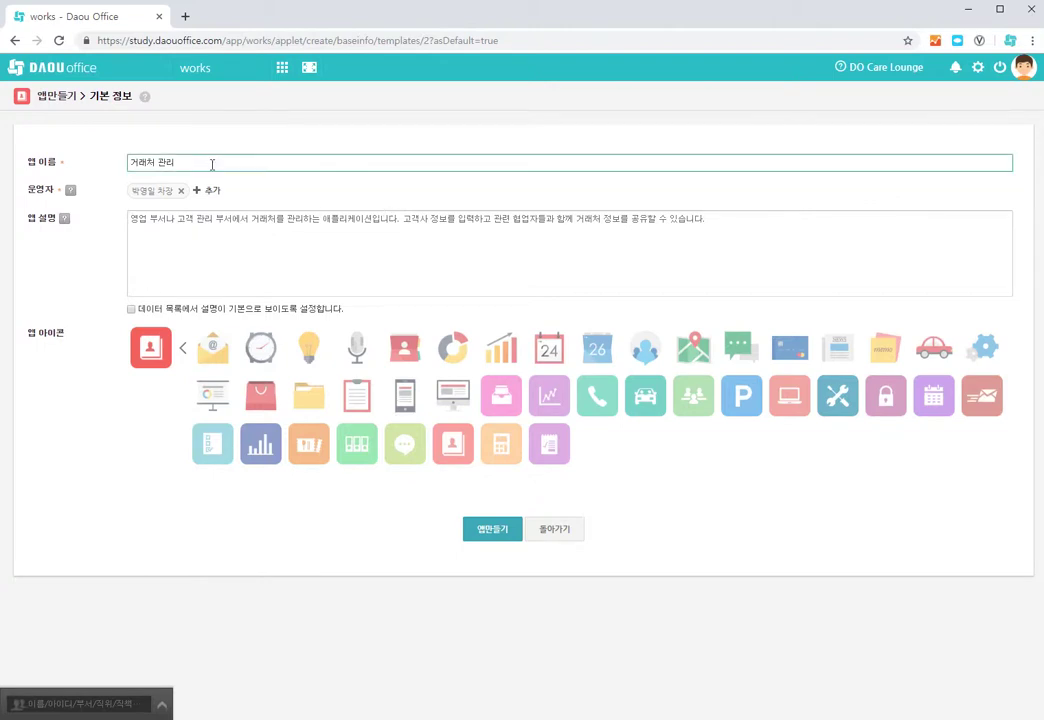
{"action": "type", "text": "("}
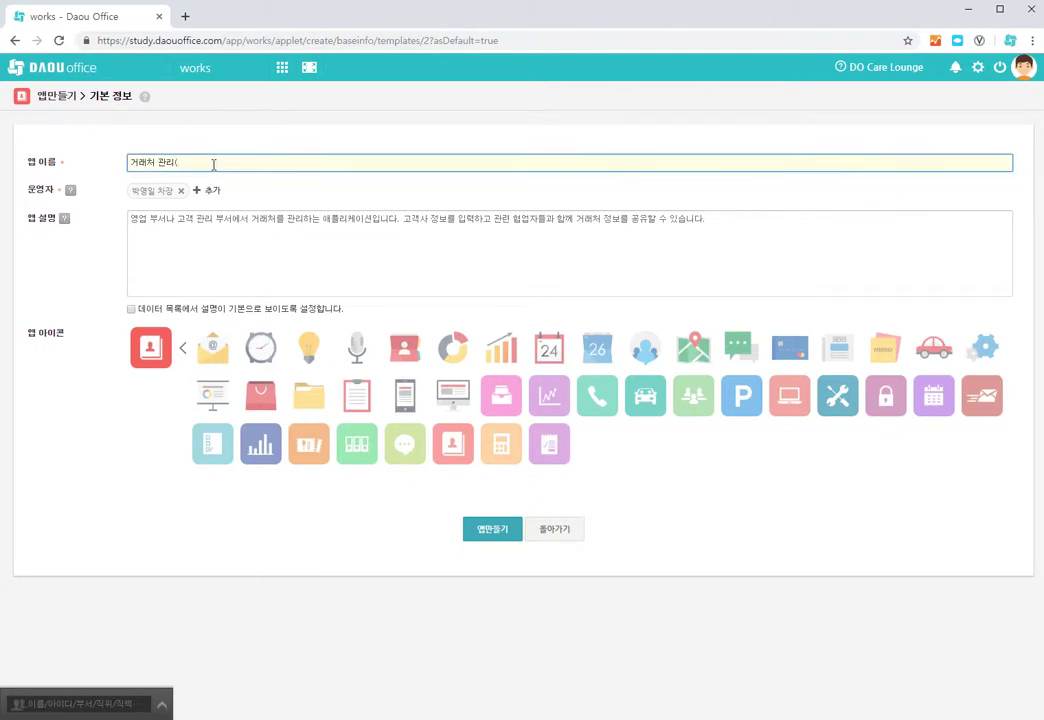
{"action": "type", "text": "세일"}
{"action": "type", "text": "ㅂ"}
{"action": "type", "text": ")"}
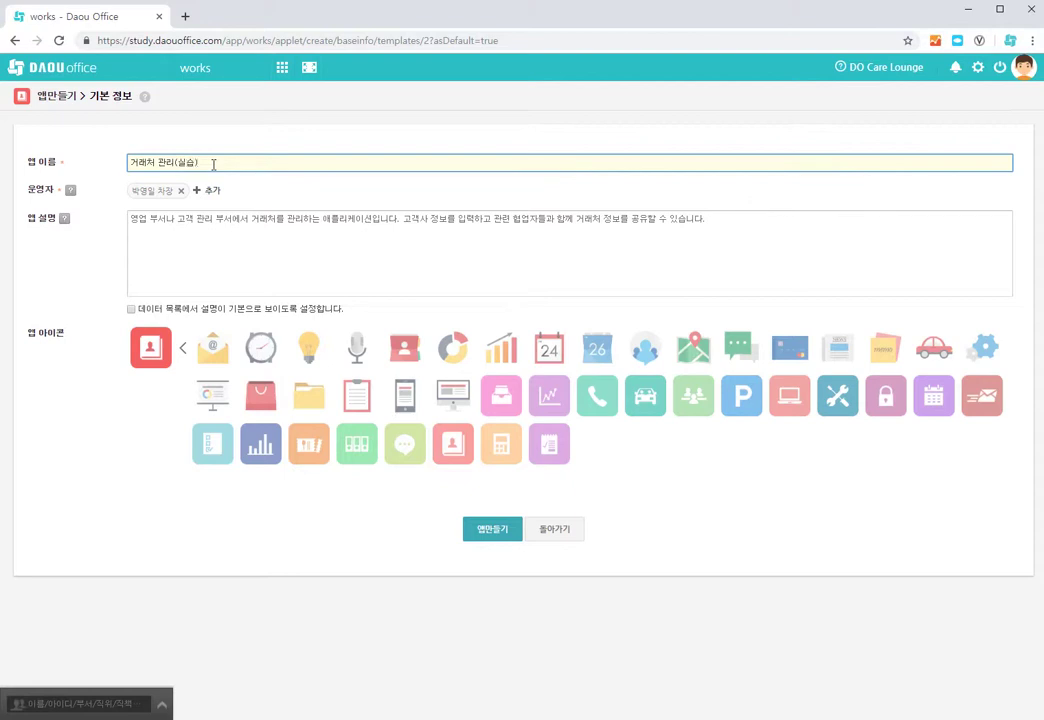
{"action": "left_click", "coordinate": [500, 538]}
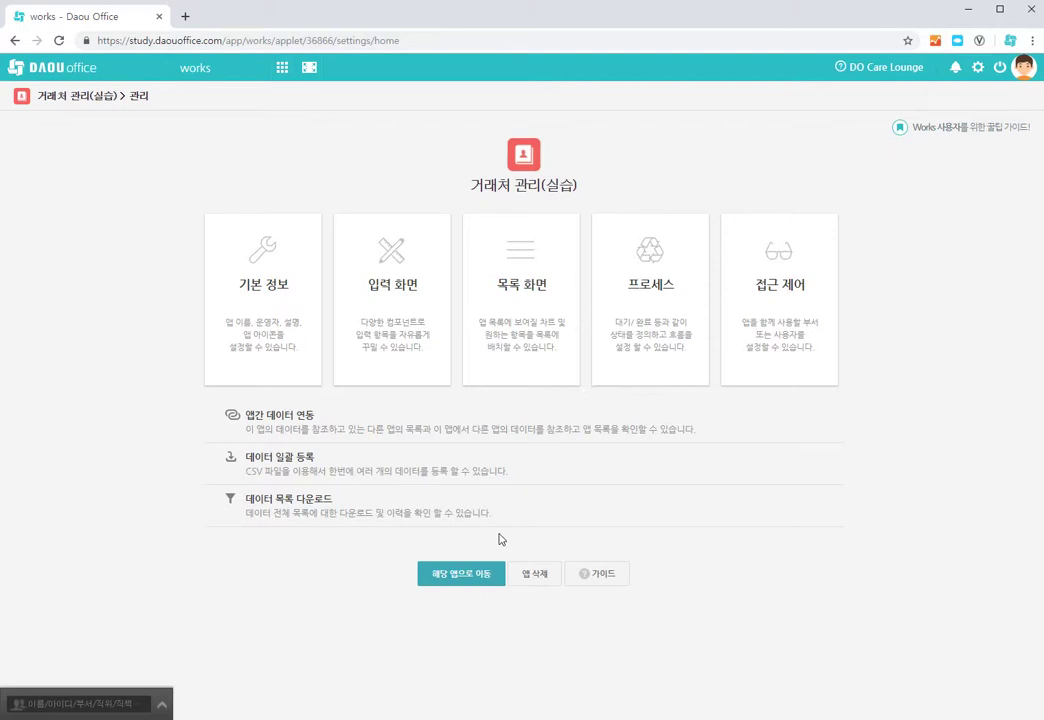
In the input form editor, add a 데이터 연동 field at the top and select it
{"action": "left_click", "coordinate": [397, 355]}
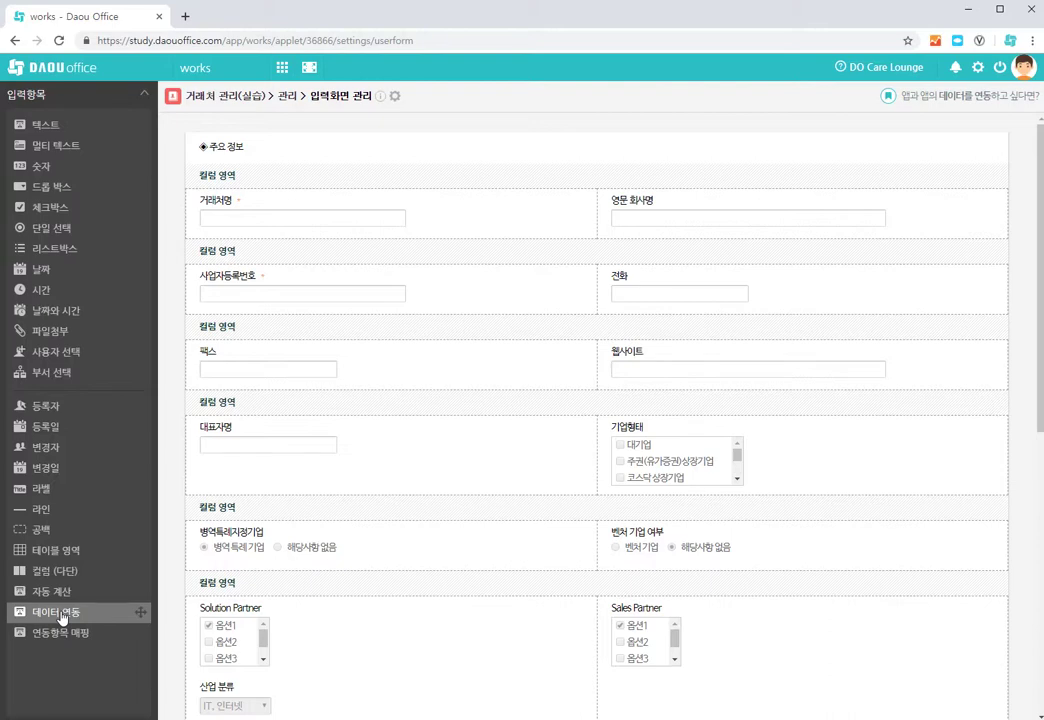
{"action": "left_click_drag", "start_coordinate": [62, 617], "coordinate": [246, 155]}
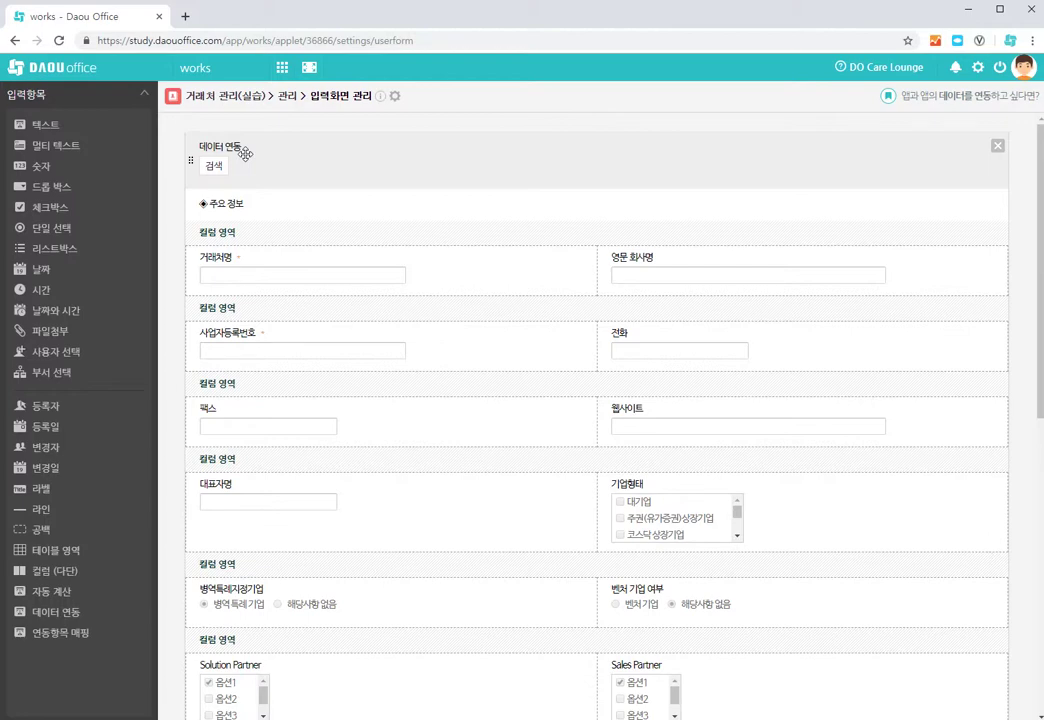
{"action": "left_click", "coordinate": [245, 154]}
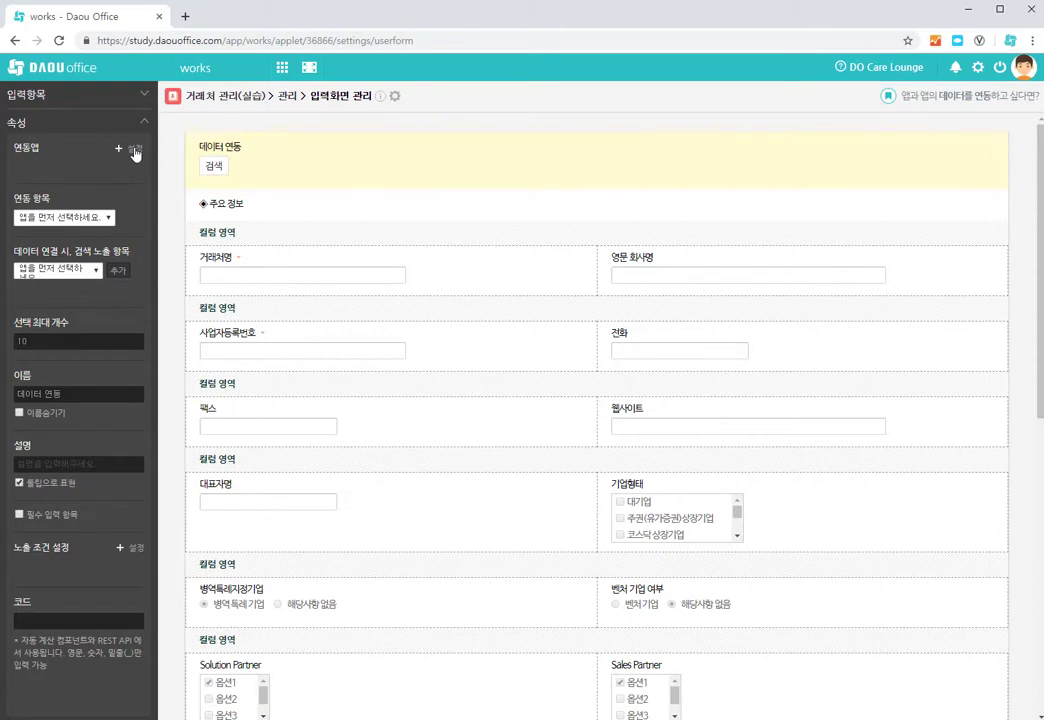
Search the apps for 고객사 and link the data-link field to 고객사 LIST
{"action": "left_click", "coordinate": [135, 150]}
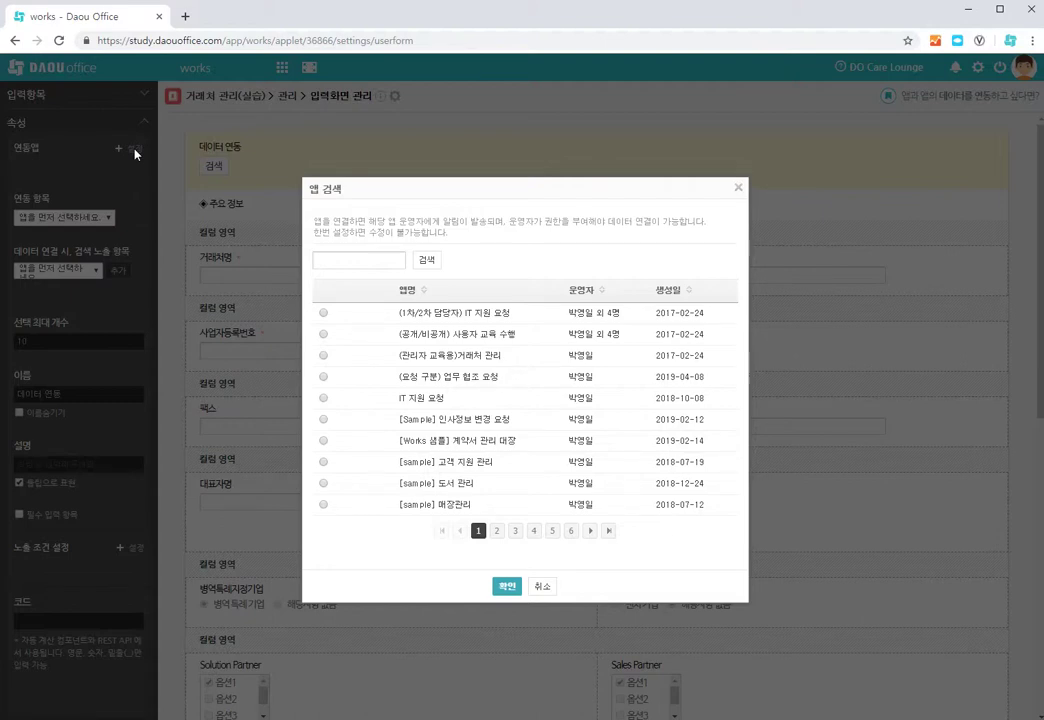
{"action": "left_click", "coordinate": [375, 261]}
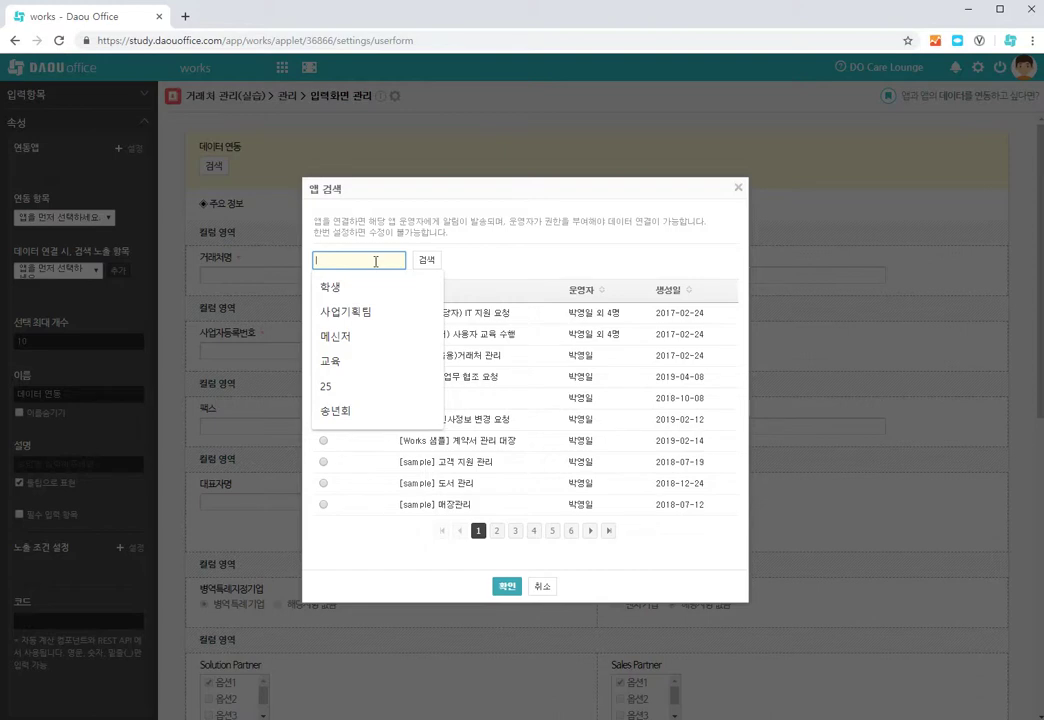
{"action": "type", "text": "교"}
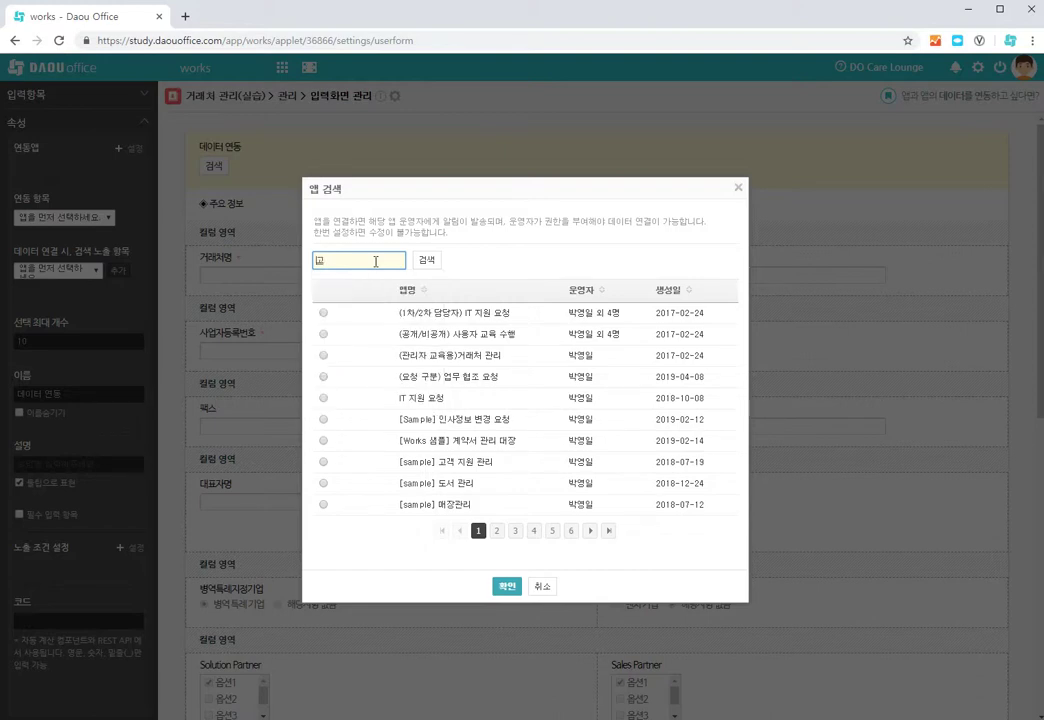
{"action": "type", "text": "객사"}
{"action": "key", "text": "Return"}
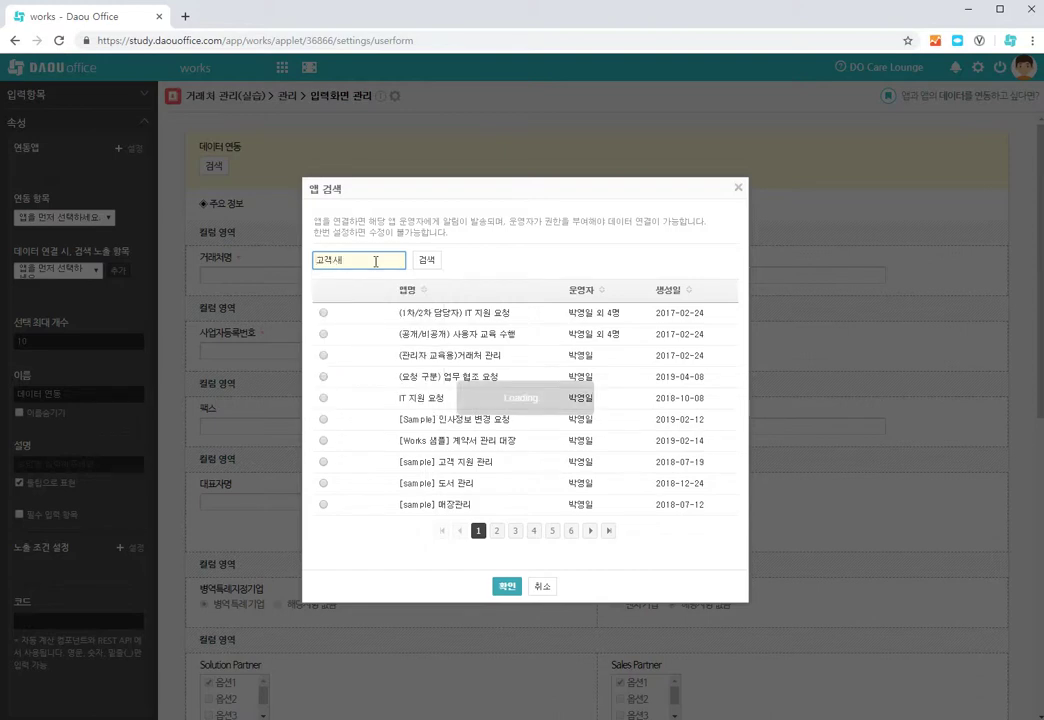
{"action": "type", "text": "ㅐ"}
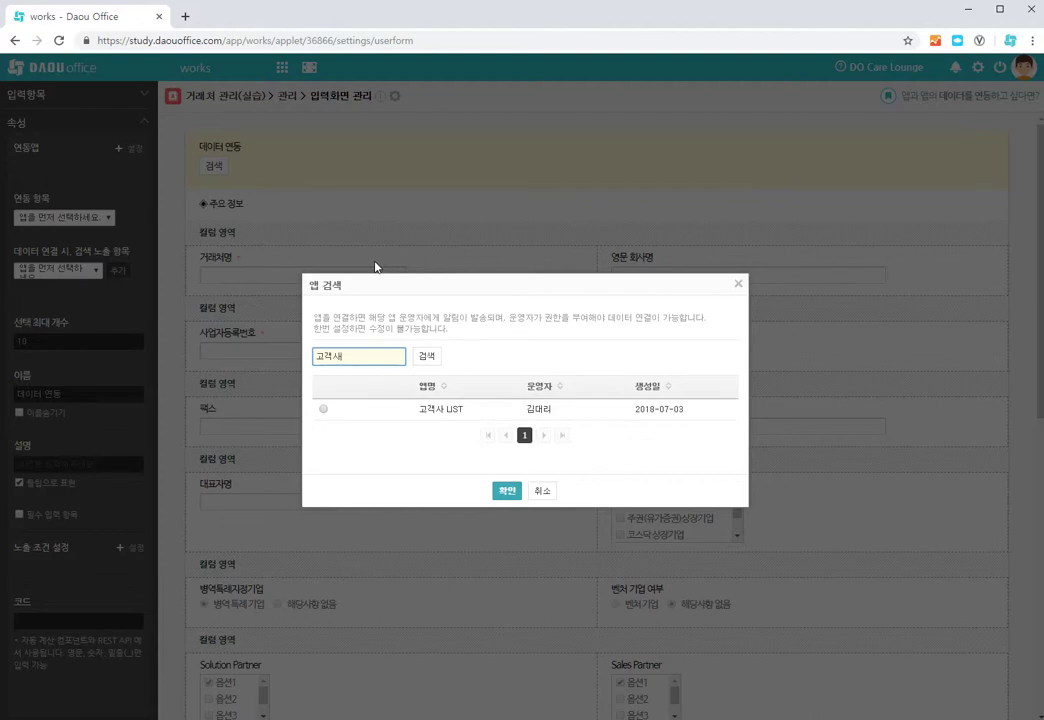
{"action": "left_click", "coordinate": [444, 419]}
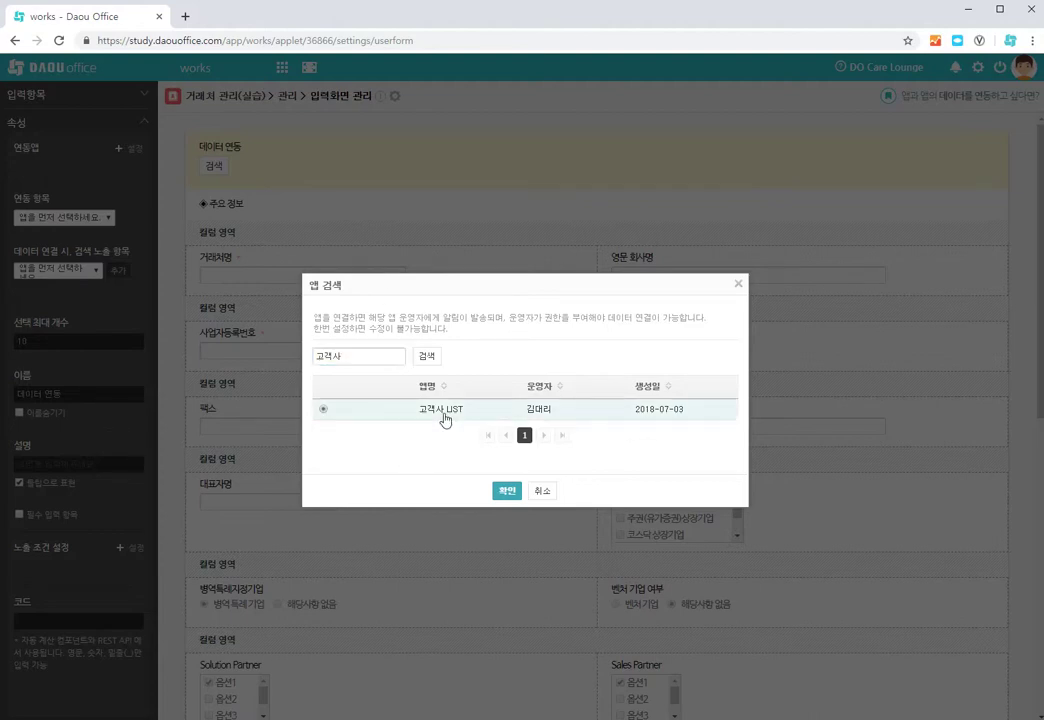
{"action": "left_click", "coordinate": [506, 490]}
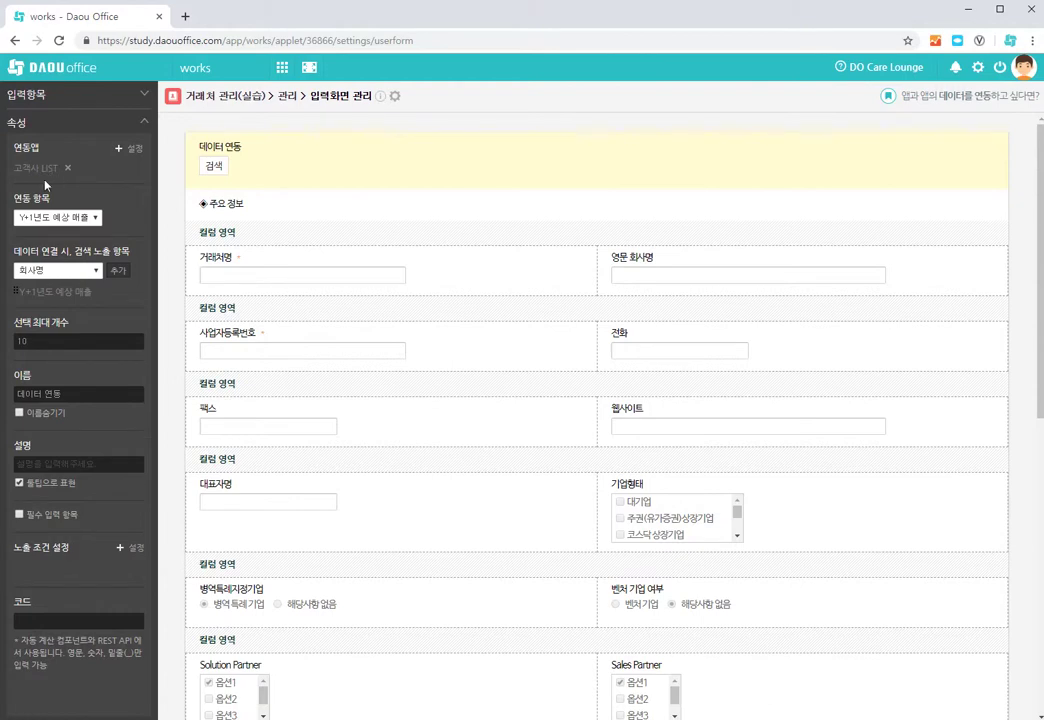
Set the linked item to 회사명 and add 대표자명 to the search result fields
{"action": "left_click", "coordinate": [92, 219]}
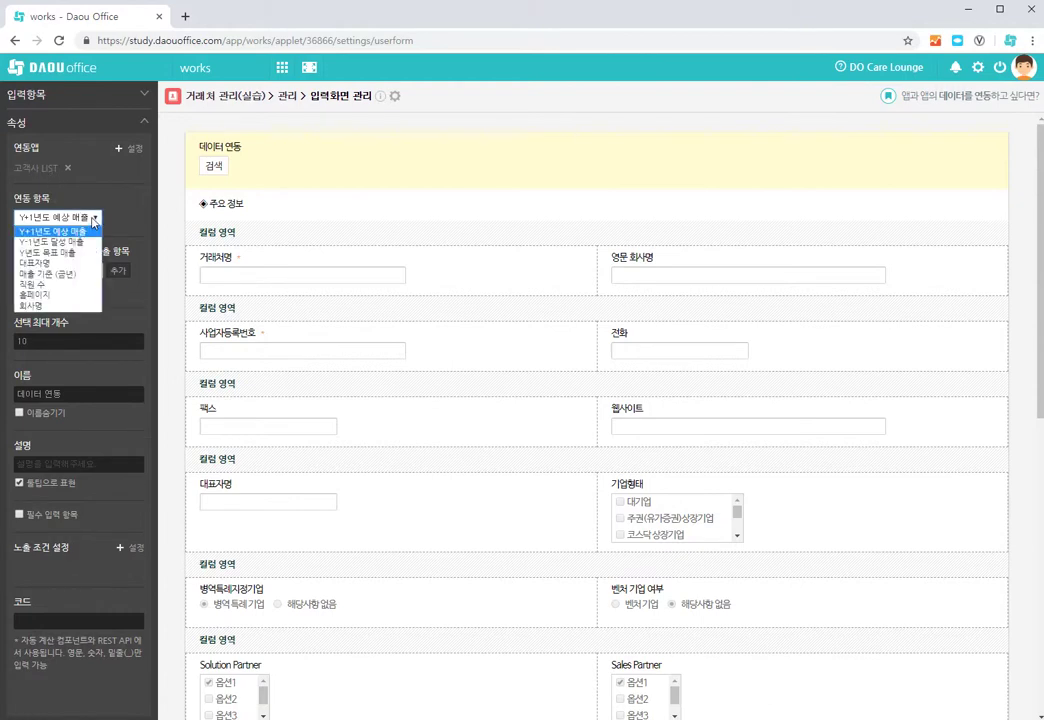
{"action": "left_click", "coordinate": [50, 306]}
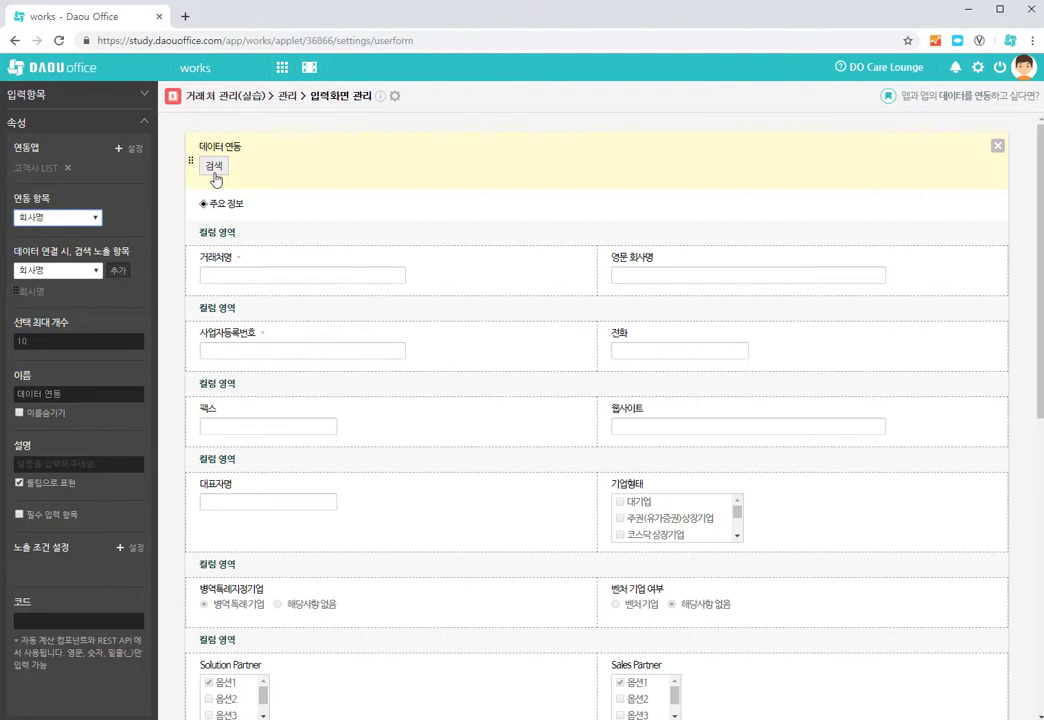
{"action": "left_click", "coordinate": [97, 271]}
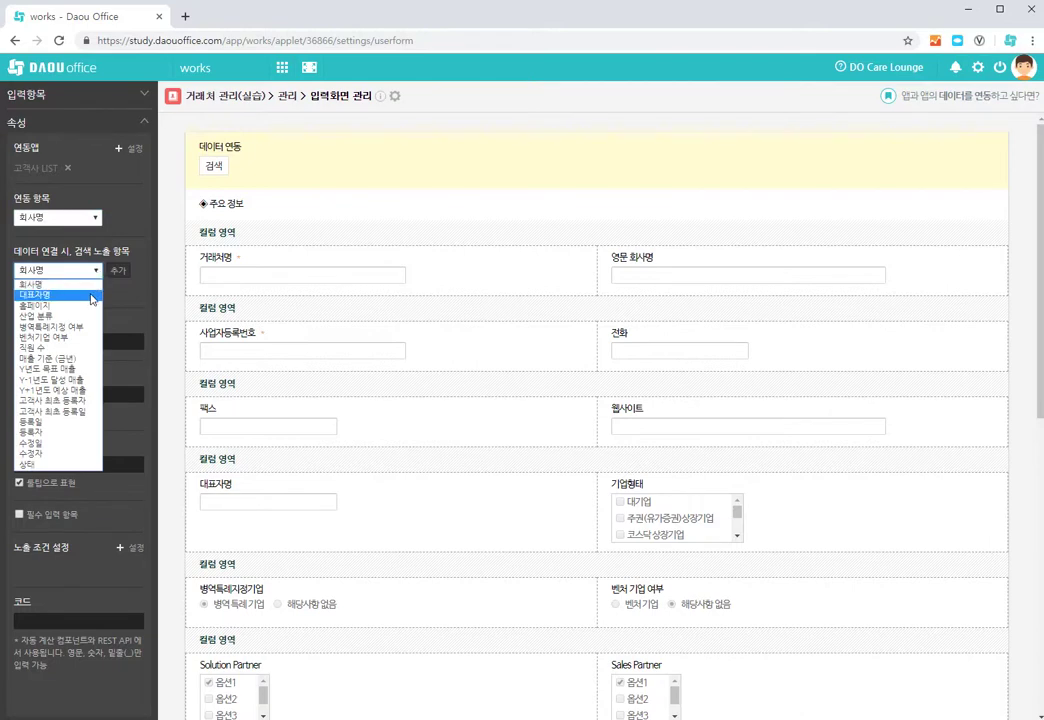
{"action": "left_click", "coordinate": [93, 296]}
{"action": "left_click", "coordinate": [118, 271]}
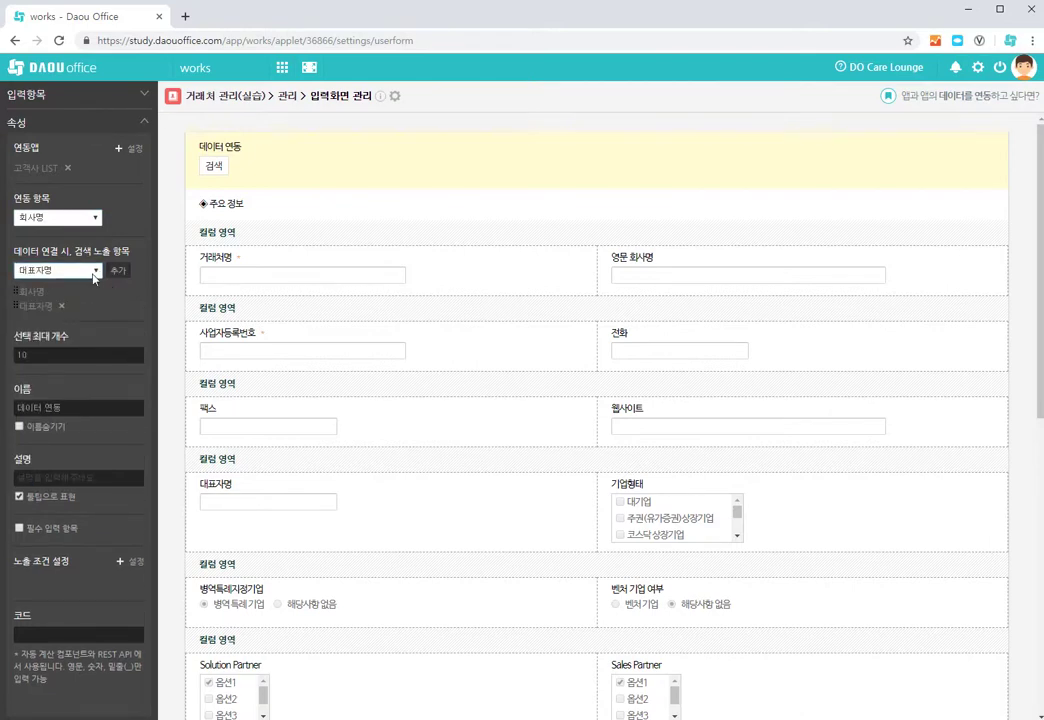
Add 산업 분류 and 직원 수 to the search results, ordering 산업 분류 above 대표자명
{"action": "left_click", "coordinate": [95, 271]}
{"action": "left_click", "coordinate": [74, 317]}
{"action": "left_click", "coordinate": [118, 271]}
{"action": "left_click", "coordinate": [96, 271]}
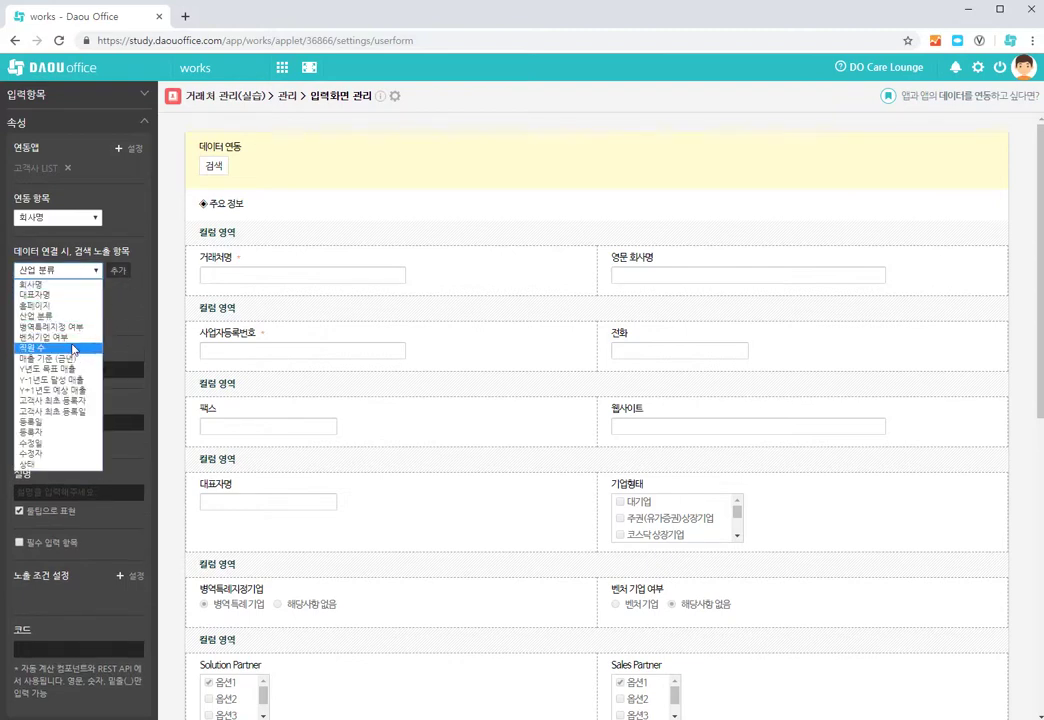
{"action": "left_click", "coordinate": [84, 347]}
{"action": "left_click", "coordinate": [119, 274]}
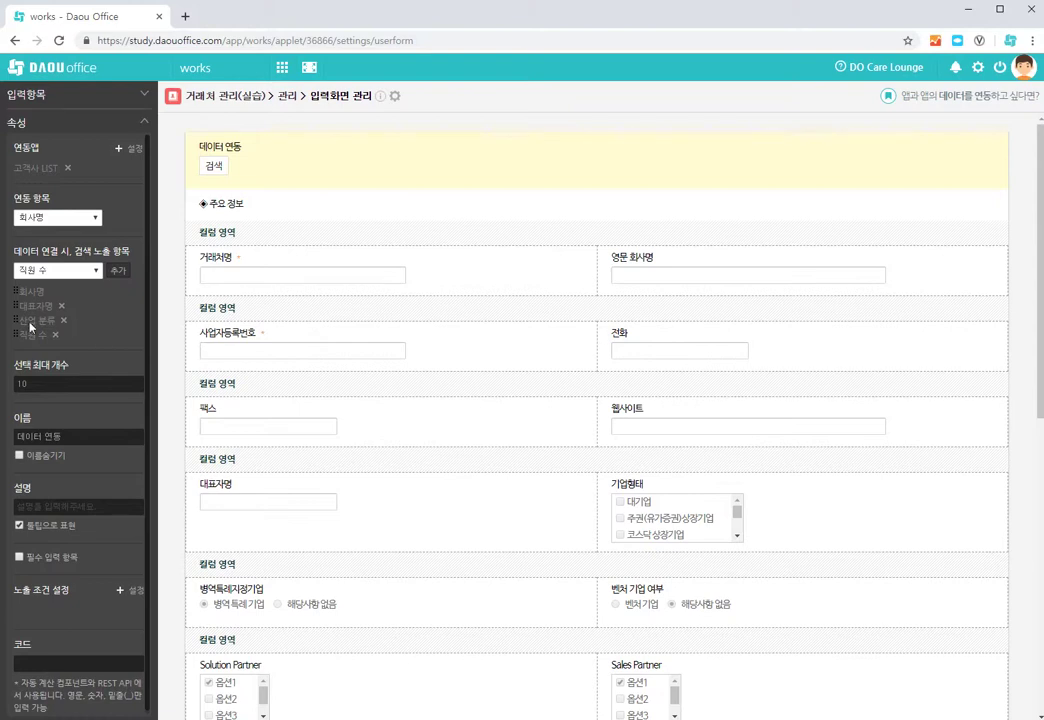
{"action": "left_click_drag", "start_coordinate": [16, 327], "coordinate": [15, 310]}
Rename the 데이터 연동 field to 고객사명
{"action": "left_click", "coordinate": [72, 440]}
{"action": "key", "text": "BackSpace"}
{"action": "key", "text": "BackSpace"}
{"action": "key", "text": "BackSpace"}
{"action": "key", "text": "BackSpace"}
{"action": "key", "text": "BackSpace"}
{"action": "key", "text": "BackSpace"}
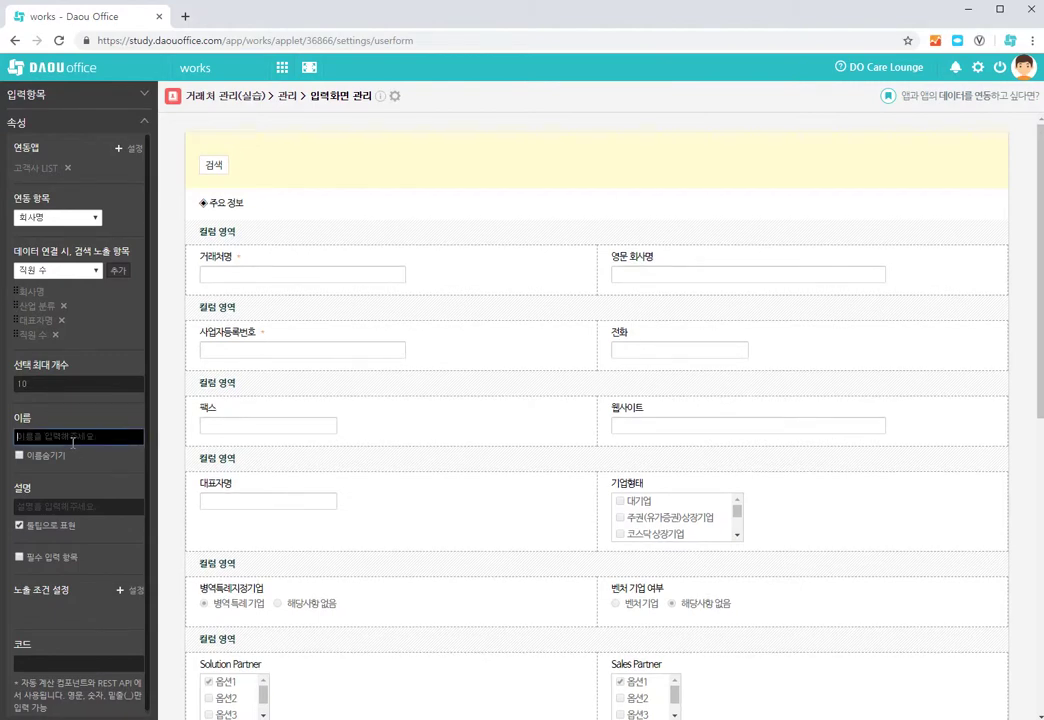
{"action": "type", "text": "고객사"}
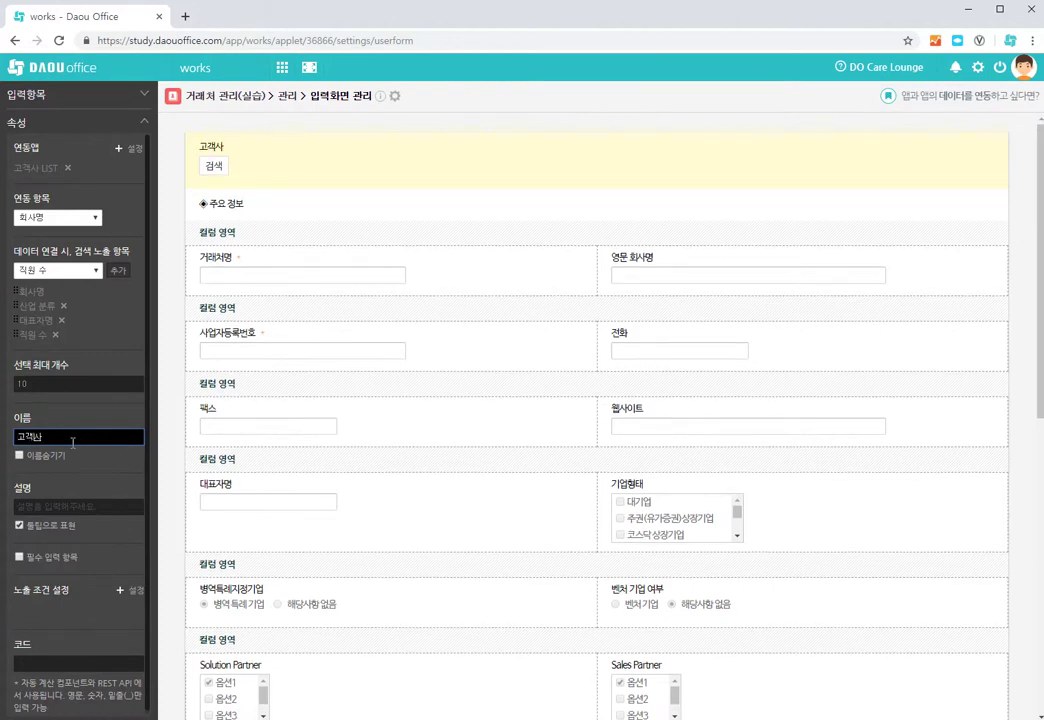
{"action": "type", "text": "며ㅇ"}
{"action": "left_click", "coordinate": [146, 101]}
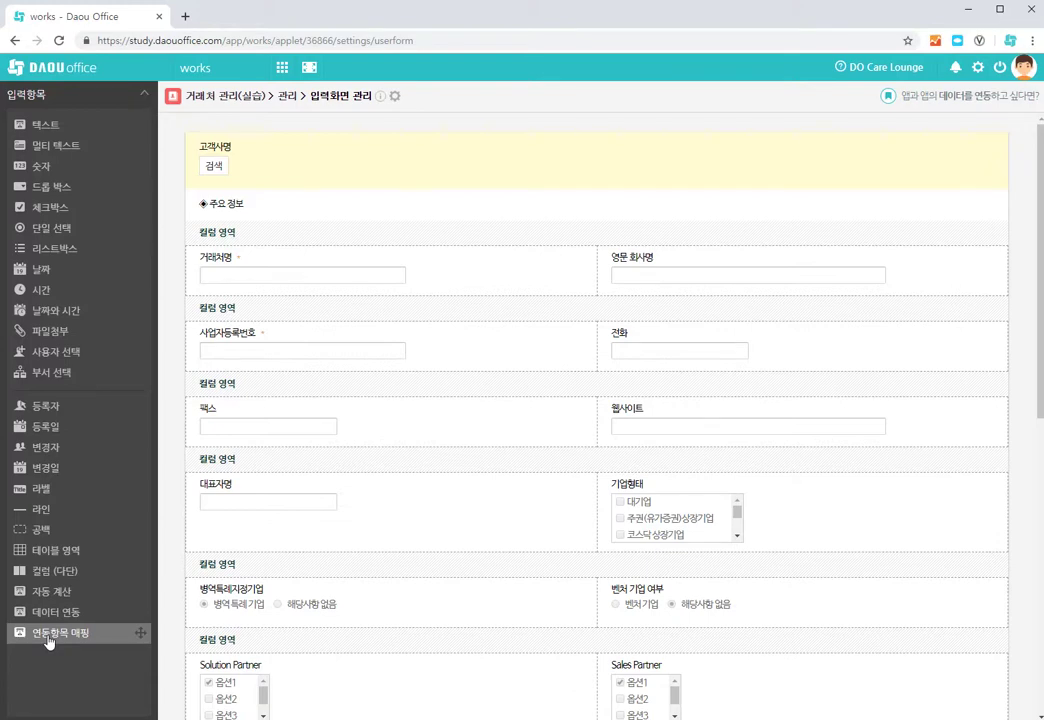
Add a 연동항목 매핑 field below 고객사명 and name it 대표자명
{"action": "left_click_drag", "start_coordinate": [47, 640], "coordinate": [286, 208]}
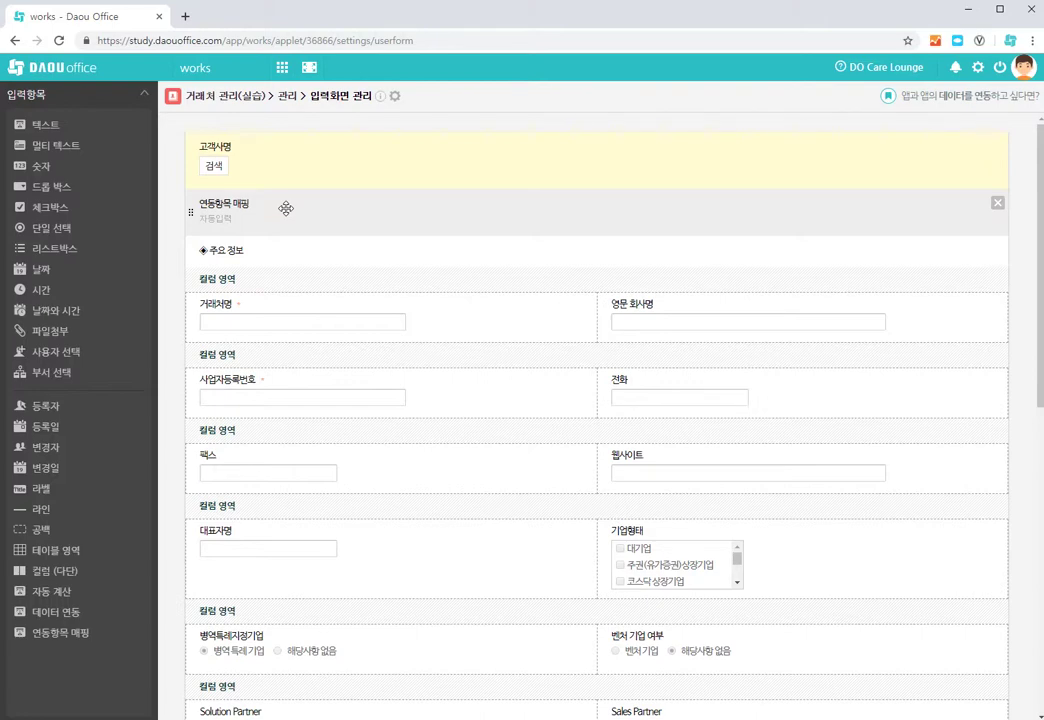
{"action": "left_click", "coordinate": [286, 208]}
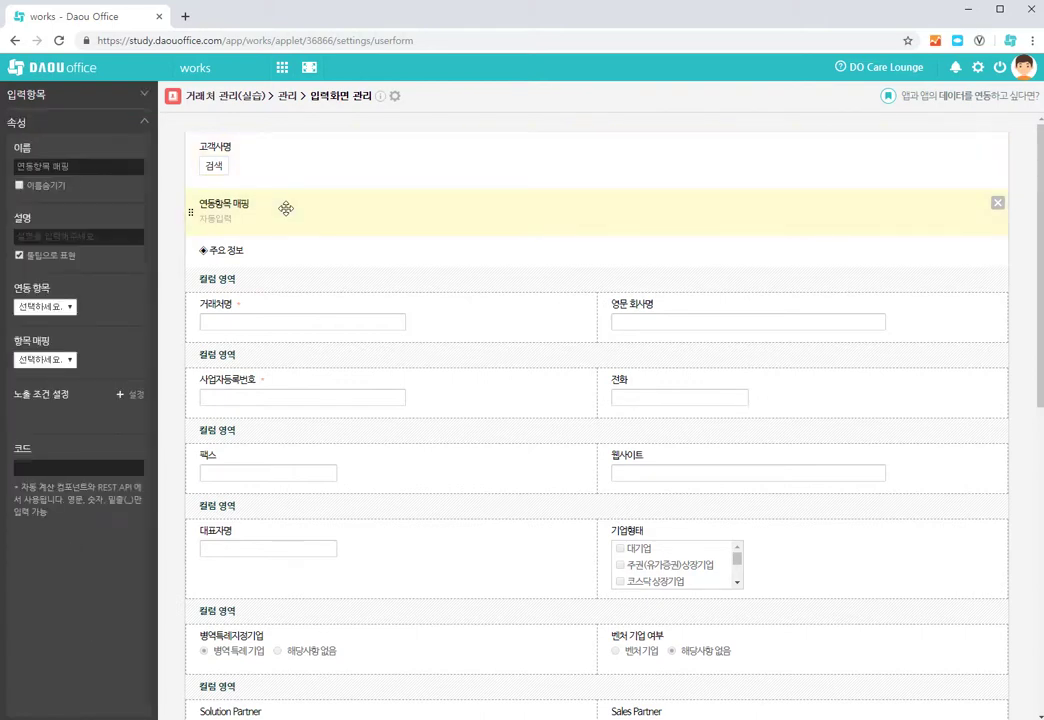
{"action": "left_click", "coordinate": [92, 167]}
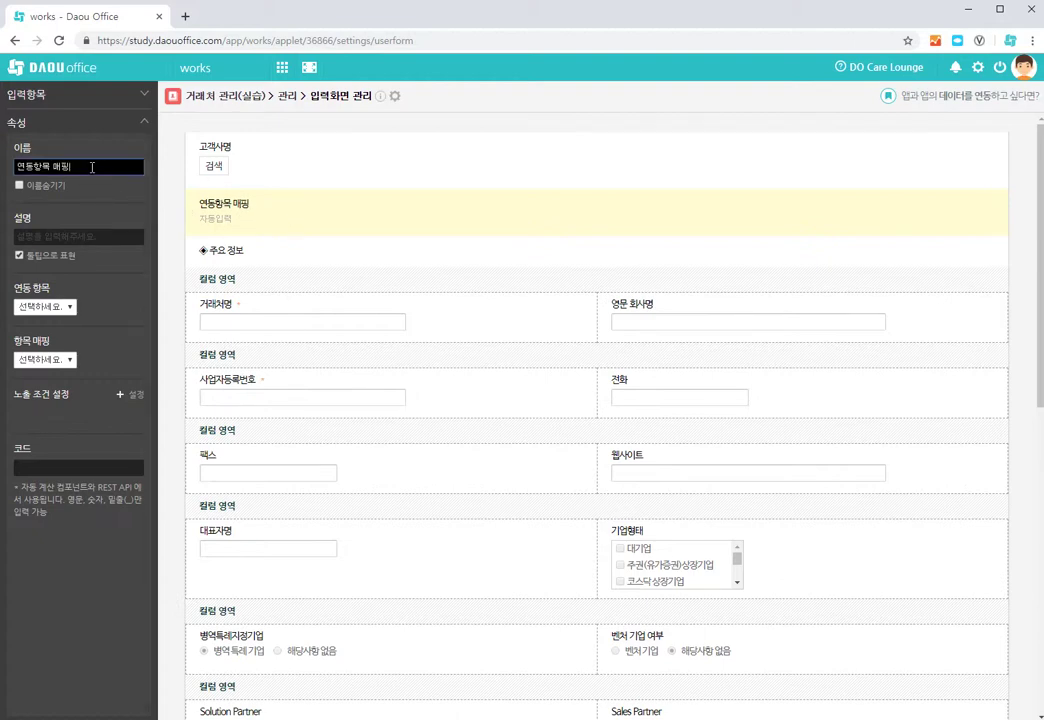
{"action": "key", "text": "BackSpace"}
{"action": "key", "text": "BackSpace"}
{"action": "key", "text": "BackSpace"}
{"action": "key", "text": "BackSpace"}
{"action": "key", "text": "BackSpace"}
{"action": "key", "text": "BackSpace"}
{"action": "key", "text": "BackSpace"}
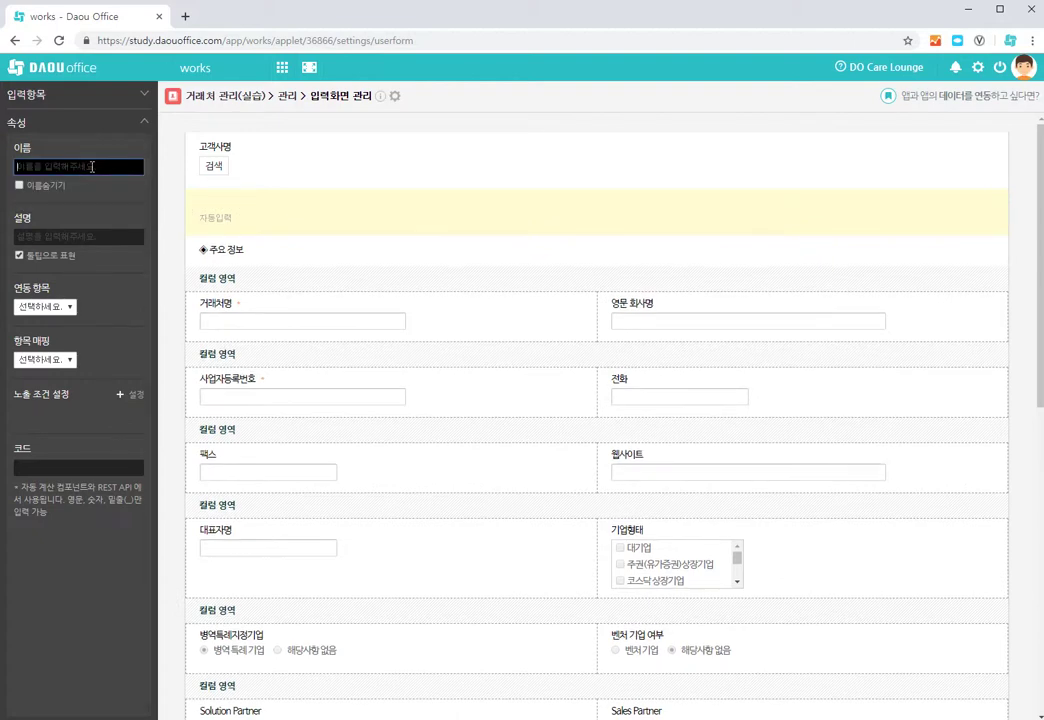
{"action": "type", "text": "대표"}
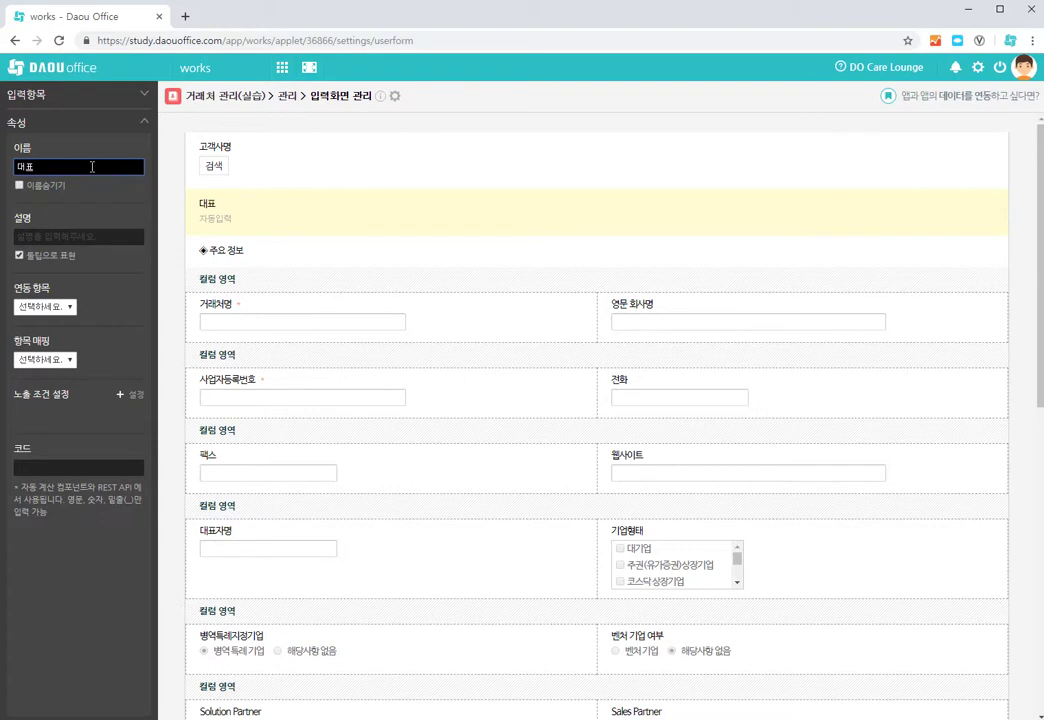
{"action": "type", "text": "자명"}
Map the 대표자명 field to the 고객사명 lookup's 대표자명 value
{"action": "left_click", "coordinate": [72, 308]}
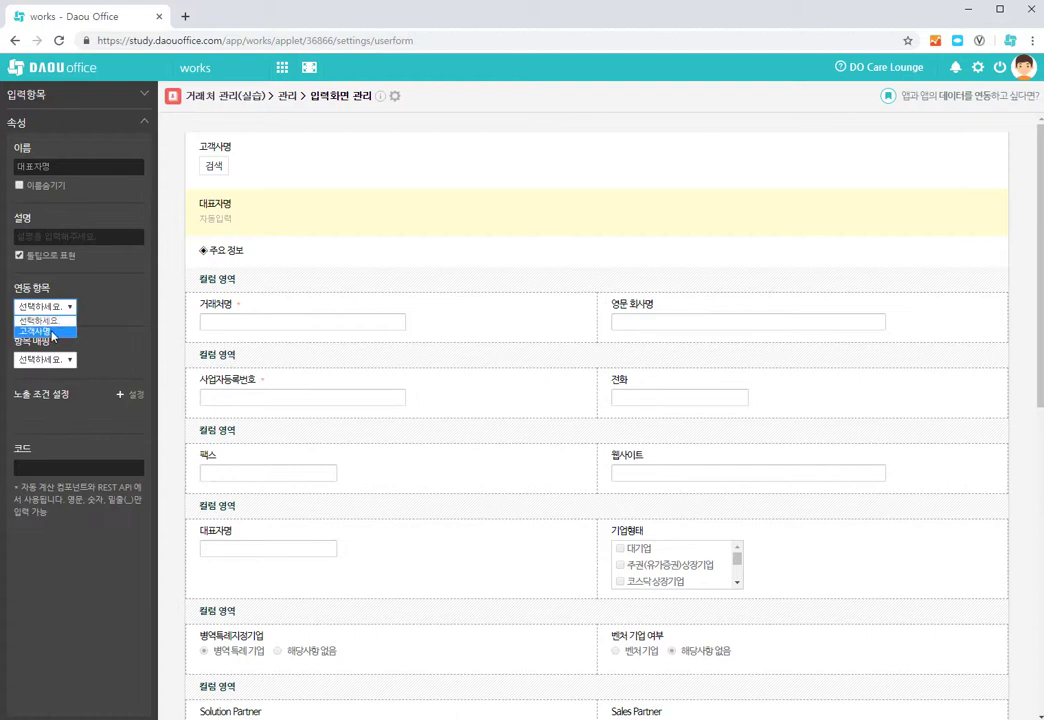
{"action": "left_click", "coordinate": [52, 333]}
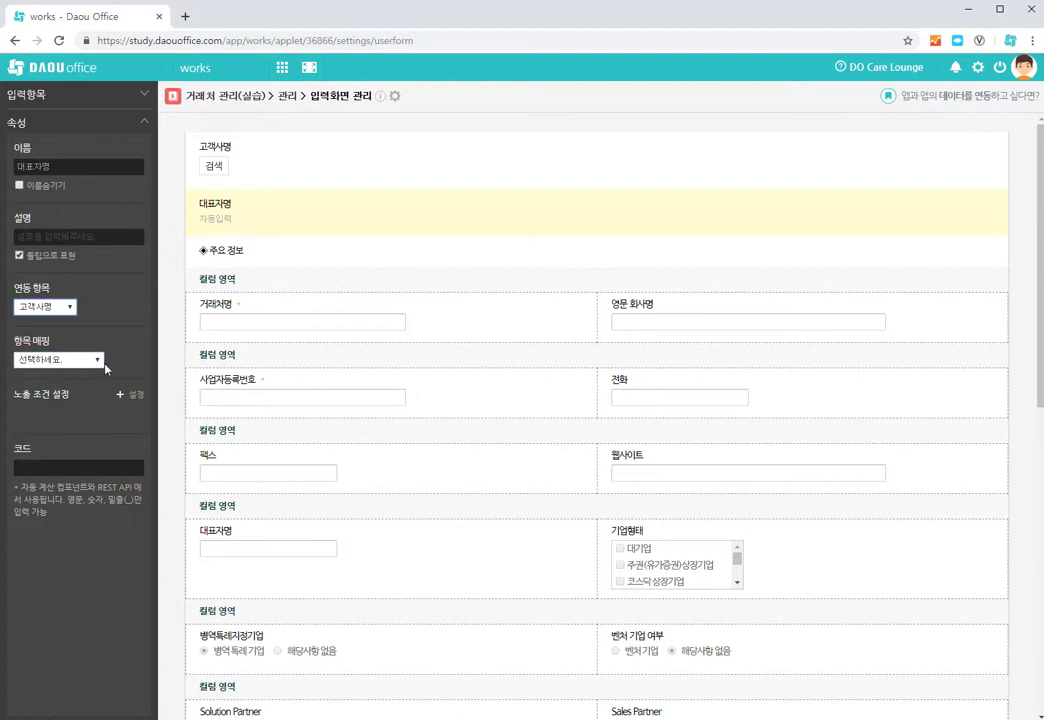
{"action": "left_click", "coordinate": [98, 360]}
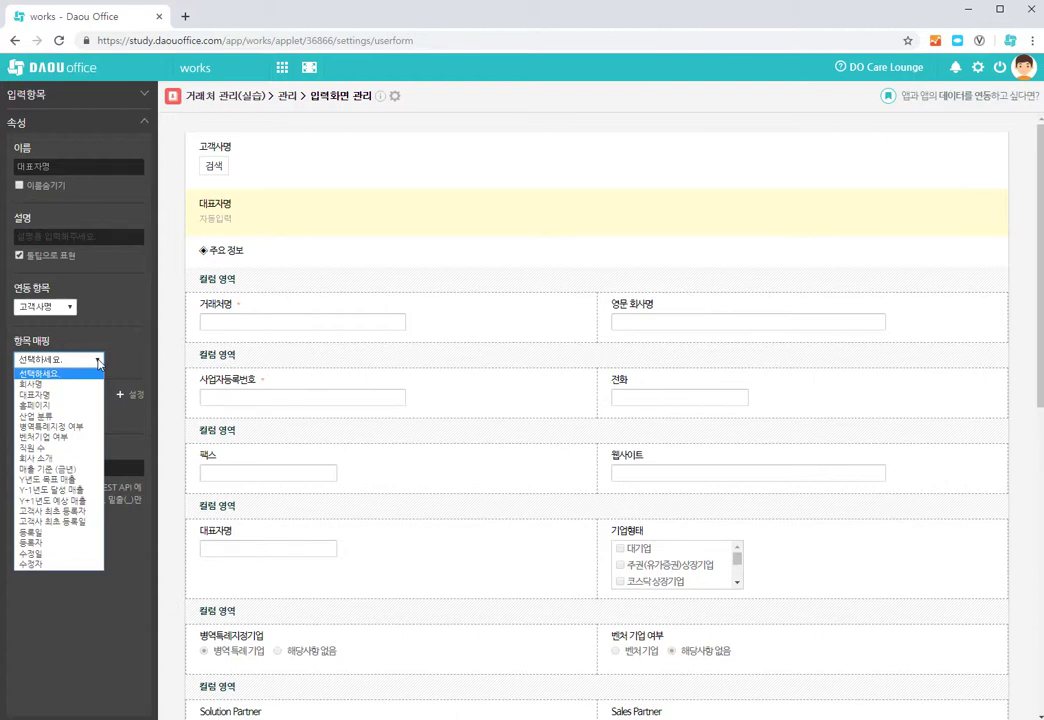
{"action": "left_click", "coordinate": [57, 396]}
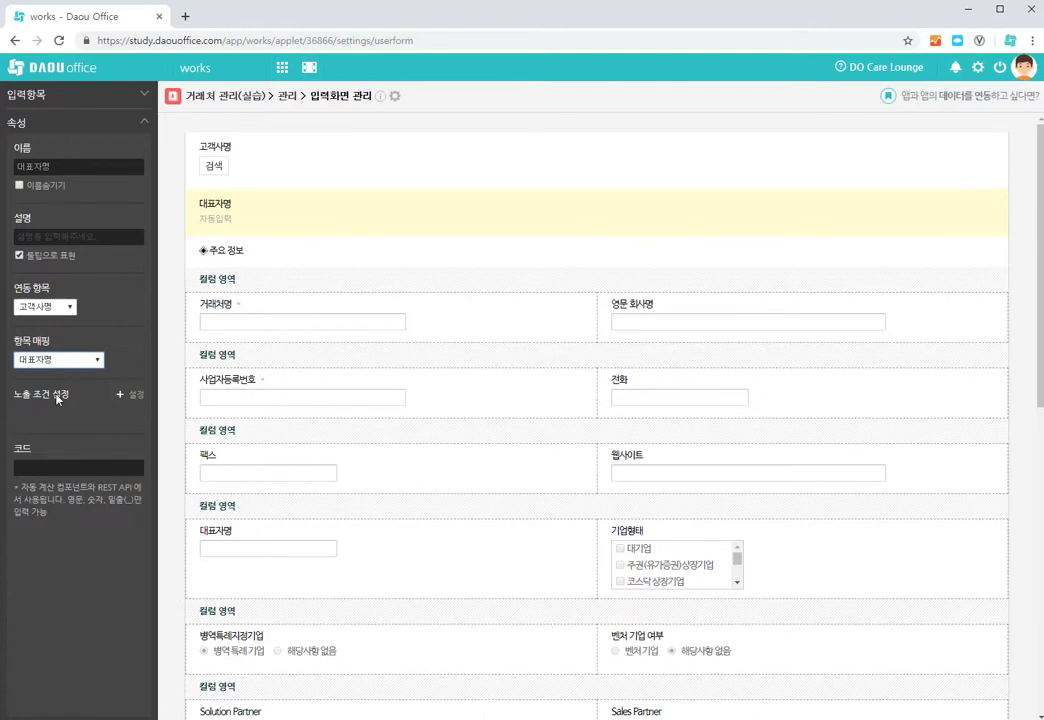
{"action": "left_click", "coordinate": [143, 96]}
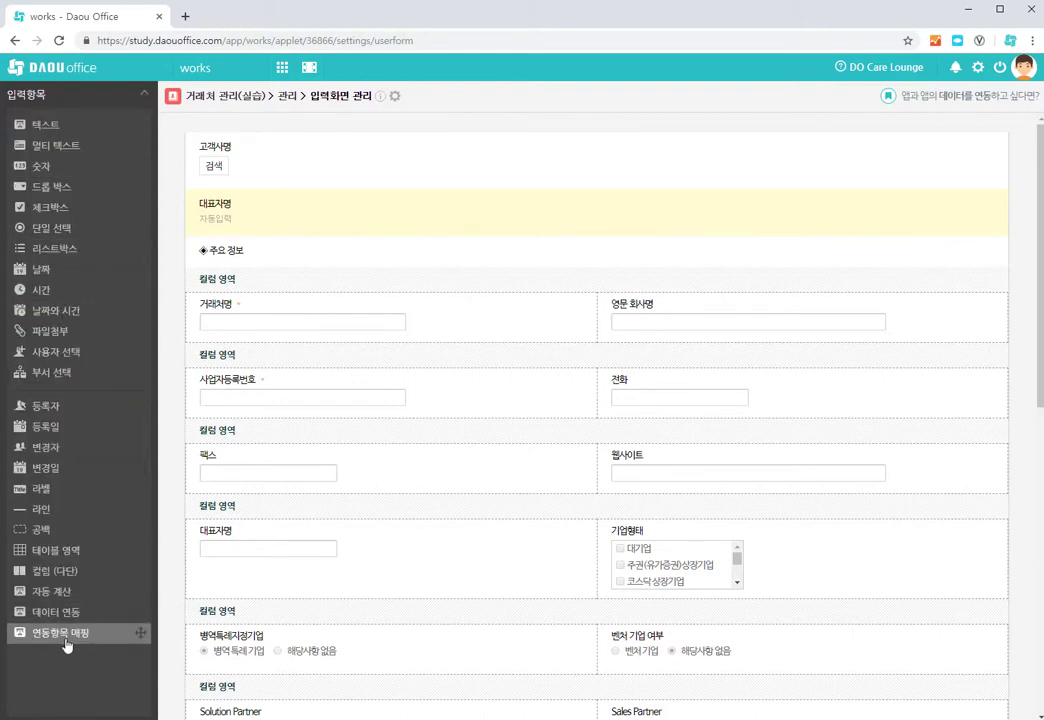
Add a mapped field under 대표자명 and name it 임직원수
{"action": "left_click_drag", "start_coordinate": [140, 624], "coordinate": [263, 247]}
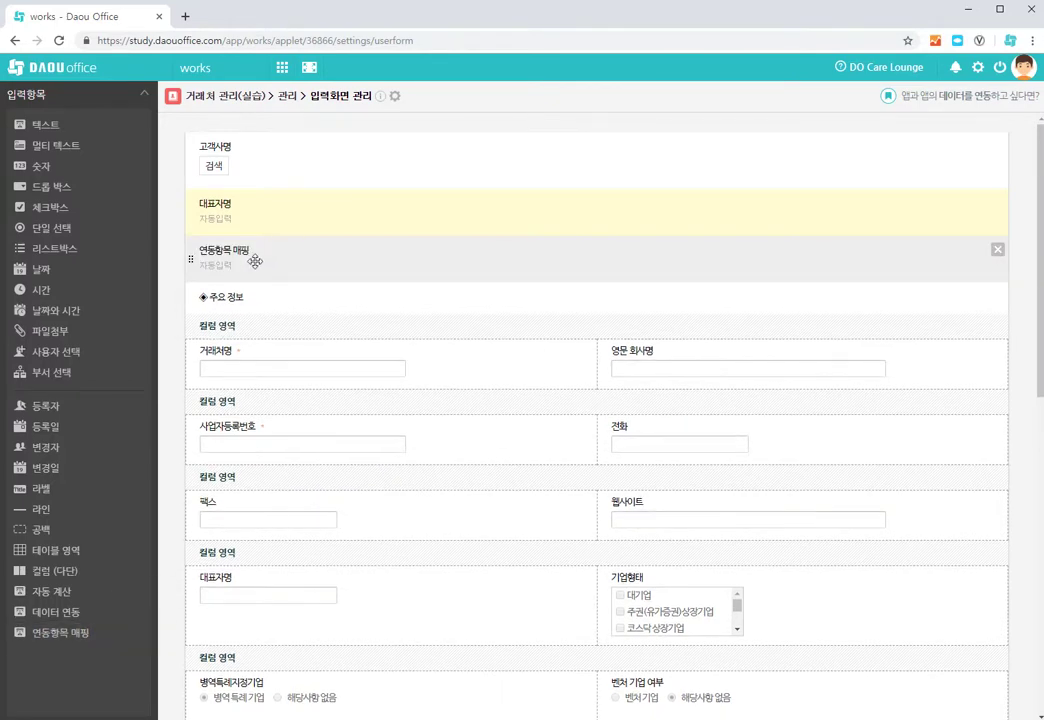
{"action": "left_click", "coordinate": [255, 262]}
{"action": "left_click", "coordinate": [71, 167]}
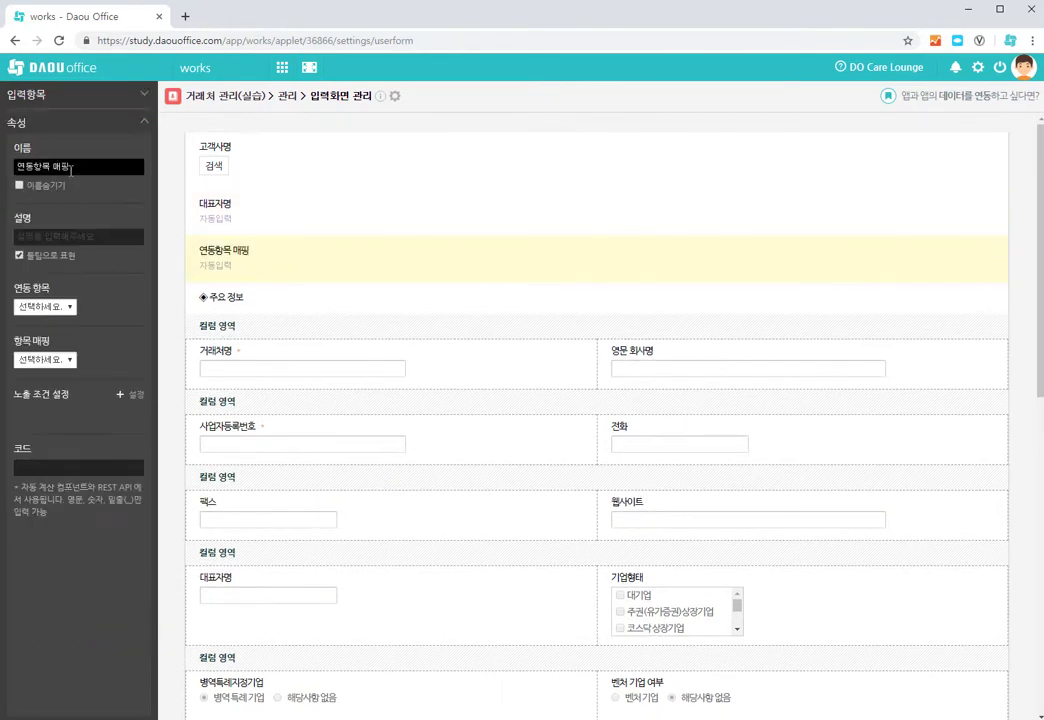
{"action": "key", "text": "BackSpace"}
{"action": "key", "text": "BackSpace"}
{"action": "key", "text": "BackSpace"}
{"action": "key", "text": "BackSpace"}
{"action": "key", "text": "BackSpace"}
{"action": "key", "text": "BackSpace"}
{"action": "key", "text": "BackSpace"}
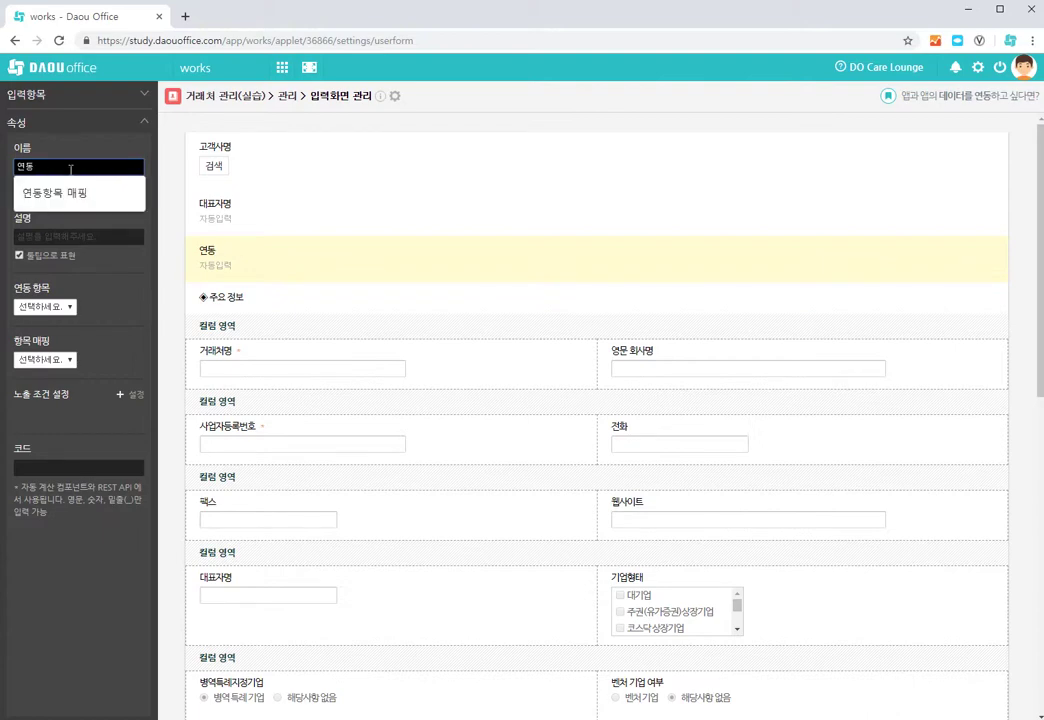
{"action": "type", "text": "임직원ㅅ"}
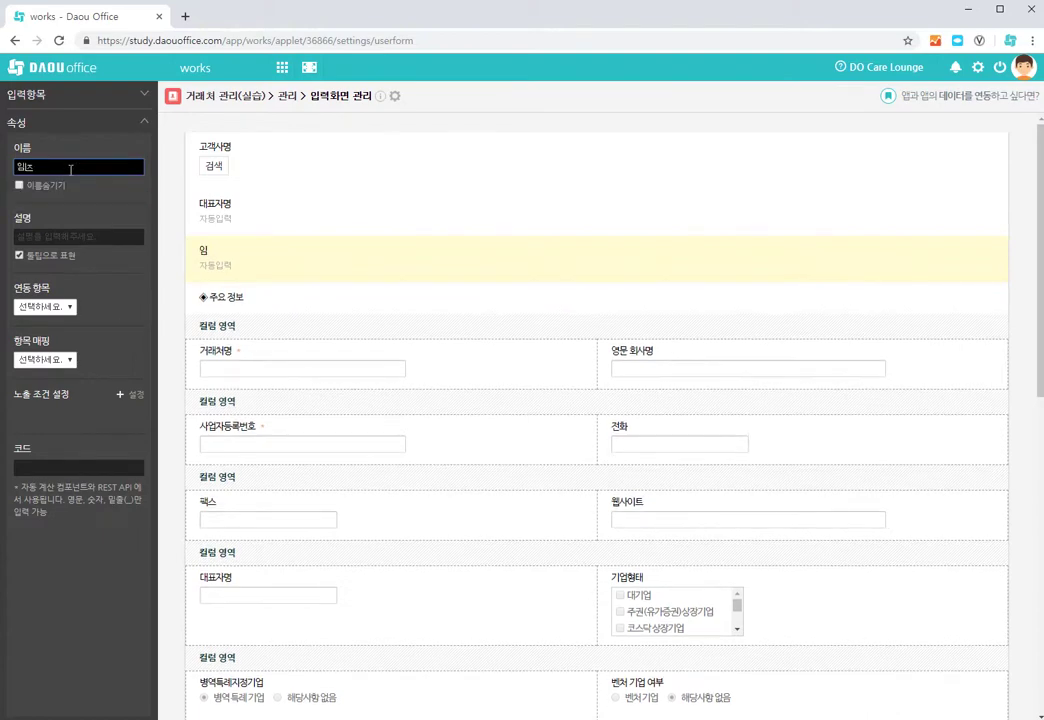
{"action": "type", "text": "ㅜ"}
Map 임직원수 to the 고객사명 lookup's 직원 수 value
{"action": "left_click", "coordinate": [70, 309]}
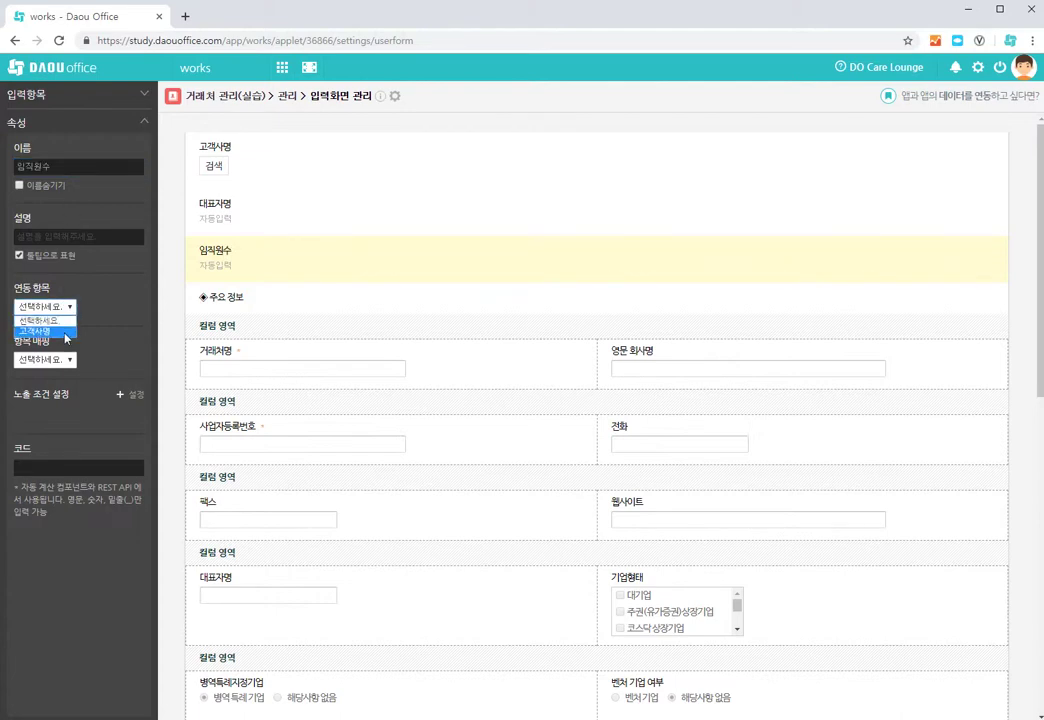
{"action": "left_click", "coordinate": [65, 333]}
{"action": "left_click", "coordinate": [70, 362]}
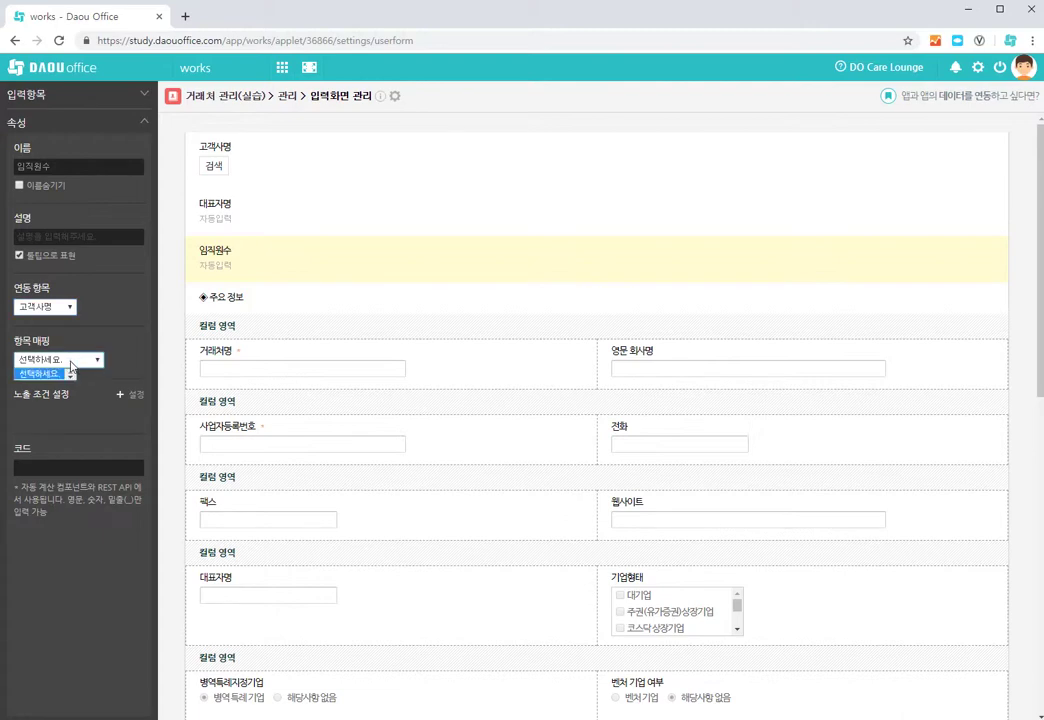
{"action": "left_click", "coordinate": [96, 360]}
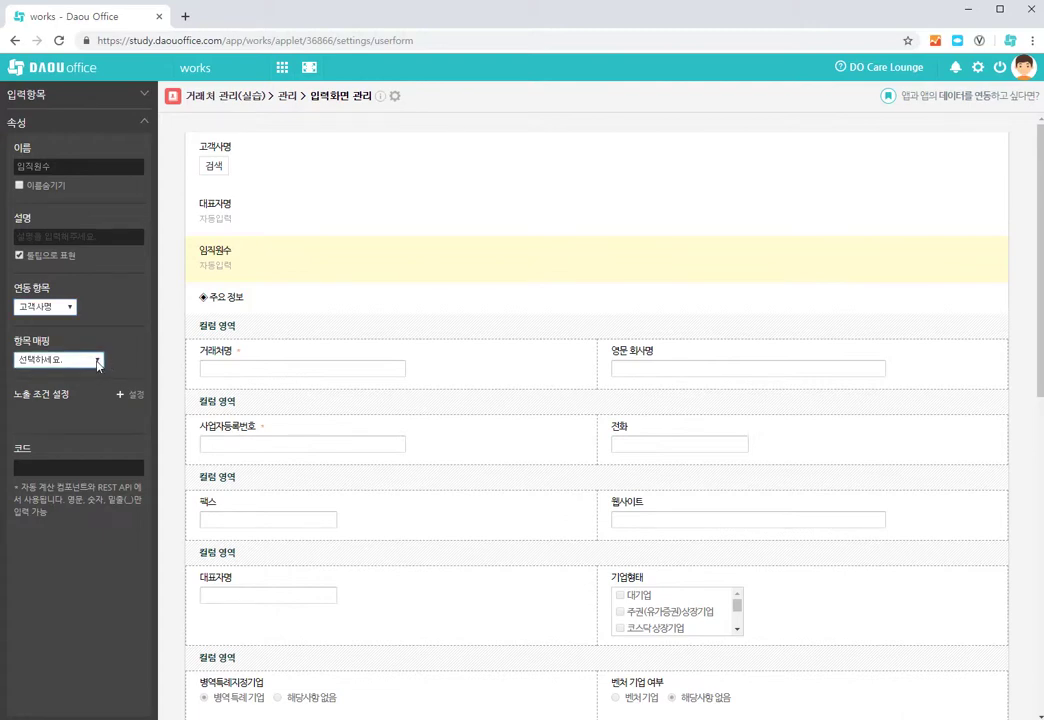
{"action": "left_click", "coordinate": [96, 360]}
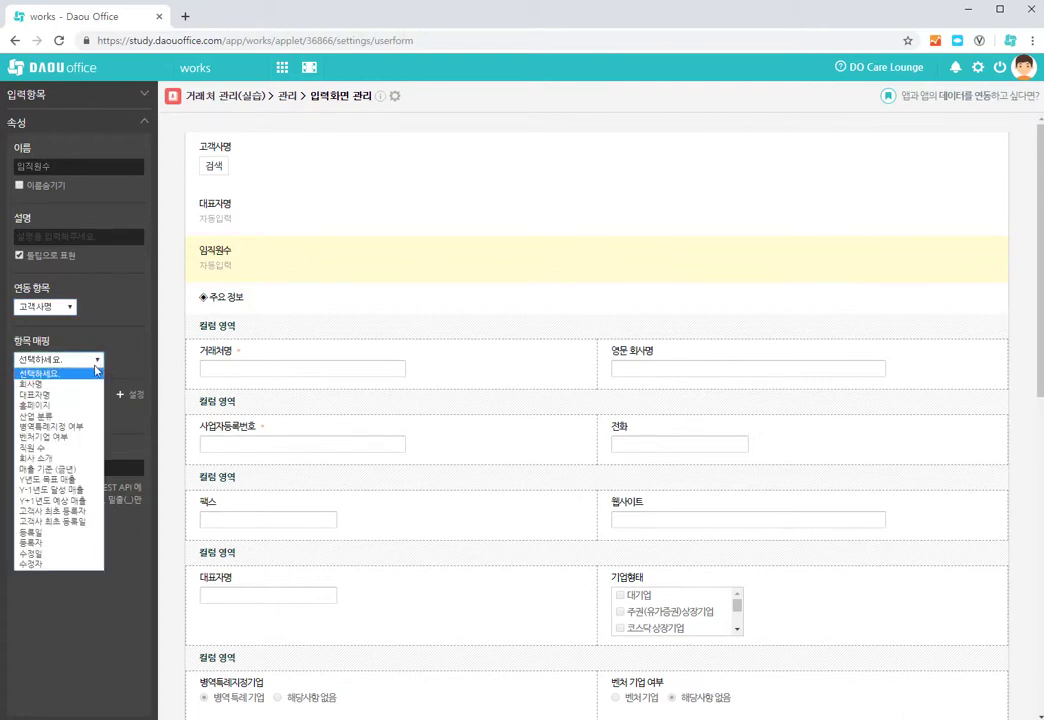
{"action": "left_click", "coordinate": [58, 449]}
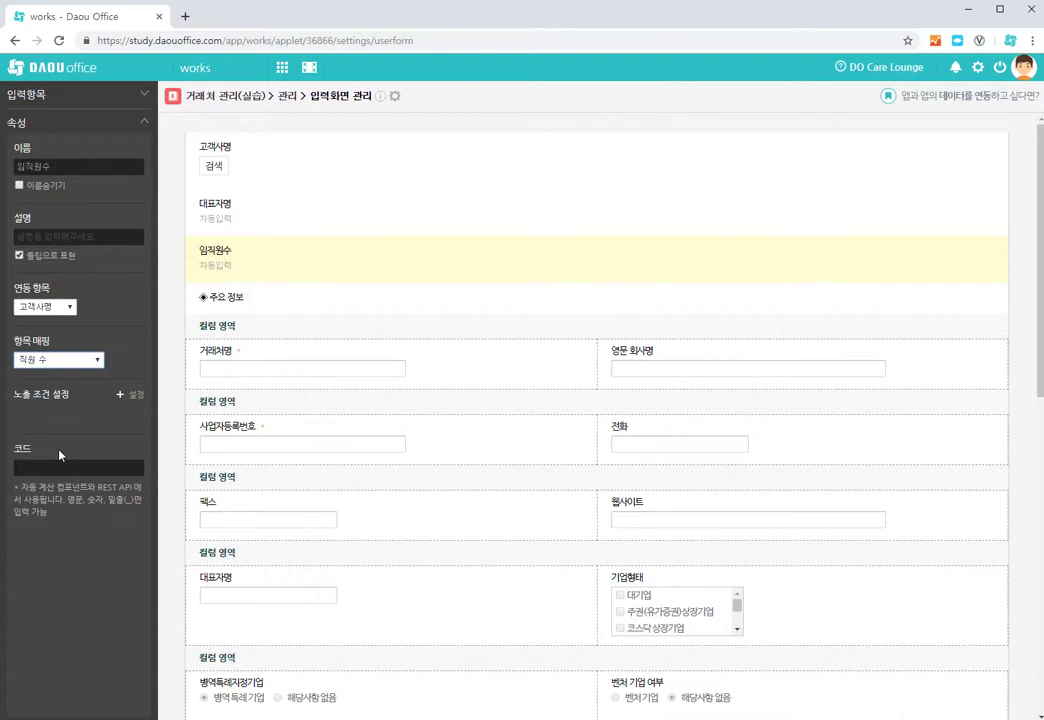
{"action": "left_click", "coordinate": [140, 100]}
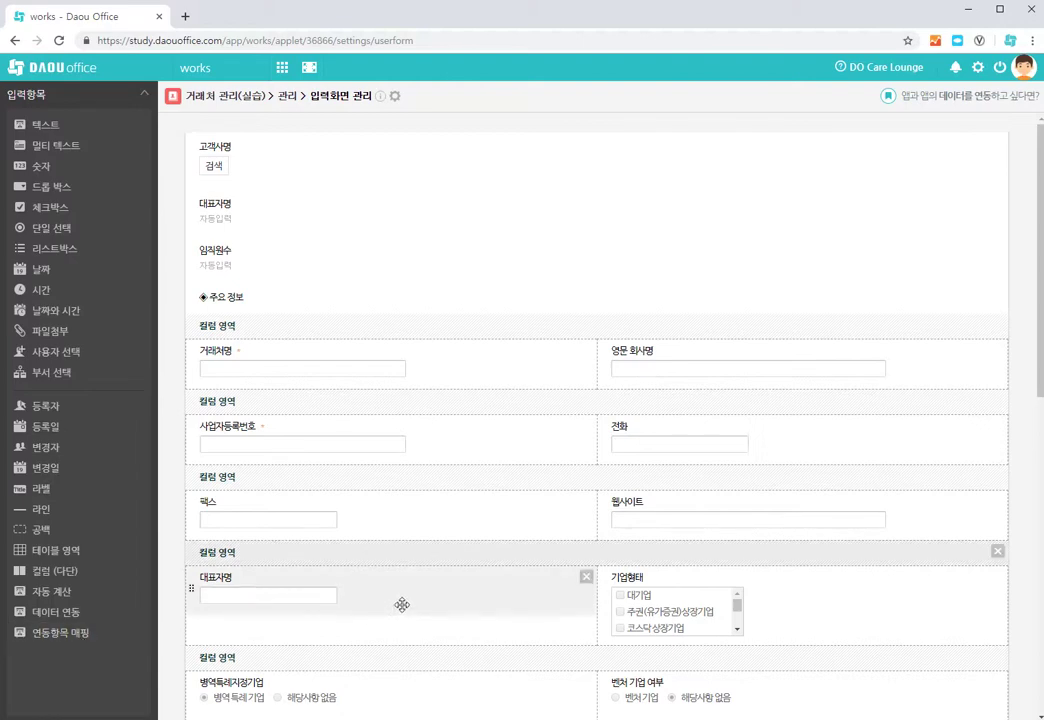
Save the form layout and go to the app's record list
{"action": "scroll", "coordinate": [424, 602], "scroll_direction": "down", "scroll_amount": 10}
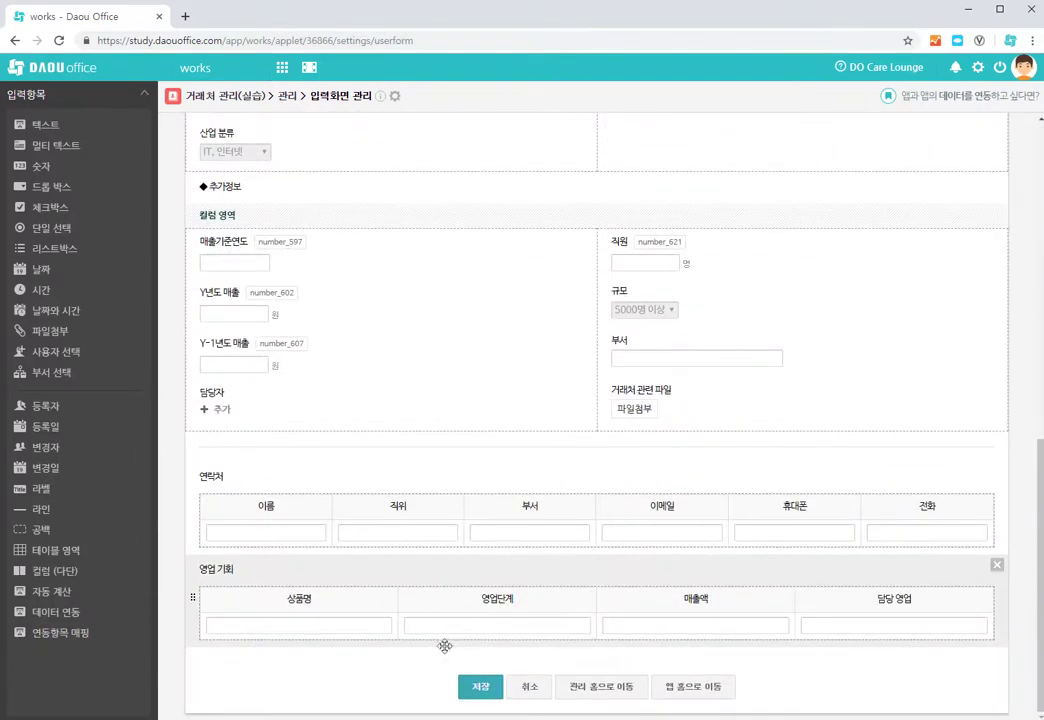
{"action": "left_click", "coordinate": [481, 690]}
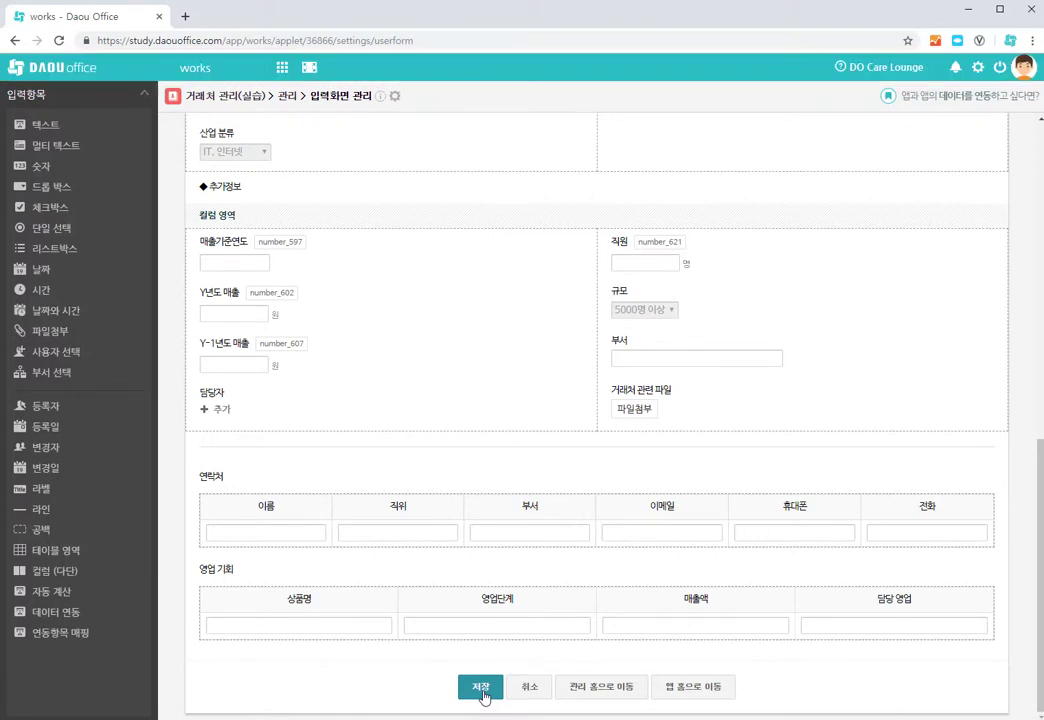
{"action": "left_click", "coordinate": [680, 690]}
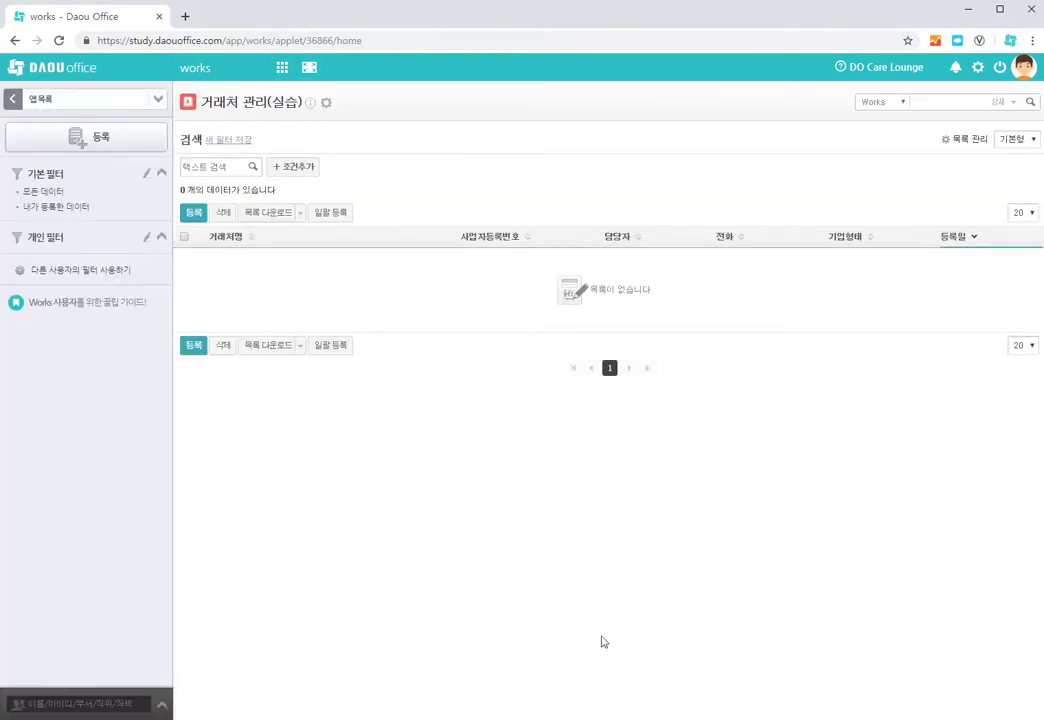
Test the 고객사명 lookup on a new record, dismiss the not-permitted alert, open app management
{"action": "left_click", "coordinate": [103, 150]}
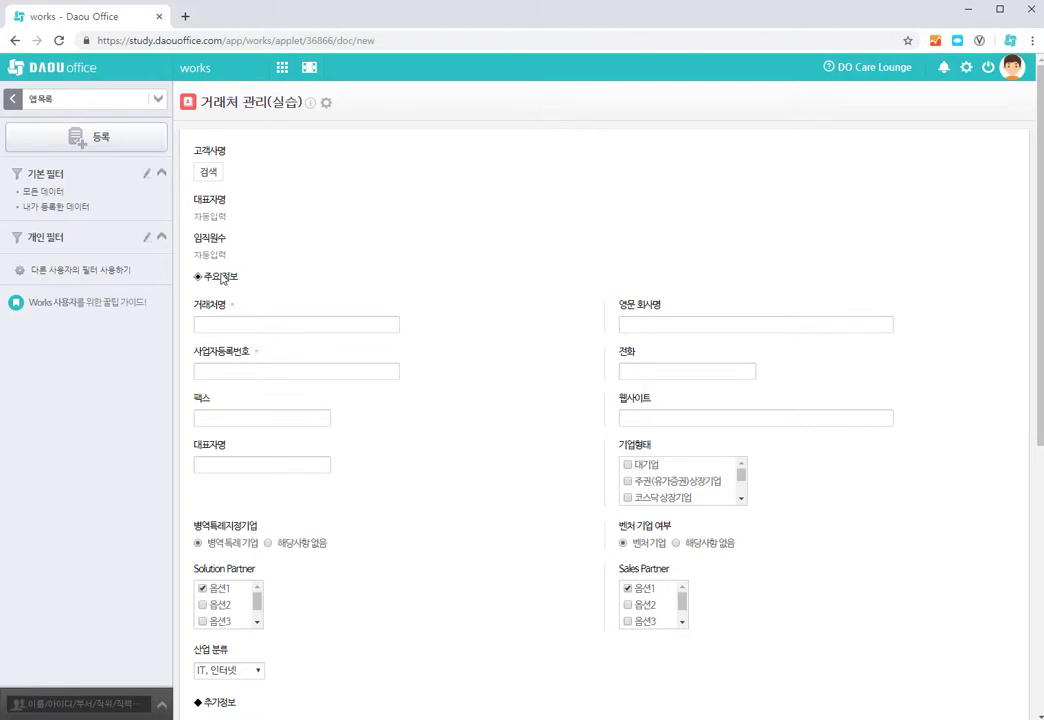
{"action": "left_click", "coordinate": [208, 172]}
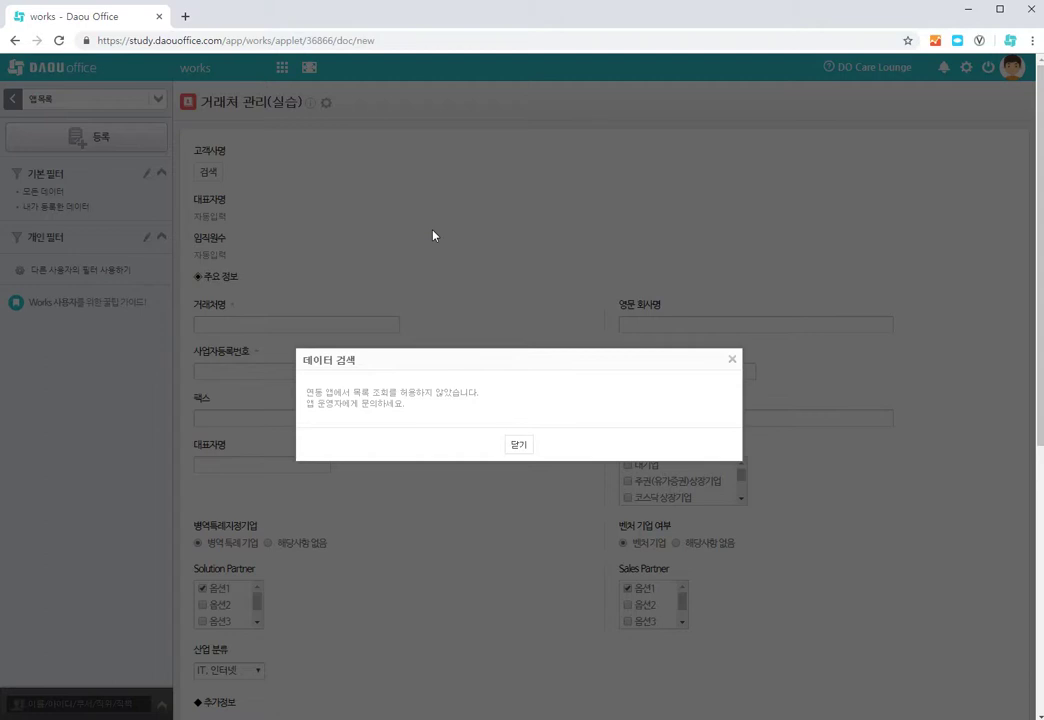
{"action": "left_click", "coordinate": [518, 444]}
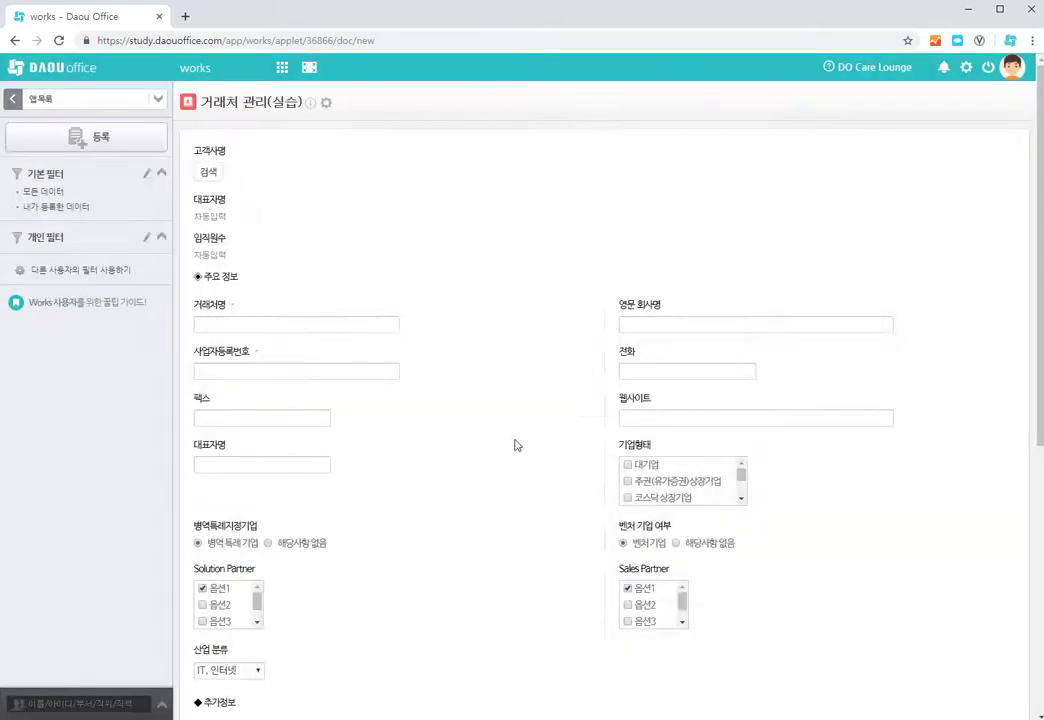
{"action": "left_click", "coordinate": [326, 103]}
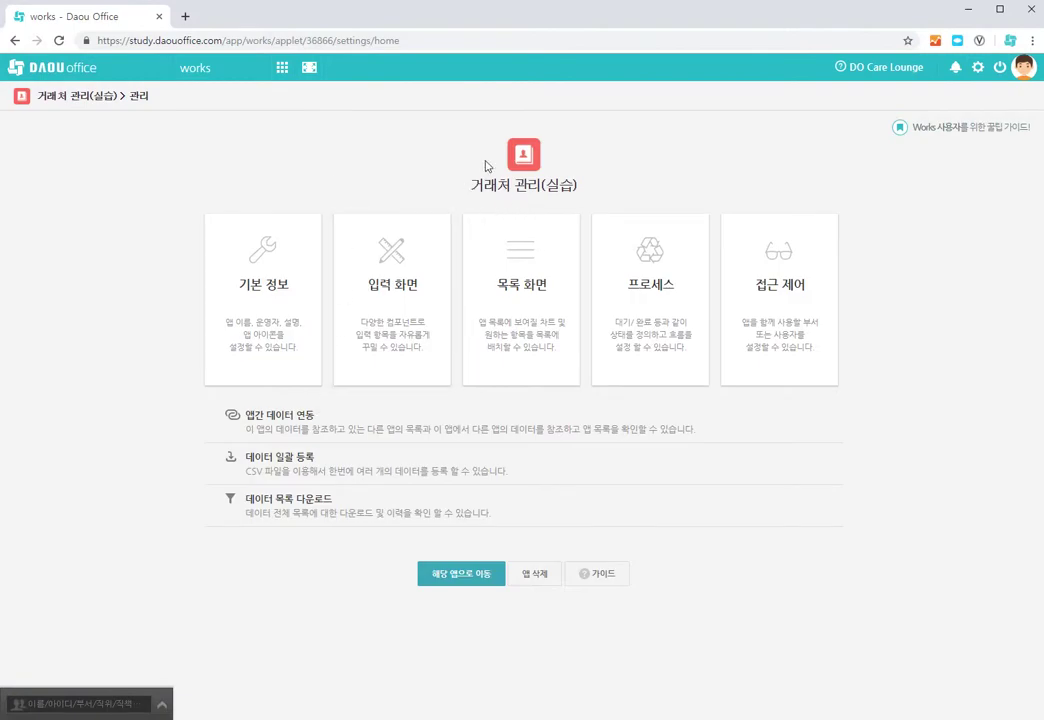
Check the 앱간 데이터 연동 settings for the 고객사 LIST link, then log out
{"action": "left_click", "coordinate": [268, 416]}
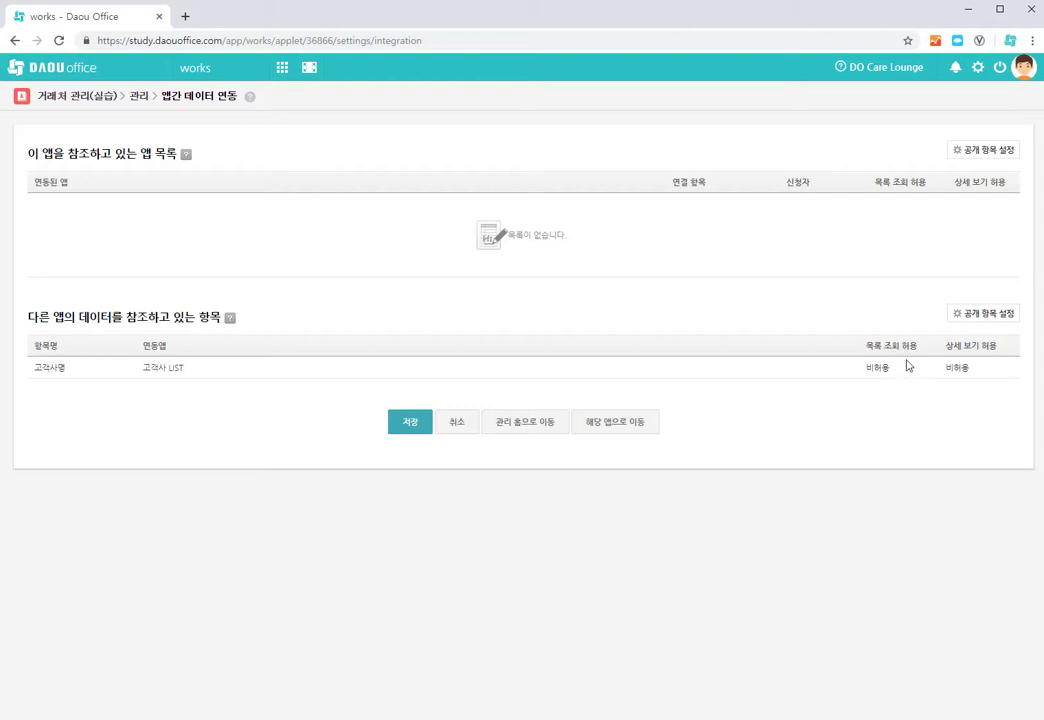
{"action": "left_click", "coordinate": [996, 74]}
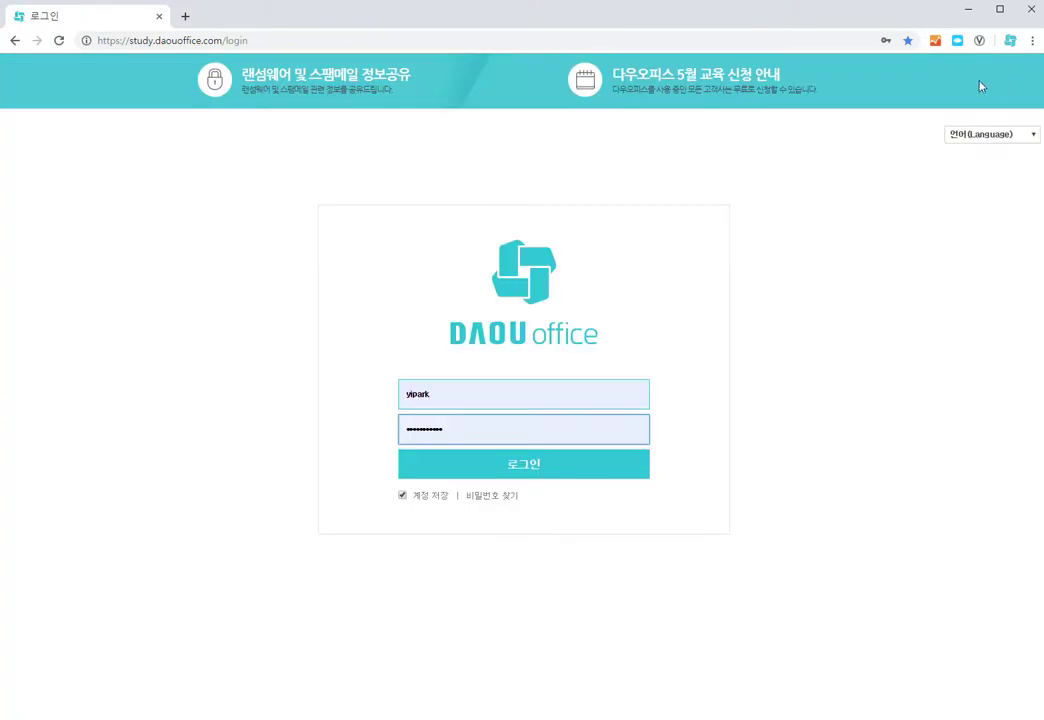
{"action": "left_click", "coordinate": [471, 390]}
{"action": "key", "text": "BackSpace"}
{"action": "key", "text": "BackSpace"}
{"action": "key", "text": "BackSpace"}
{"action": "key", "text": "BackSpace"}
{"action": "key", "text": "BackSpace"}
{"action": "key", "text": "BackSpace"}
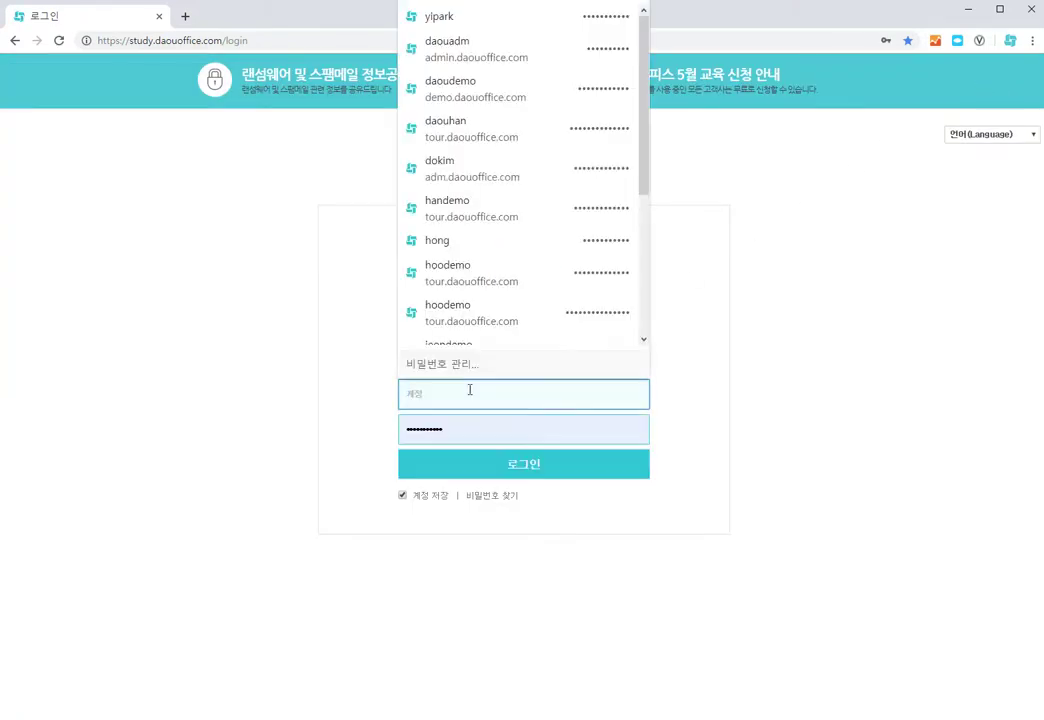
{"action": "type", "text": "kimdaeri"}
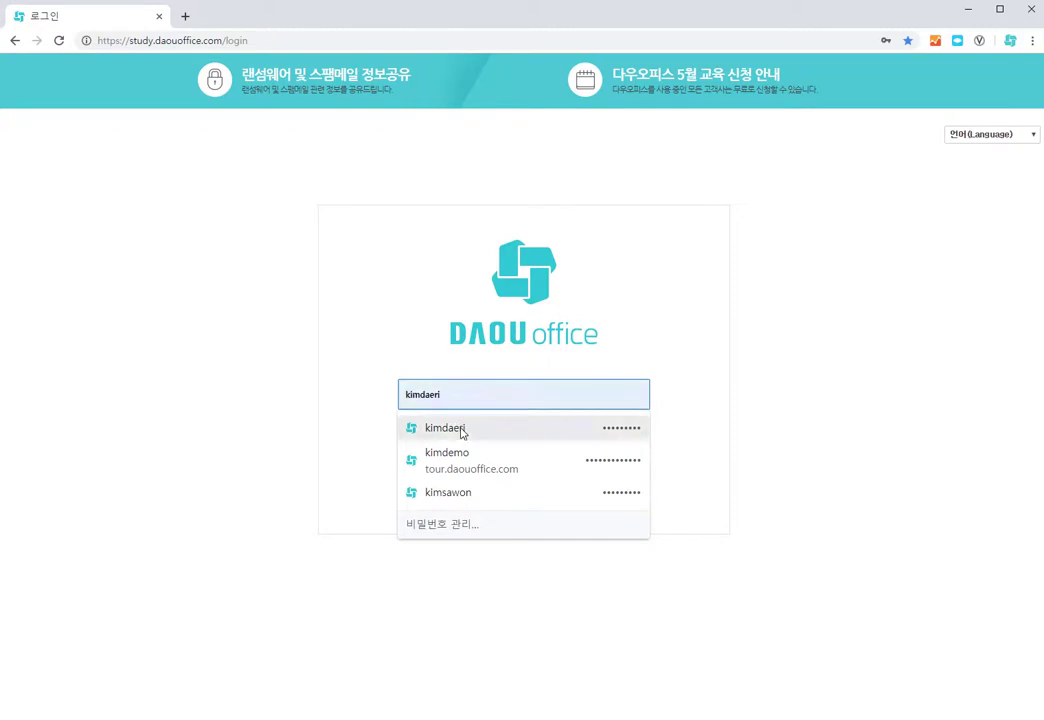
{"action": "left_click", "coordinate": [464, 430]}
{"action": "left_click", "coordinate": [473, 468]}
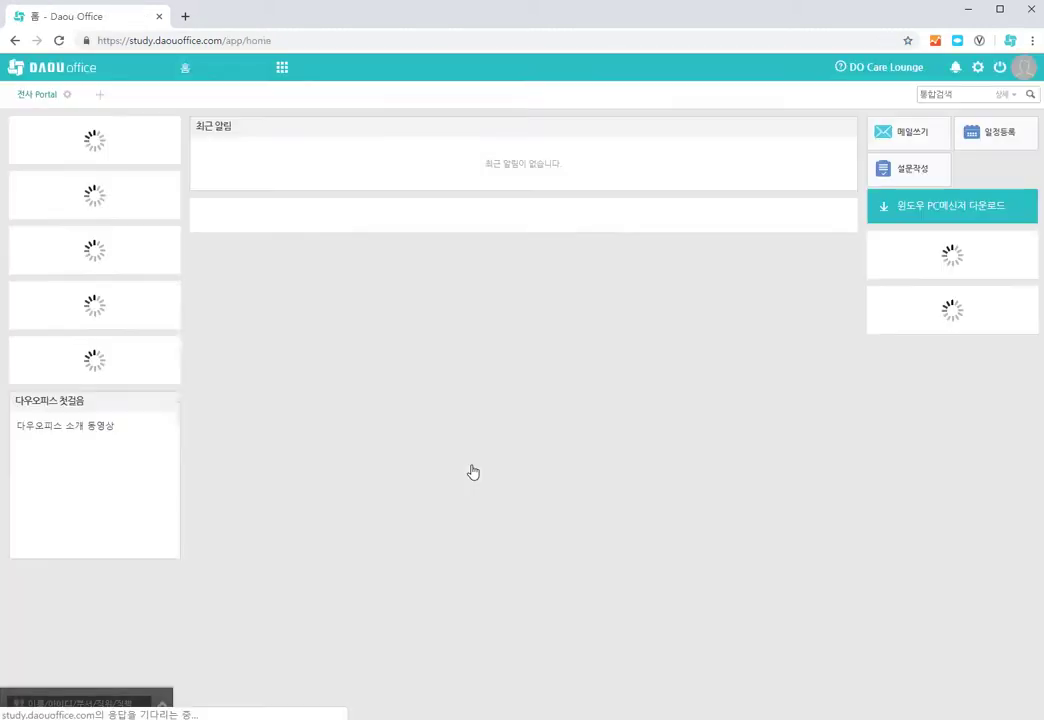
{"action": "left_click", "coordinate": [283, 70]}
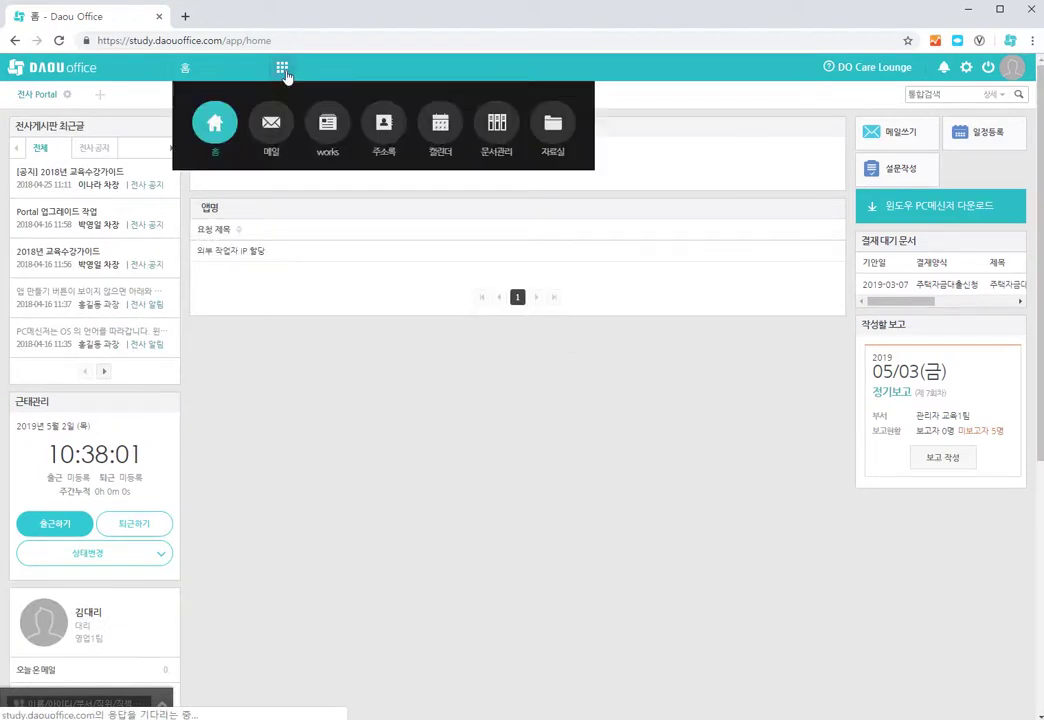
{"action": "left_click", "coordinate": [328, 121]}
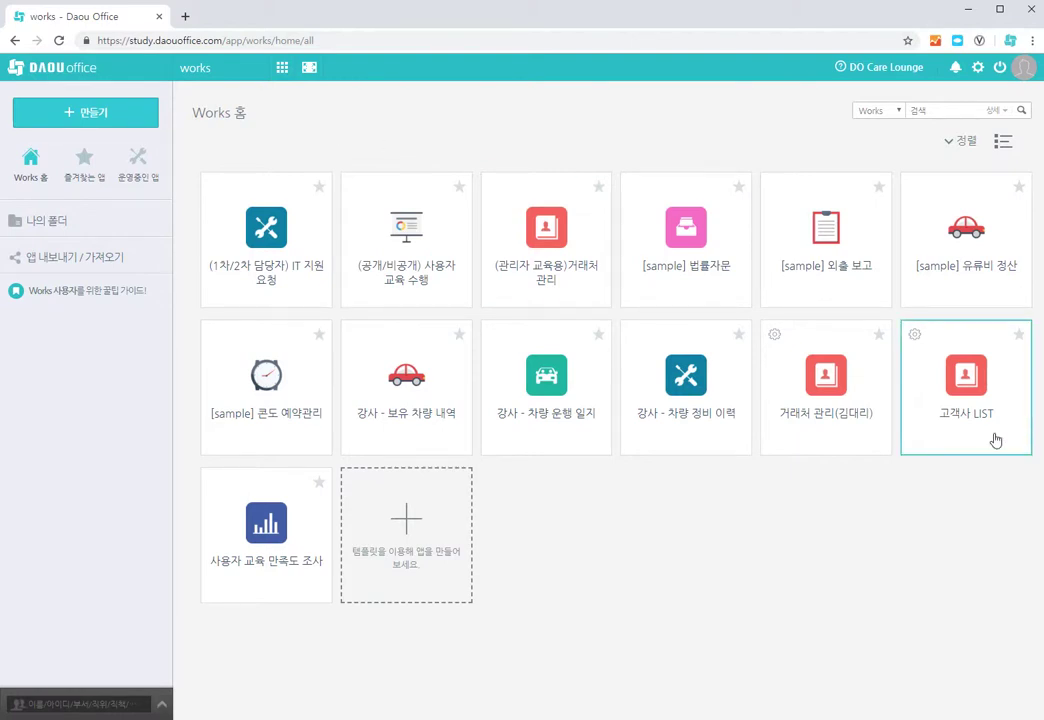
{"action": "left_click", "coordinate": [915, 337]}
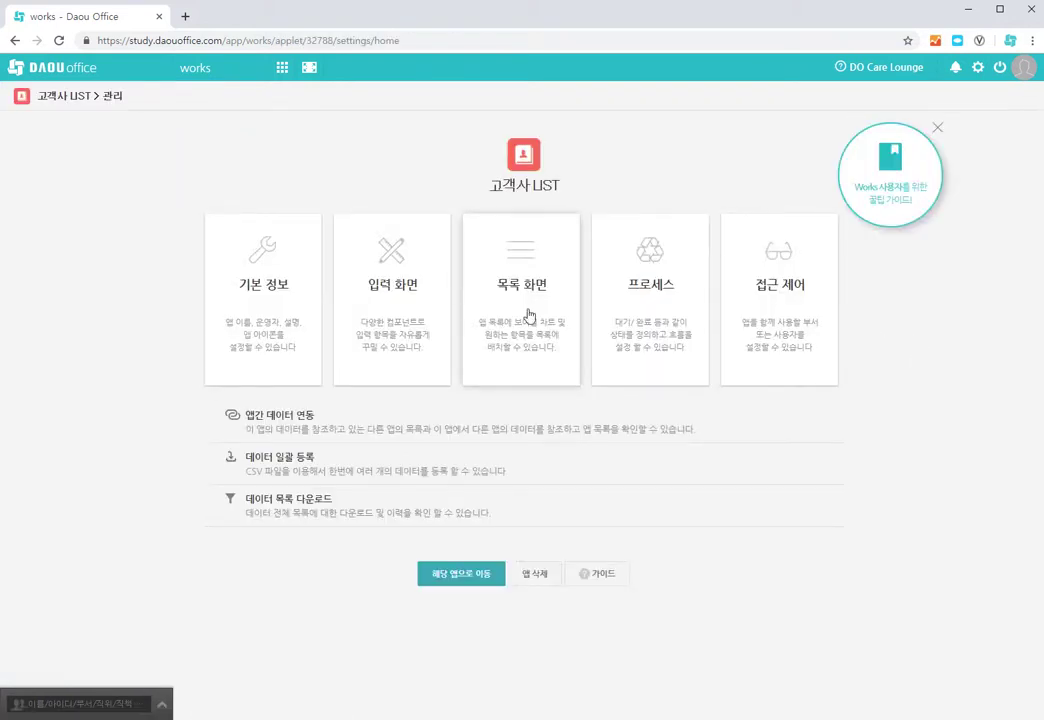
{"action": "left_click", "coordinate": [302, 418]}
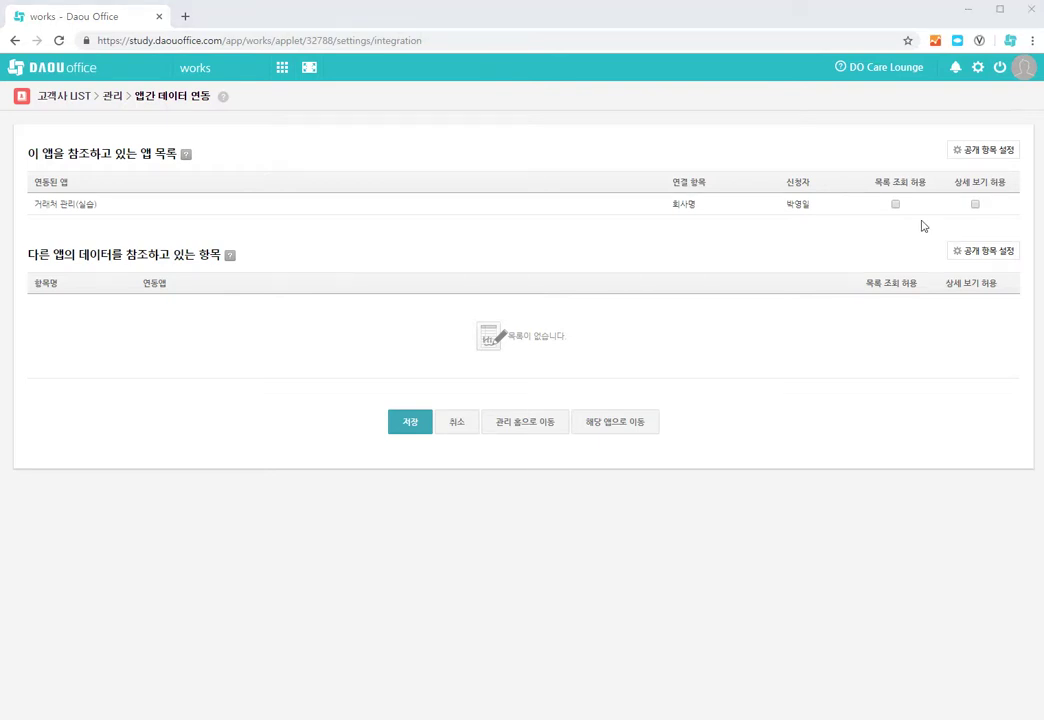
{"action": "left_click", "coordinate": [895, 204]}
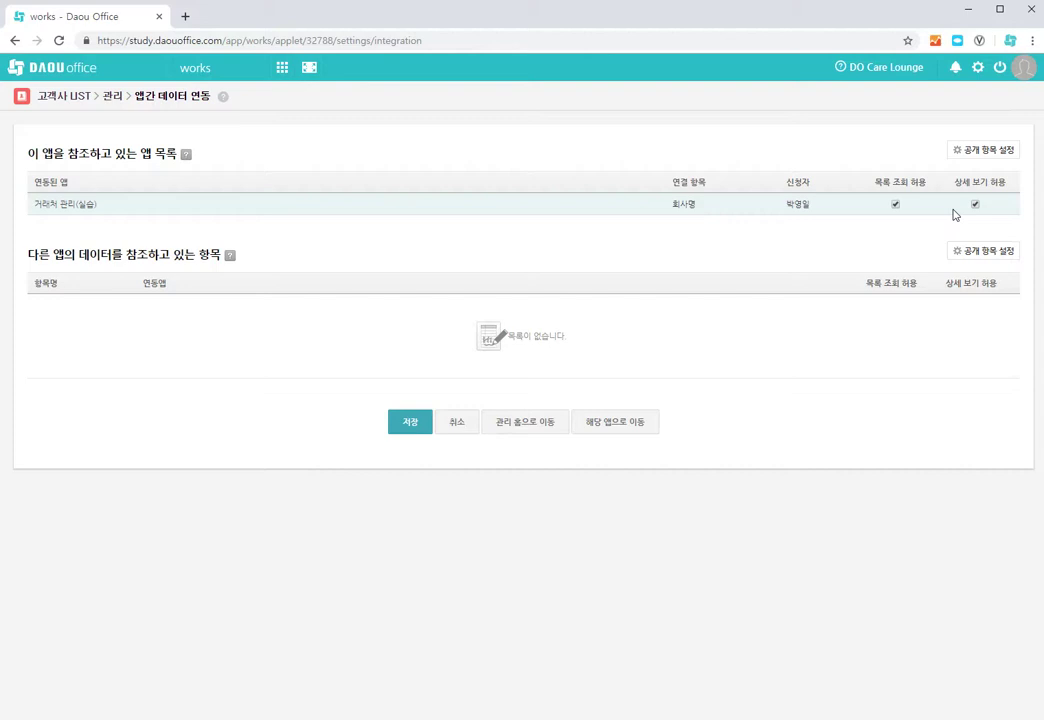
{"action": "left_click", "coordinate": [975, 151]}
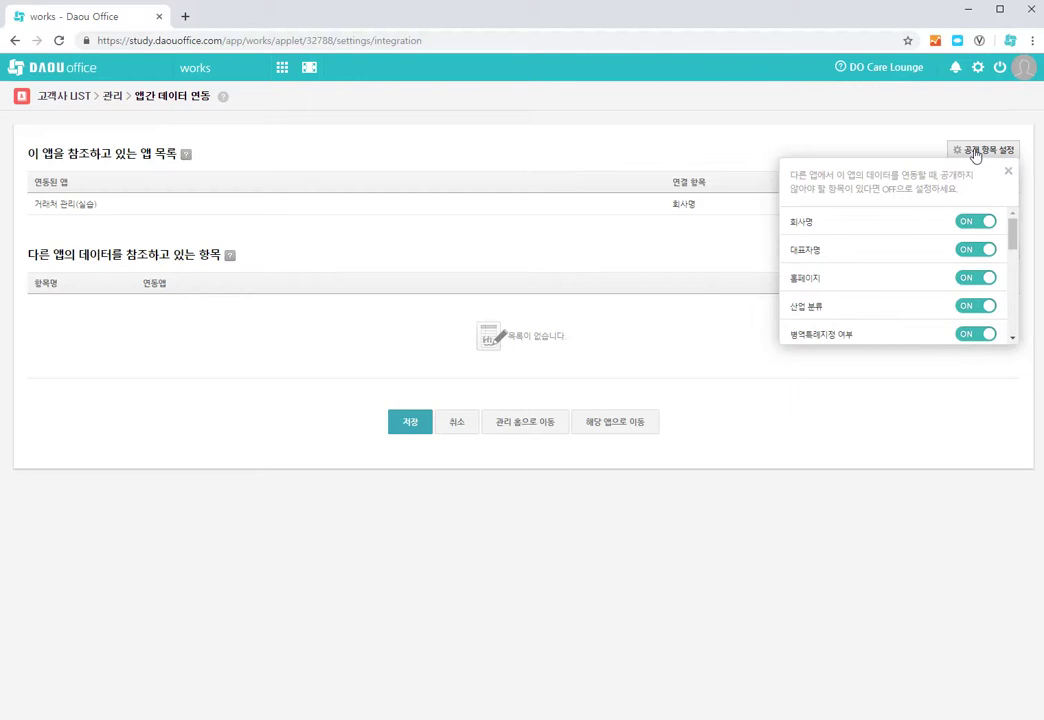
{"action": "scroll", "coordinate": [916, 231], "scroll_direction": "down", "scroll_amount": 6}
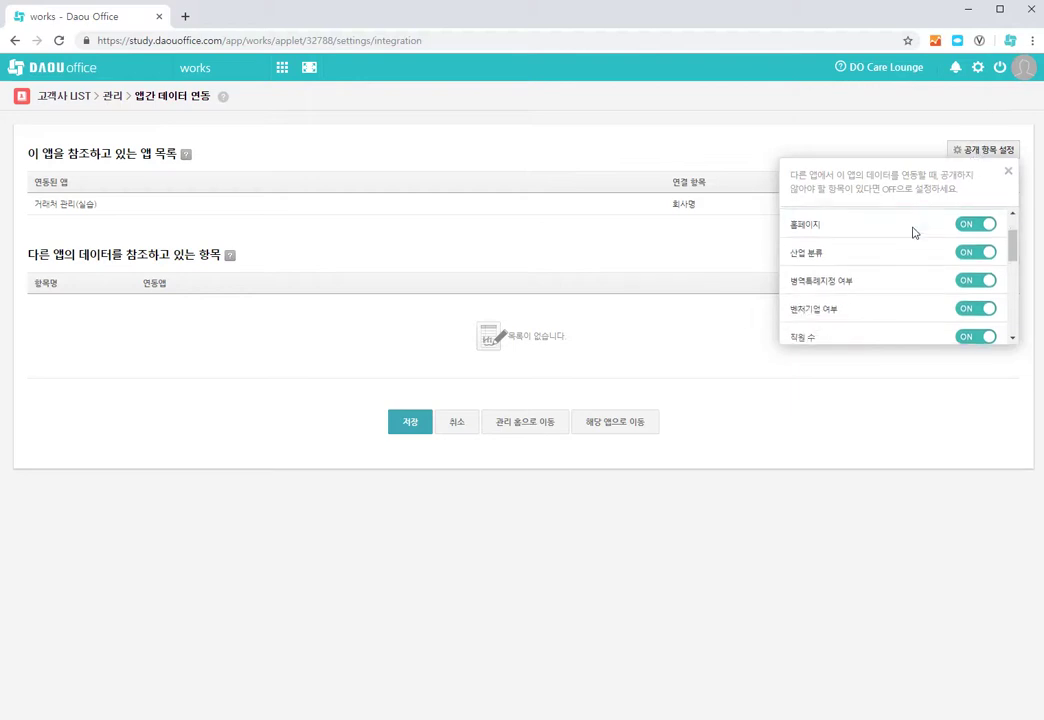
{"action": "scroll", "coordinate": [904, 310], "scroll_direction": "up", "scroll_amount": 6}
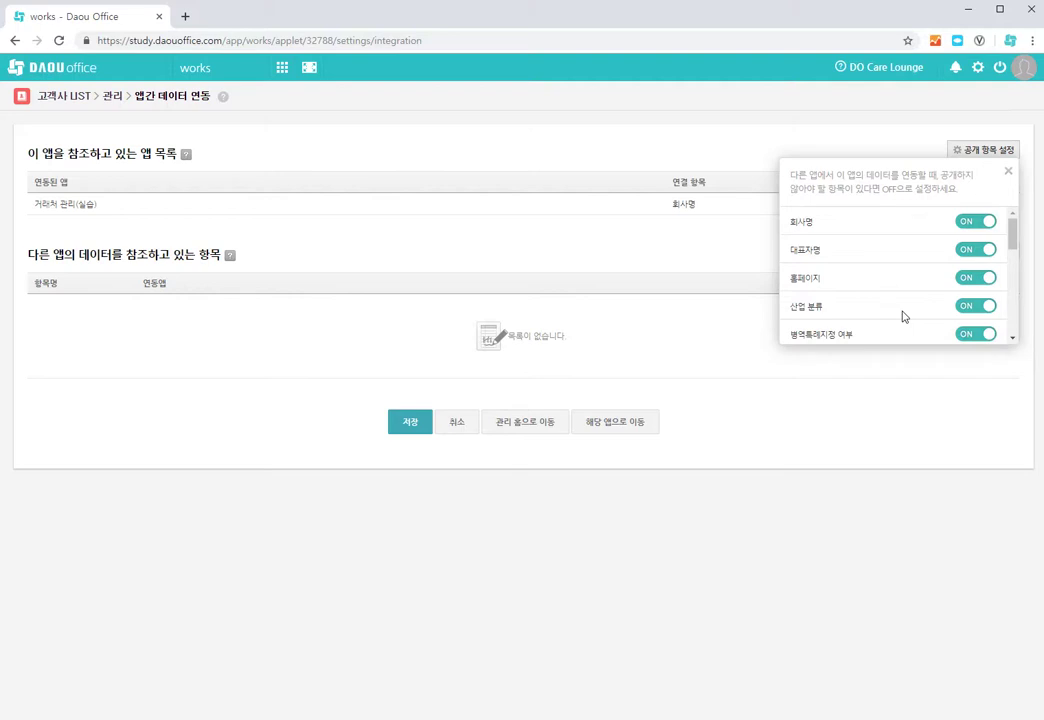
{"action": "left_click", "coordinate": [982, 252]}
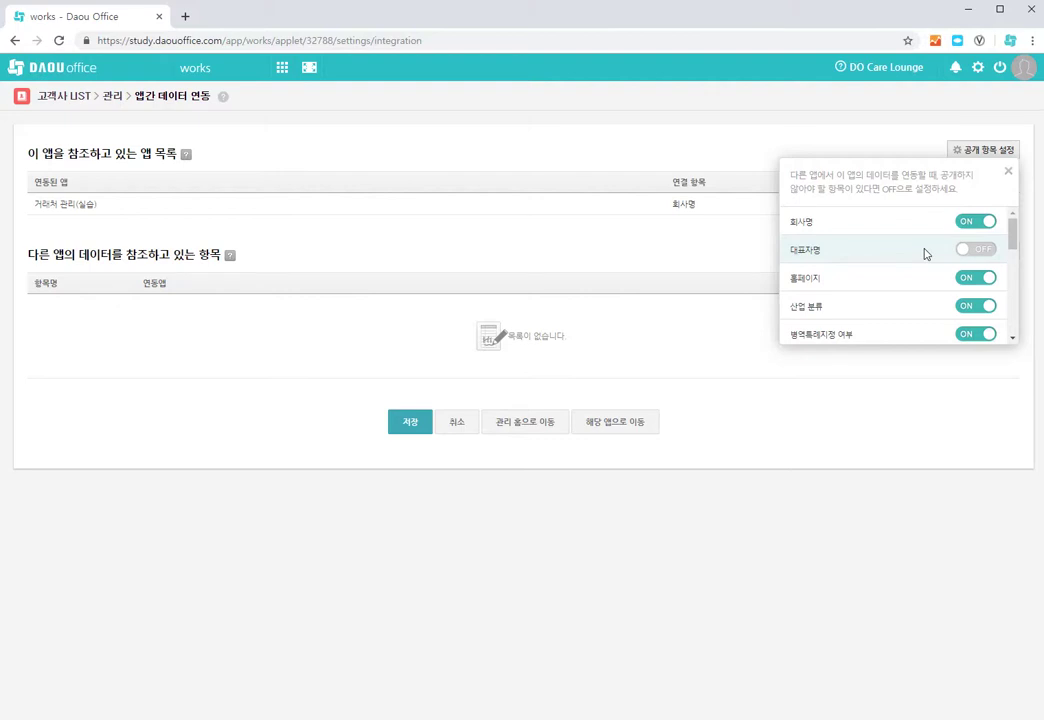
{"action": "left_click", "coordinate": [987, 250]}
{"action": "left_click", "coordinate": [1008, 172]}
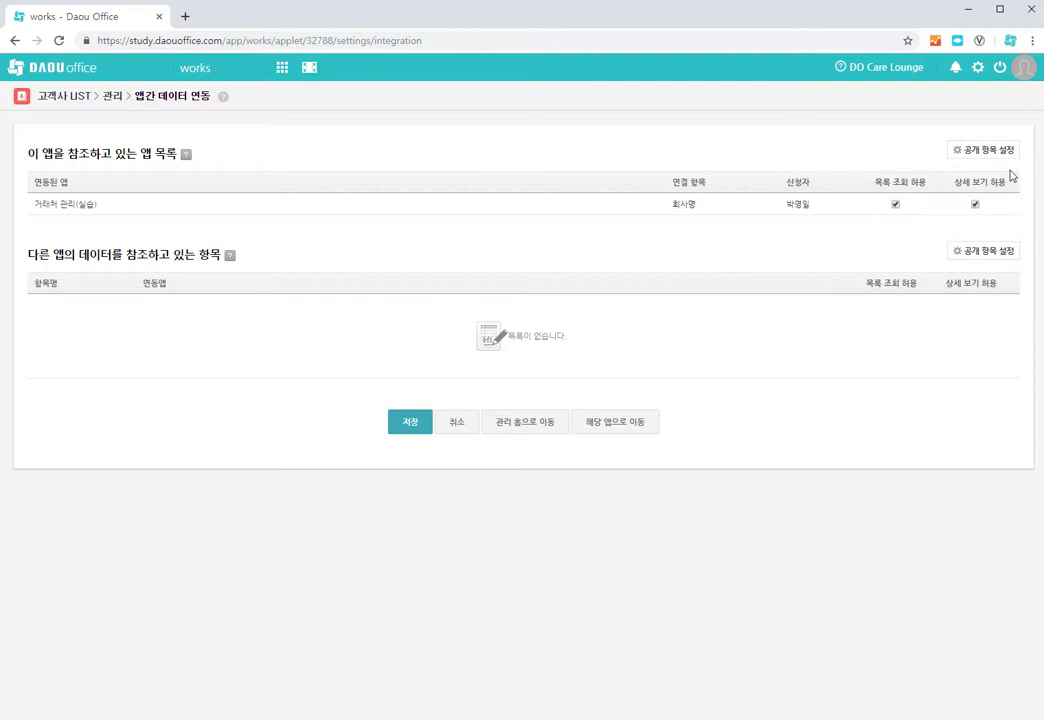
{"action": "left_click", "coordinate": [412, 425]}
Save the 고객사 LIST integration settings and log out of the current account
{"action": "left_click", "coordinate": [411, 425]}
{"action": "left_click", "coordinate": [998, 70]}
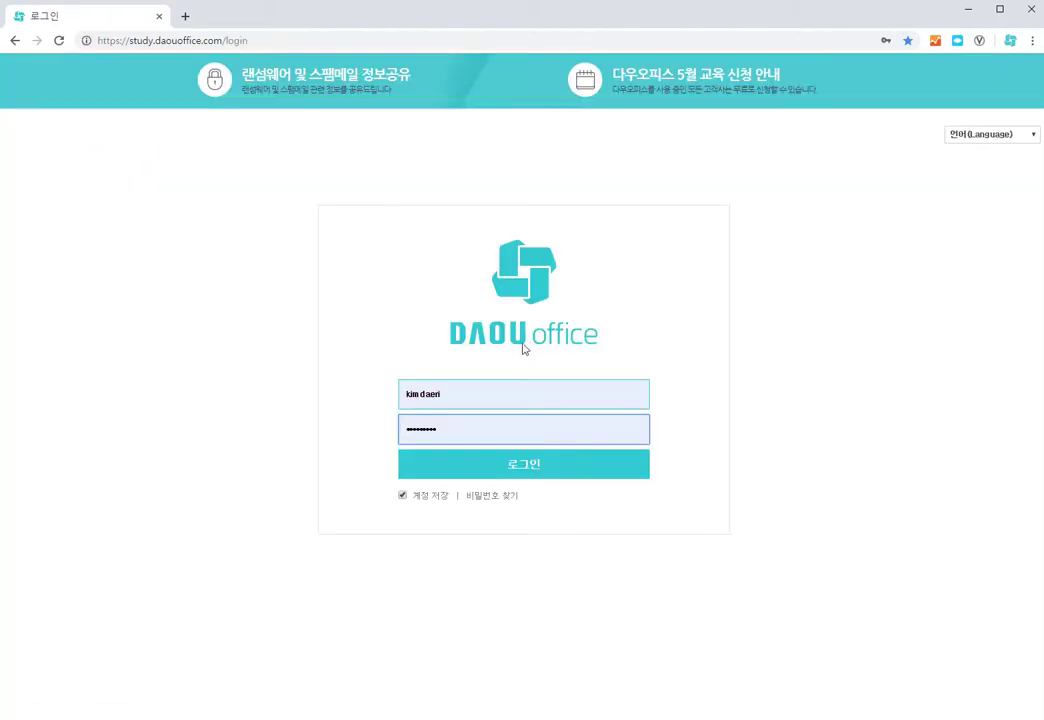
{"action": "left_click", "coordinate": [478, 389]}
Log back in with the other saved account from the browser's suggestions
{"action": "key", "text": "BackSpace"}
{"action": "key", "text": "BackSpace"}
{"action": "key", "text": "BackSpace"}
{"action": "key", "text": "BackSpace"}
{"action": "key", "text": "BackSpace"}
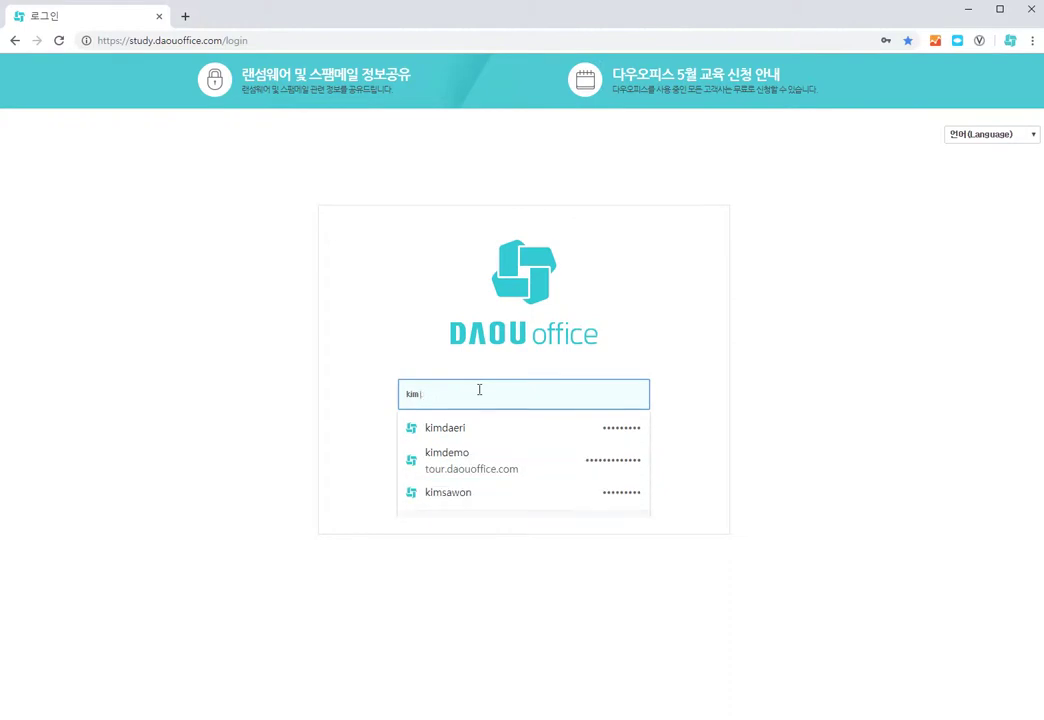
{"action": "key", "text": "BackSpace"}
{"action": "key", "text": "BackSpace"}
{"action": "key", "text": "BackSpace"}
{"action": "type", "text": "y"}
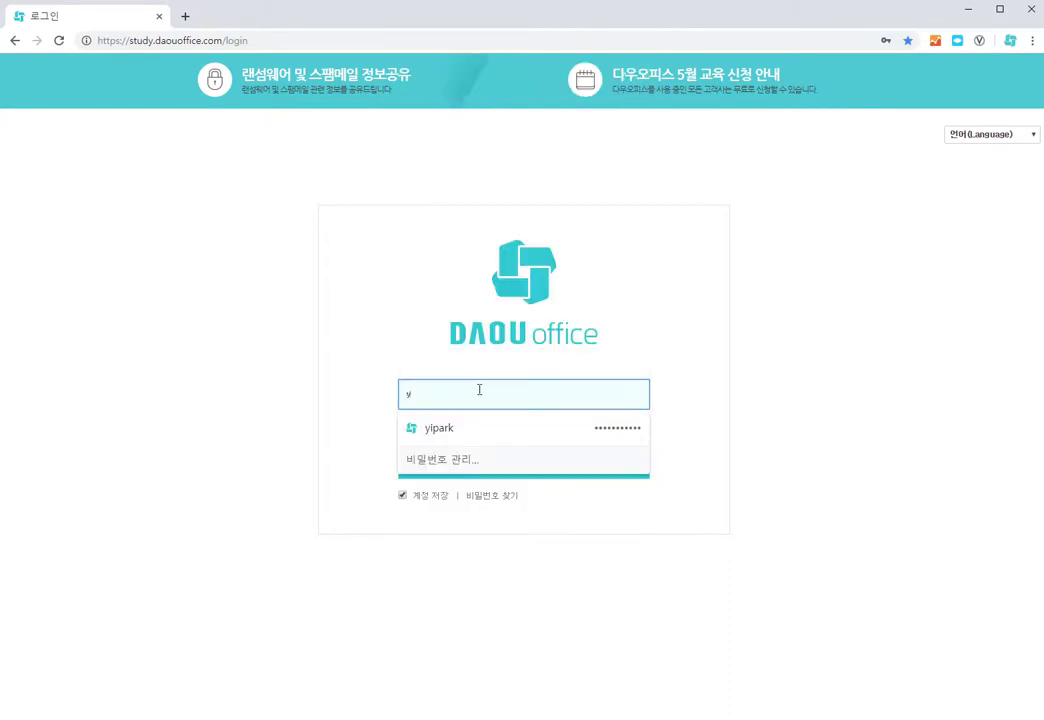
{"action": "left_click", "coordinate": [485, 429]}
{"action": "left_click", "coordinate": [486, 470]}
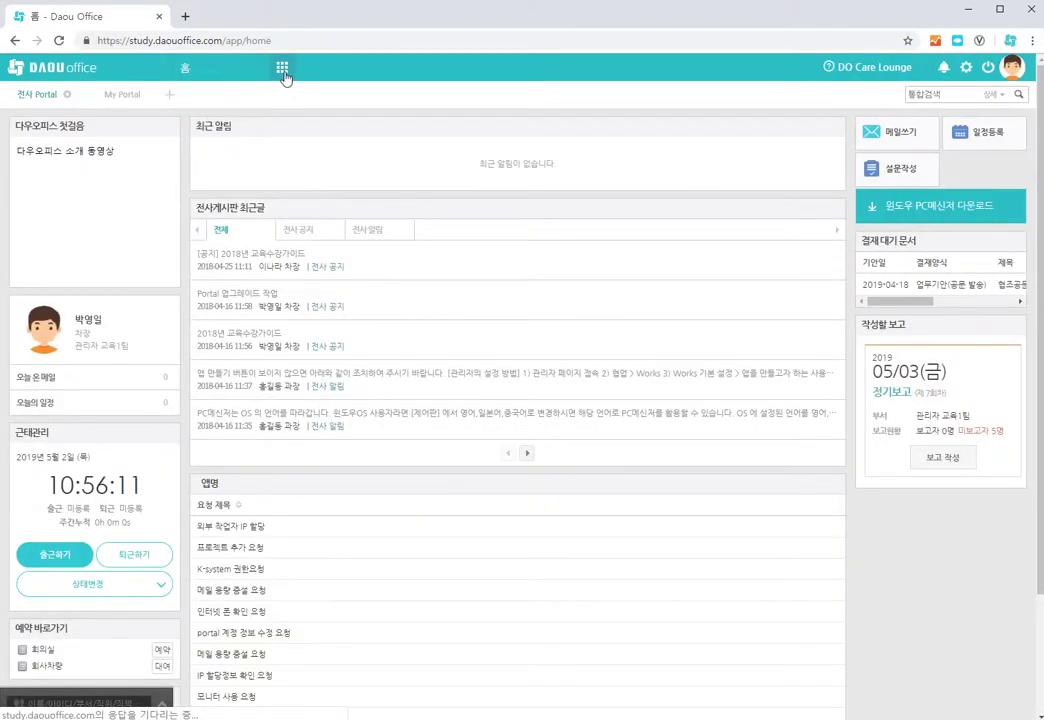
{"action": "left_click", "coordinate": [283, 69]}
Go to Works, open 거래처 관리(실습), start a new record, and open the 고객사명 lookup
{"action": "left_click", "coordinate": [332, 126]}
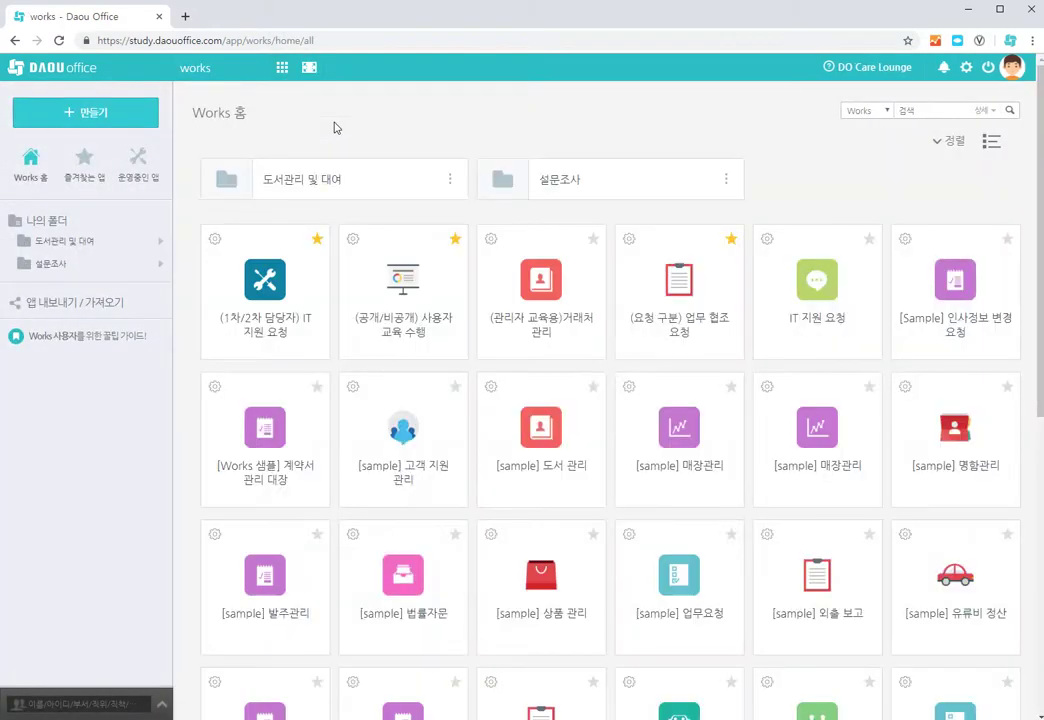
{"action": "scroll", "coordinate": [640, 410], "scroll_direction": "down", "scroll_amount": 6}
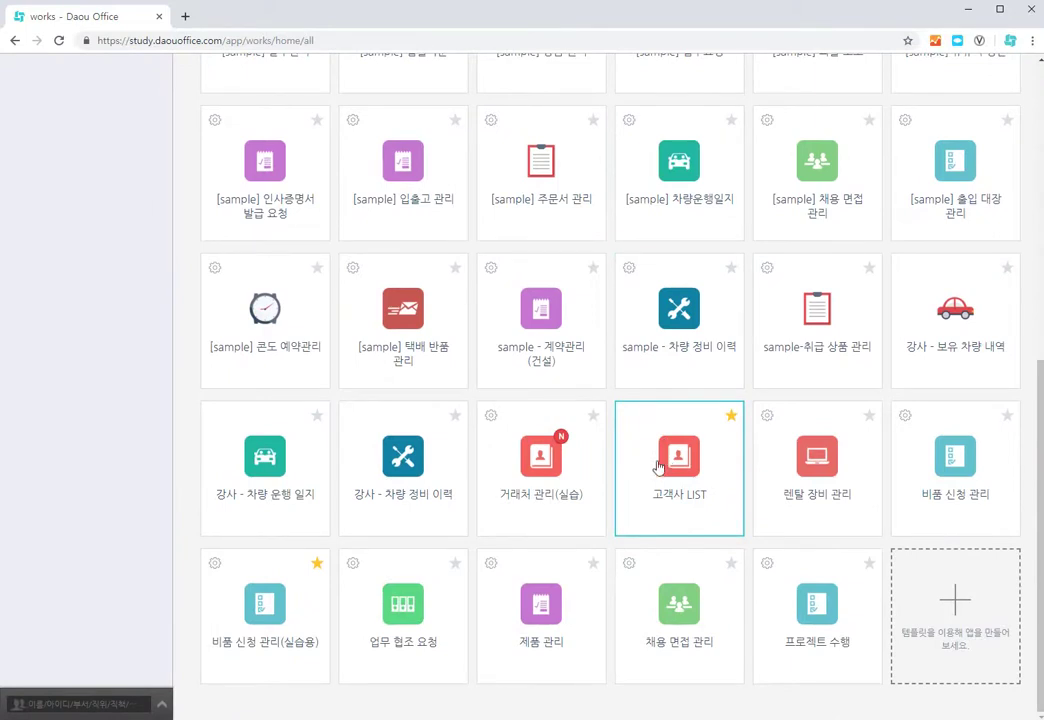
{"action": "left_click", "coordinate": [540, 477]}
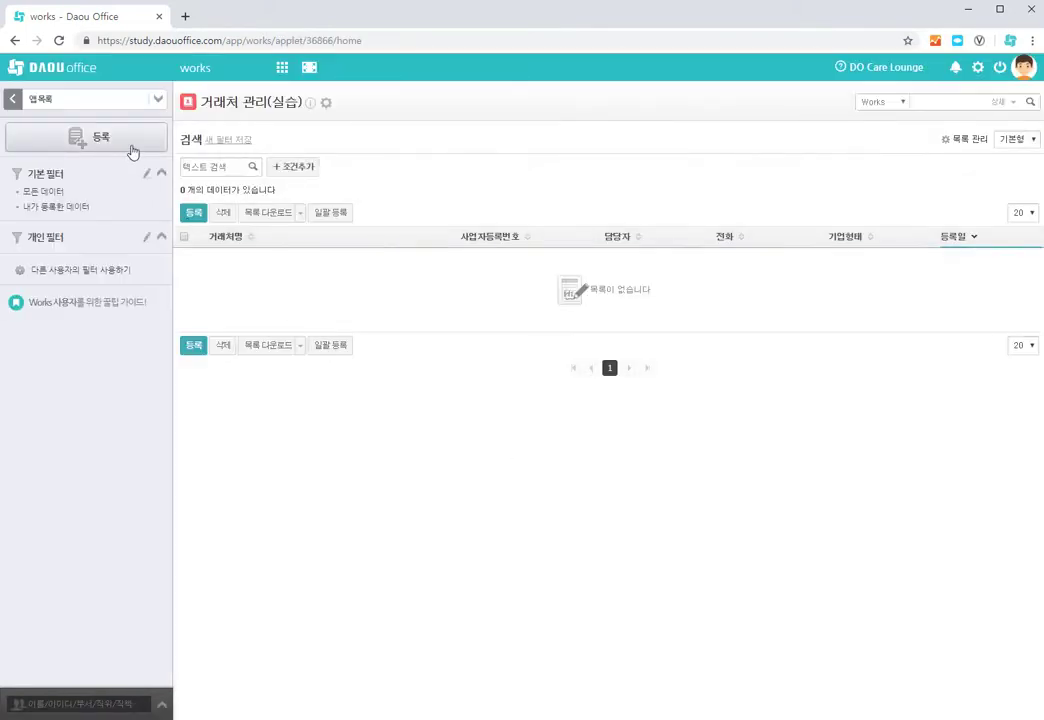
{"action": "left_click", "coordinate": [132, 151]}
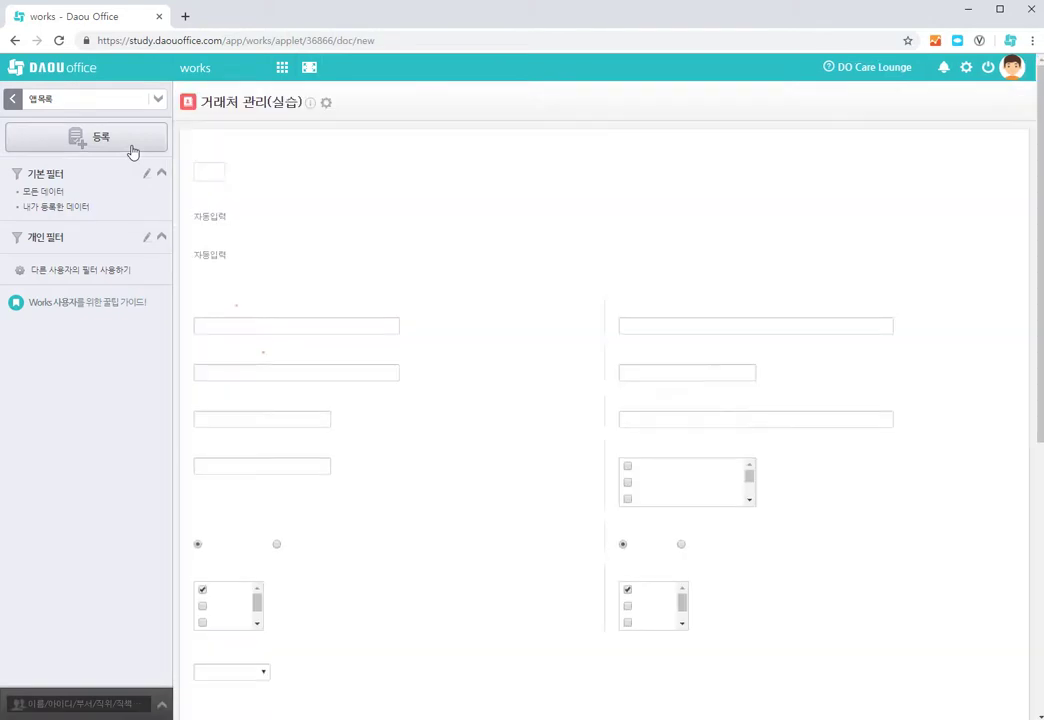
{"action": "left_click", "coordinate": [216, 172]}
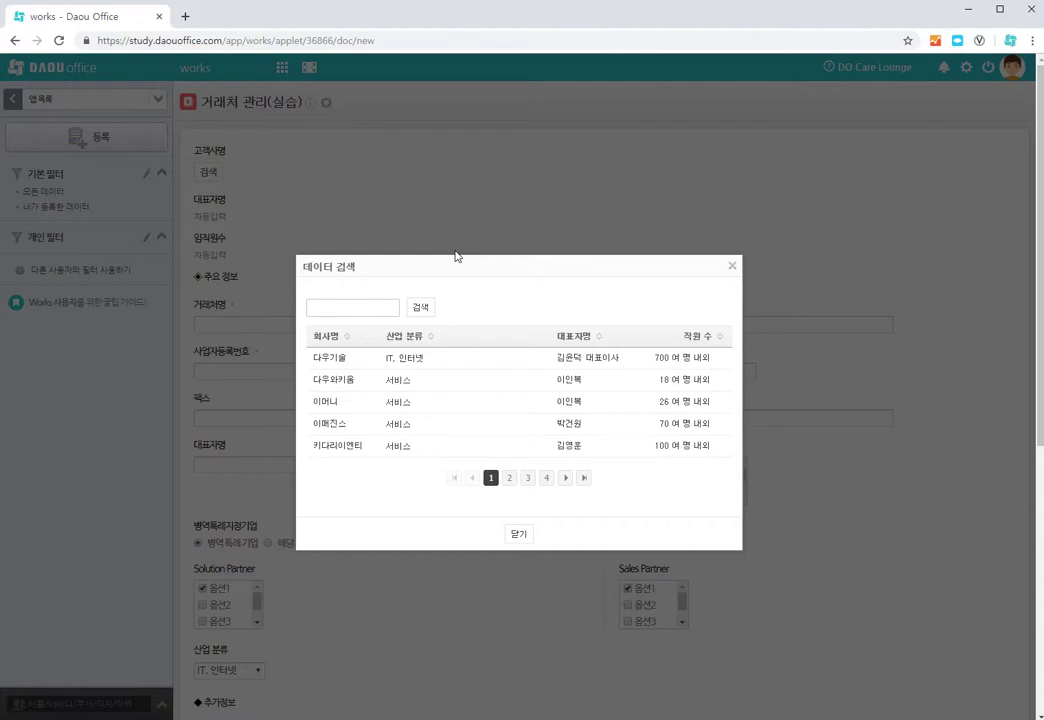
Choose 다우기술 as the 고객사 and enter 거래처명 '다우기술'
{"action": "left_click", "coordinate": [370, 364]}
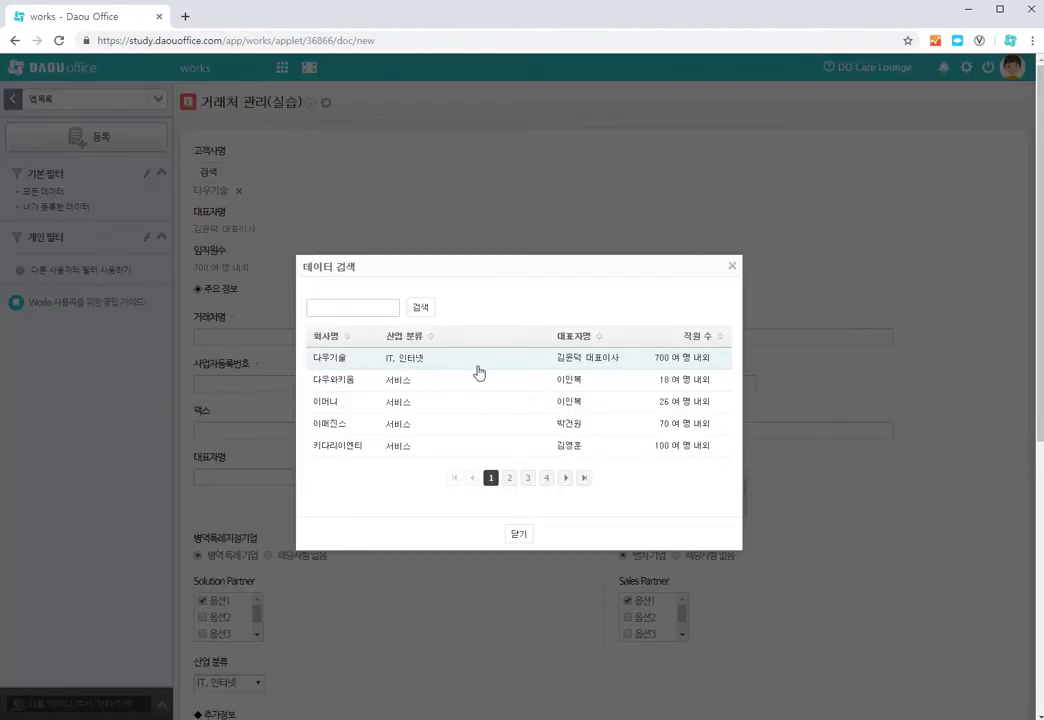
{"action": "left_click", "coordinate": [519, 537]}
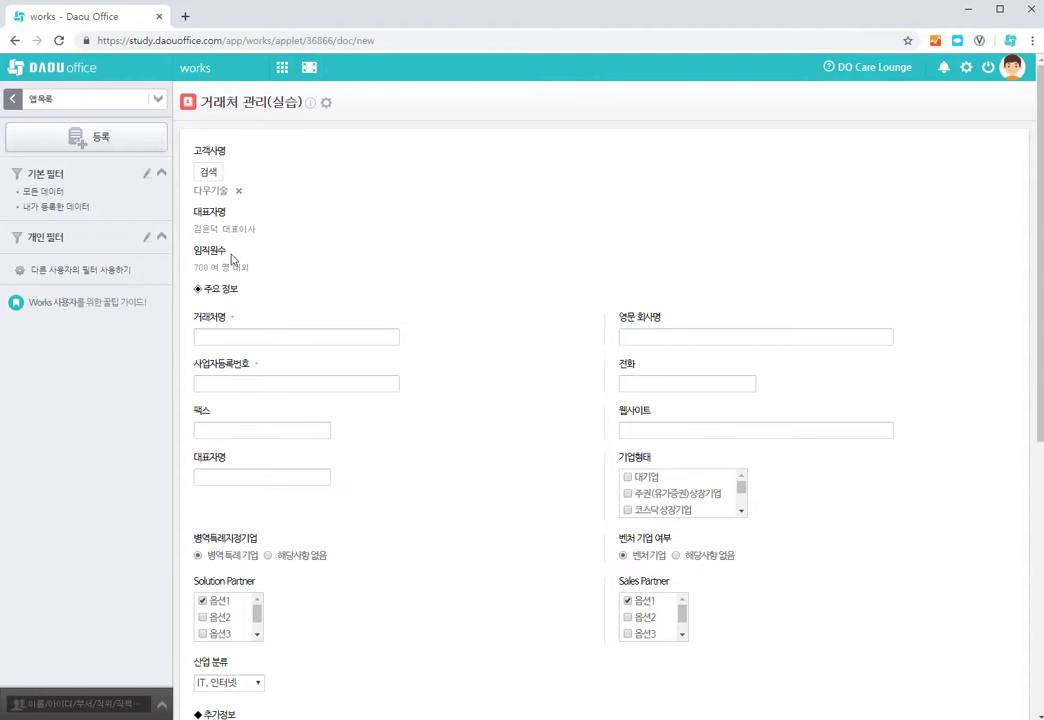
{"action": "left_click", "coordinate": [222, 335]}
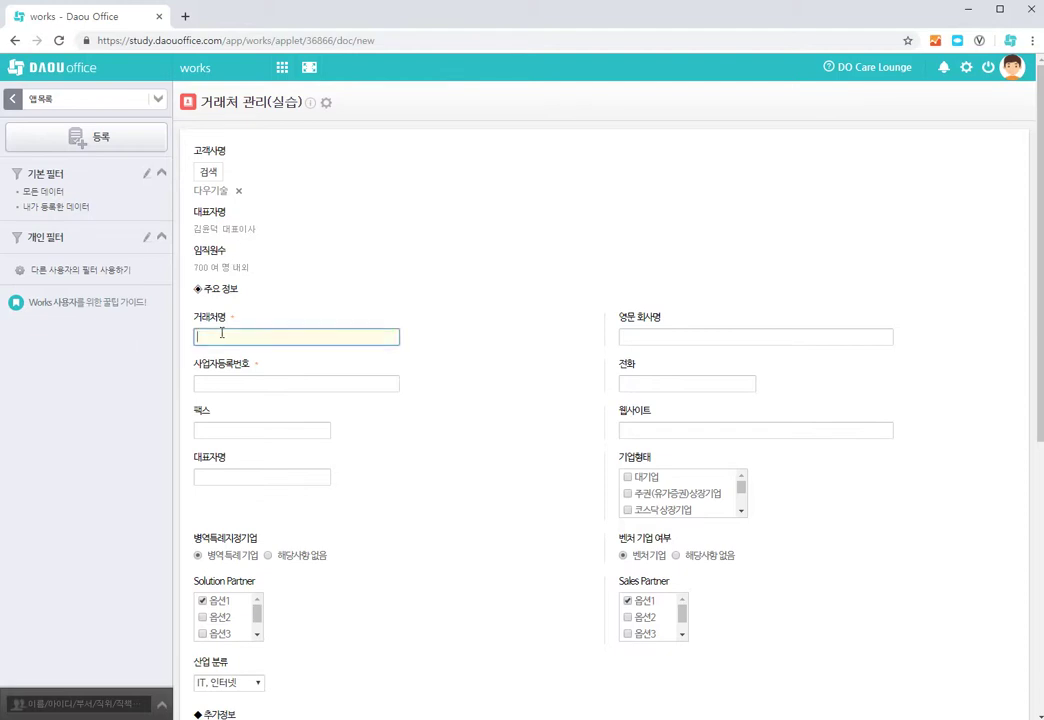
{"action": "type", "text": "다우기술"}
Enter 사업자등록번호 11-111-11, mark the type 대기업, and submit the record
{"action": "left_click", "coordinate": [240, 388]}
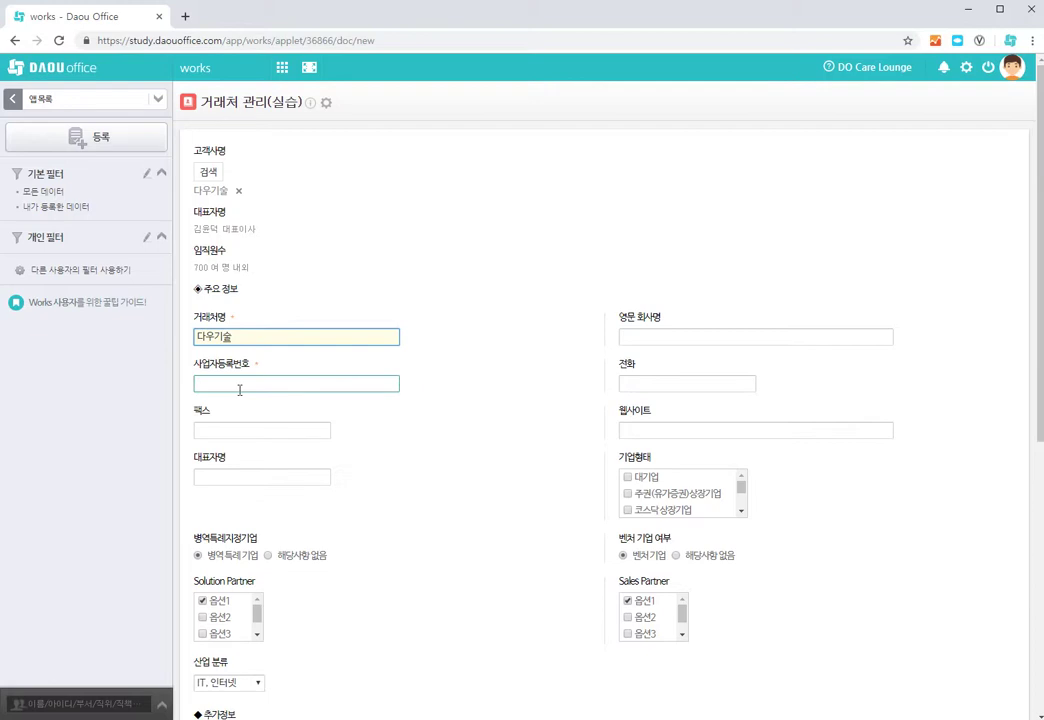
{"action": "type", "text": "11-111-11"}
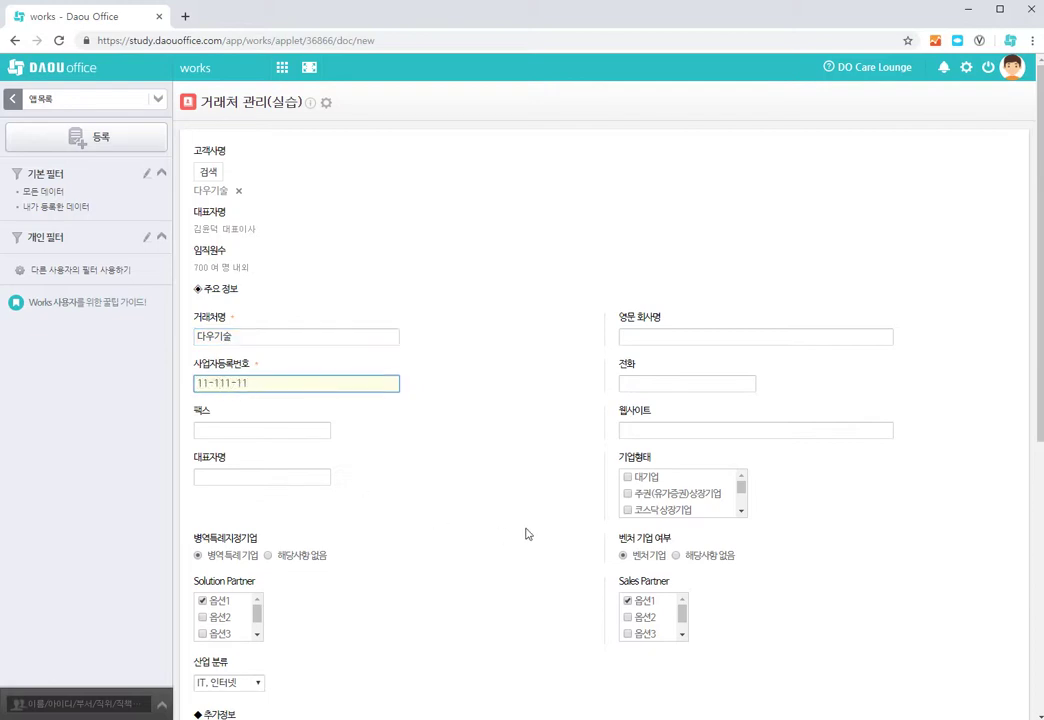
{"action": "left_click", "coordinate": [628, 477]}
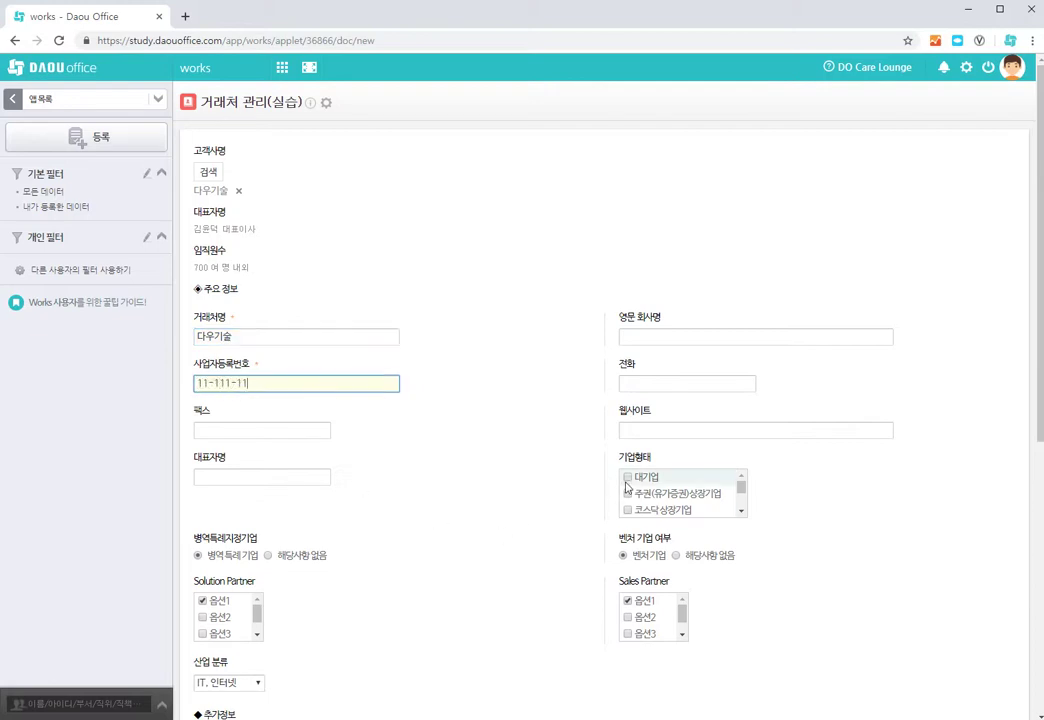
{"action": "scroll", "coordinate": [496, 492], "scroll_direction": "down", "scroll_amount": 5}
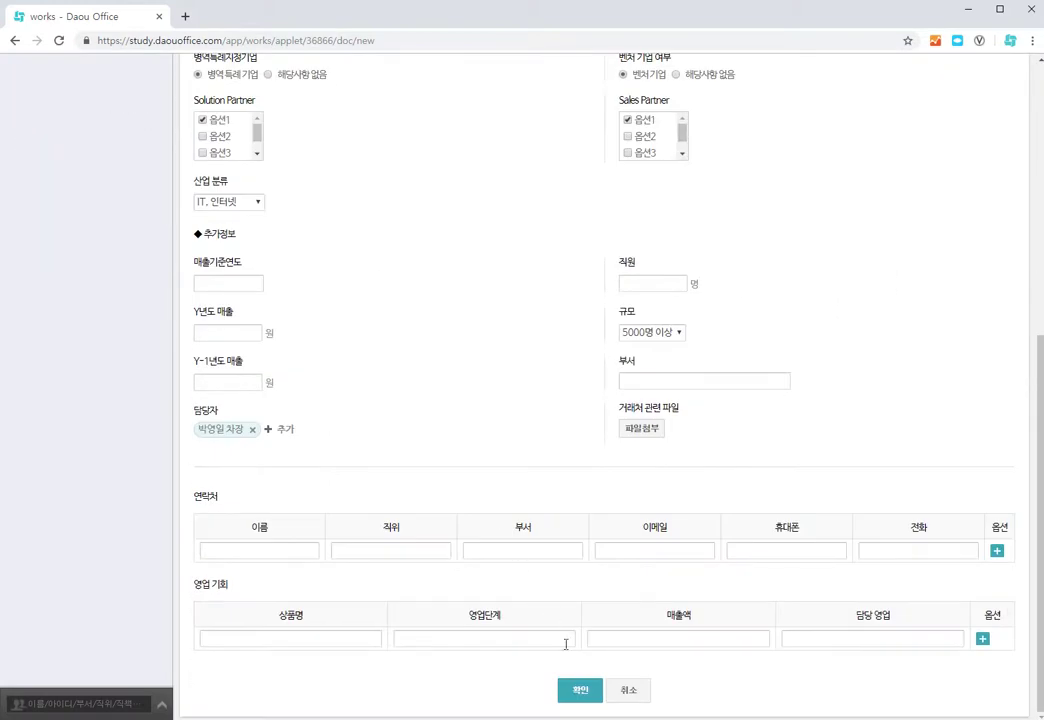
{"action": "left_click", "coordinate": [576, 690]}
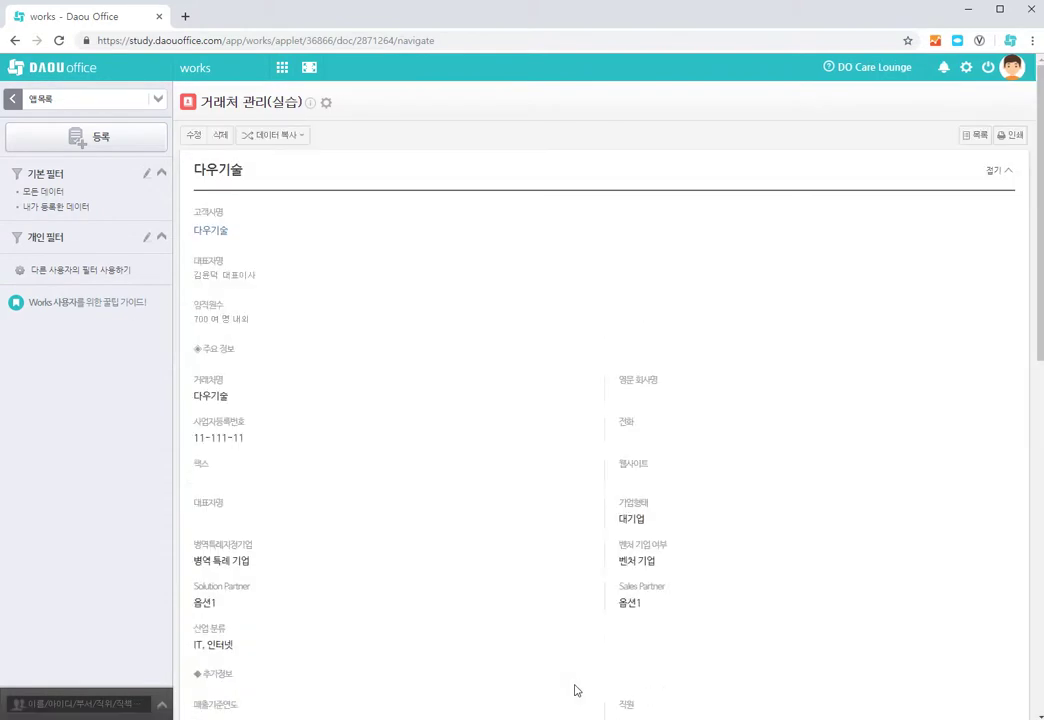
Confirm the 앱간 데이터 연동 link to 고객사 LIST, then return to the record list
{"action": "left_click", "coordinate": [50, 192]}
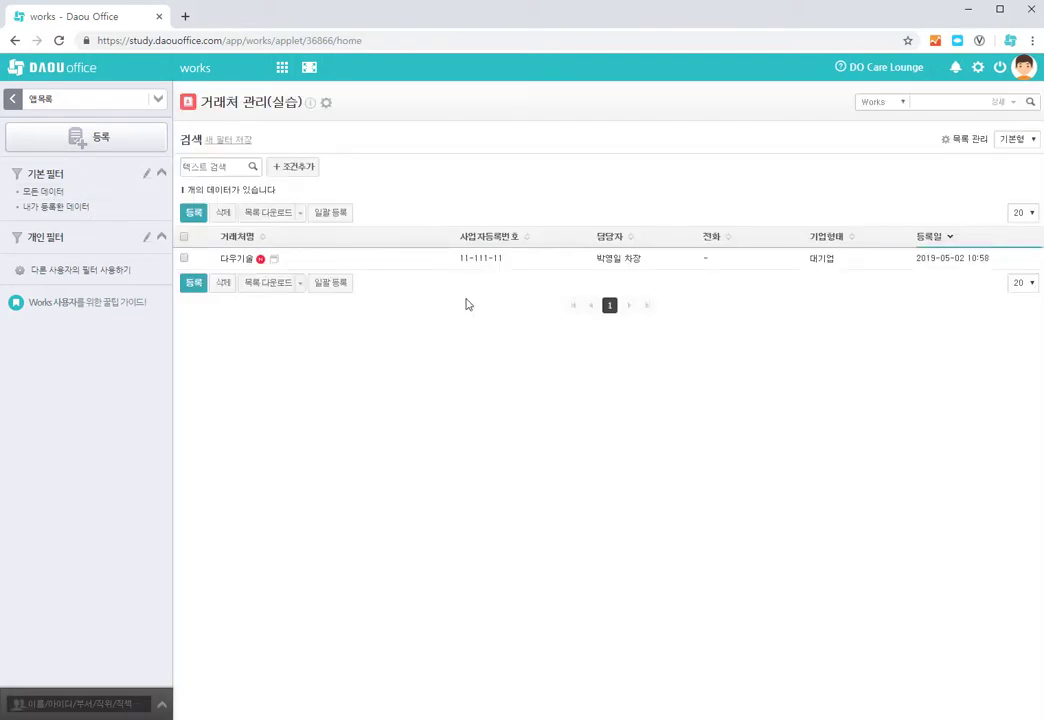
{"action": "left_click", "coordinate": [327, 105]}
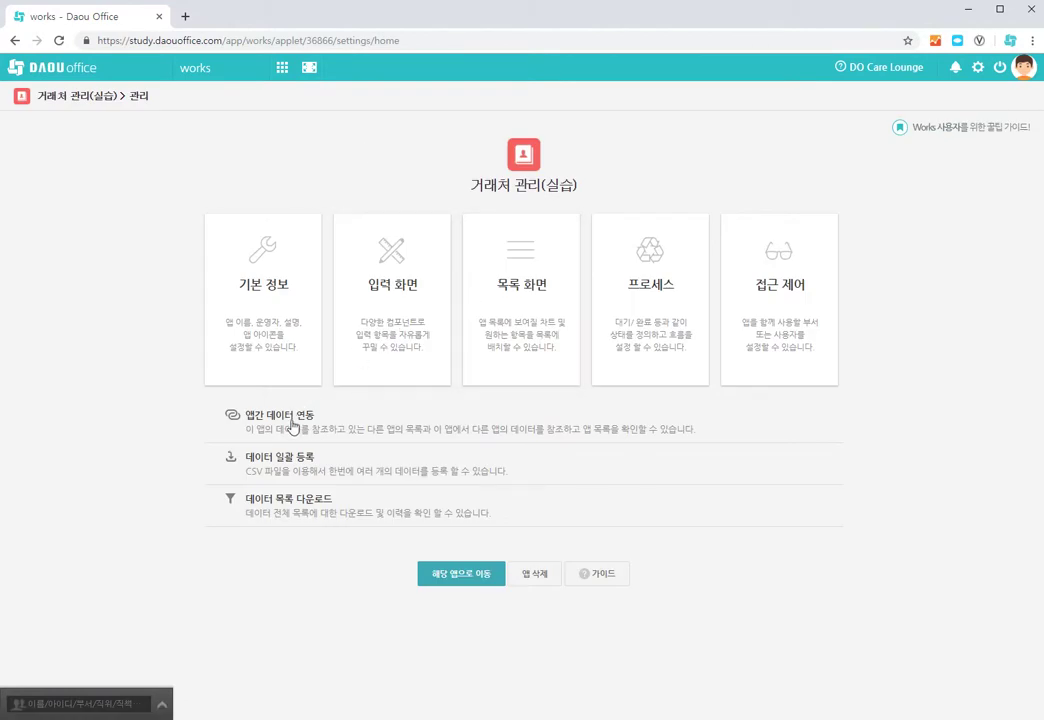
{"action": "left_click", "coordinate": [291, 426]}
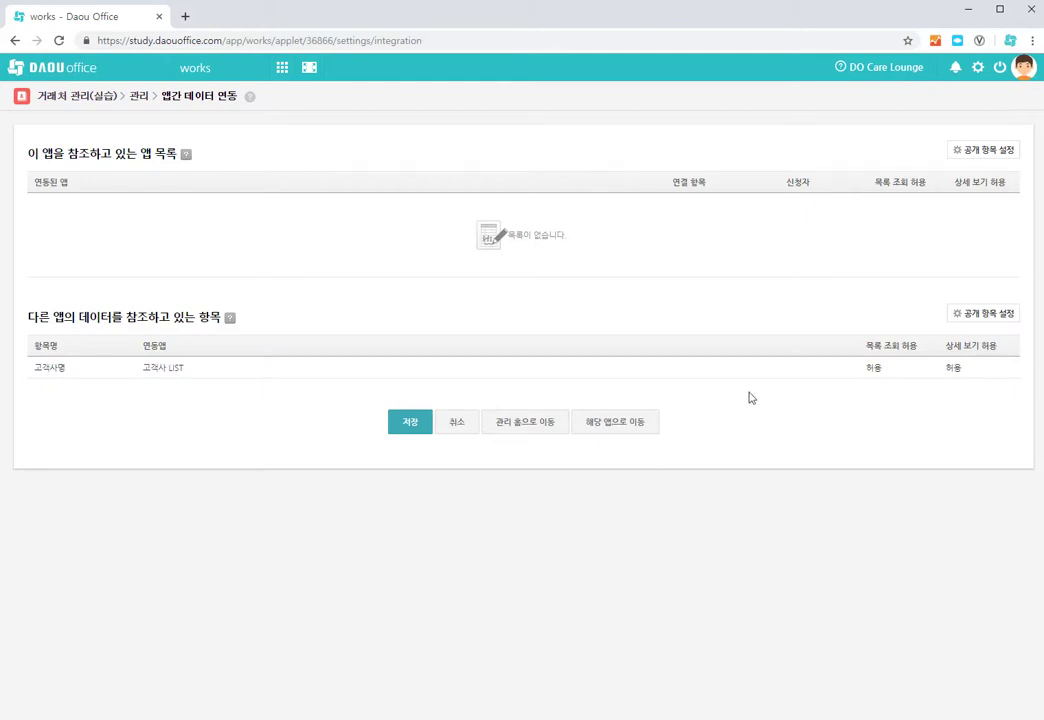
{"action": "left_click", "coordinate": [626, 430]}
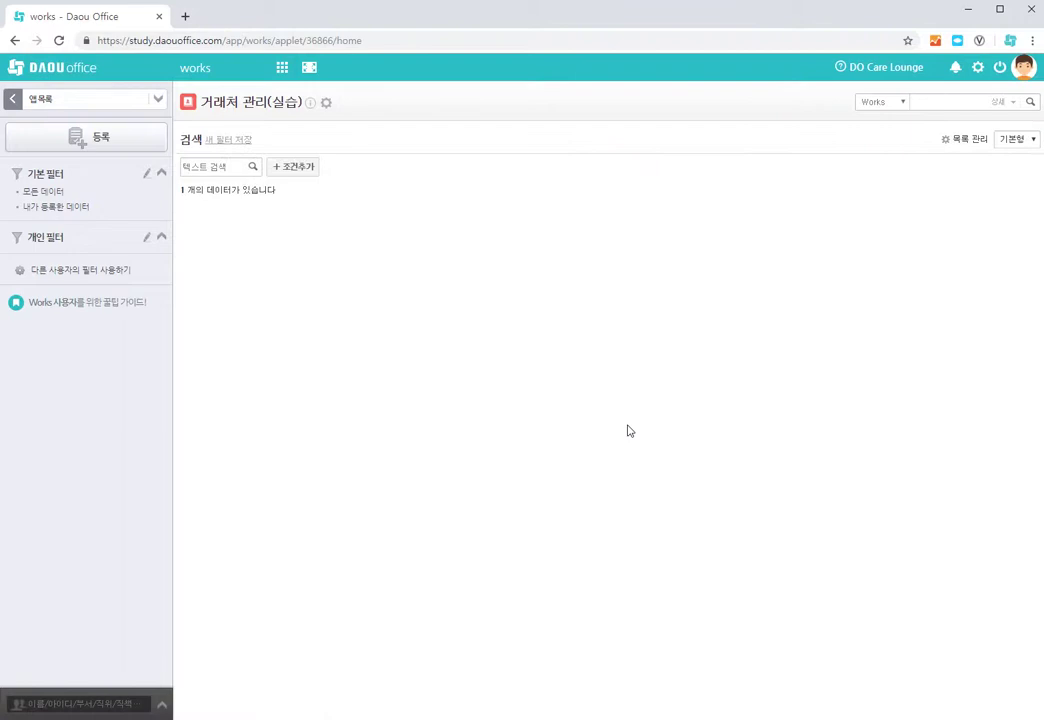
Open the 다우기술 record's linked 고객사 LIST entry and compare it with the 거래처 record
{"action": "left_click", "coordinate": [245, 264]}
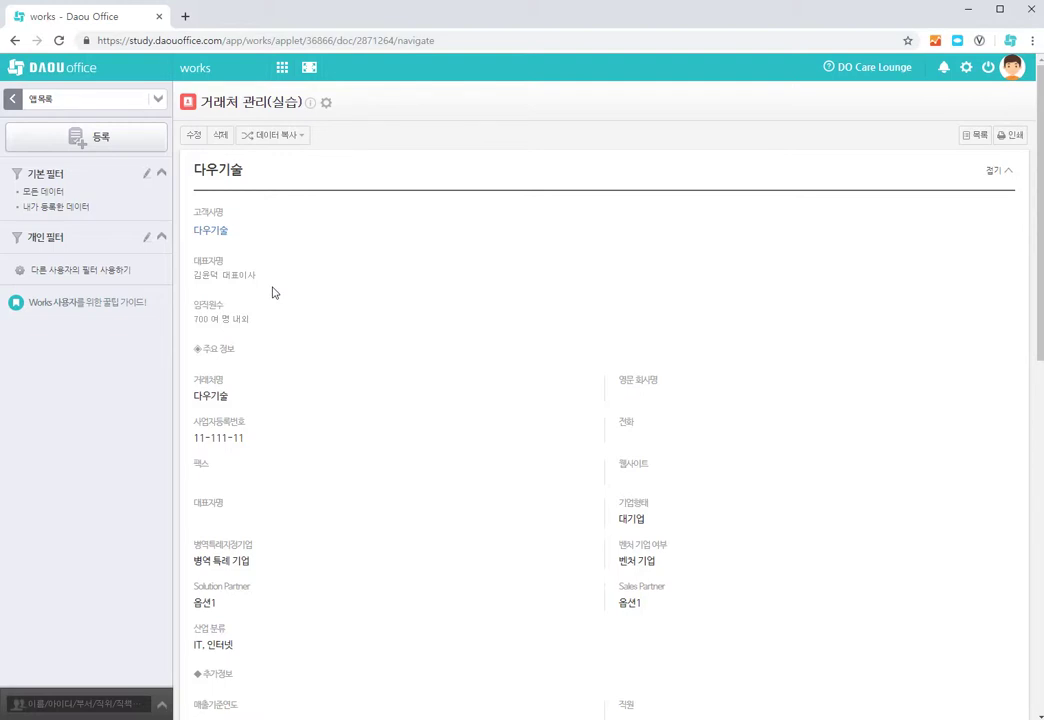
{"action": "left_click", "coordinate": [211, 239]}
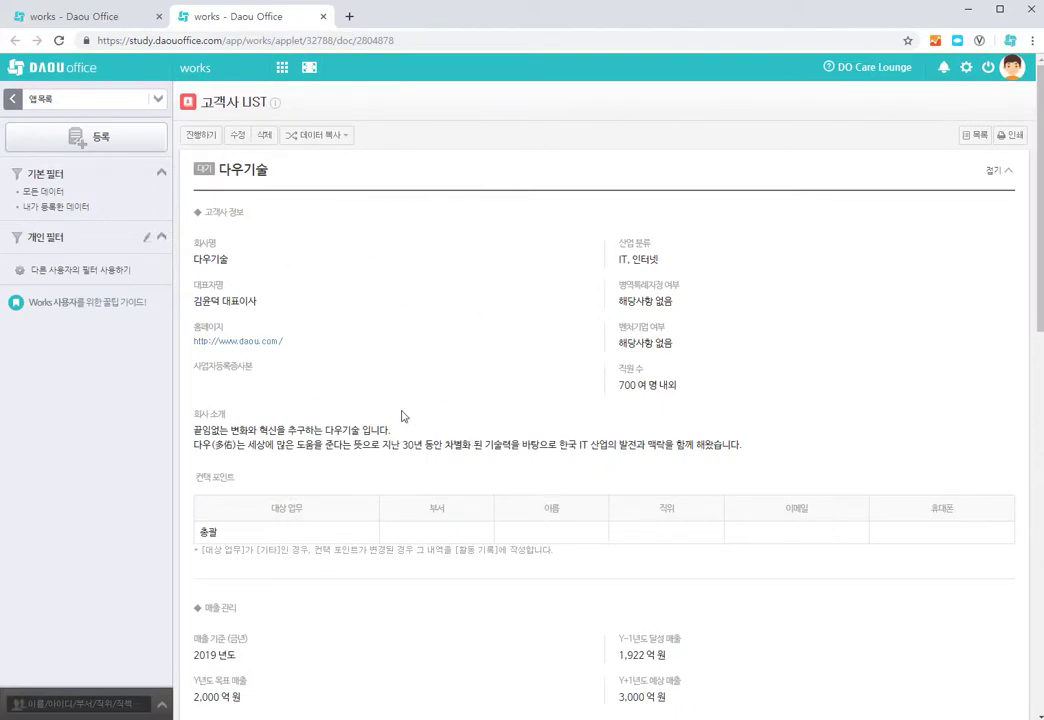
{"action": "left_click", "coordinate": [113, 19]}
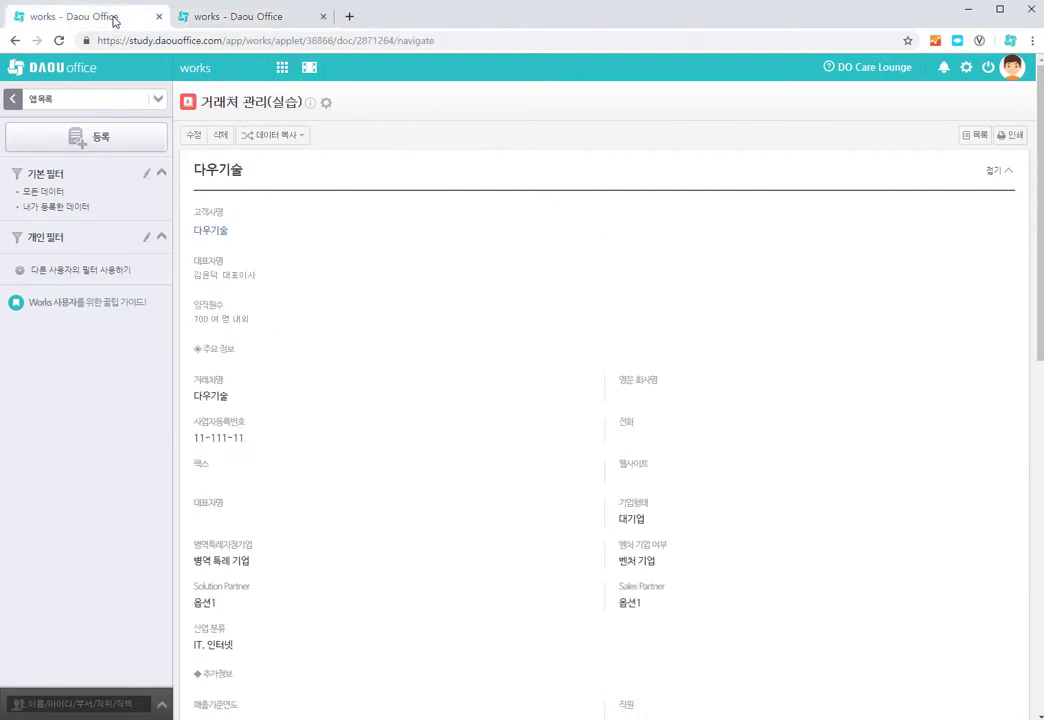
{"action": "left_click", "coordinate": [227, 19]}
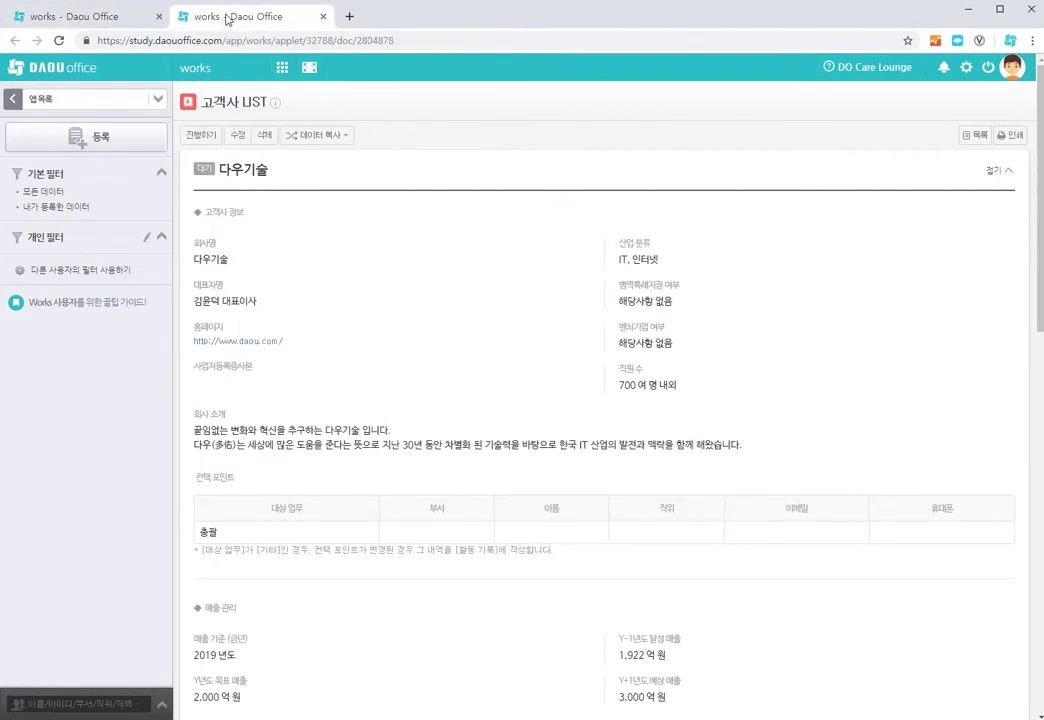
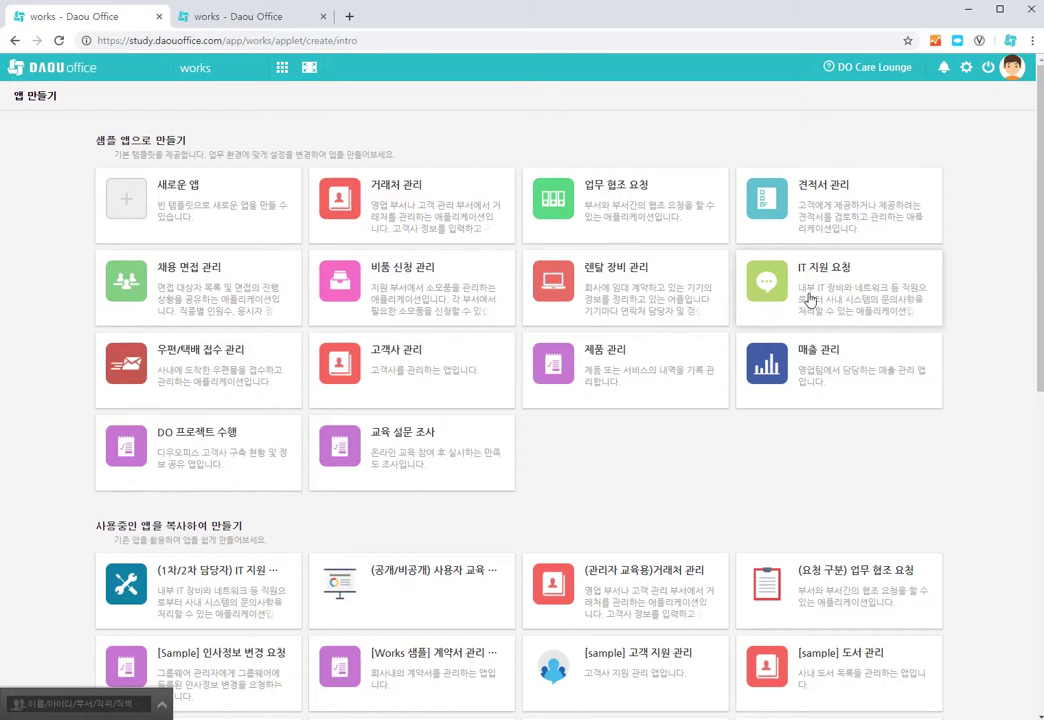
Start from the IT 지원 요청 sample, rename it IT 지원 요청(실습), and create the app
{"action": "left_click", "coordinate": [811, 299]}
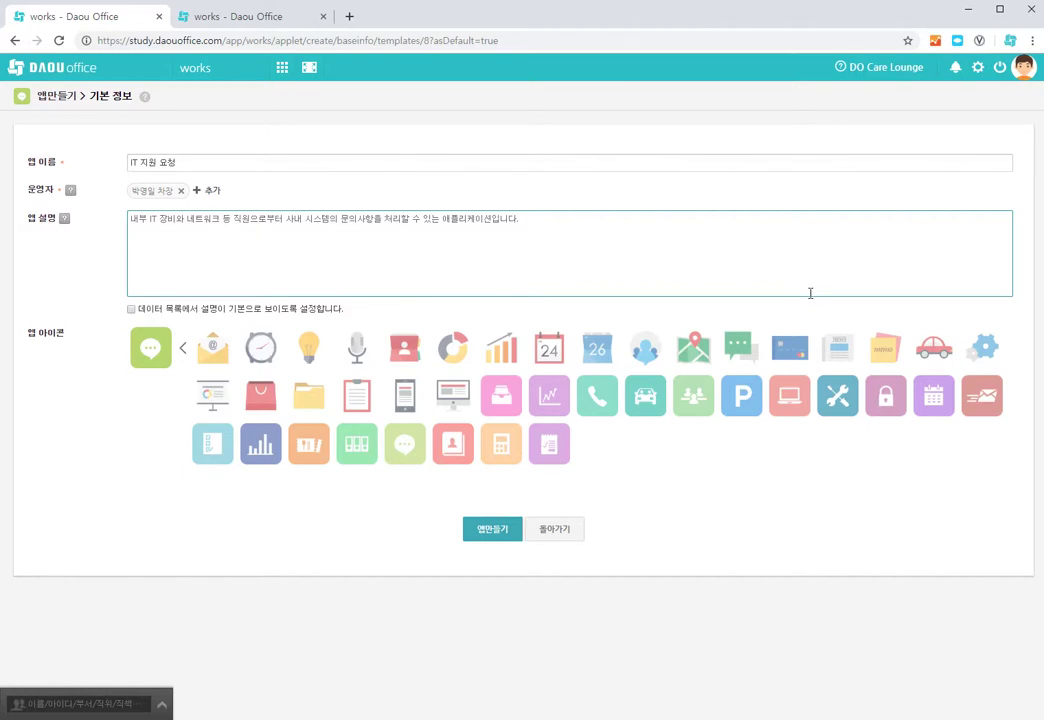
{"action": "left_click", "coordinate": [193, 163]}
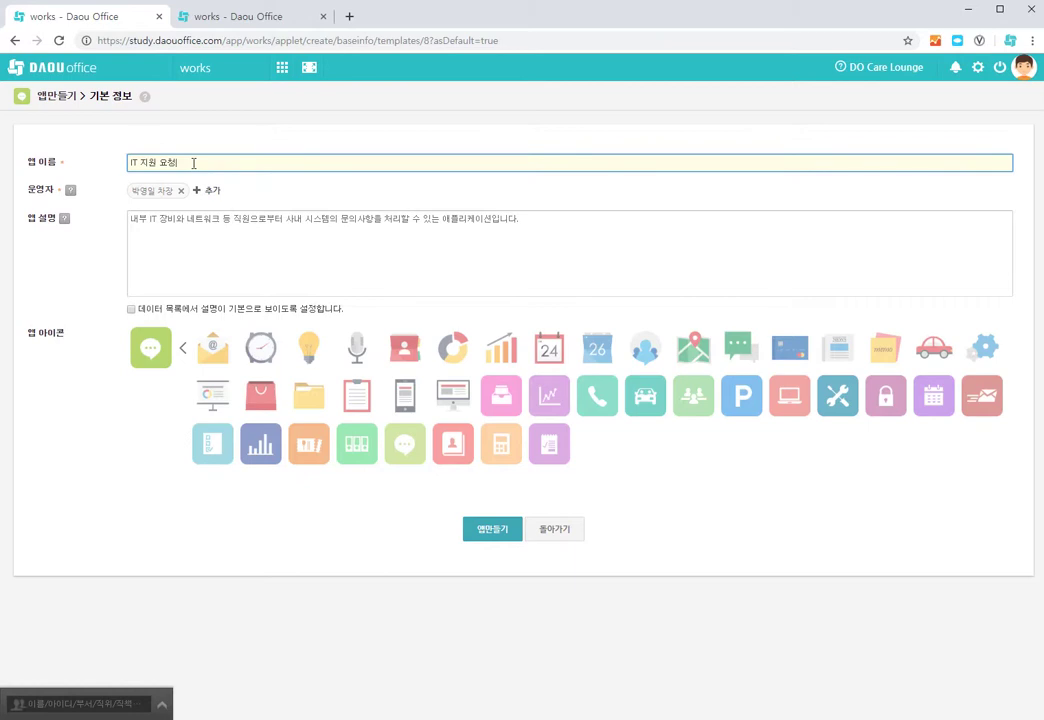
{"action": "type", "text": "("}
{"action": "type", "text": "ㅅ"}
{"action": "type", "text": "실습)"}
{"action": "left_click", "coordinate": [509, 541]}
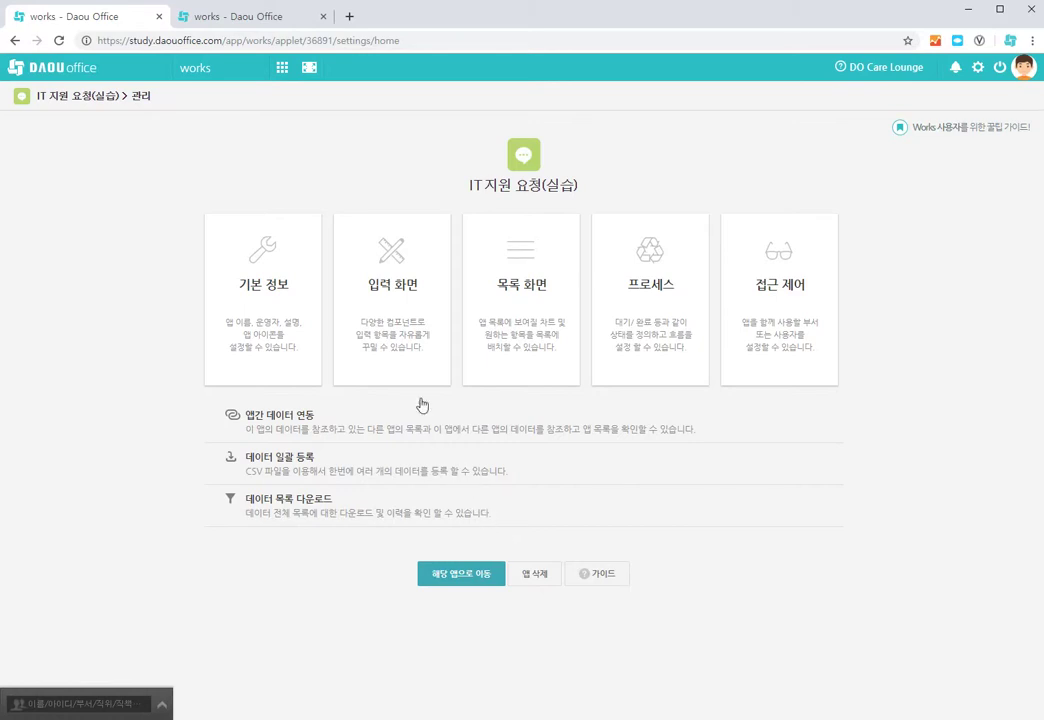
In the input form editor, add a dropdown below 요청 제목 named 공개여부
{"action": "left_click", "coordinate": [404, 370]}
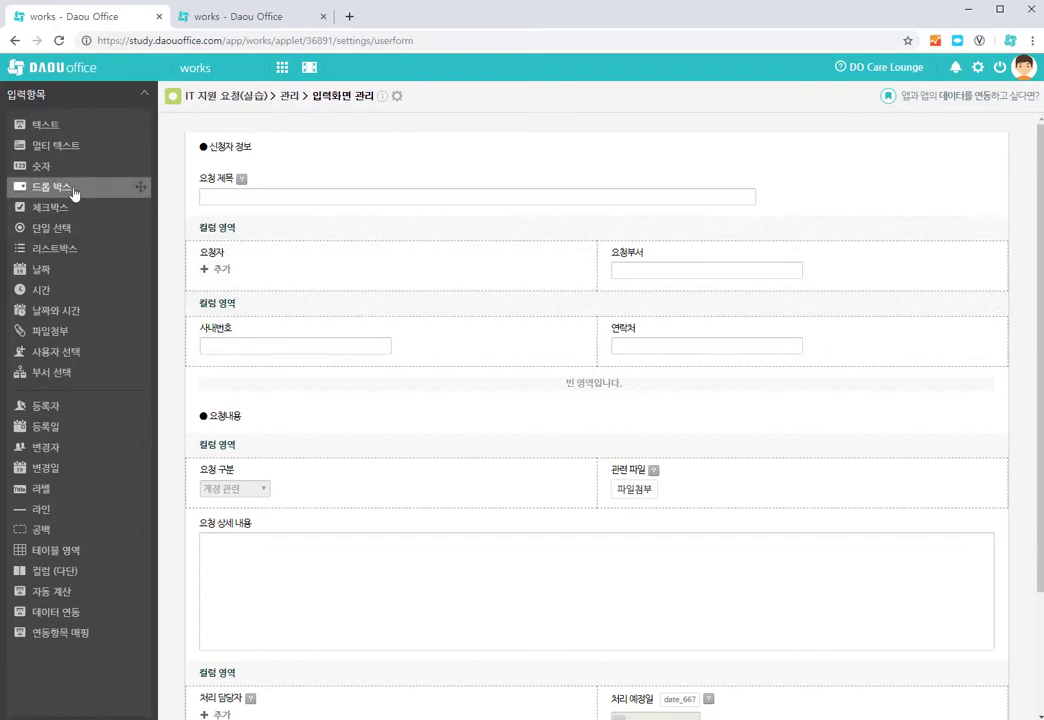
{"action": "left_click_drag", "start_coordinate": [70, 193], "coordinate": [257, 229]}
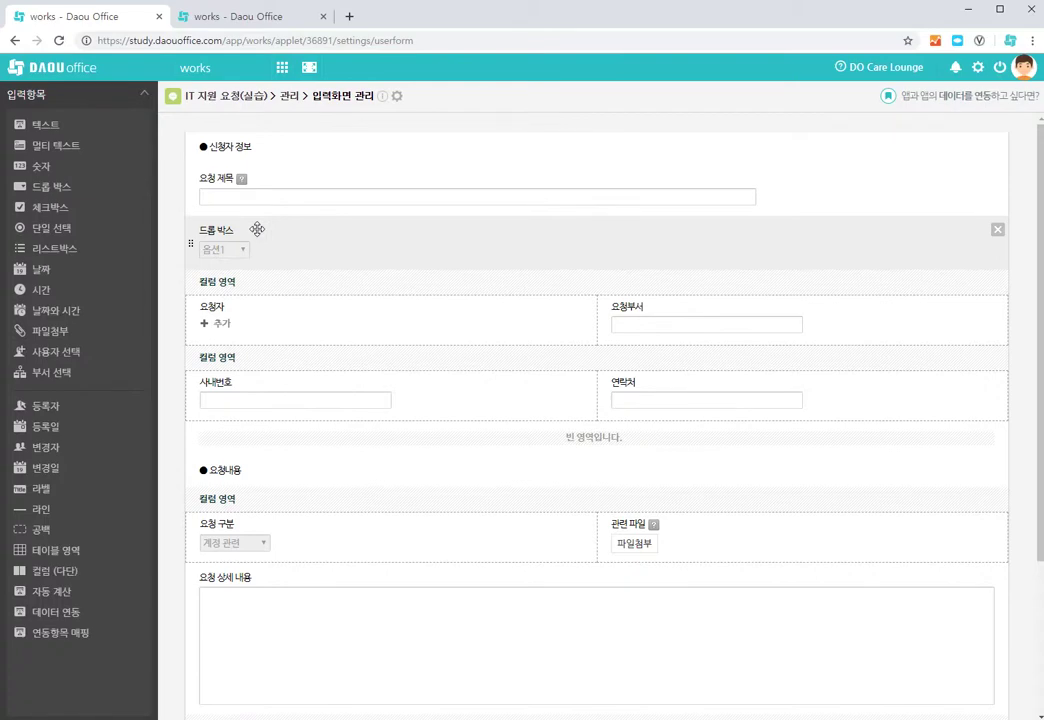
{"action": "left_click", "coordinate": [257, 229]}
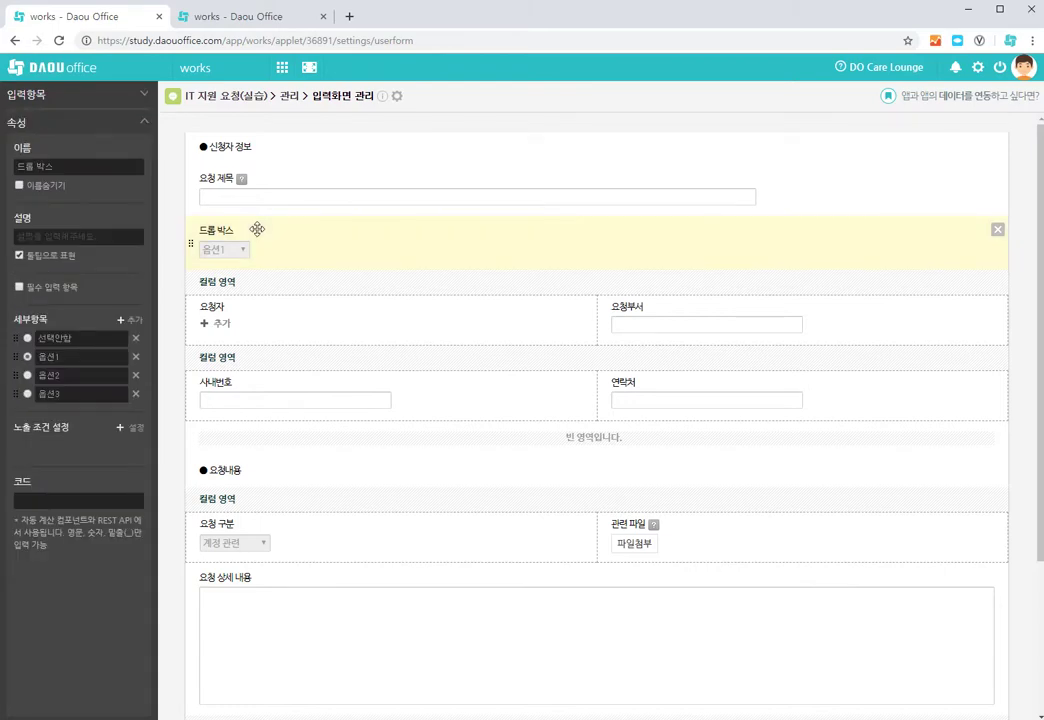
{"action": "left_click", "coordinate": [70, 167]}
{"action": "key", "text": "BackSpace"}
{"action": "key", "text": "BackSpace"}
{"action": "key", "text": "BackSpace"}
{"action": "key", "text": "BackSpace"}
{"action": "key", "text": "BackSpace"}
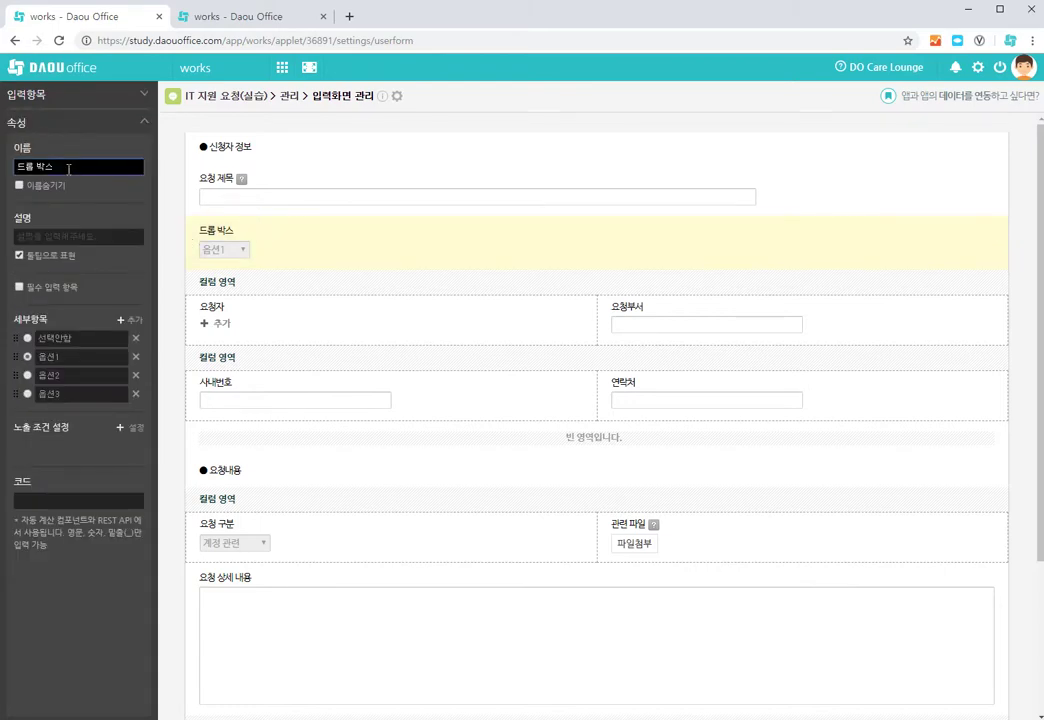
{"action": "type", "text": "공"}
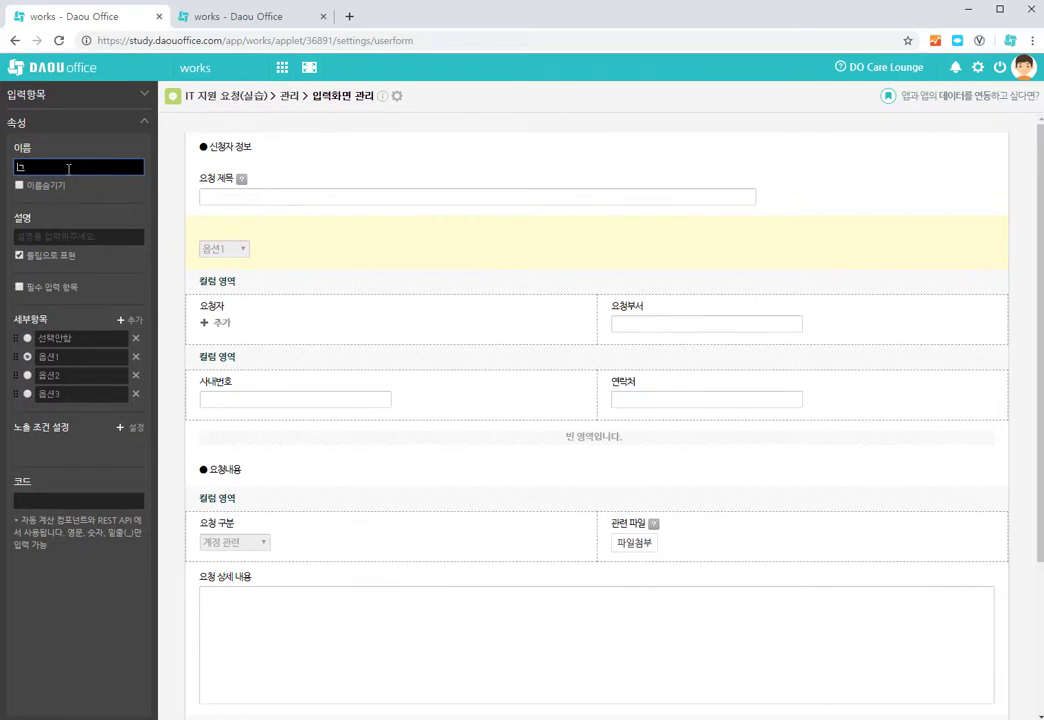
{"action": "type", "text": "개여부"}
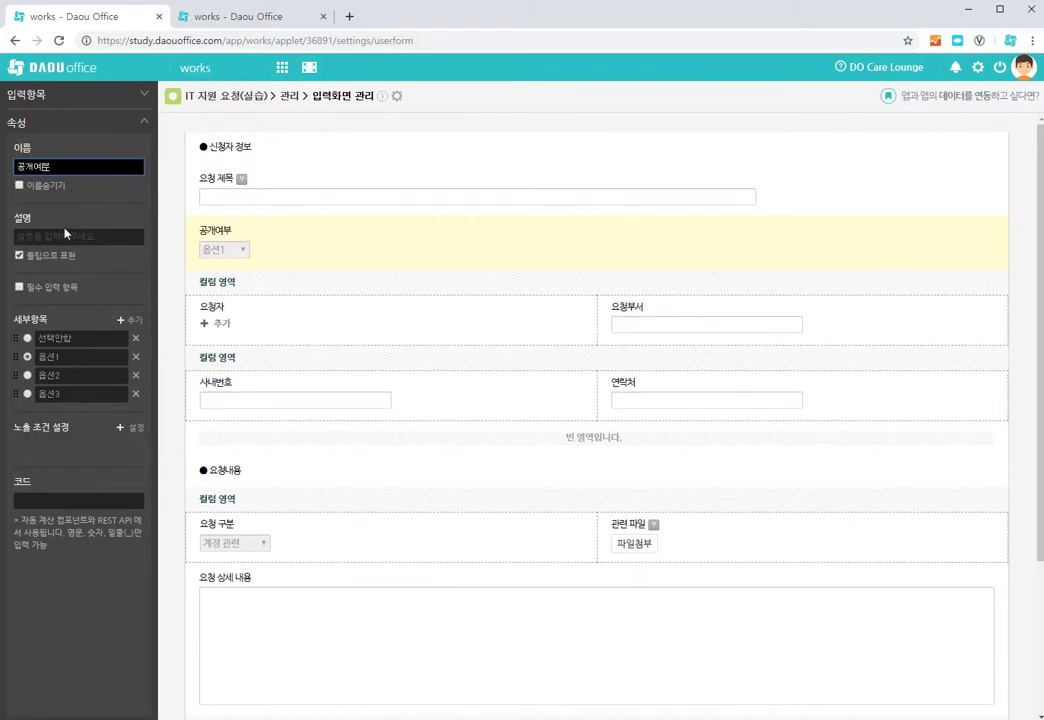
Set the 공개여부 options to 공개 and 비공개 and delete the third option
{"action": "left_click", "coordinate": [19, 255]}
{"action": "double_click", "coordinate": [88, 340]}
{"action": "type", "text": "옵션1"}
{"action": "key", "text": "ctrl+a"}
{"action": "type", "text": "공개"}
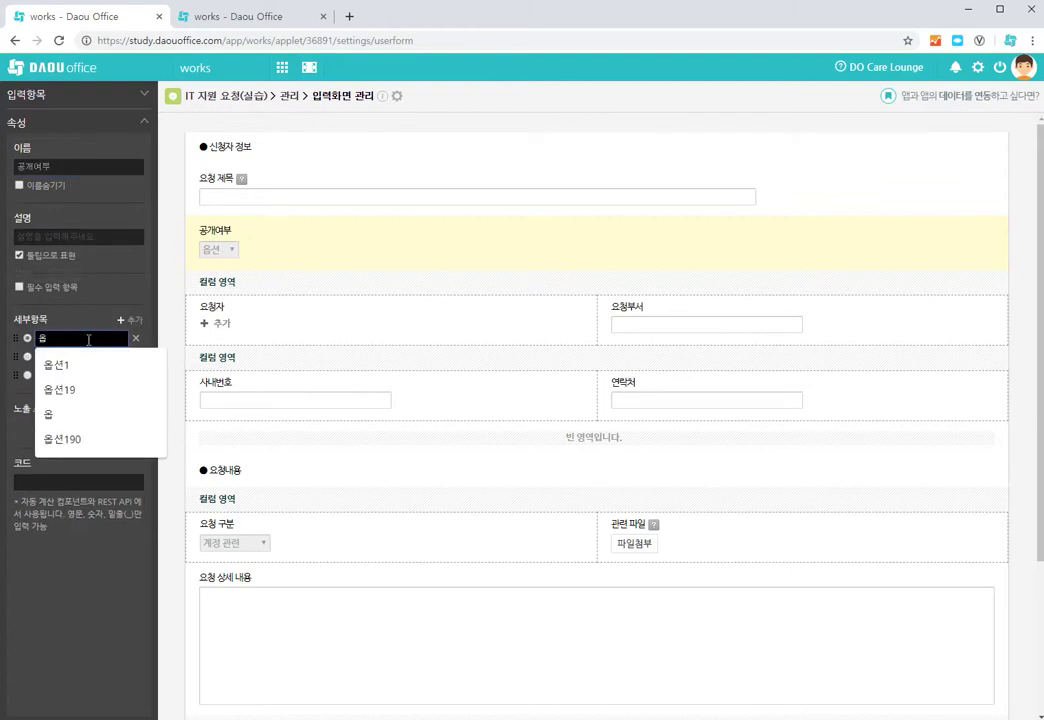
{"action": "double_click", "coordinate": [84, 357]}
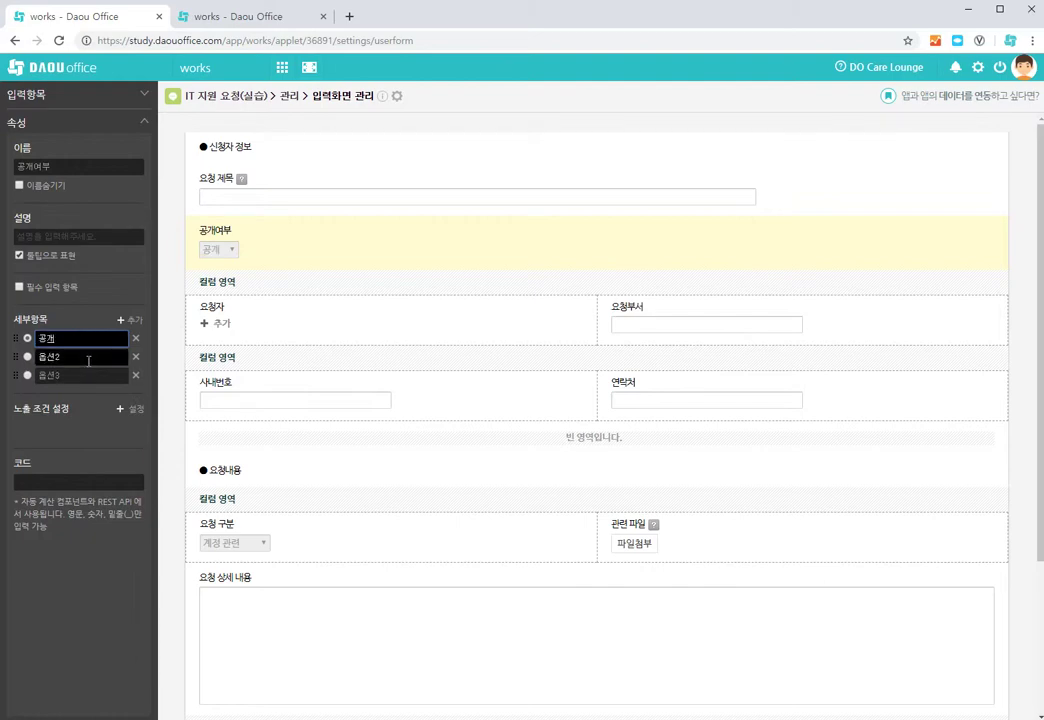
{"action": "type", "text": "ㅂ"}
{"action": "key", "text": "BackSpace"}
{"action": "type", "text": "비공개"}
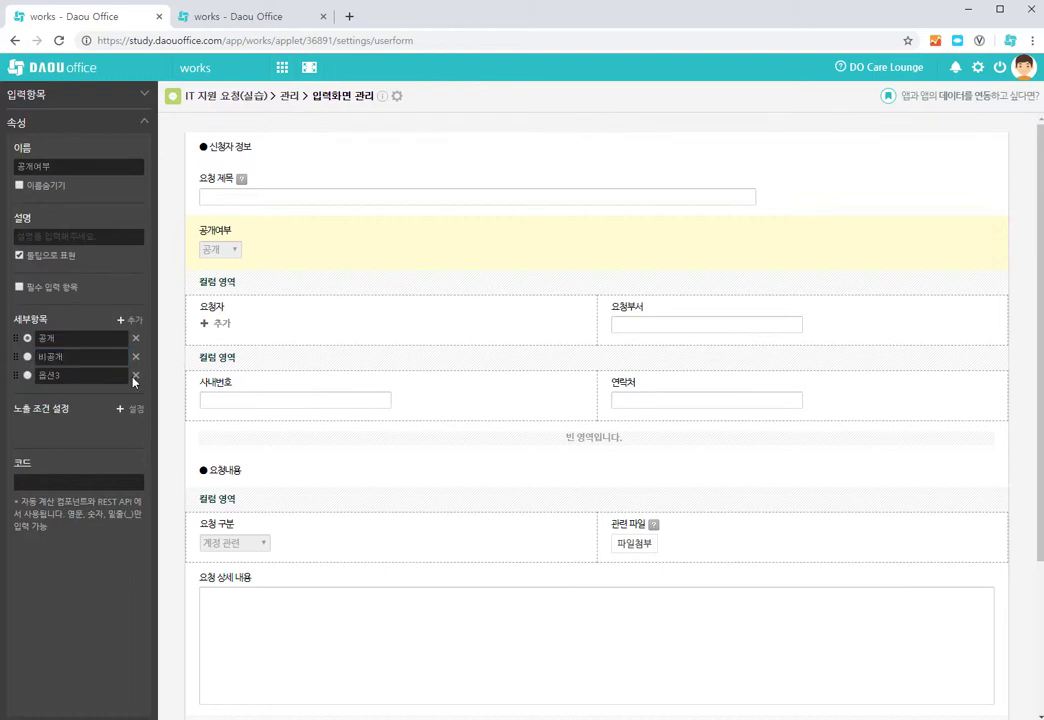
{"action": "left_click", "coordinate": [136, 377]}
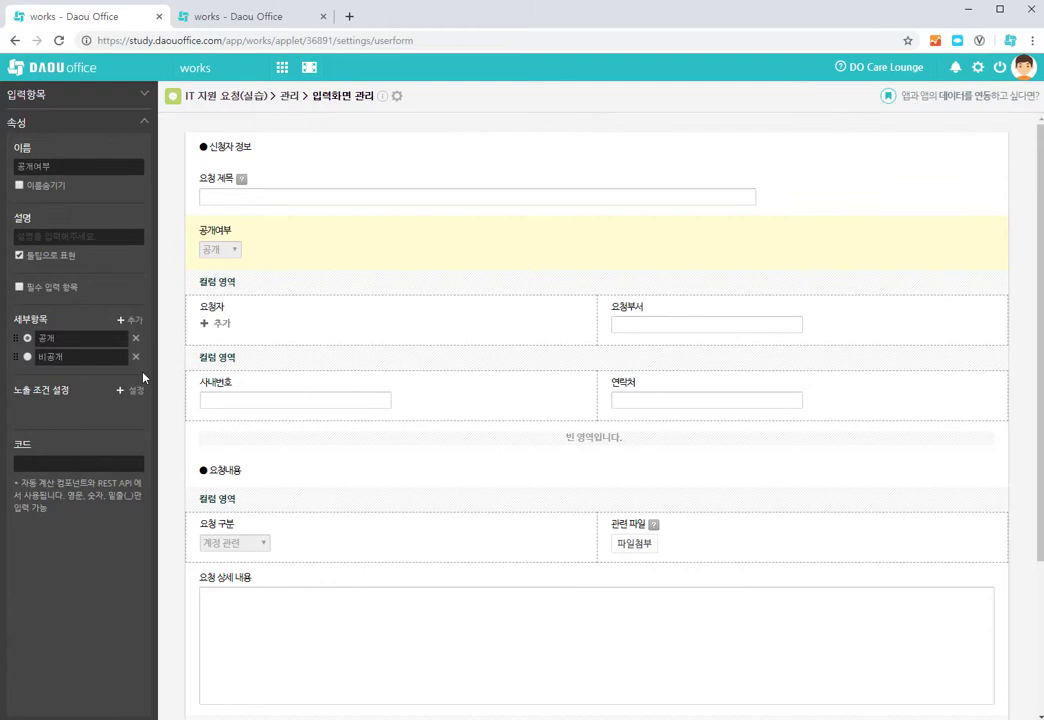
Save the input form and return to the app's management home
{"action": "scroll", "coordinate": [433, 400], "scroll_direction": "down", "scroll_amount": 2}
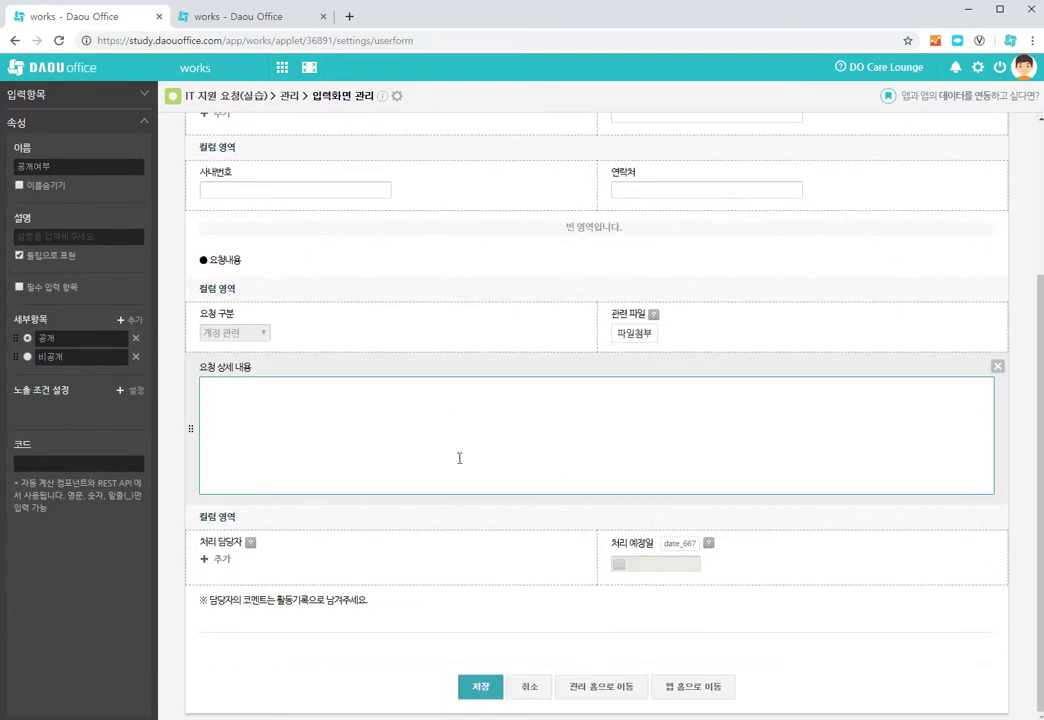
{"action": "left_click", "coordinate": [477, 688]}
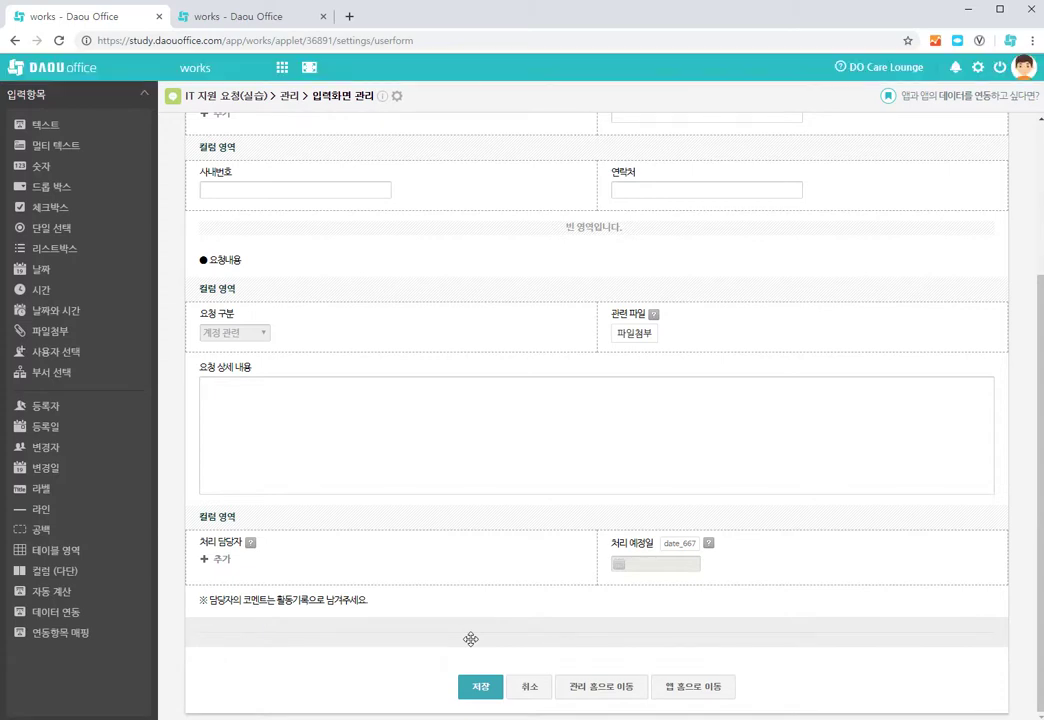
{"action": "left_click", "coordinate": [617, 686]}
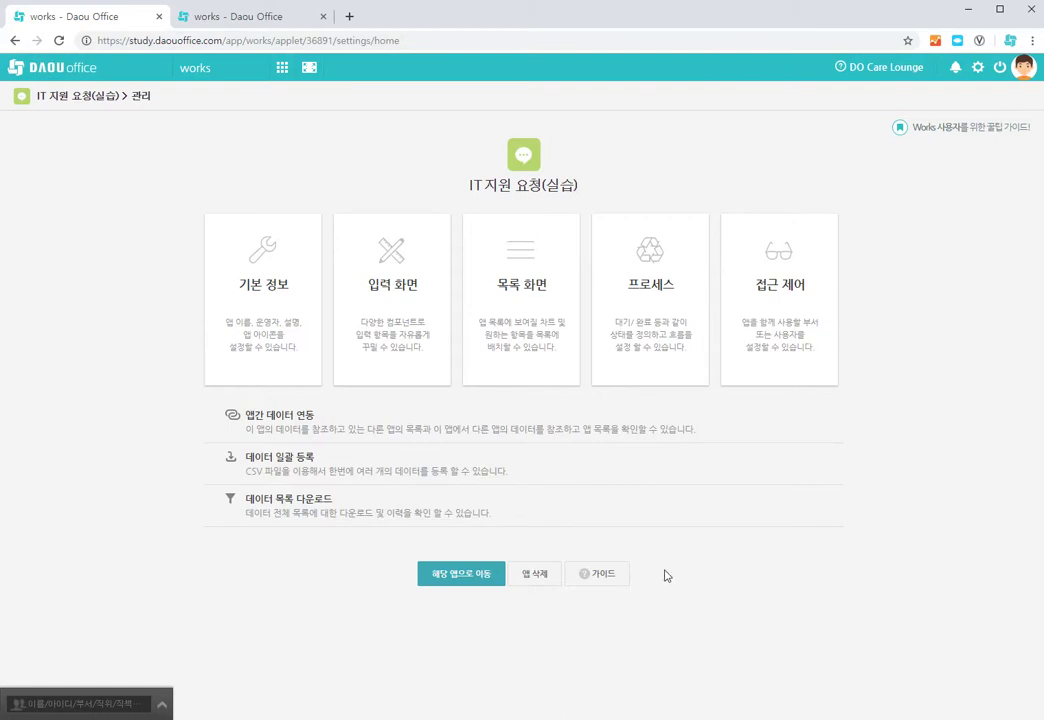
In the access control settings, add a new list filter named public
{"action": "left_click", "coordinate": [776, 344]}
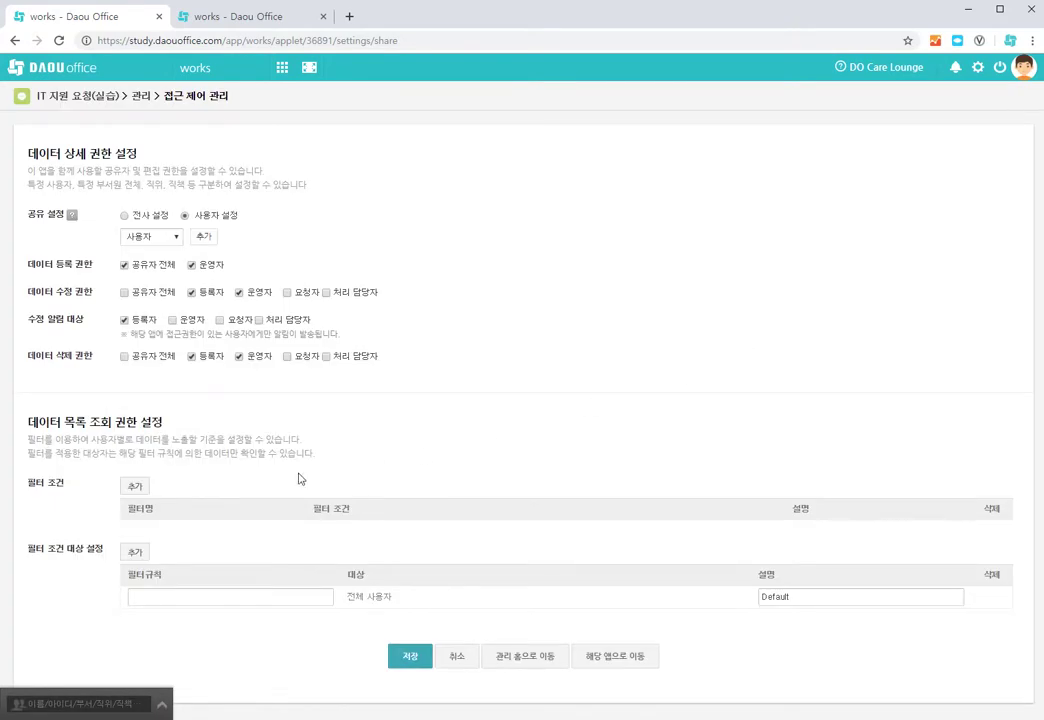
{"action": "left_click", "coordinate": [134, 487]}
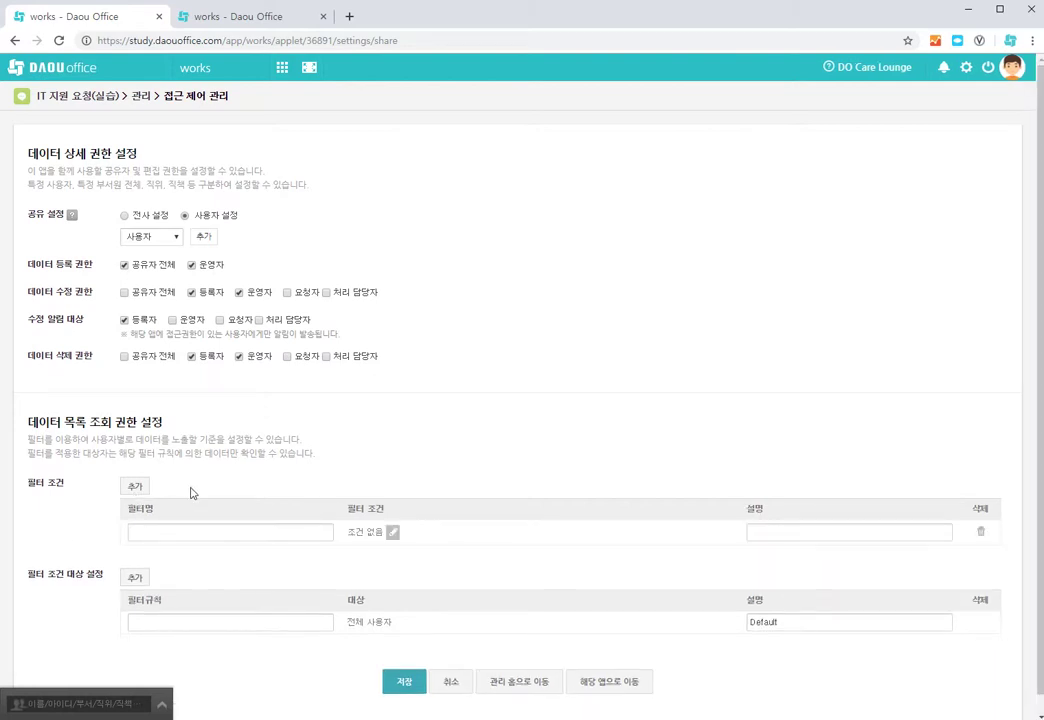
{"action": "left_click", "coordinate": [176, 531]}
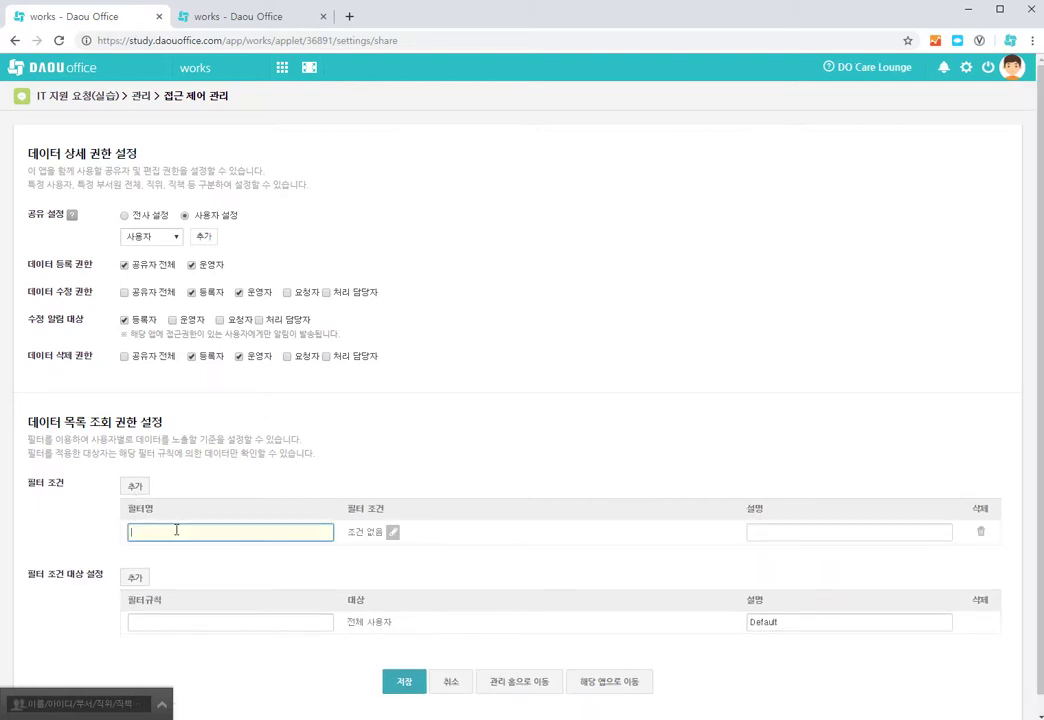
{"action": "type", "text": "public"}
Give the public filter the condition 공개여부 = 공개
{"action": "left_click", "coordinate": [393, 538]}
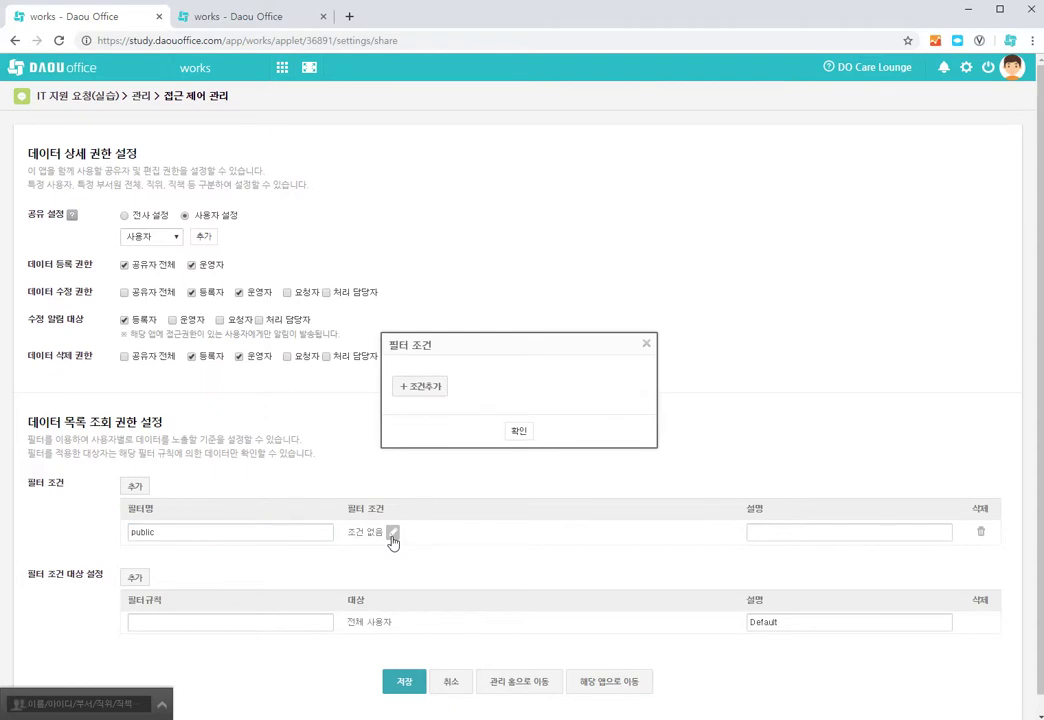
{"action": "left_click", "coordinate": [428, 390]}
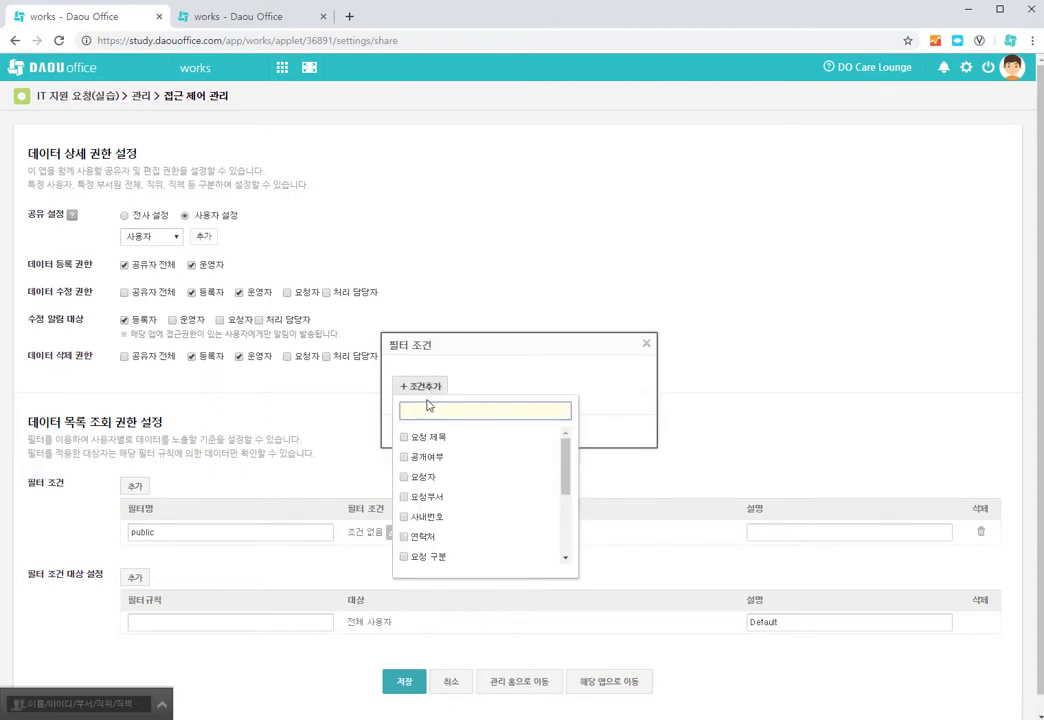
{"action": "left_click", "coordinate": [405, 458]}
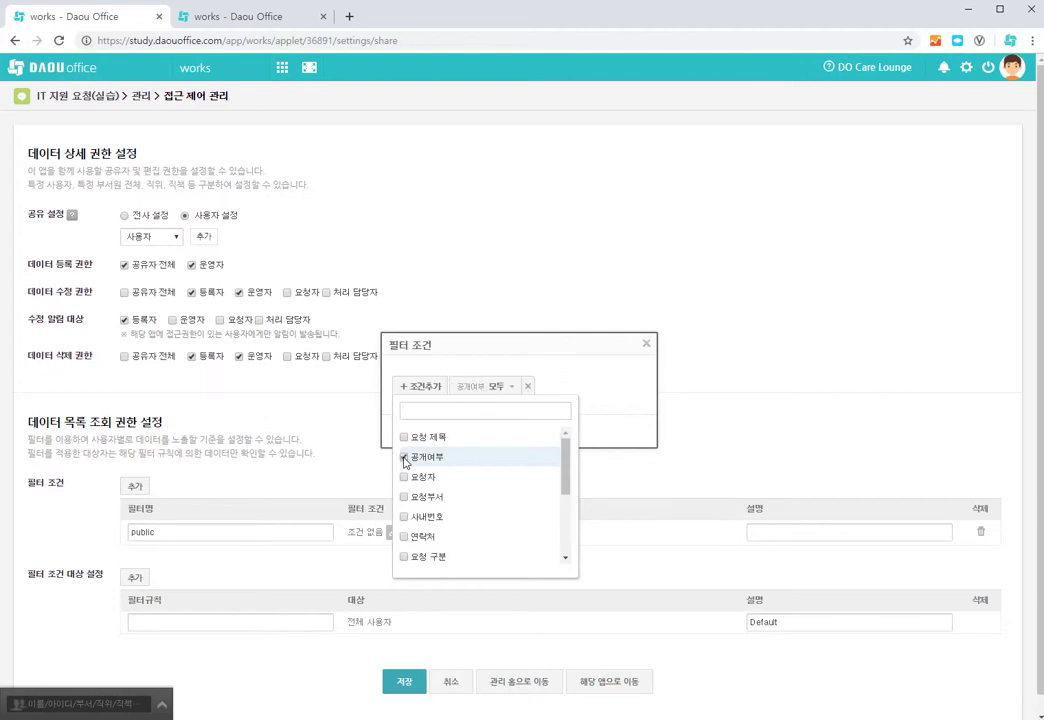
{"action": "left_click", "coordinate": [503, 362]}
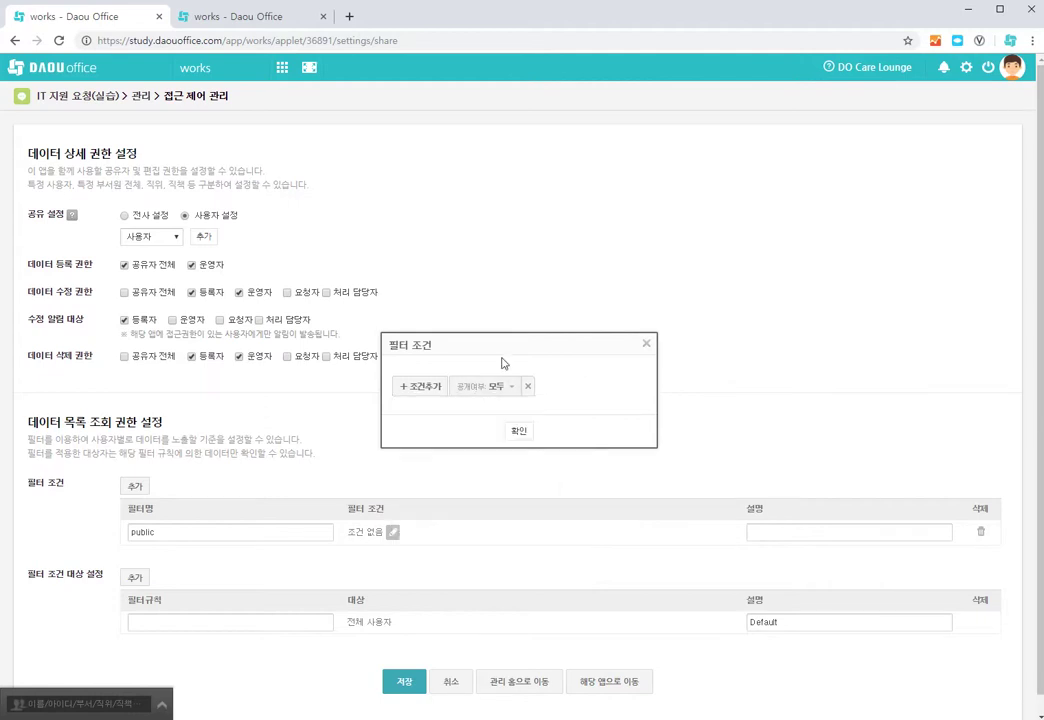
{"action": "left_click", "coordinate": [511, 389]}
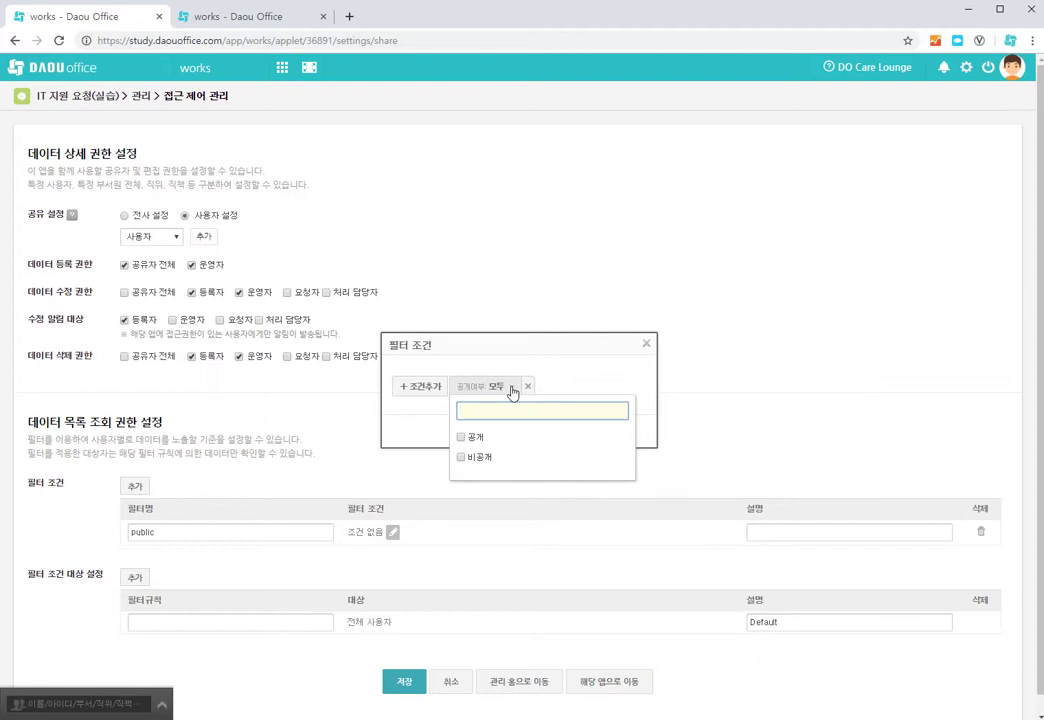
{"action": "left_click", "coordinate": [463, 440]}
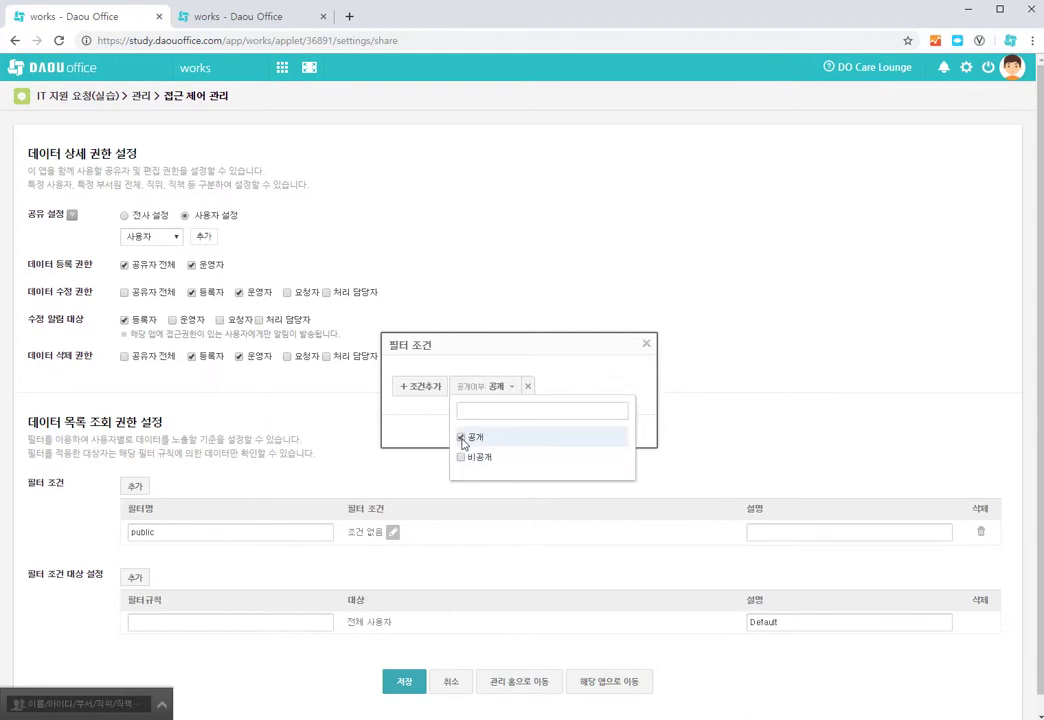
{"action": "left_click", "coordinate": [518, 433]}
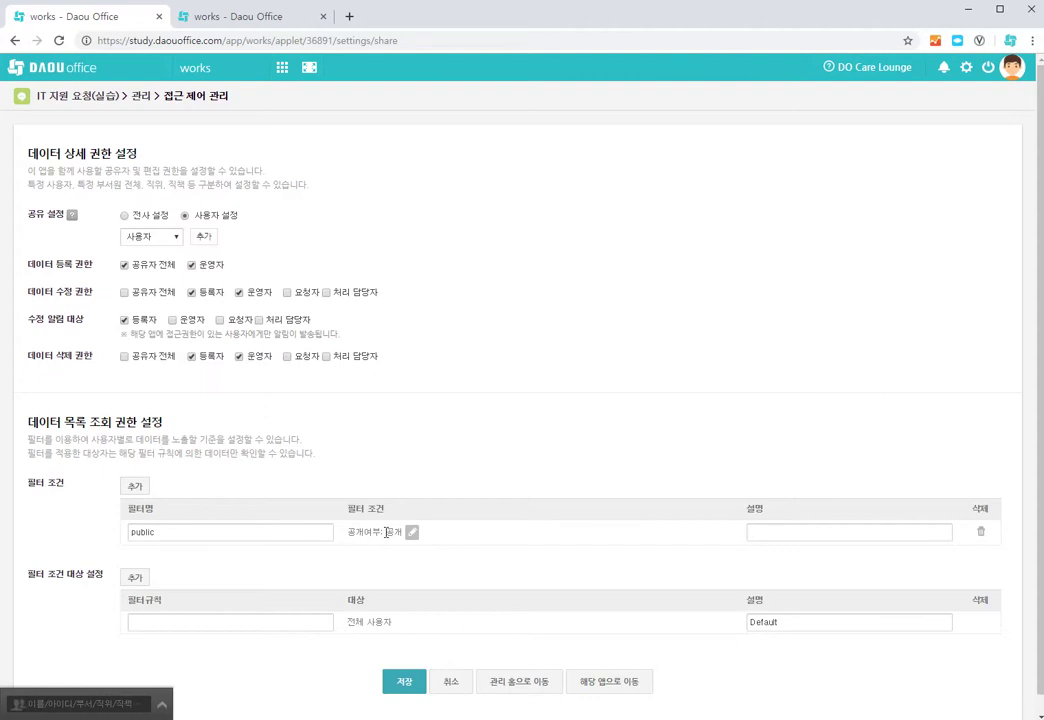
Copy the name public into the filter's description
{"action": "left_click_drag", "start_coordinate": [191, 539], "coordinate": [112, 534]}
{"action": "key", "text": "ctrl+c"}
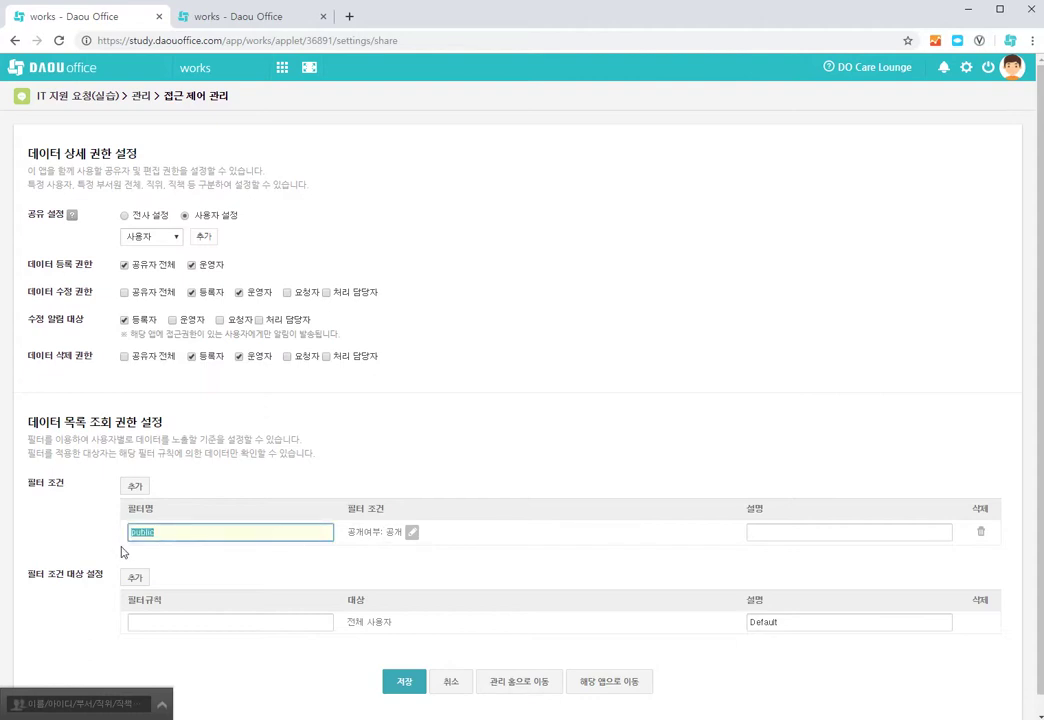
{"action": "left_click", "coordinate": [806, 533]}
{"action": "key", "text": "ctrl+v"}
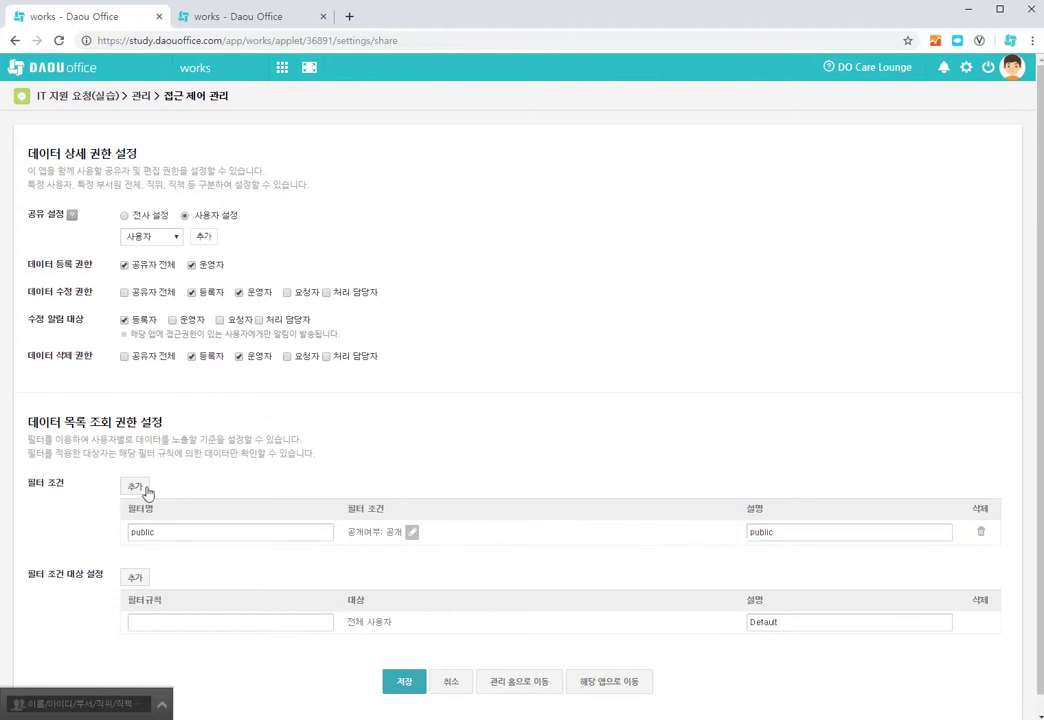
Add a filter named nondisclosure with the condition 공개여부 = 비공개
{"action": "left_click", "coordinate": [135, 487]}
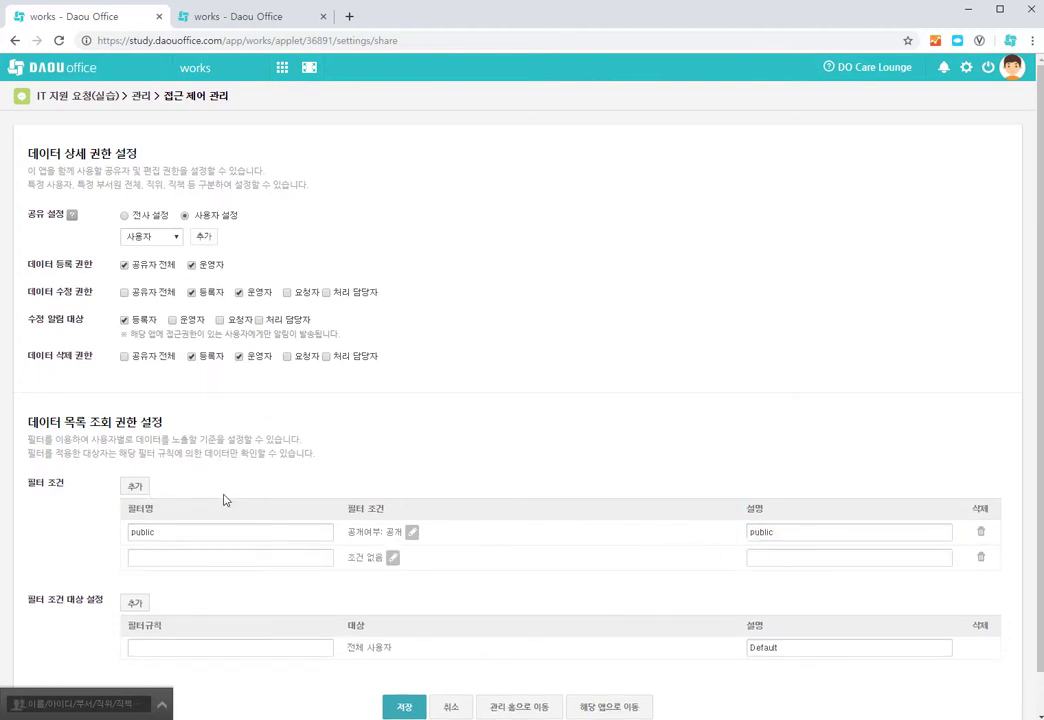
{"action": "left_click", "coordinate": [200, 559]}
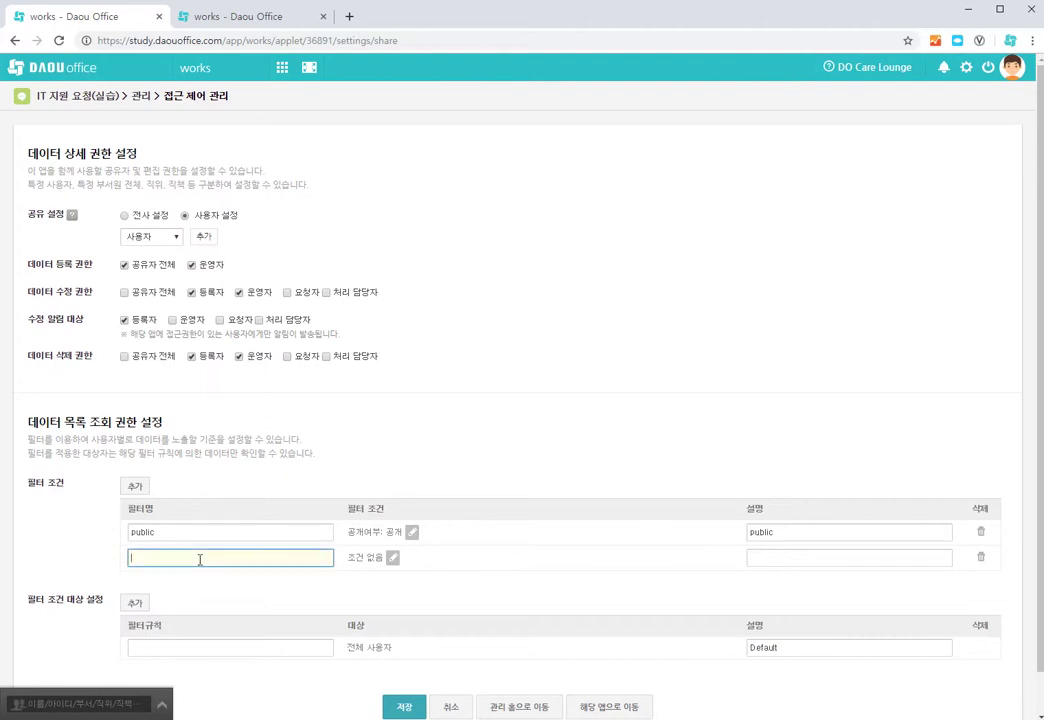
{"action": "type", "text": "nondisclosure"}
{"action": "left_click", "coordinate": [392, 560]}
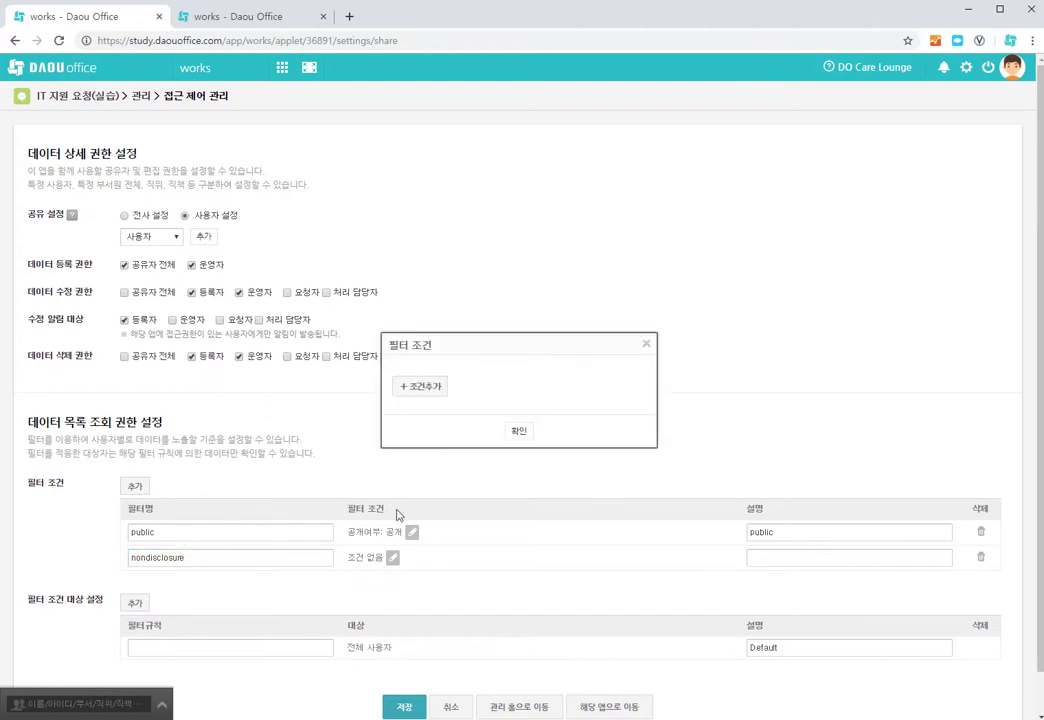
{"action": "left_click", "coordinate": [430, 389]}
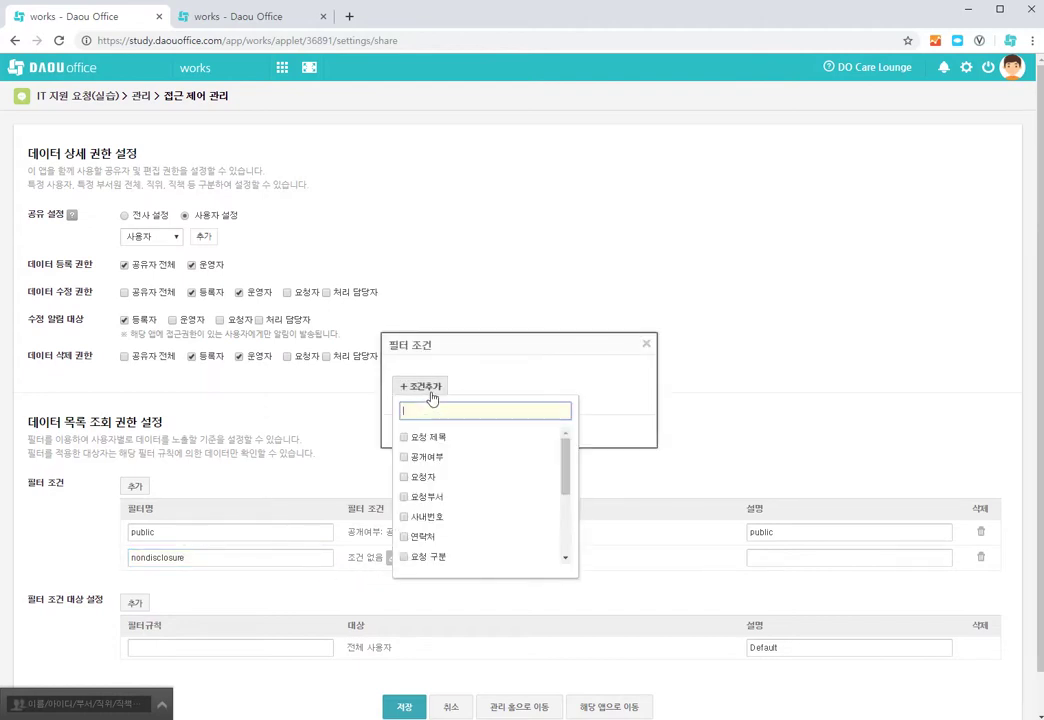
{"action": "left_click", "coordinate": [406, 460]}
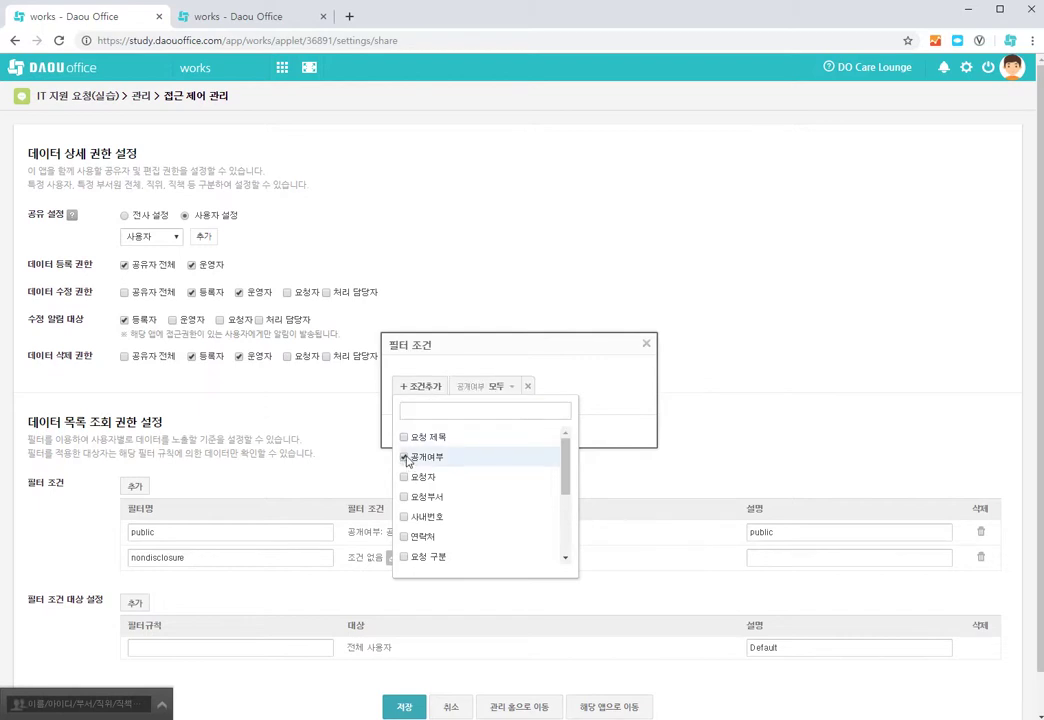
{"action": "left_click", "coordinate": [514, 389]}
{"action": "left_click", "coordinate": [462, 457]}
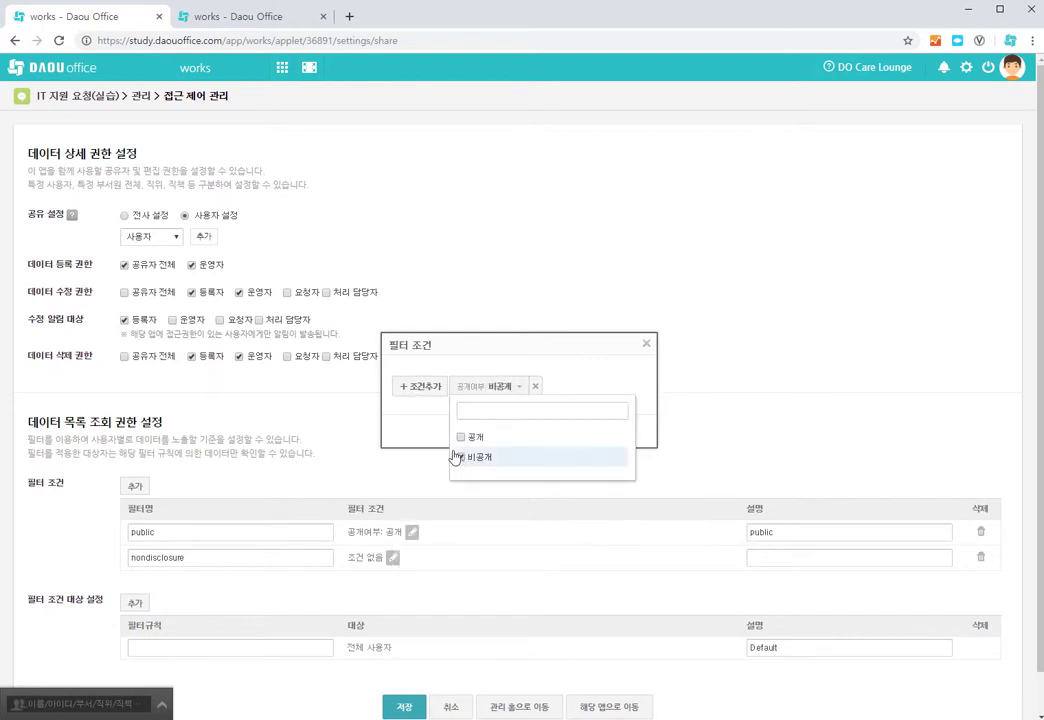
Add a second condition limiting 등록자 to 현재 사용자 and confirm
{"action": "left_click", "coordinate": [438, 395]}
{"action": "scroll", "coordinate": [429, 478], "scroll_direction": "down", "scroll_amount": 5}
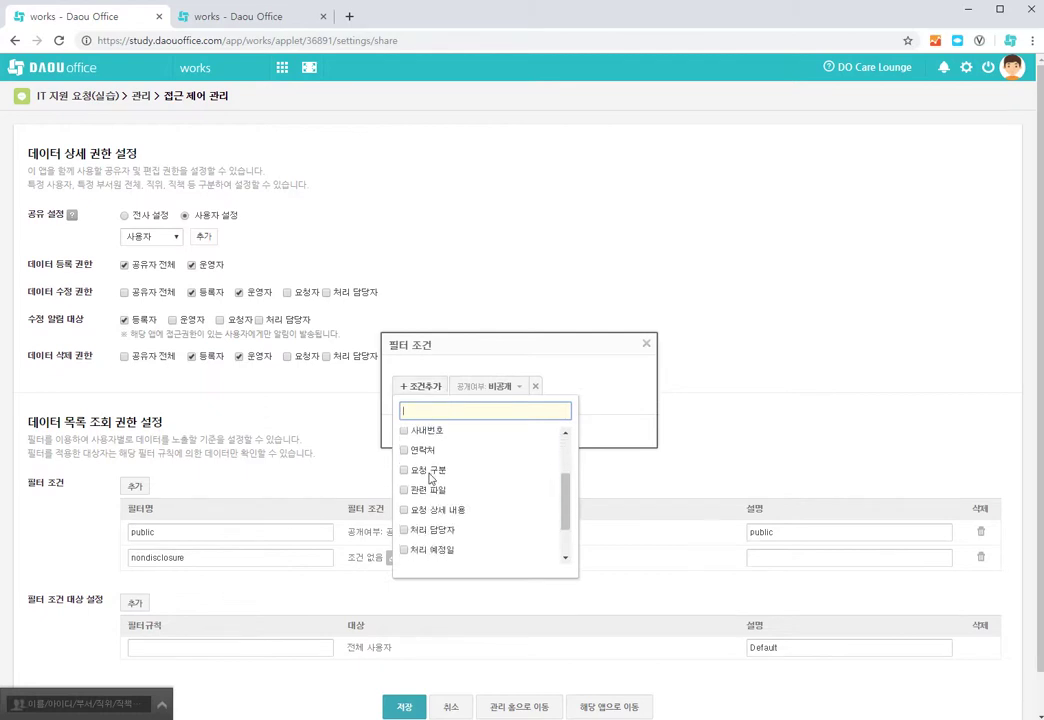
{"action": "left_click", "coordinate": [404, 534]}
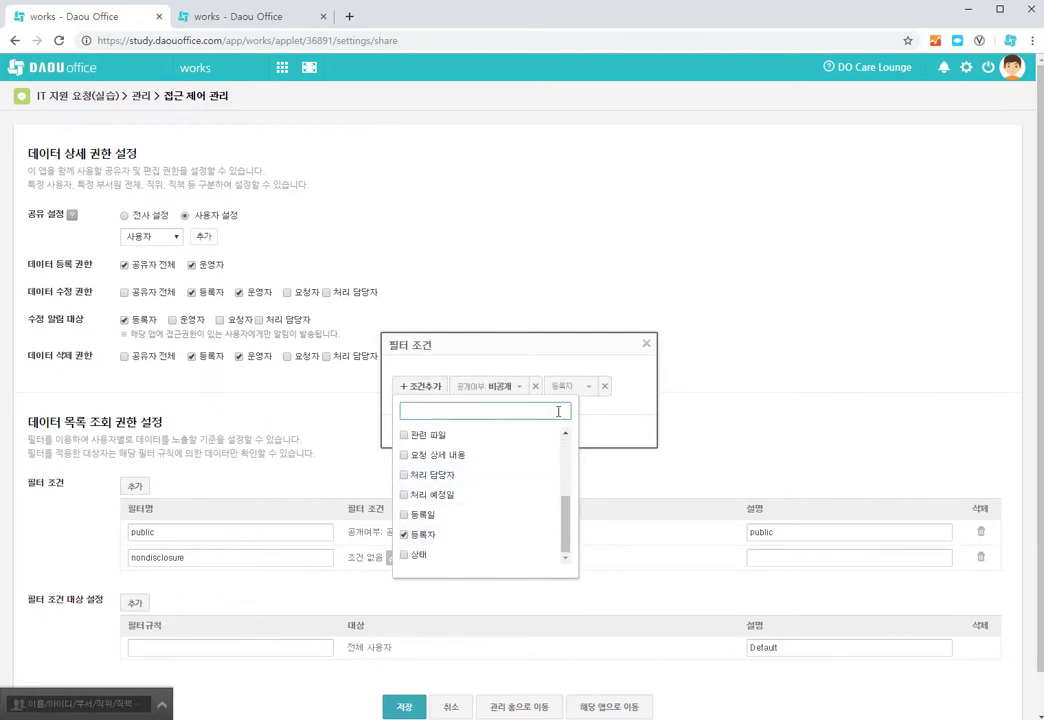
{"action": "left_click", "coordinate": [593, 392]}
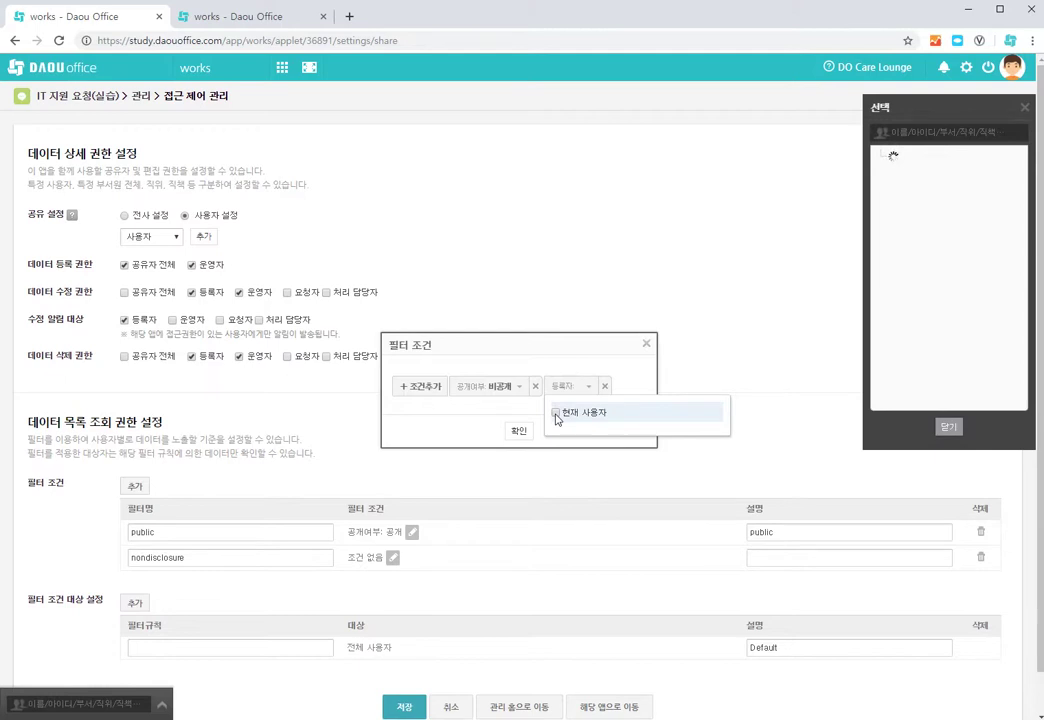
{"action": "left_click", "coordinate": [559, 415]}
{"action": "left_click", "coordinate": [580, 405]}
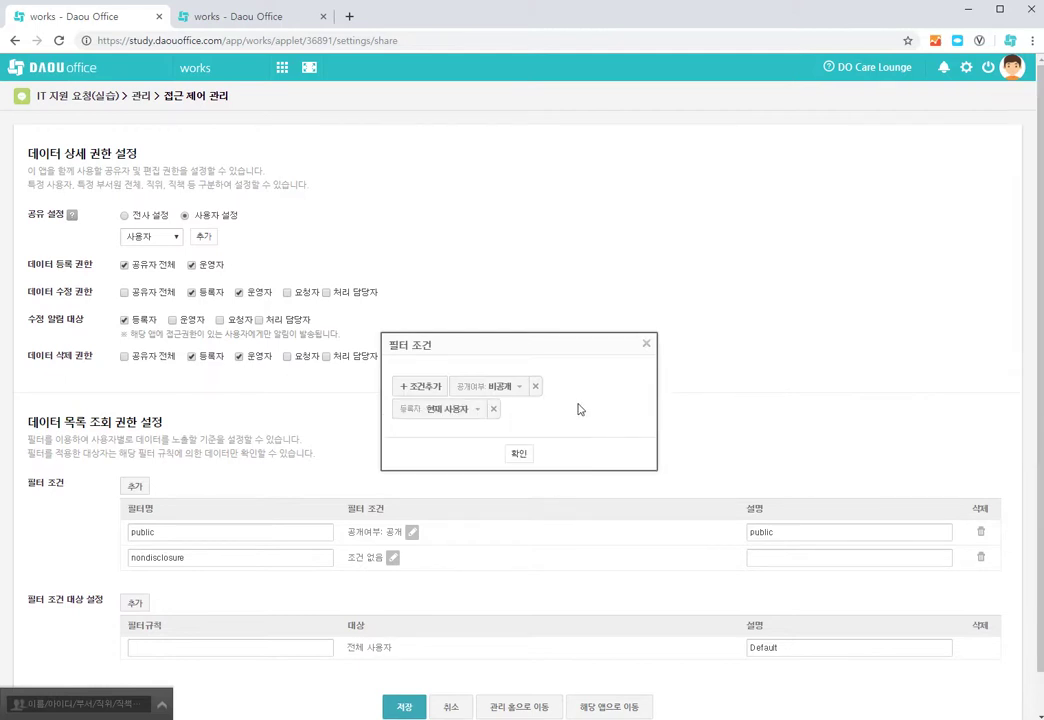
{"action": "left_click", "coordinate": [519, 453]}
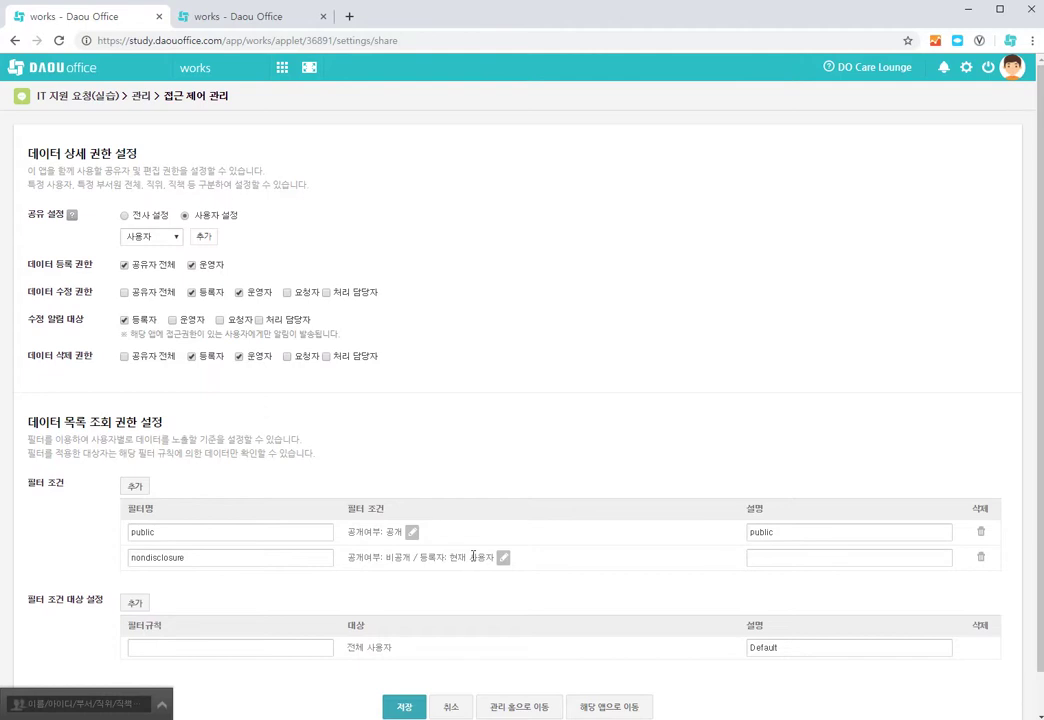
Copy the name nondisclosure into the filter's description
{"action": "left_click_drag", "start_coordinate": [210, 559], "coordinate": [93, 564]}
{"action": "key", "text": "ctrl+c"}
{"action": "left_click", "coordinate": [756, 558]}
{"action": "key", "text": "ctrl+v"}
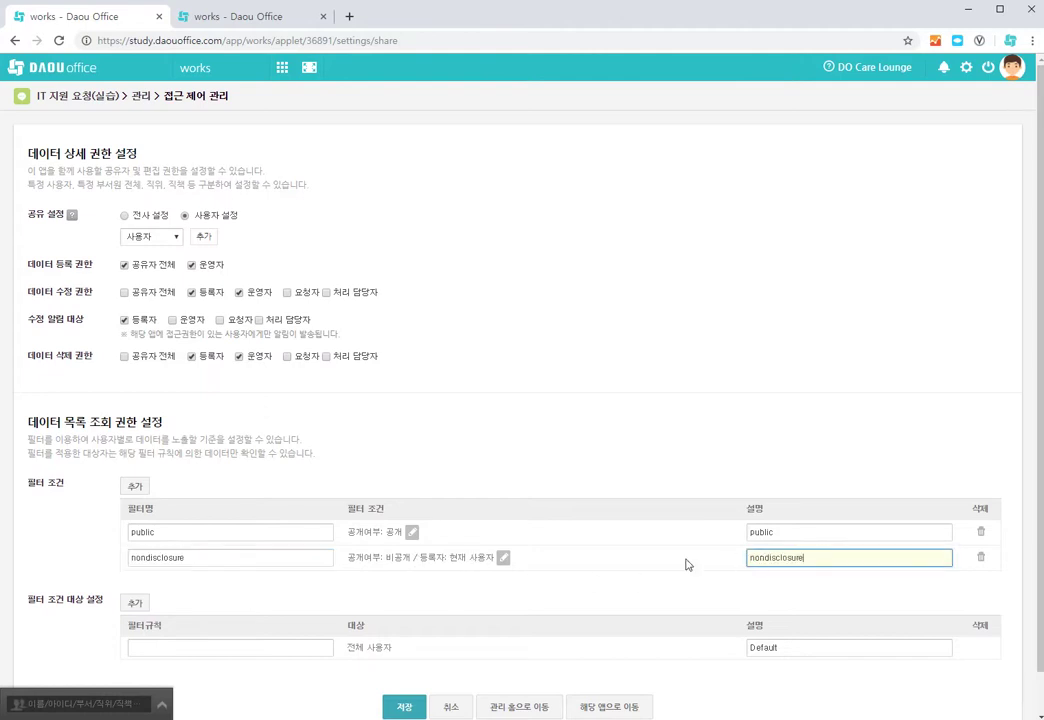
Add a condition-free third filter with the name all and description all
{"action": "left_click", "coordinate": [135, 487]}
{"action": "left_click", "coordinate": [217, 583]}
{"action": "type", "text": "all"}
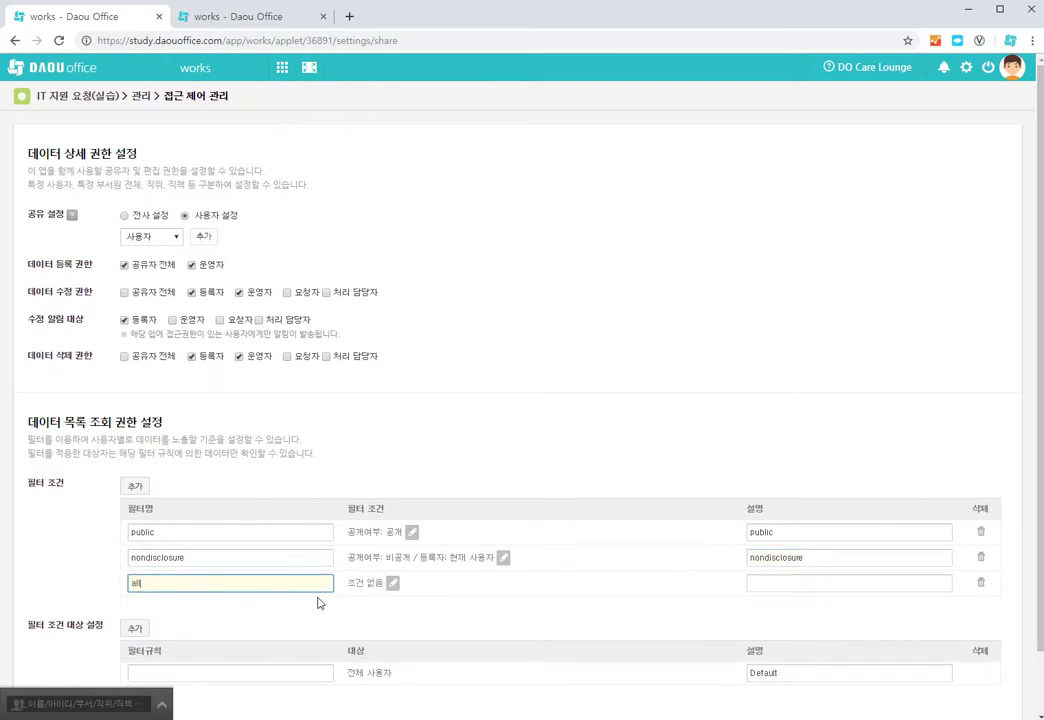
{"action": "left_click", "coordinate": [792, 586]}
{"action": "type", "text": "all"}
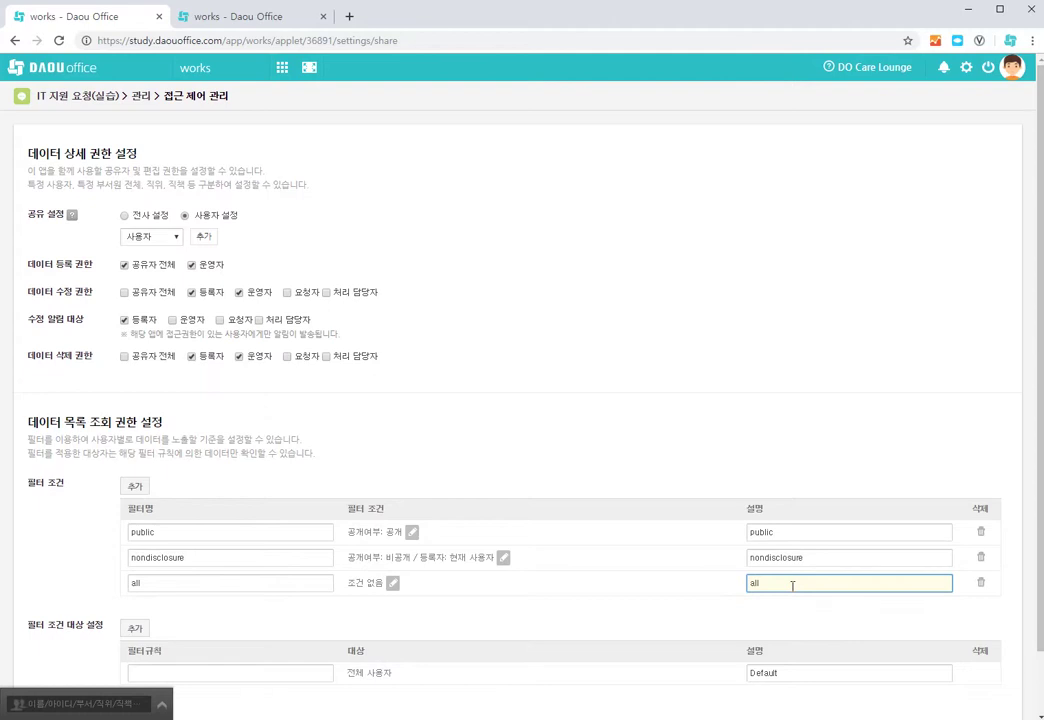
{"action": "left_click", "coordinate": [199, 671]}
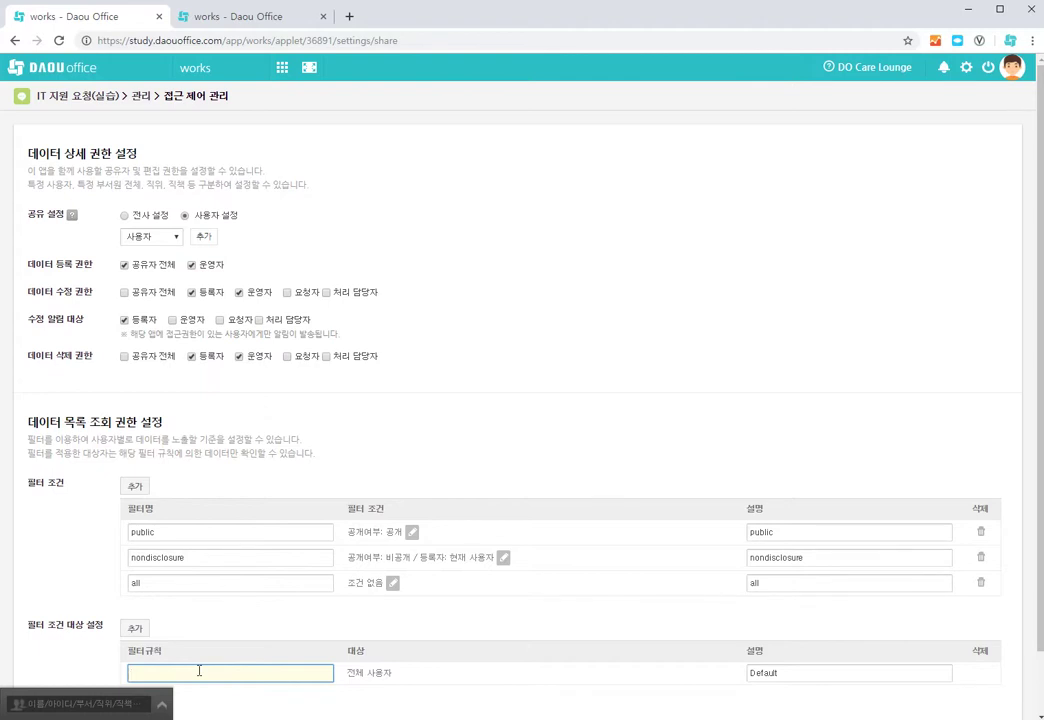
Enter the 전체 사용자 filter rule as 'public or nondisclosure'
{"action": "type", "text": "public or nondisclosure"}
Add a second, empty filter-rule row below the default rule
{"action": "scroll", "coordinate": [389, 608], "scroll_direction": "down", "scroll_amount": 1}
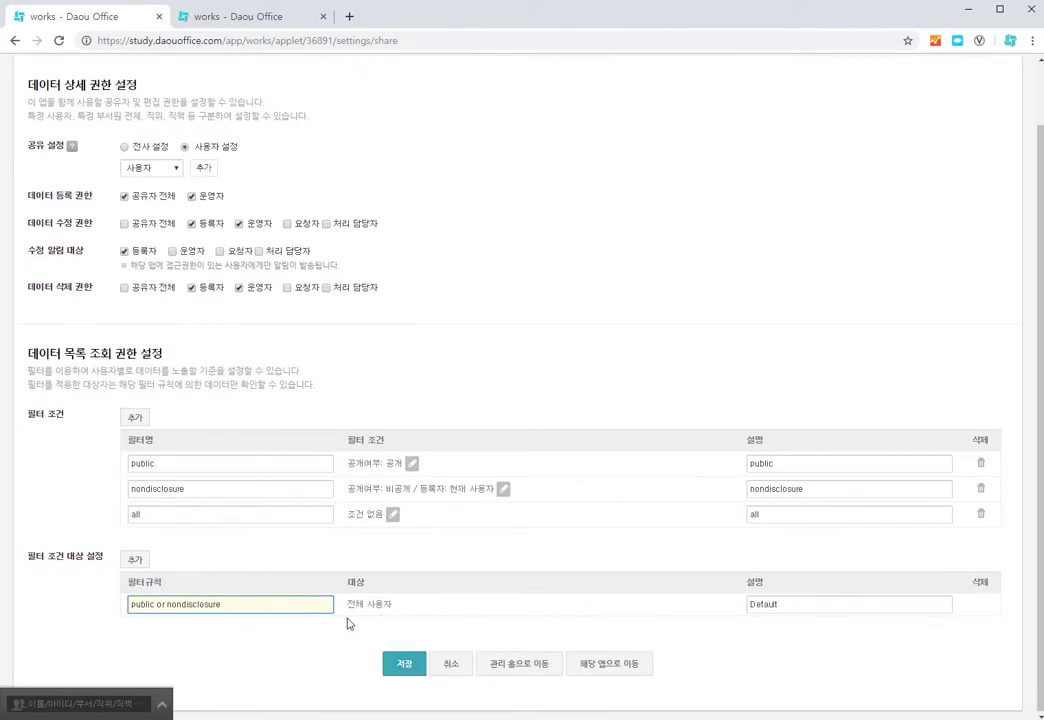
{"action": "left_click", "coordinate": [152, 467]}
{"action": "left_click", "coordinate": [127, 434]}
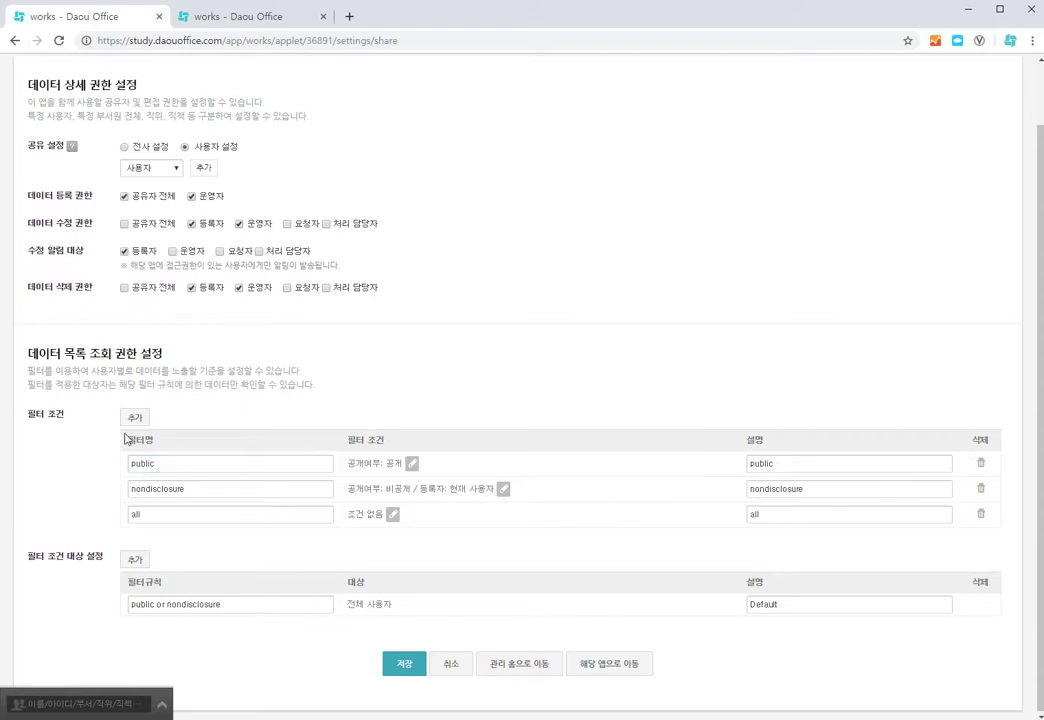
{"action": "left_click", "coordinate": [190, 489]}
Create a filter rule 'all' targeted at one employee chosen from the organisation tree
{"action": "left_click", "coordinate": [135, 560]}
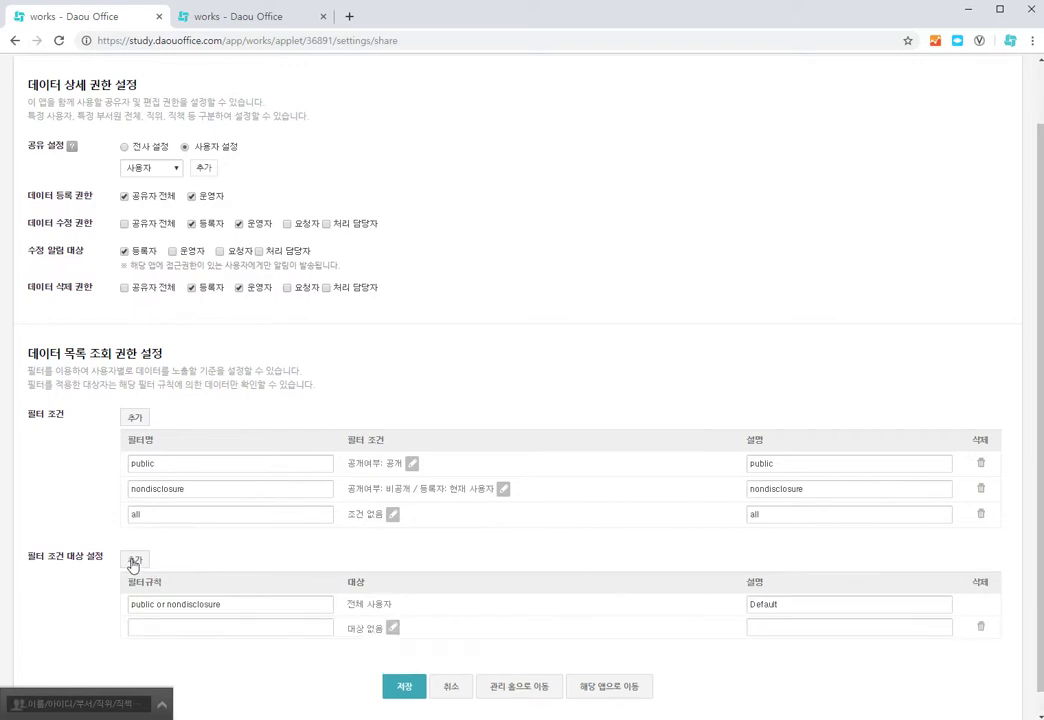
{"action": "left_click", "coordinate": [145, 628]}
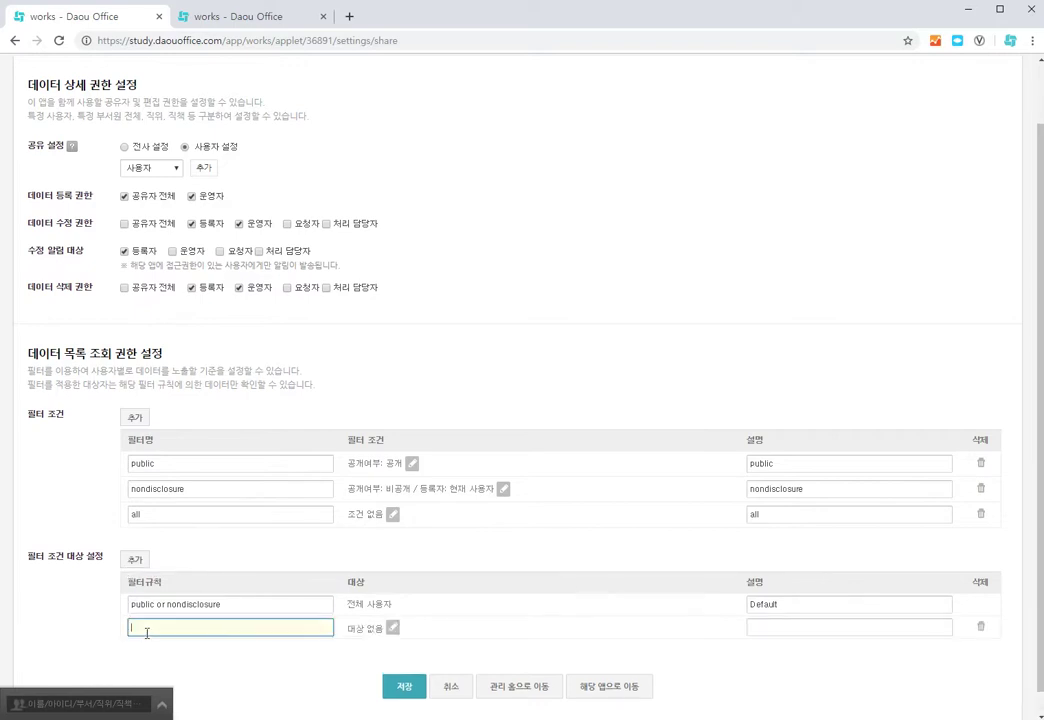
{"action": "type", "text": "all"}
{"action": "left_click", "coordinate": [392, 628]}
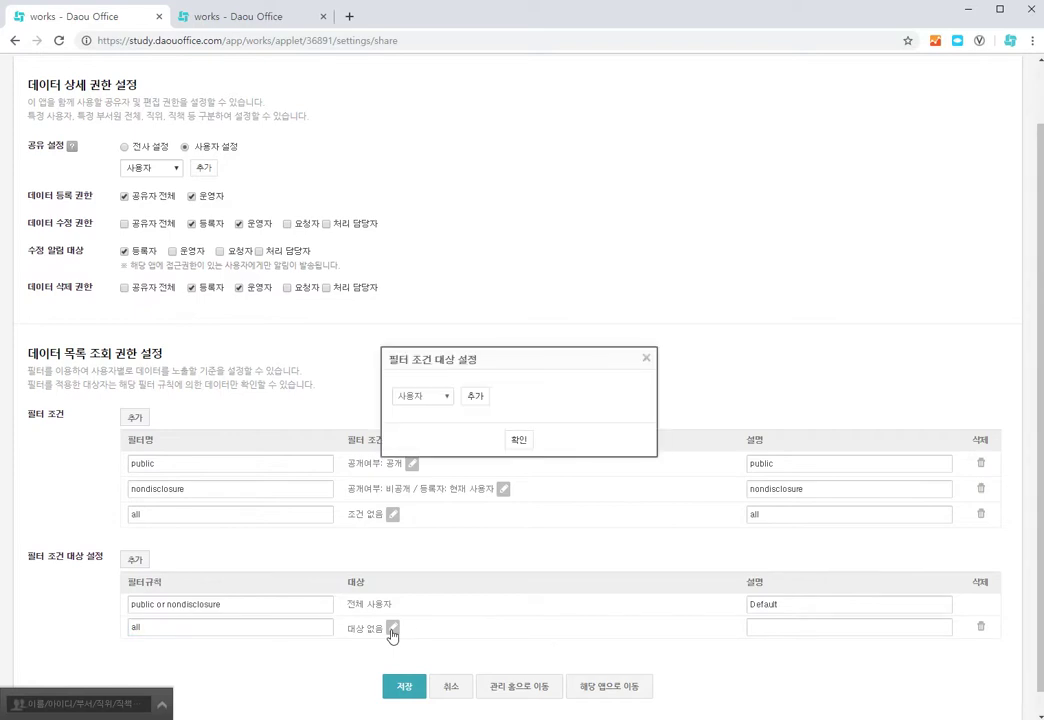
{"action": "left_click", "coordinate": [476, 396]}
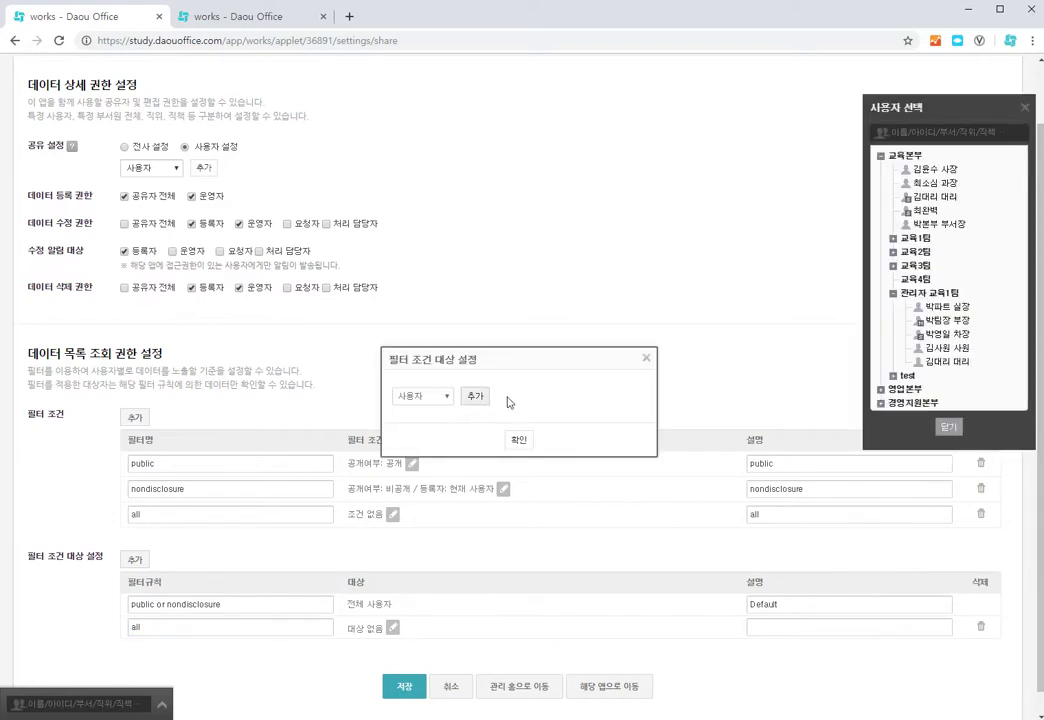
{"action": "left_click", "coordinate": [953, 337]}
{"action": "left_click", "coordinate": [948, 427]}
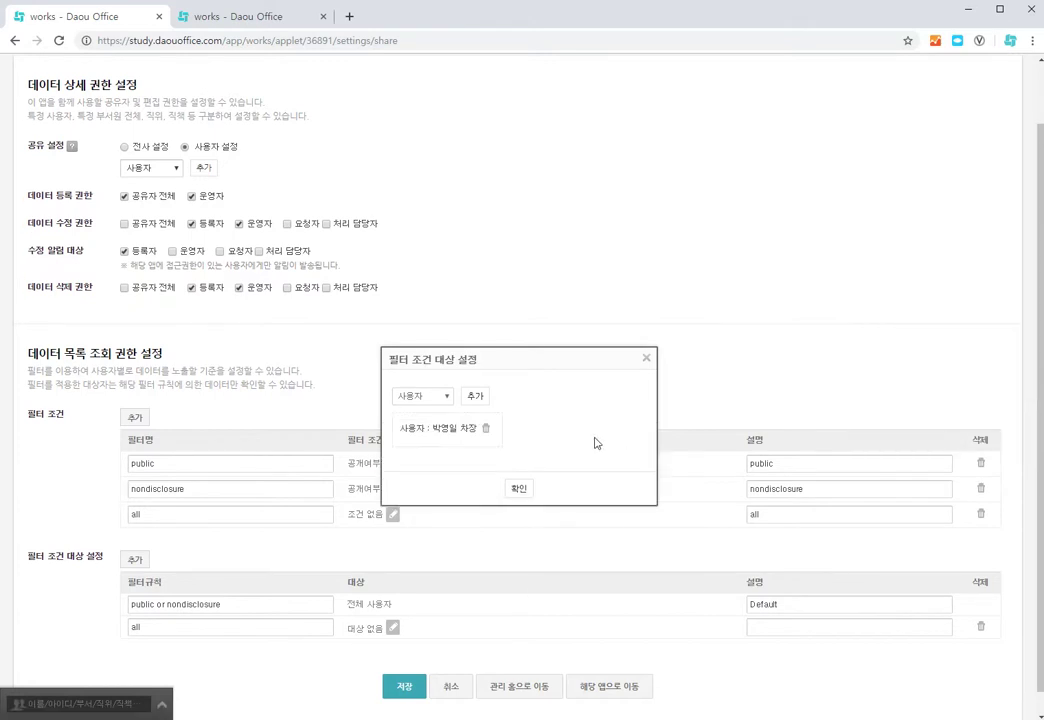
{"action": "left_click", "coordinate": [516, 490]}
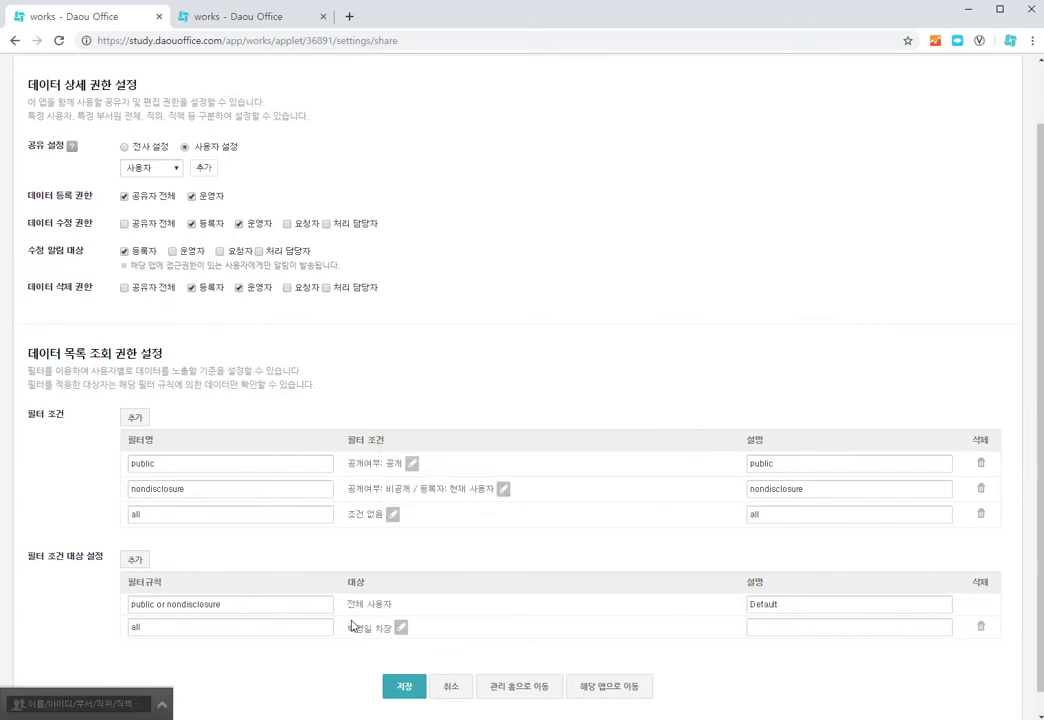
Describe the all rule as '모든 입력데이터' and save the sharing settings
{"action": "left_click", "coordinate": [786, 627]}
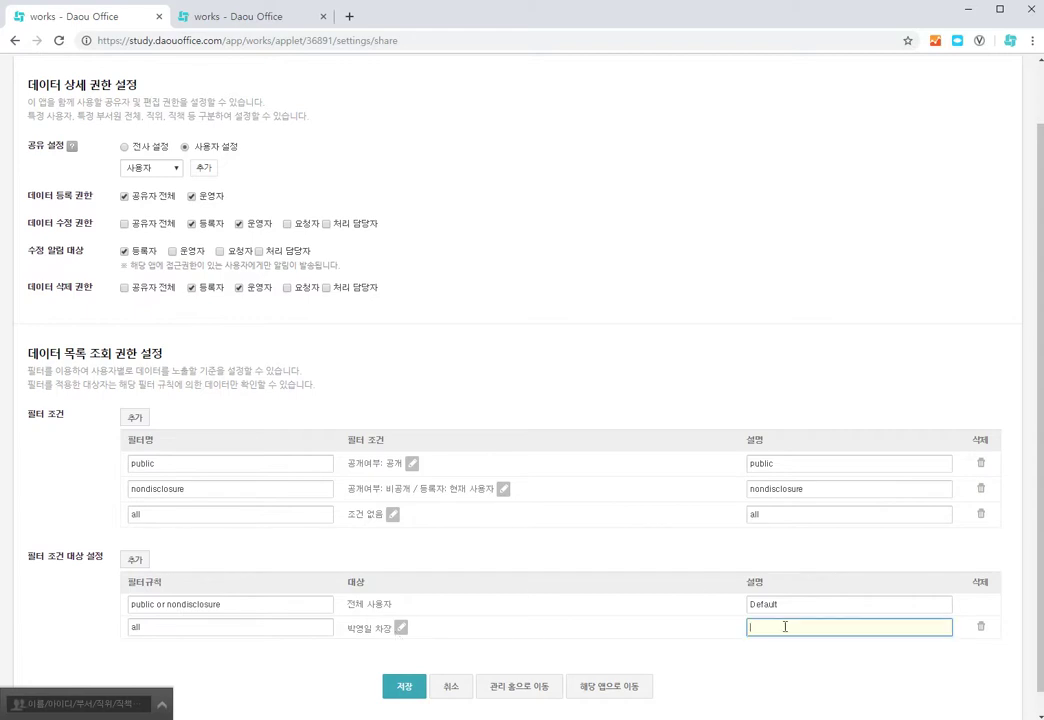
{"action": "type", "text": "모든 입력데이터"}
{"action": "left_click", "coordinate": [685, 643]}
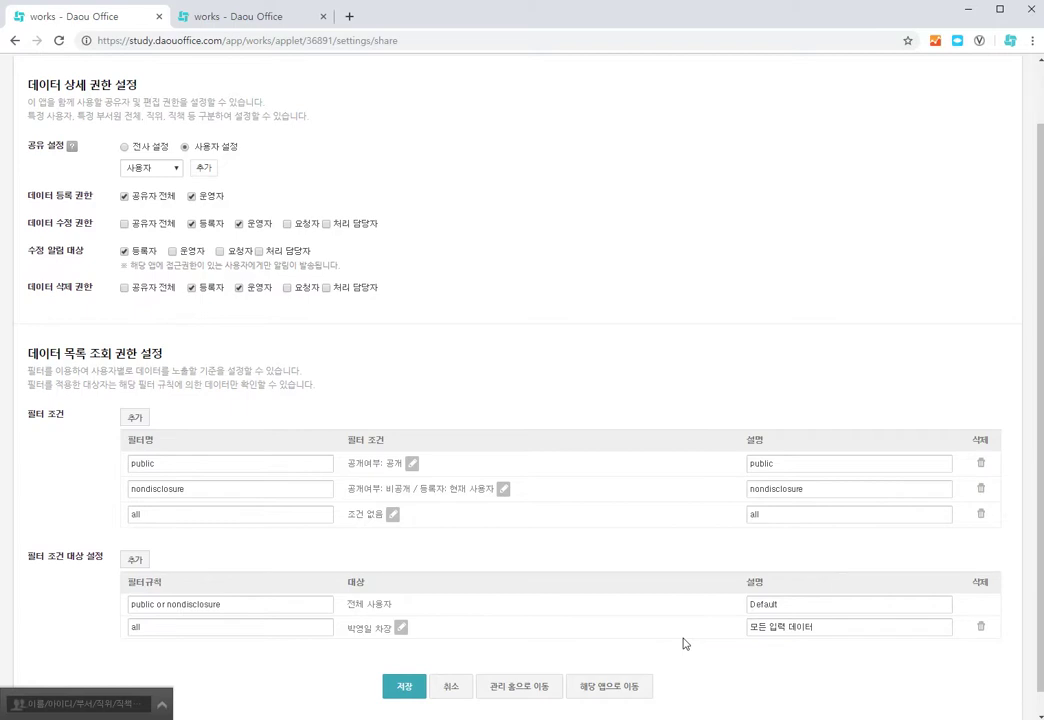
{"action": "left_click", "coordinate": [405, 687]}
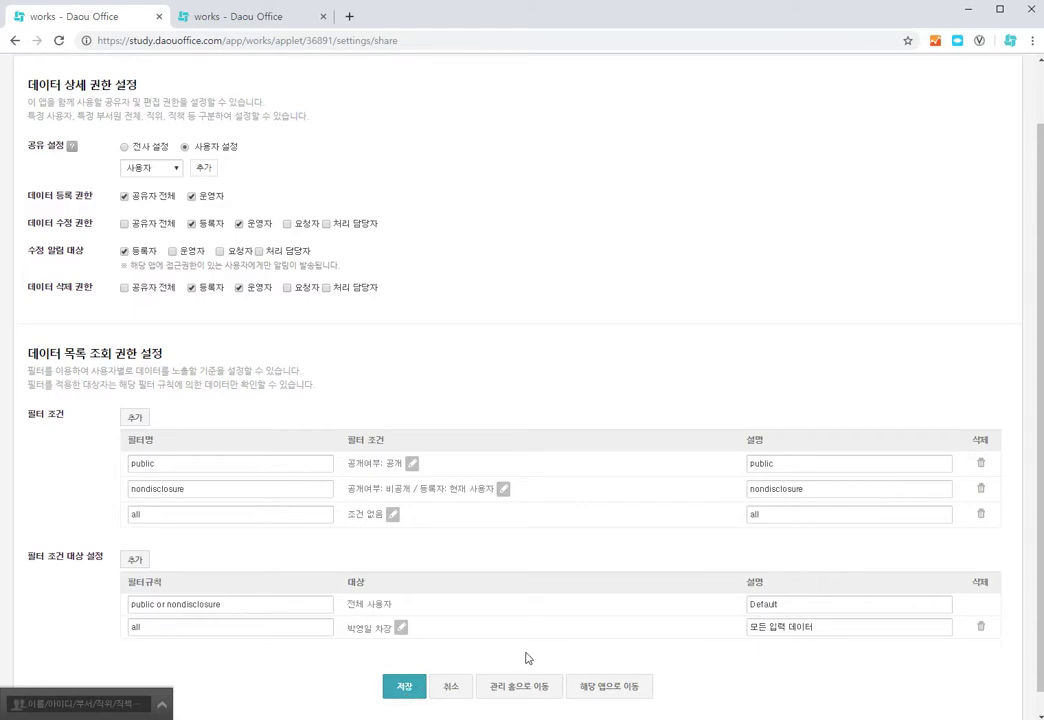
In the list screen settings, add the 공개여부 column after 등록일, save, and return to the list
{"action": "left_click", "coordinate": [609, 687]}
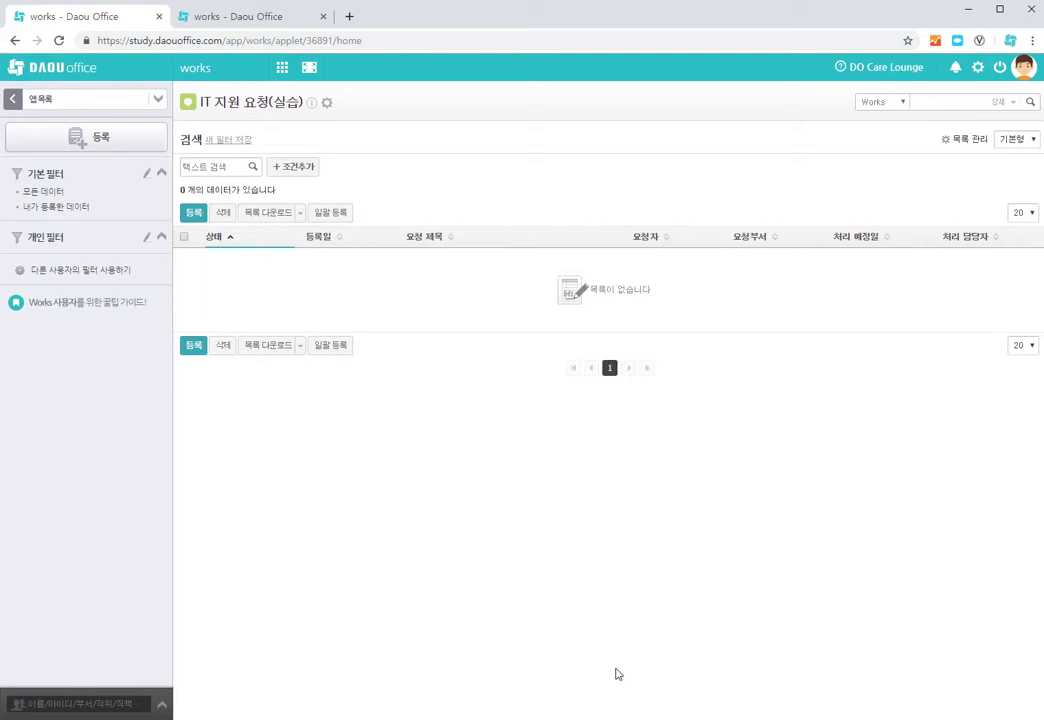
{"action": "left_click", "coordinate": [329, 104]}
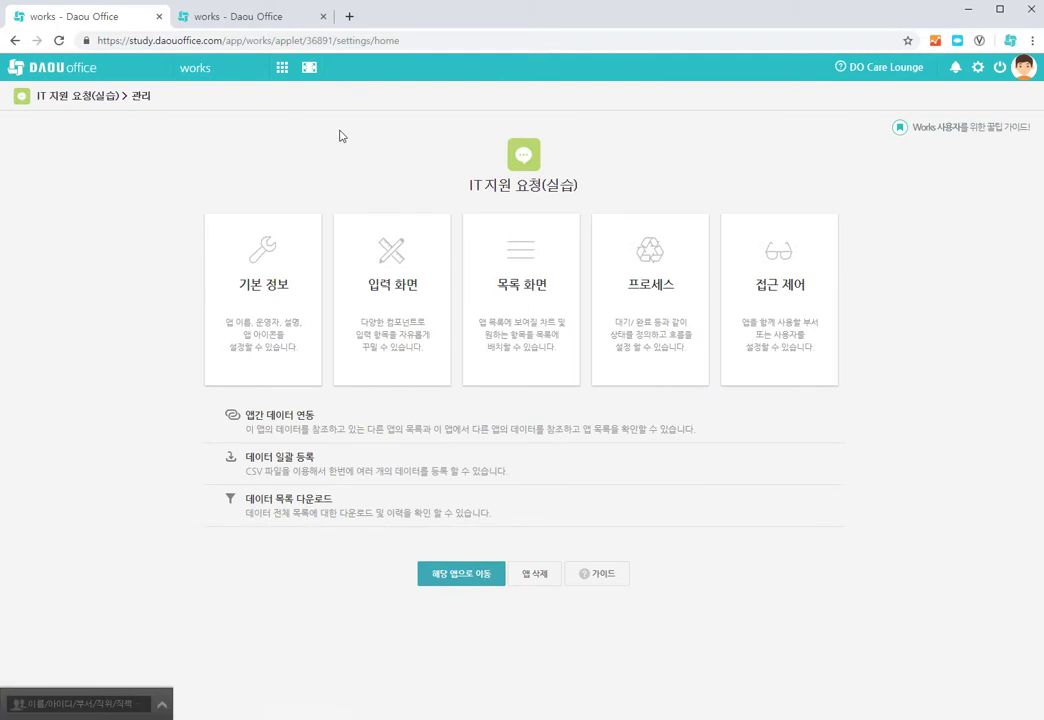
{"action": "left_click", "coordinate": [501, 308]}
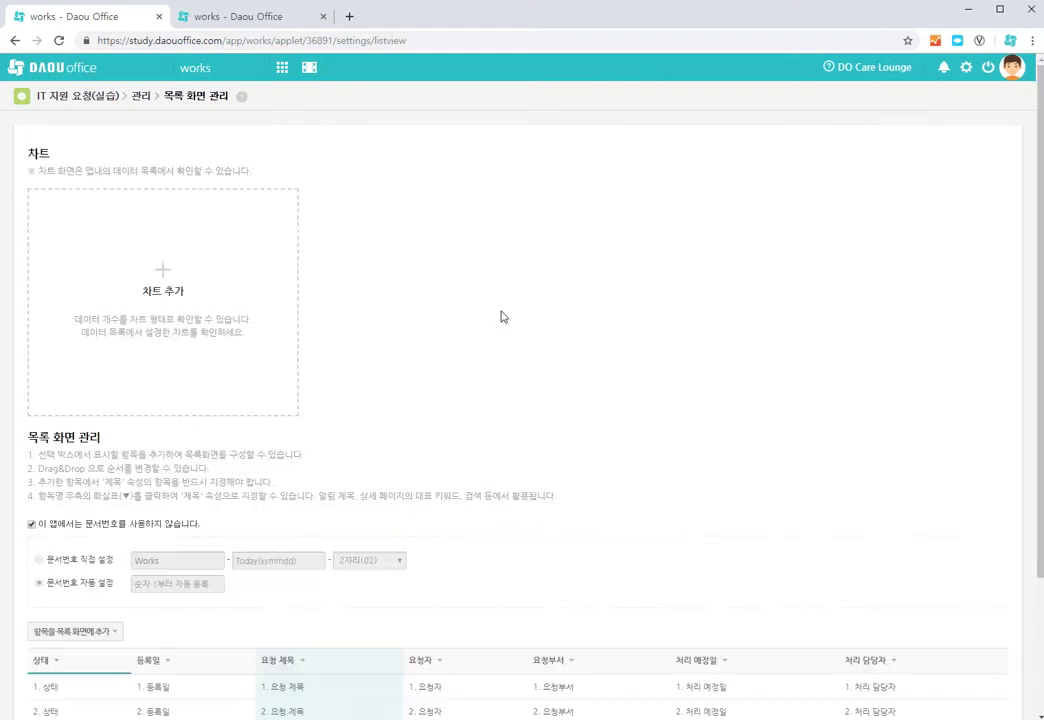
{"action": "scroll", "coordinate": [491, 362], "scroll_direction": "down", "scroll_amount": 2}
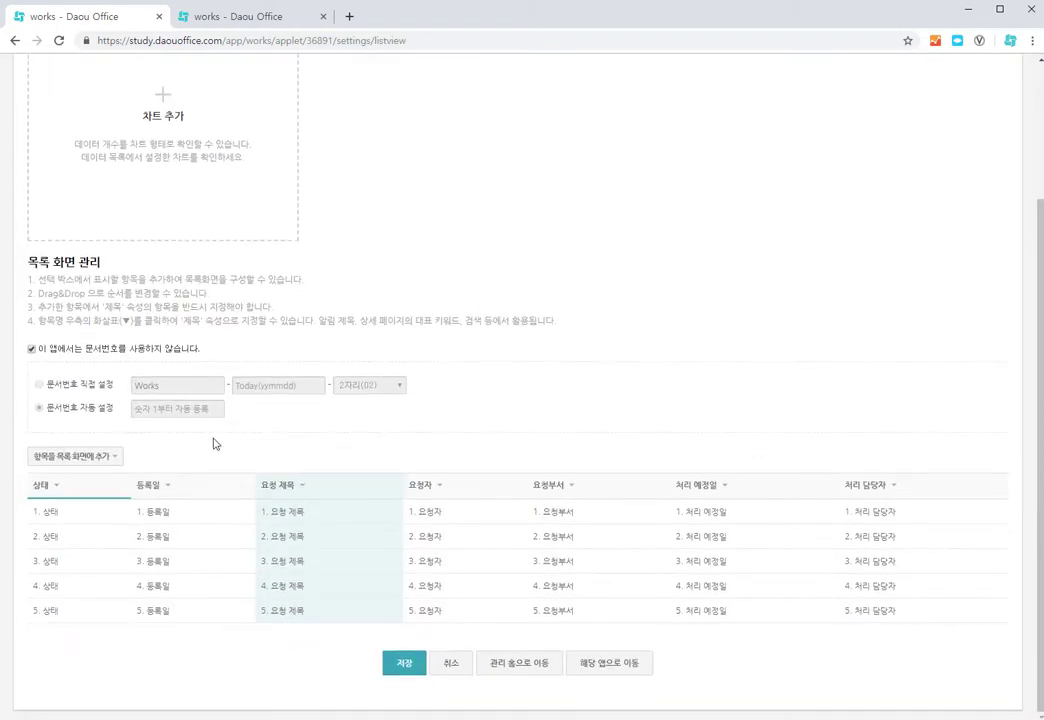
{"action": "left_click", "coordinate": [108, 458]}
{"action": "left_click", "coordinate": [45, 530]}
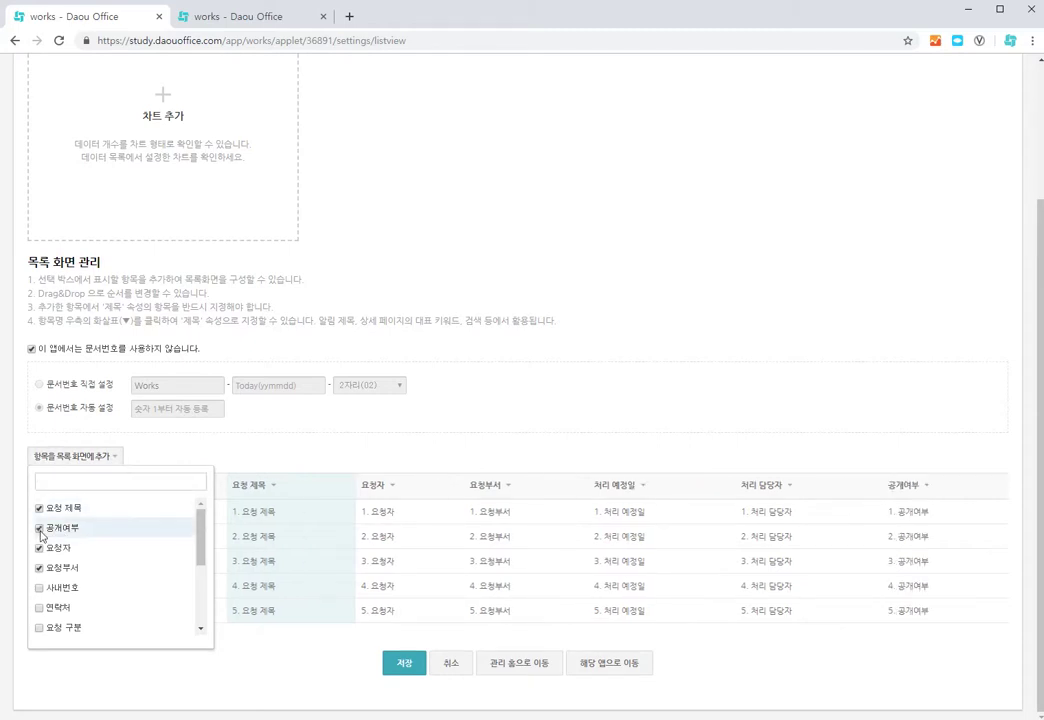
{"action": "left_click", "coordinate": [888, 447]}
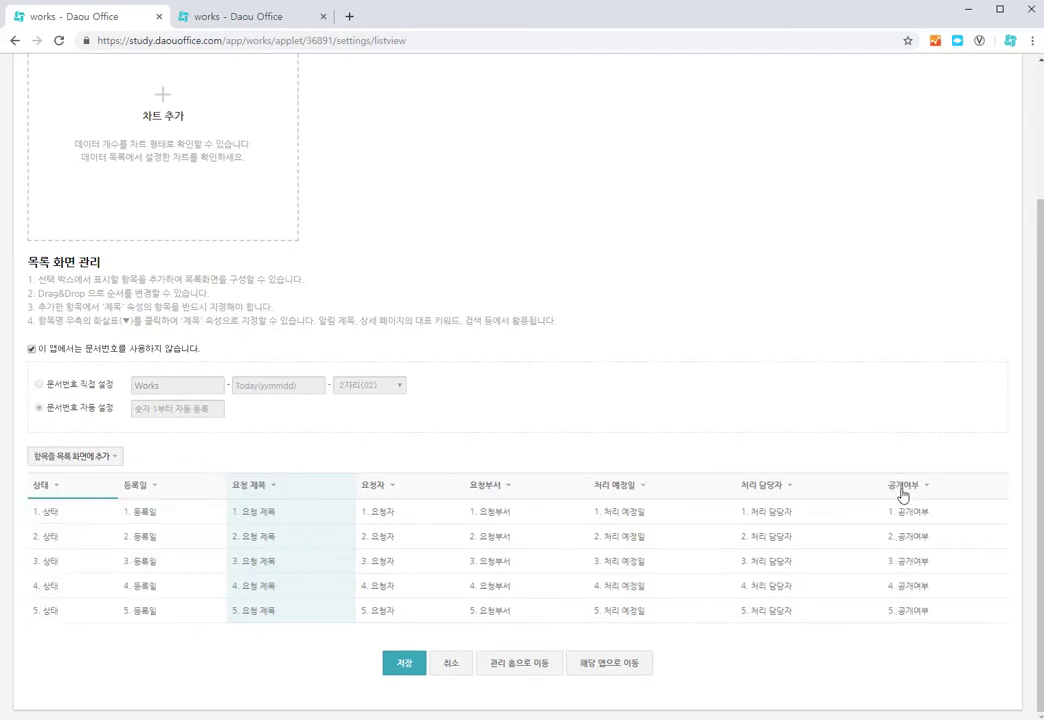
{"action": "left_click_drag", "start_coordinate": [904, 487], "coordinate": [233, 508]}
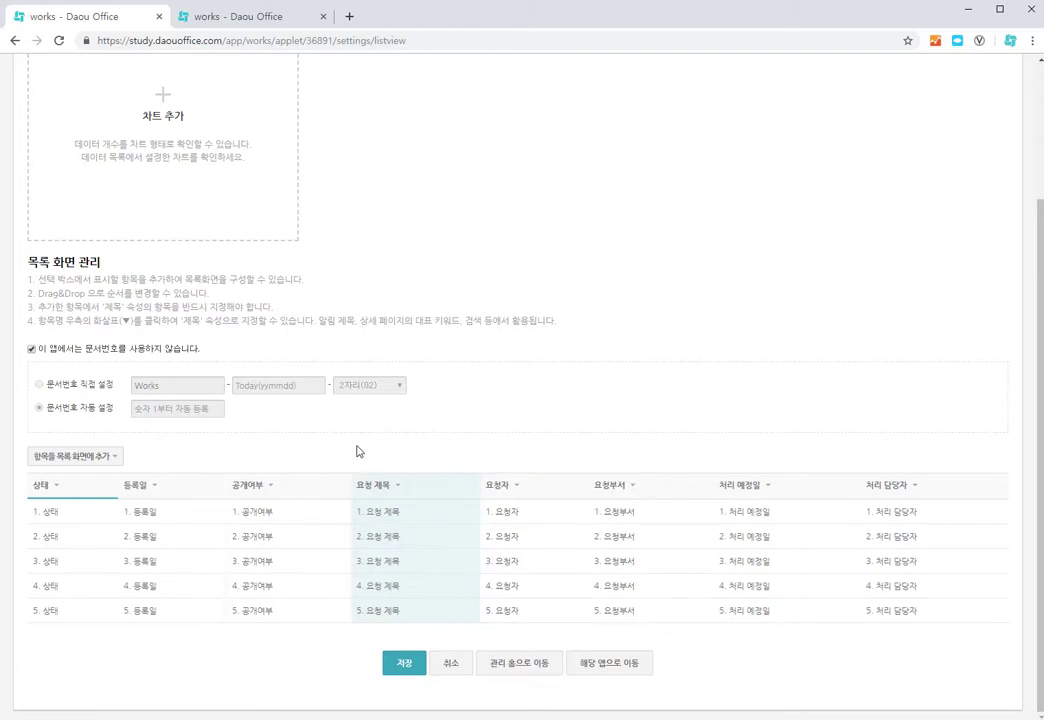
{"action": "left_click", "coordinate": [406, 665]}
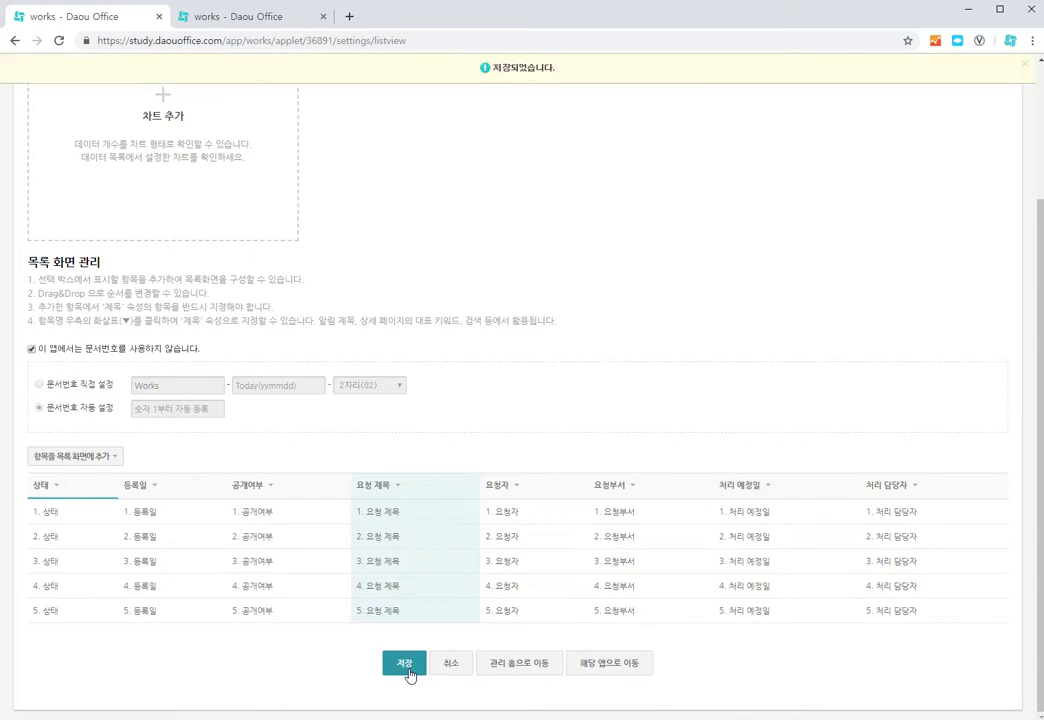
{"action": "left_click", "coordinate": [600, 665]}
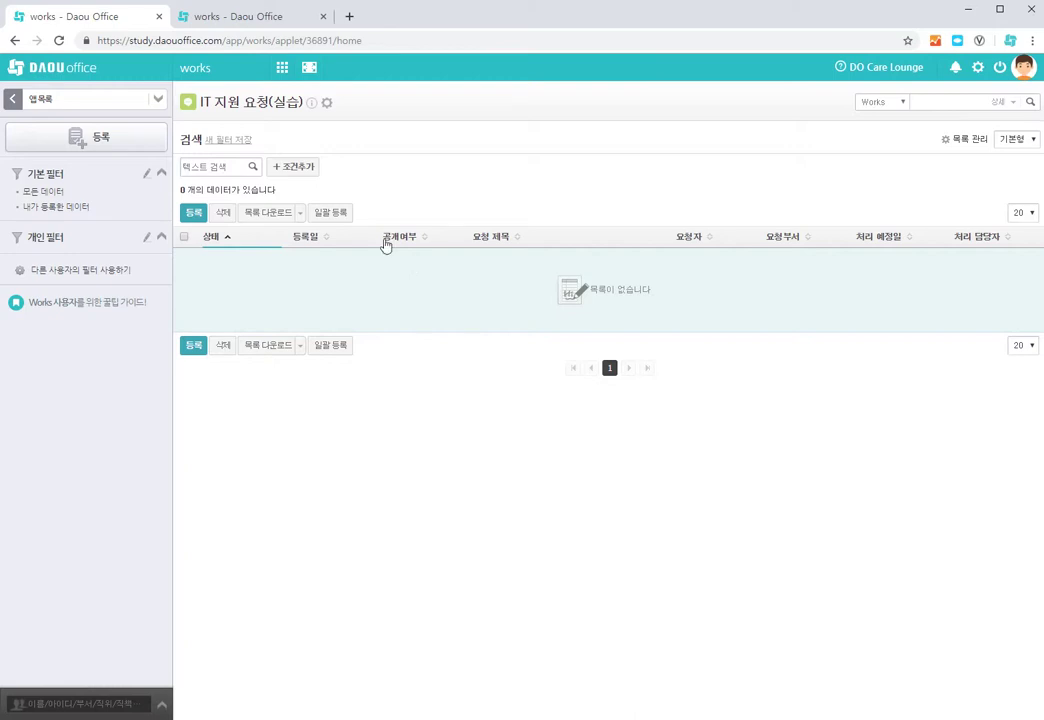
From Works home, open the IT 지원 요청(조회용) app showing its 4 requests
{"action": "left_click", "coordinate": [255, 80]}
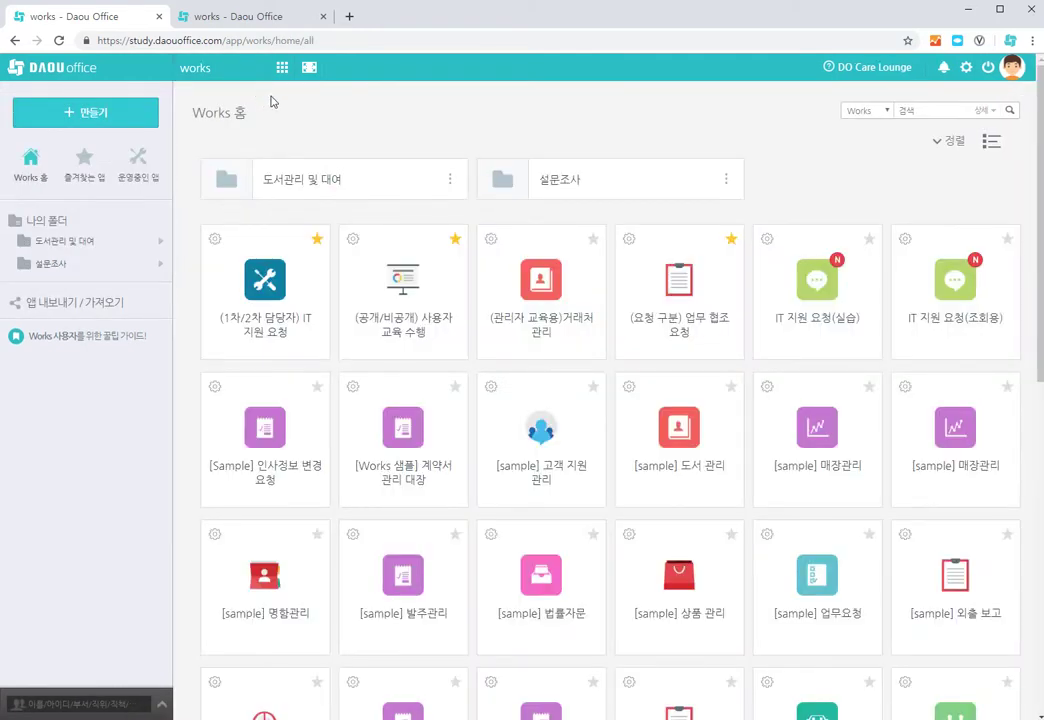
{"action": "left_click", "coordinate": [928, 323]}
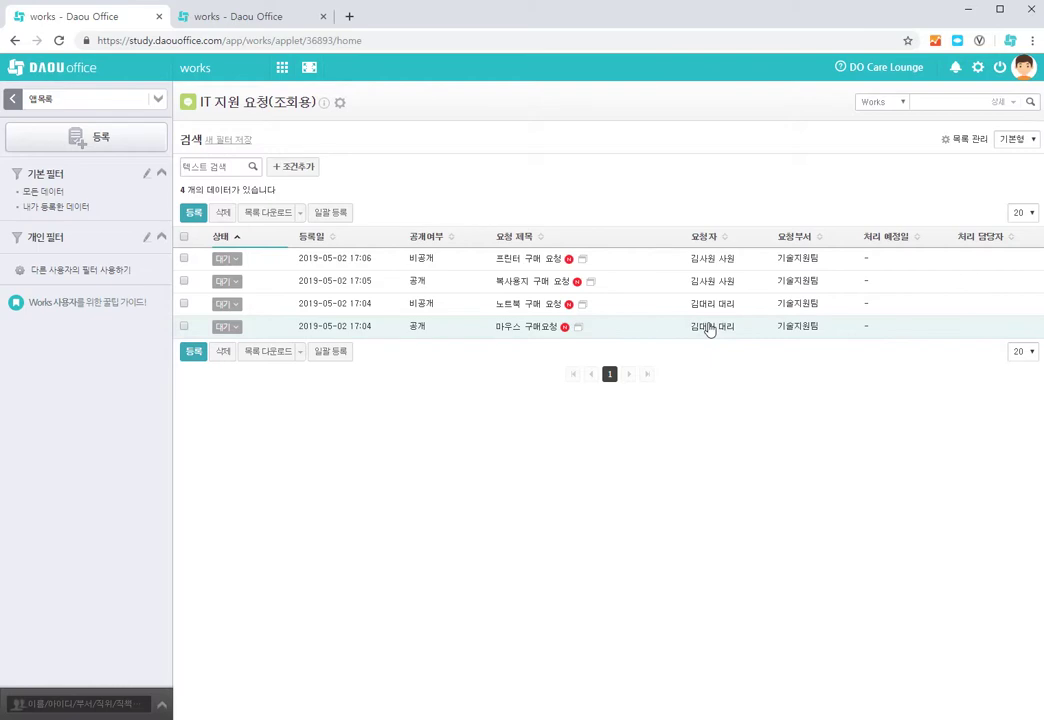
Log out and sign in with another employee's saved account
{"action": "left_click", "coordinate": [1000, 67]}
{"action": "double_click", "coordinate": [466, 389]}
{"action": "type", "text": "kim"}
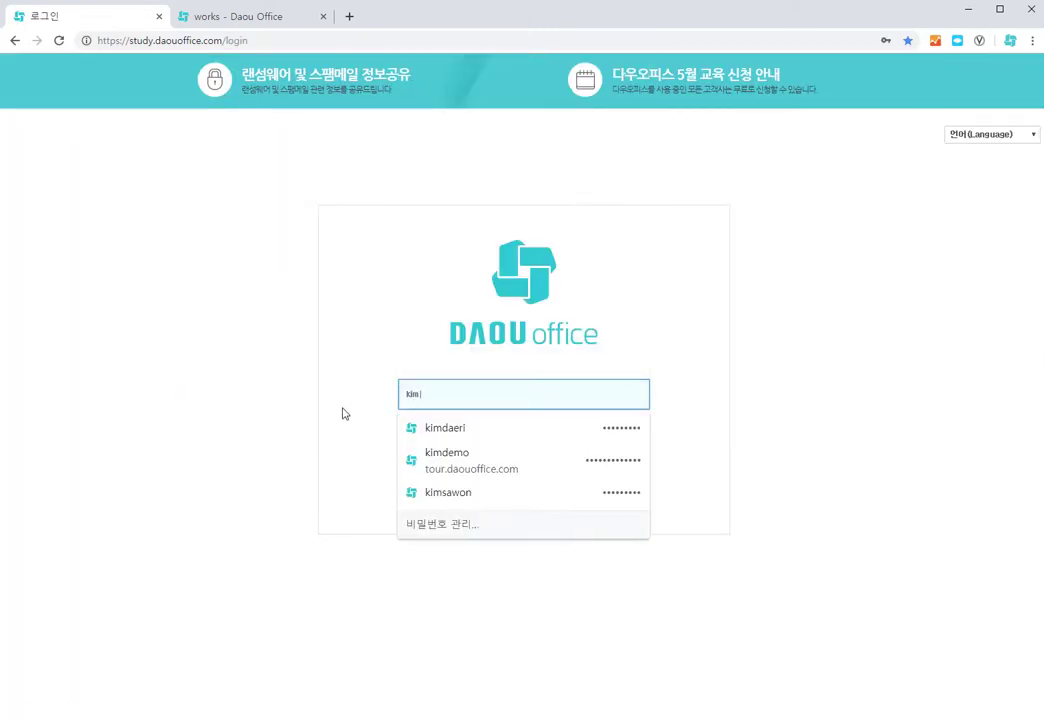
{"action": "left_click", "coordinate": [432, 428]}
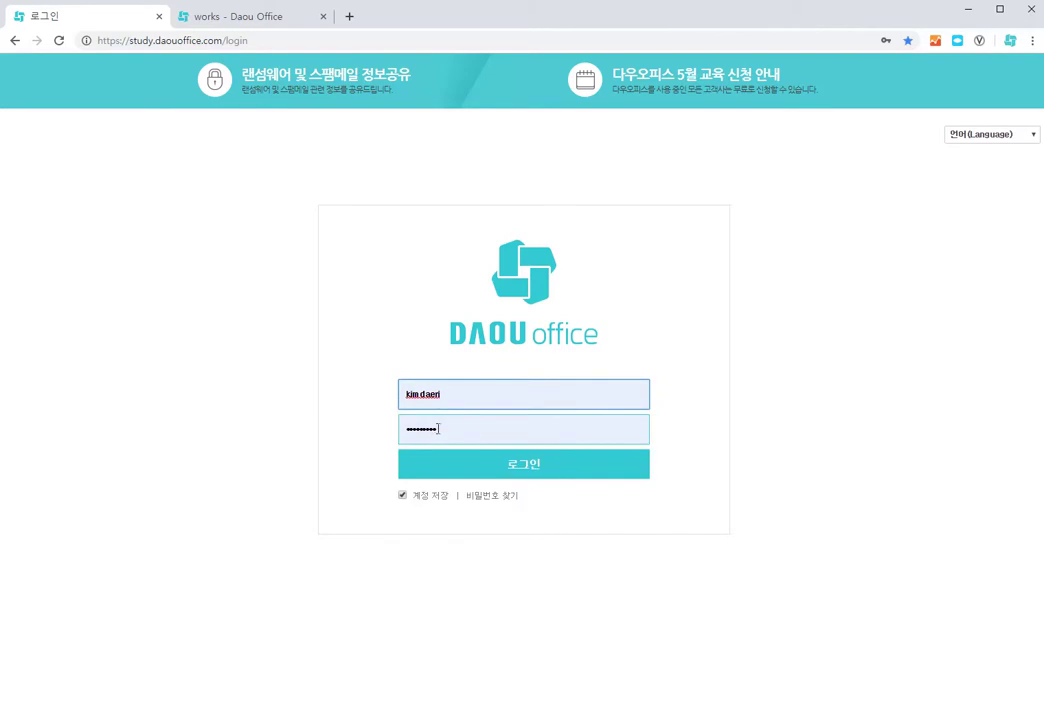
{"action": "left_click", "coordinate": [500, 475]}
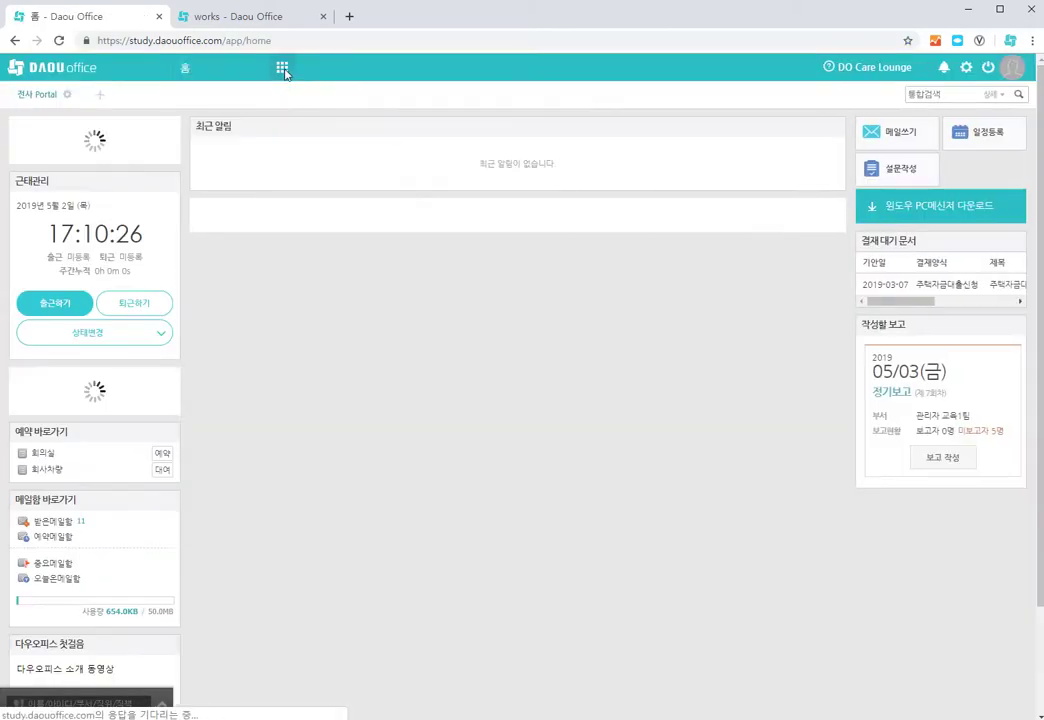
Go to Works home and open the IT 지원 요청(조회용) app
{"action": "left_click", "coordinate": [282, 69]}
{"action": "left_click", "coordinate": [316, 133]}
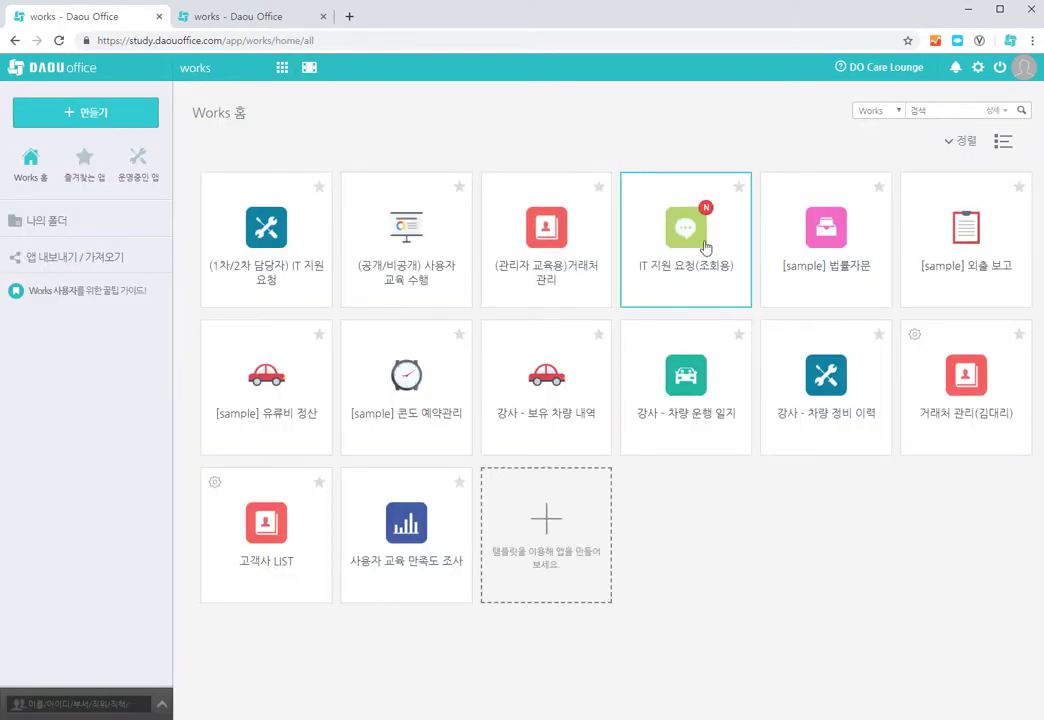
{"action": "left_click", "coordinate": [706, 182]}
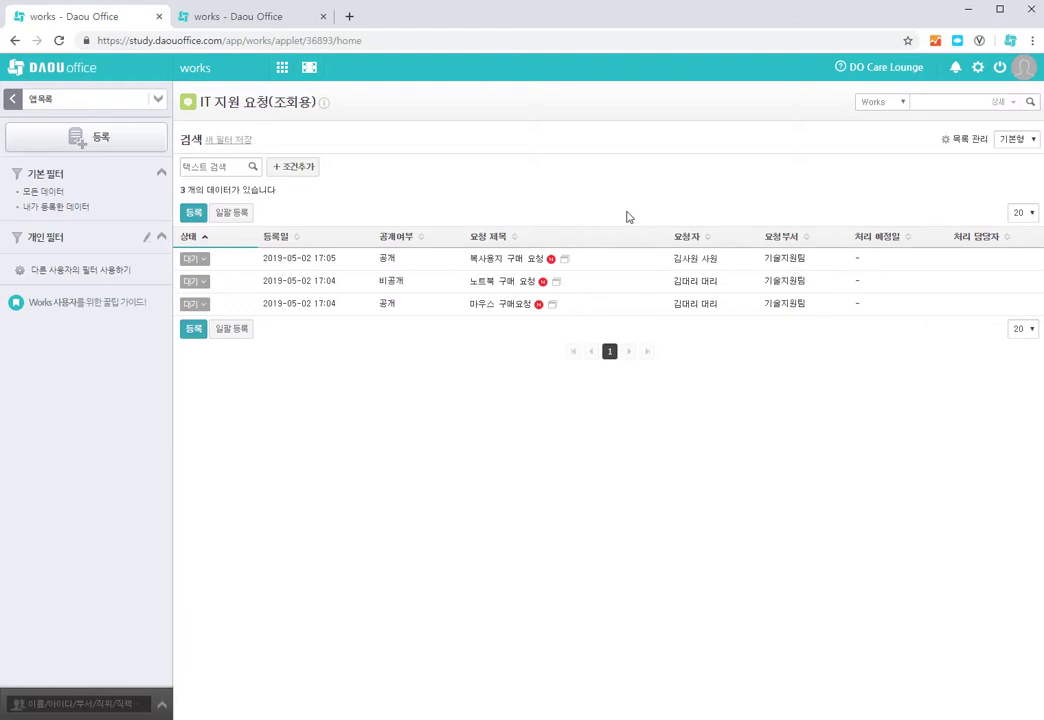
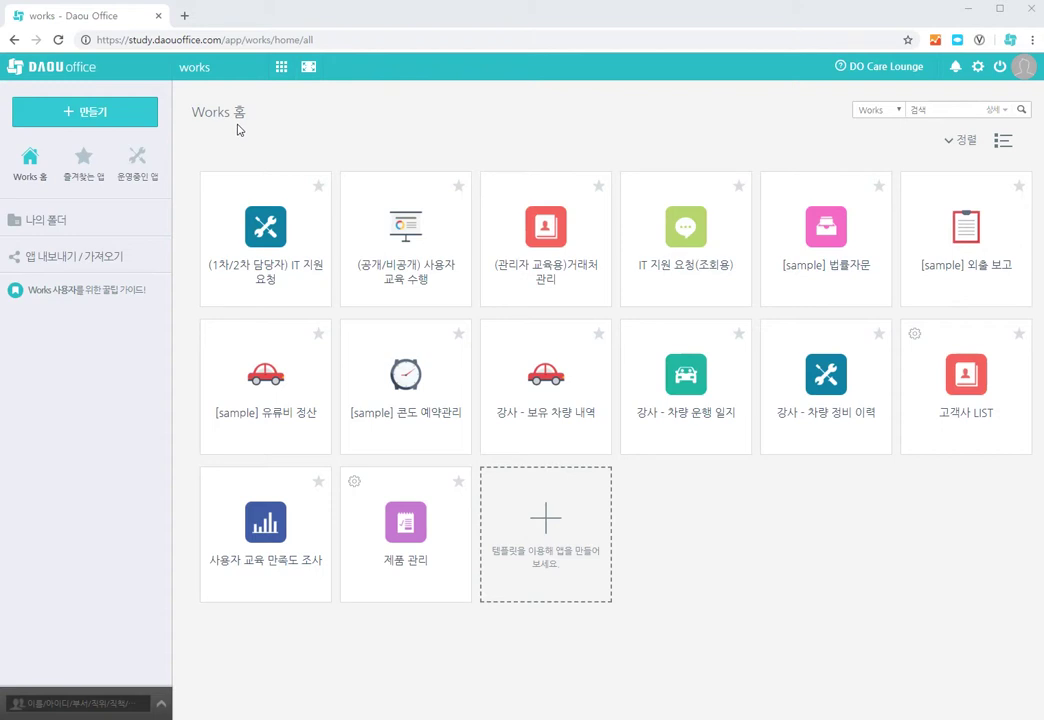
Filter the sidebar to 운영중인 앱 and go to the 앱 내보내기 / 가져오기 page
{"action": "left_click", "coordinate": [138, 160]}
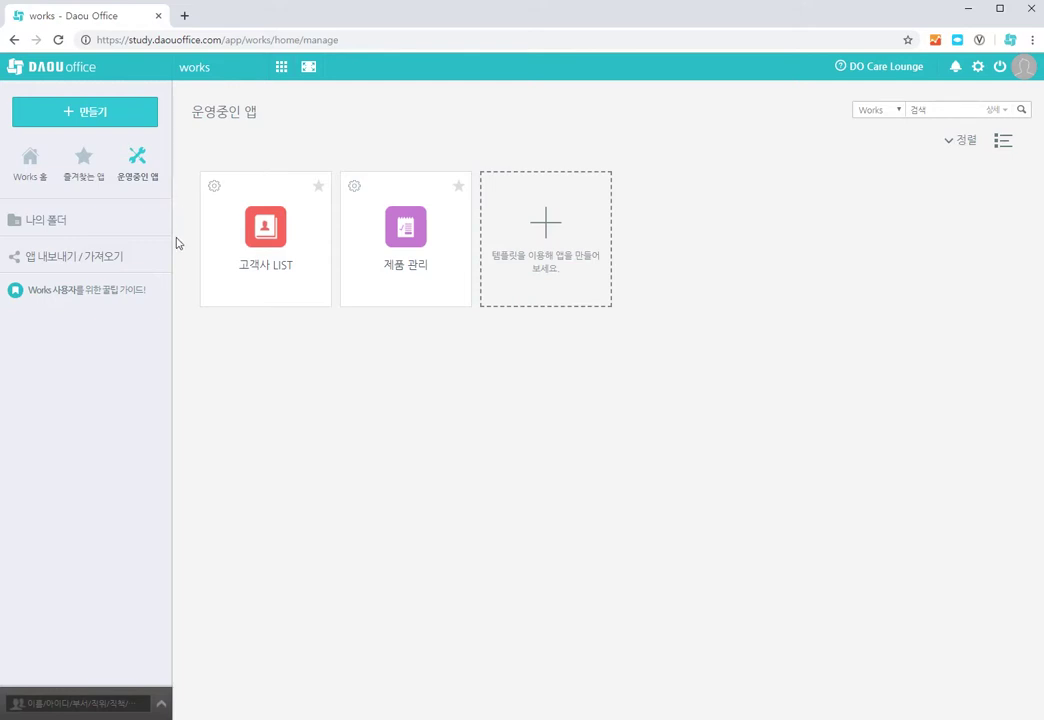
{"action": "left_click", "coordinate": [80, 264]}
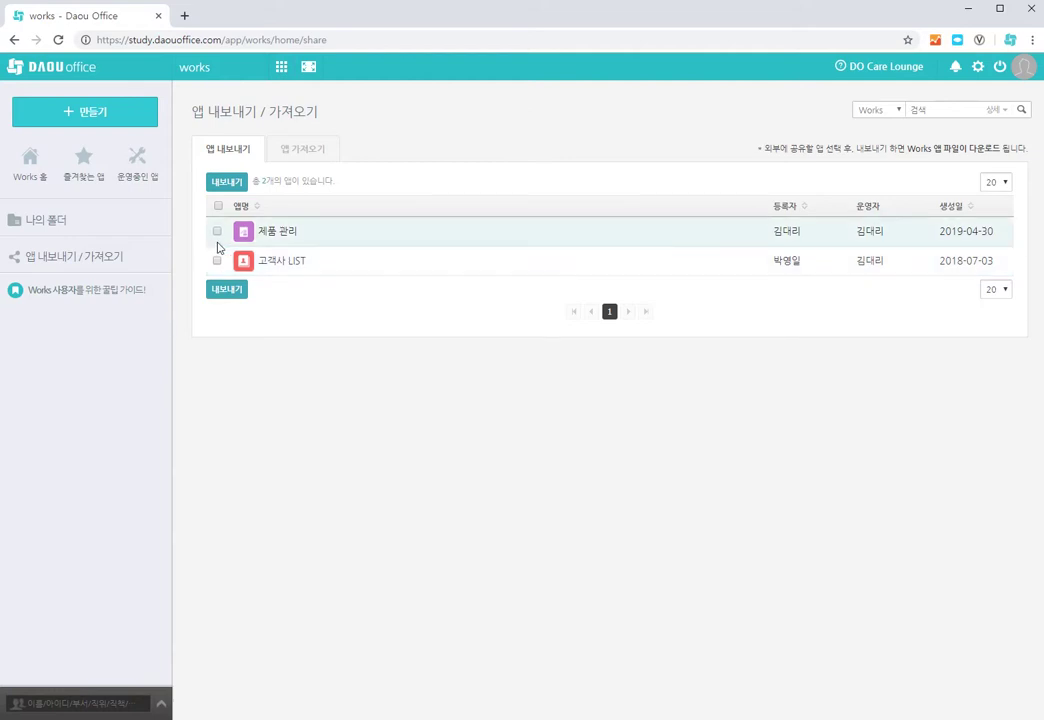
Export 제품 관리 and 고객사 LIST as .dwt files, then view the empty 앱 가져오기 list
{"action": "left_click", "coordinate": [218, 206]}
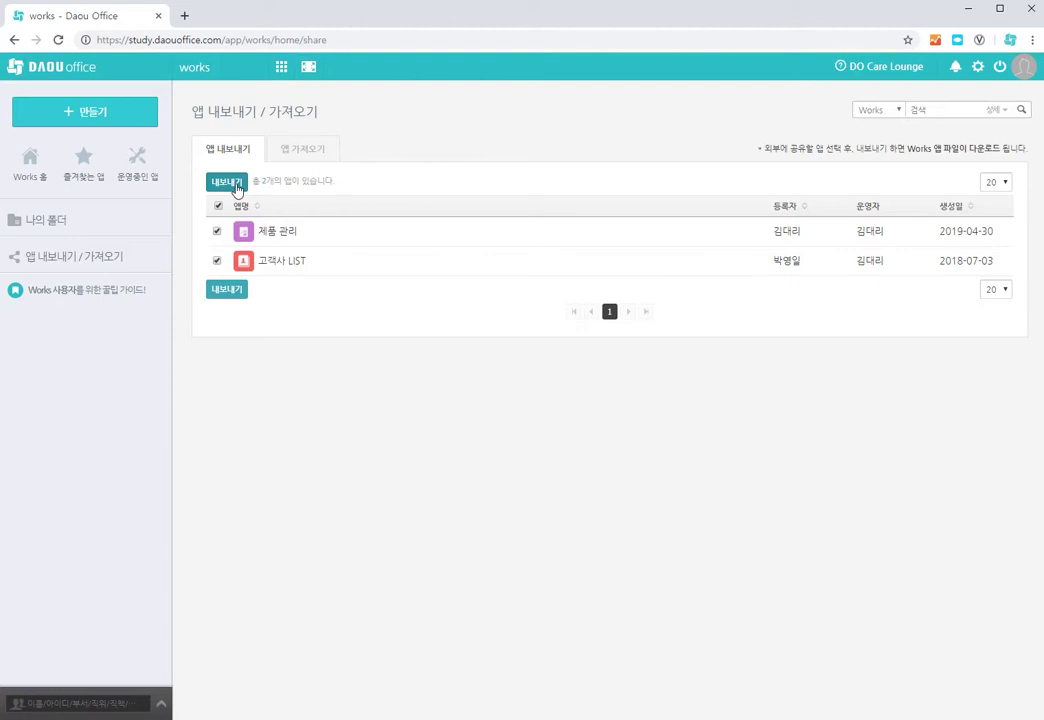
{"action": "left_click", "coordinate": [237, 189]}
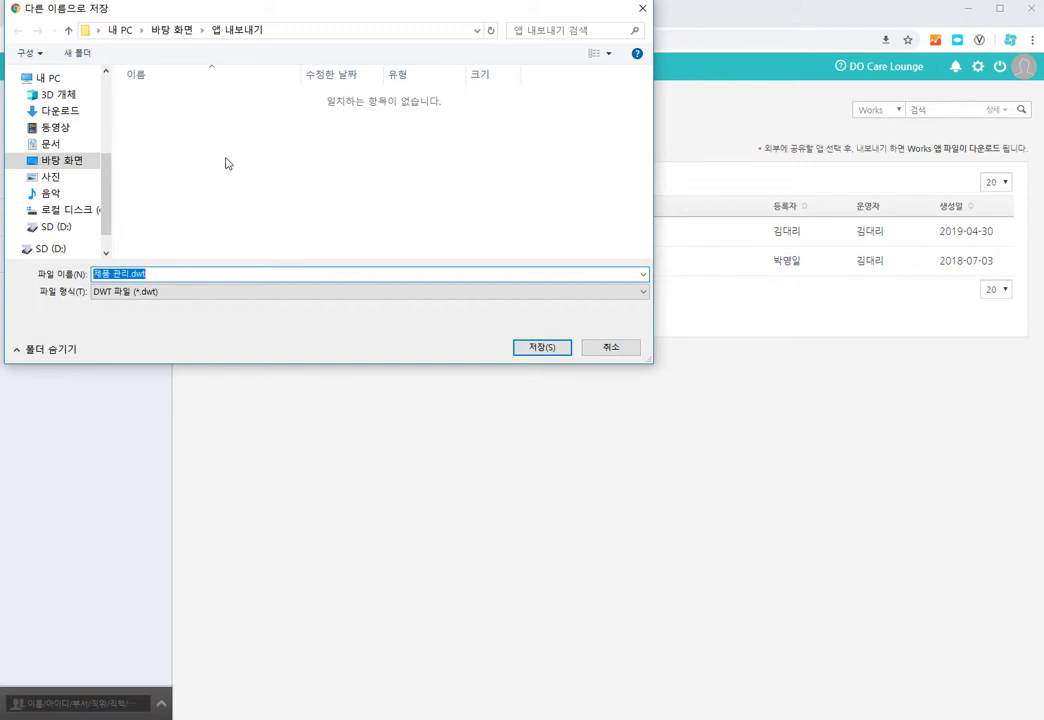
{"action": "left_click", "coordinate": [550, 355]}
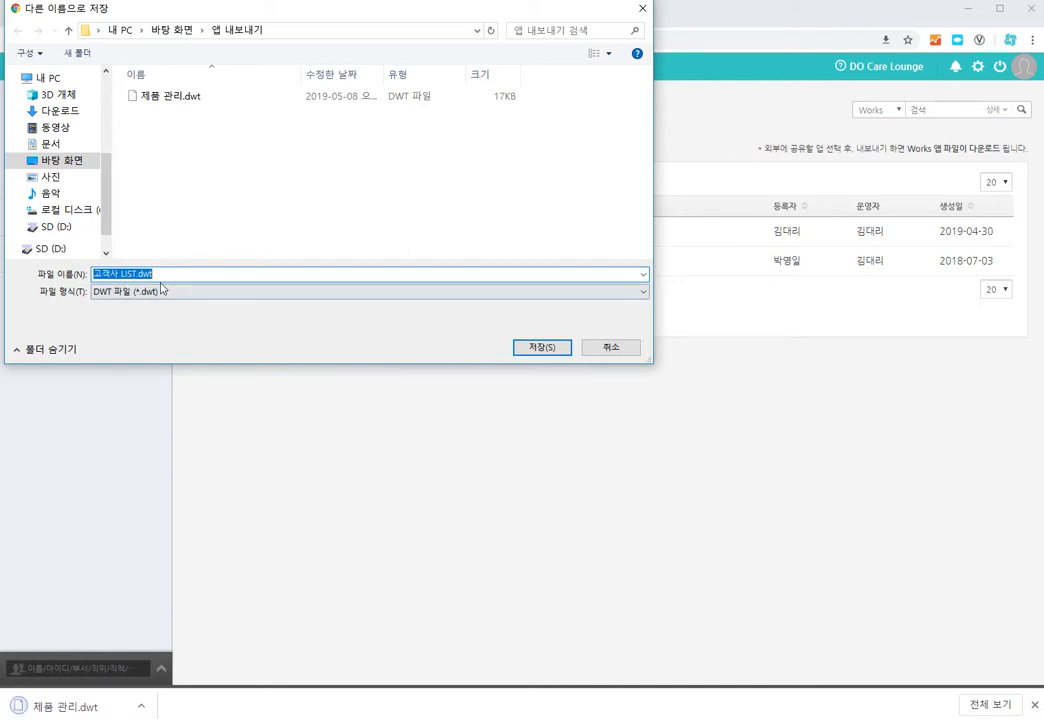
{"action": "left_click", "coordinate": [543, 350]}
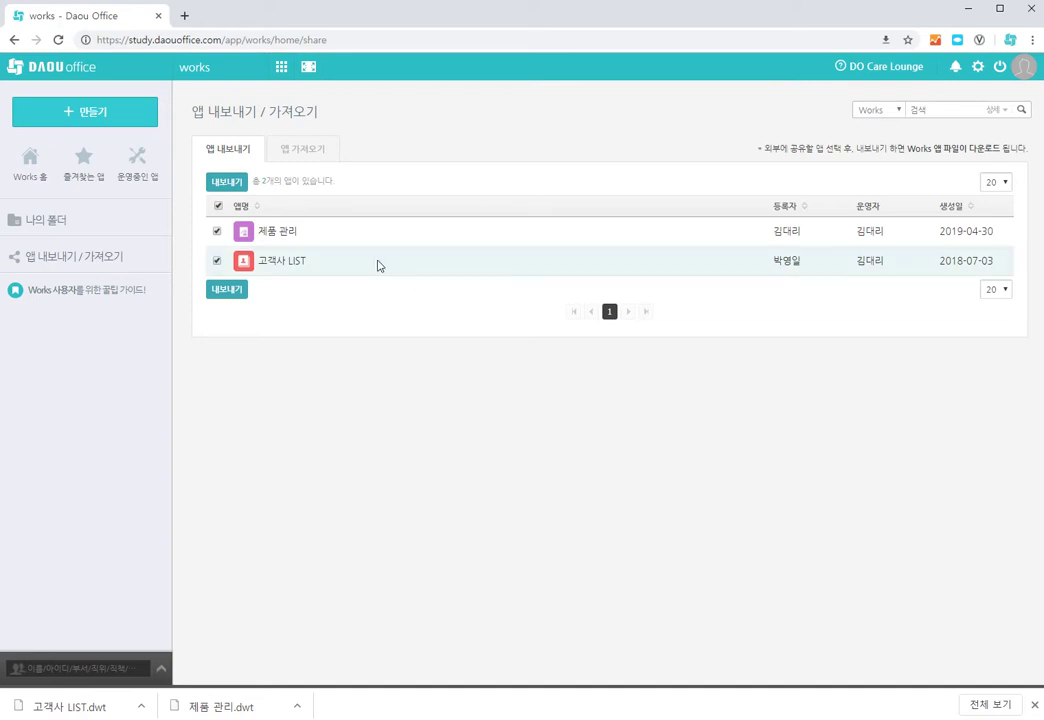
{"action": "left_click", "coordinate": [313, 150]}
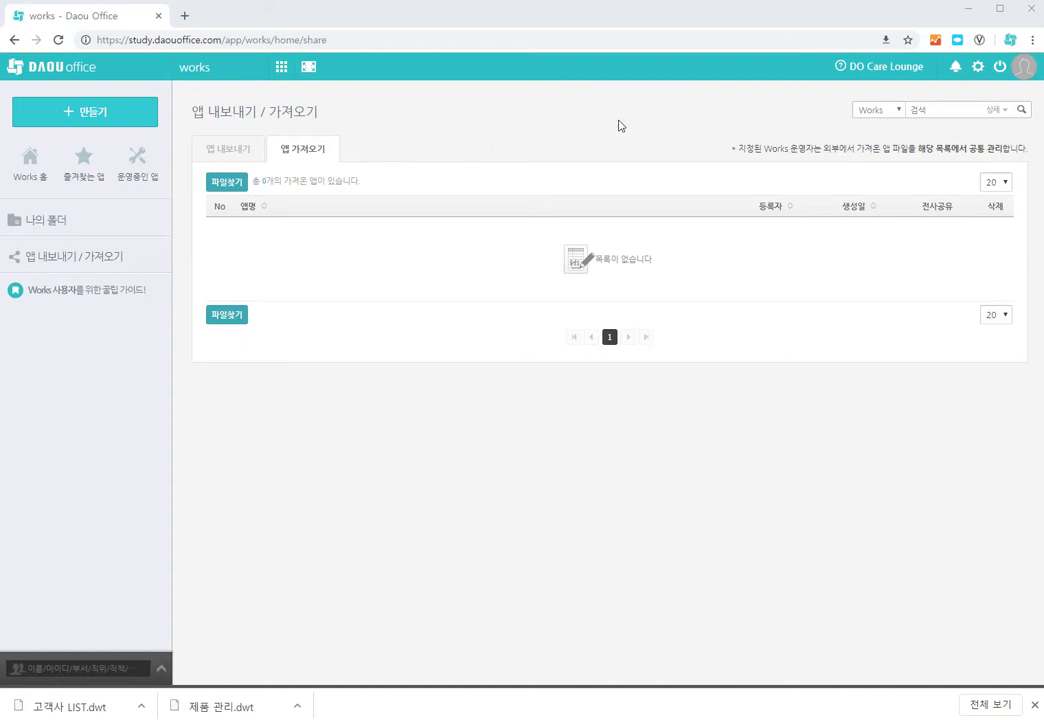
Open the DO Care Lounge support site in a new tab from the header
{"action": "left_click", "coordinate": [885, 70]}
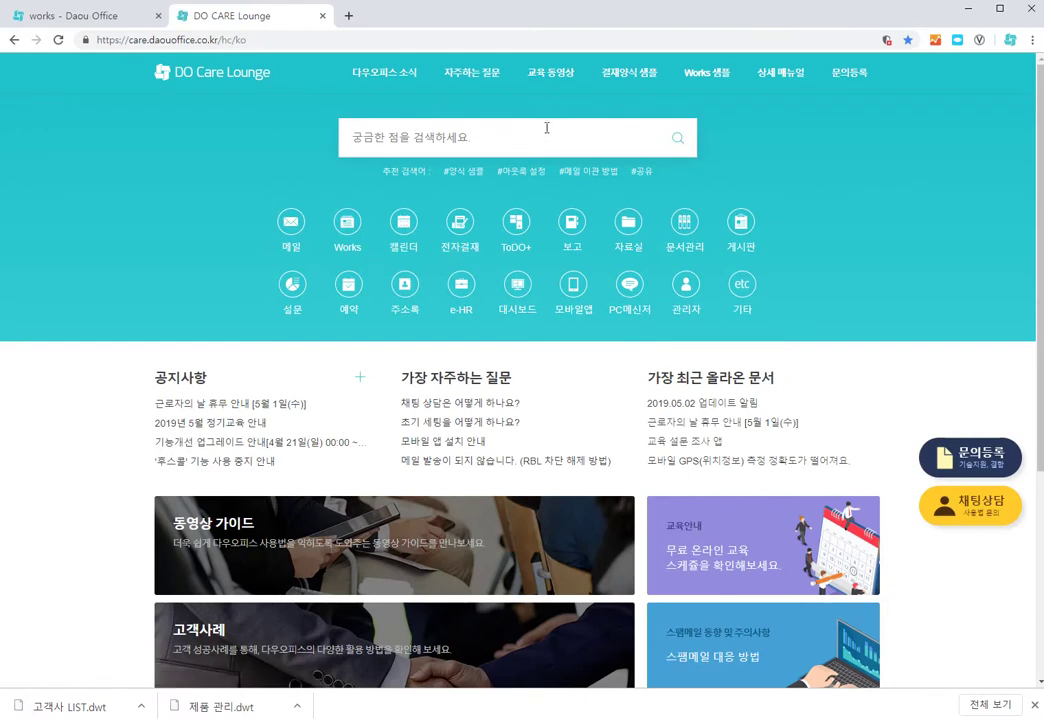
Browse Works 샘플 and open the 업무요청 앱 article under 업무관리
{"action": "left_click", "coordinate": [713, 83]}
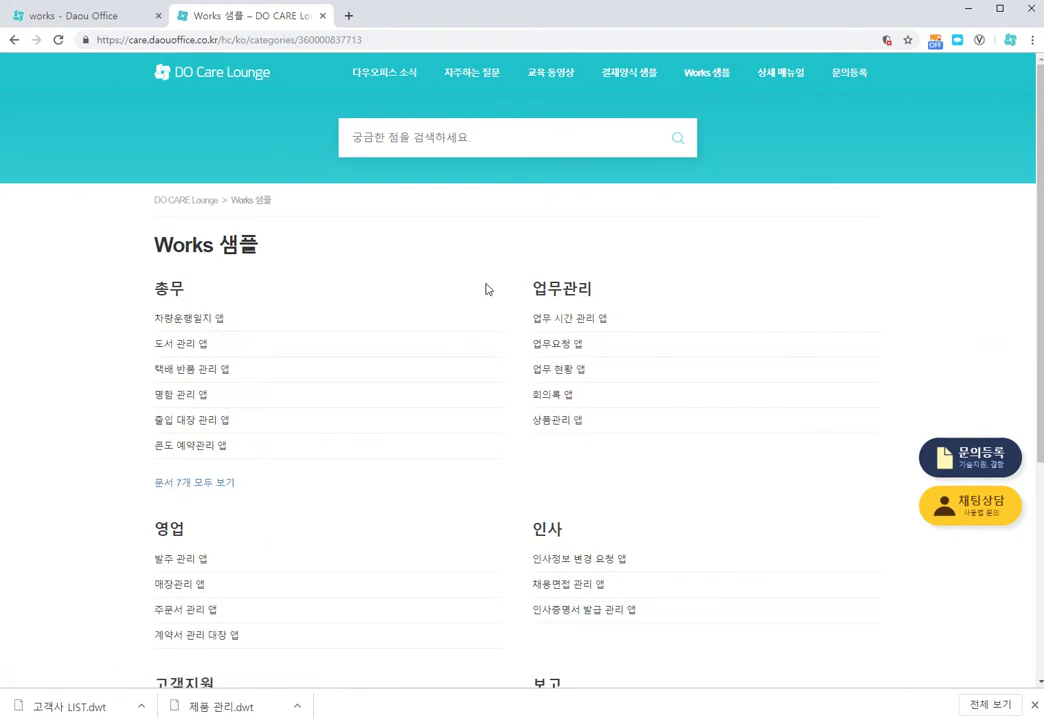
{"action": "scroll", "coordinate": [489, 294], "scroll_direction": "down", "scroll_amount": 4}
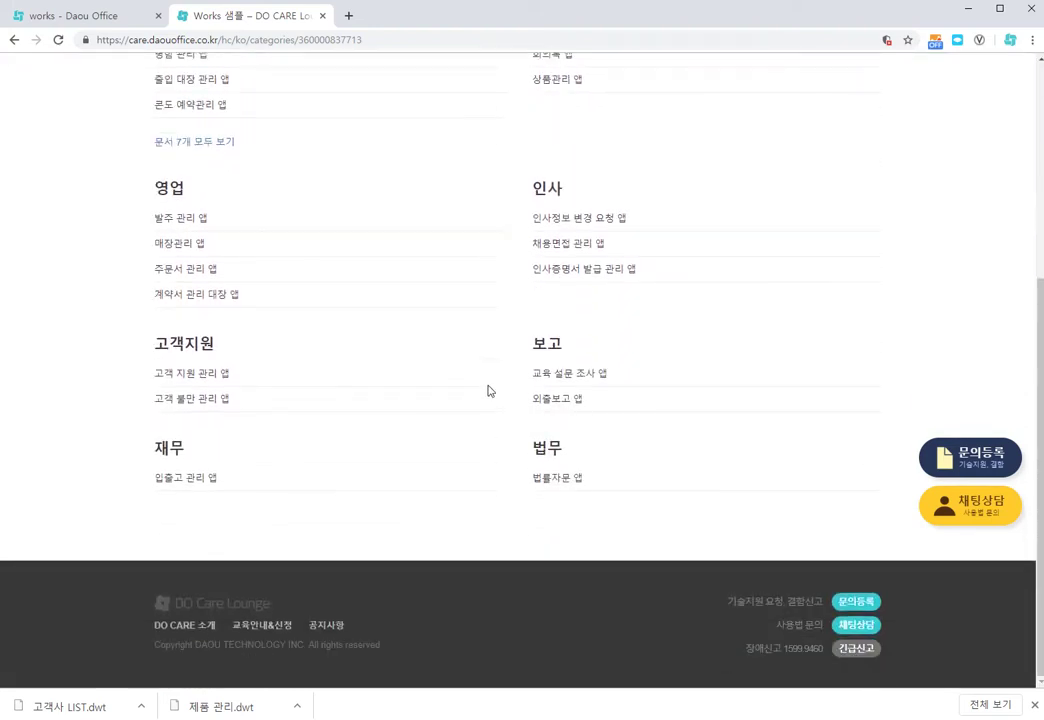
{"action": "left_click", "coordinate": [1034, 705]}
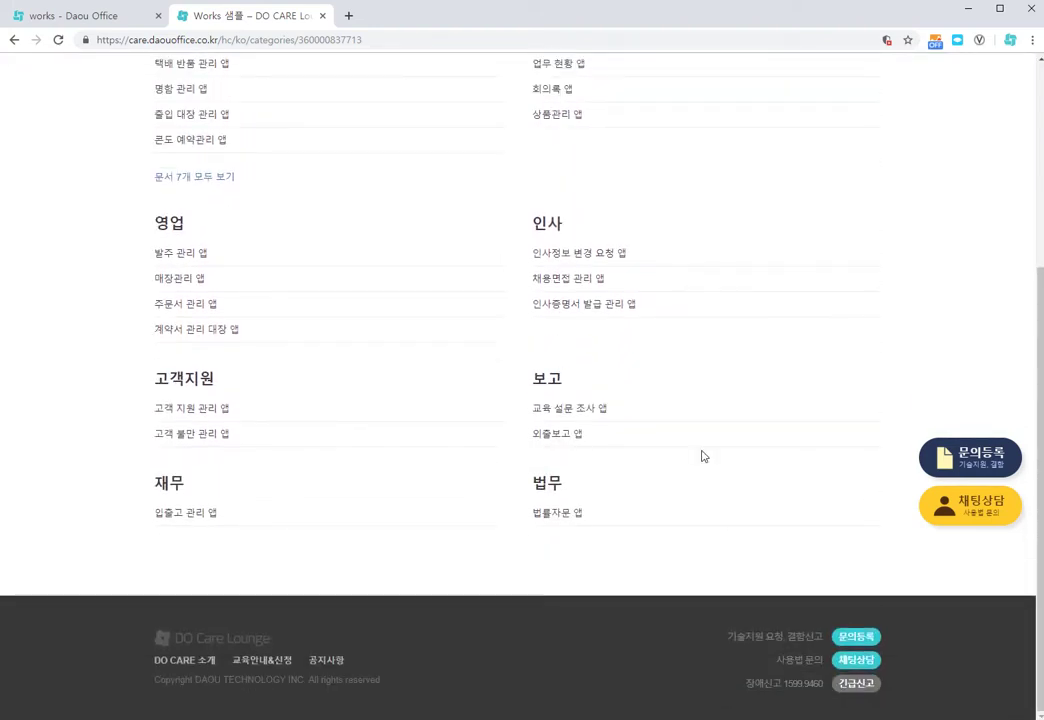
{"action": "scroll", "coordinate": [676, 450], "scroll_direction": "up", "scroll_amount": 4}
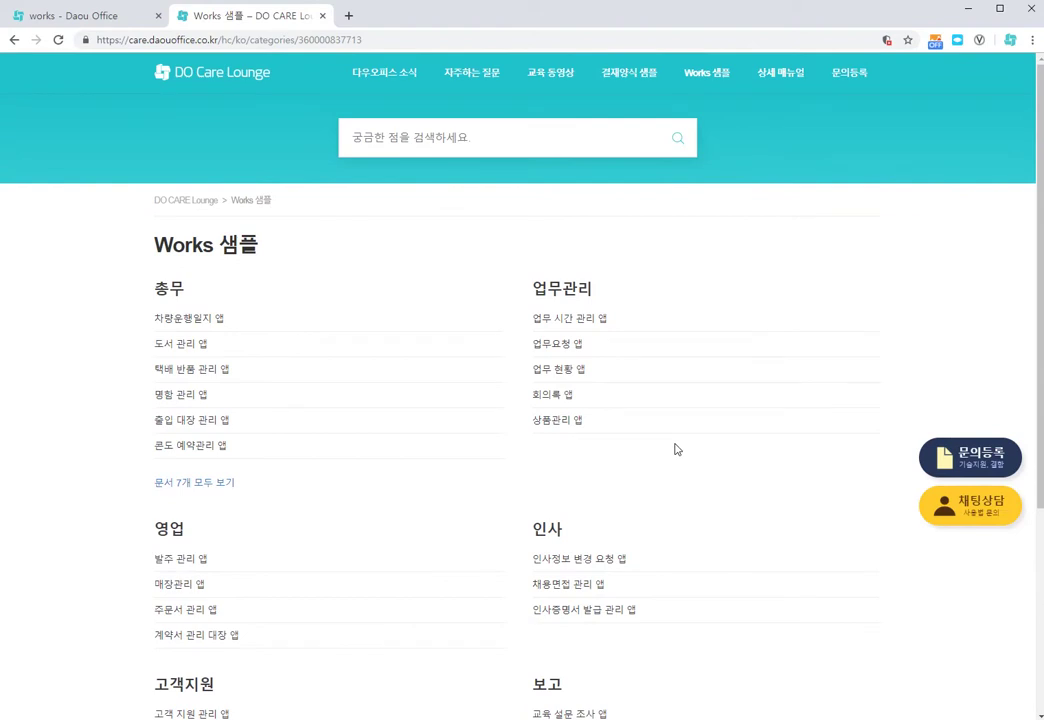
{"action": "left_click", "coordinate": [574, 347]}
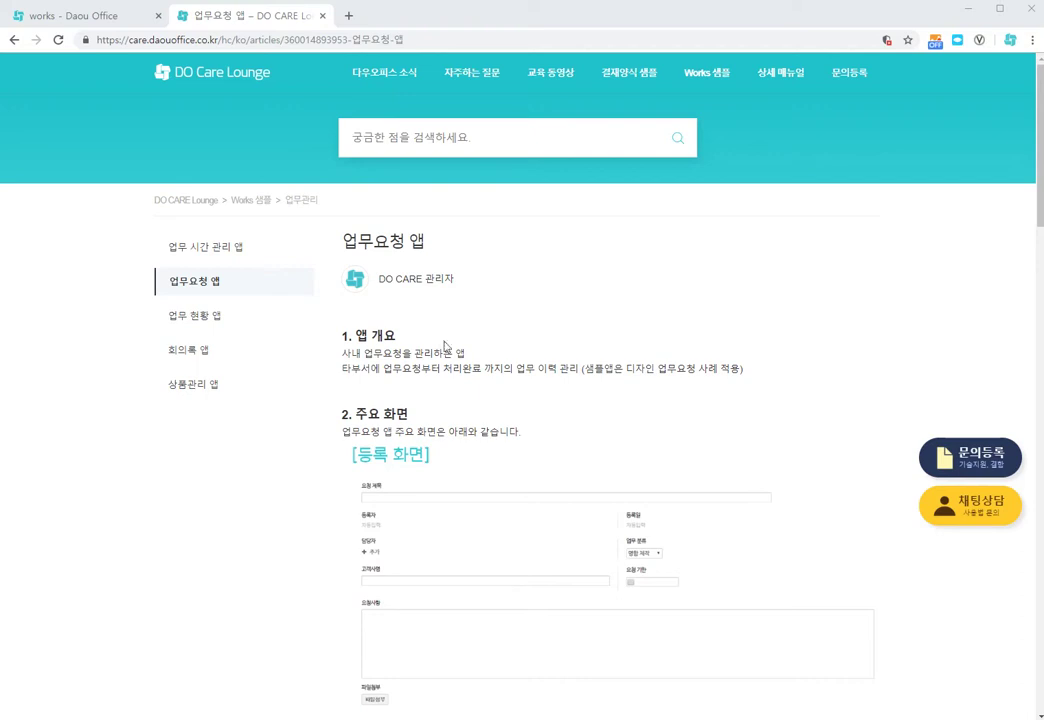
Read the 업무요청 앱 article from 앱 개요 through the status flow to 3. 앱 적용 가이드
{"action": "double_click", "coordinate": [352, 353]}
{"action": "left_click_drag", "start_coordinate": [407, 356], "coordinate": [572, 370]}
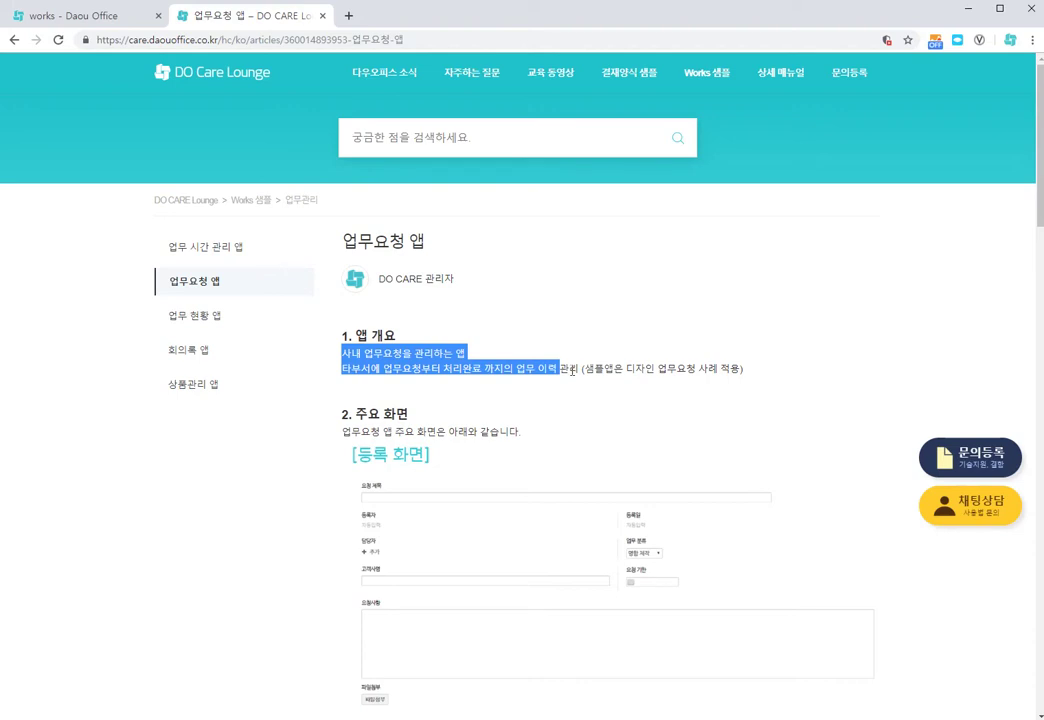
{"action": "left_click", "coordinate": [494, 428]}
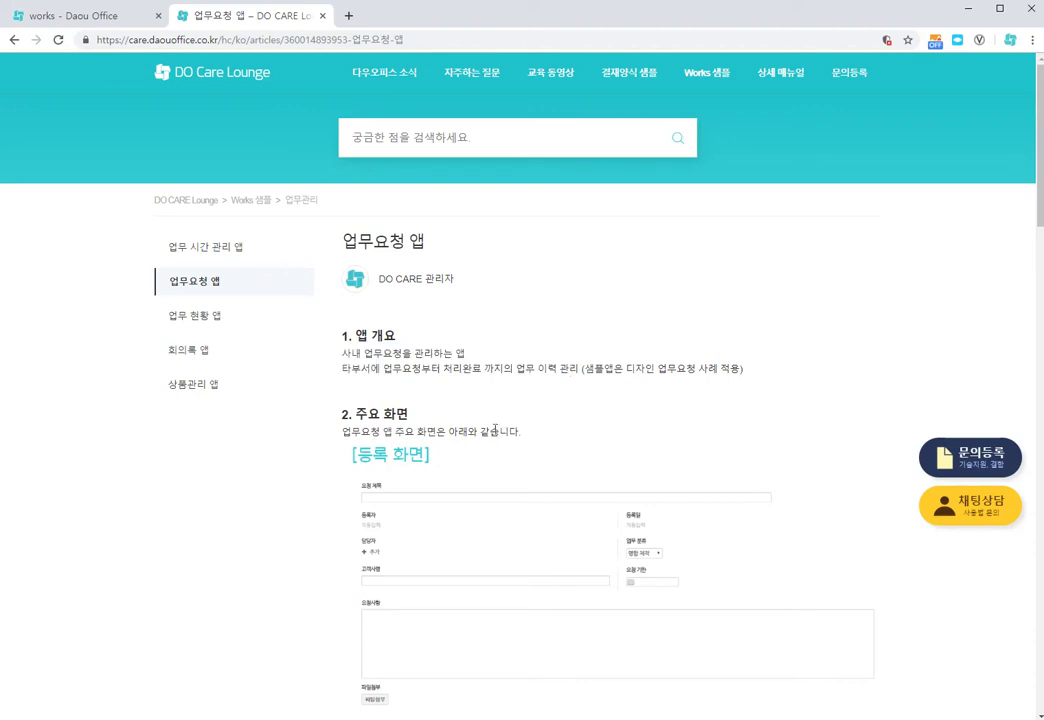
{"action": "scroll", "coordinate": [529, 433], "scroll_direction": "down", "scroll_amount": 3}
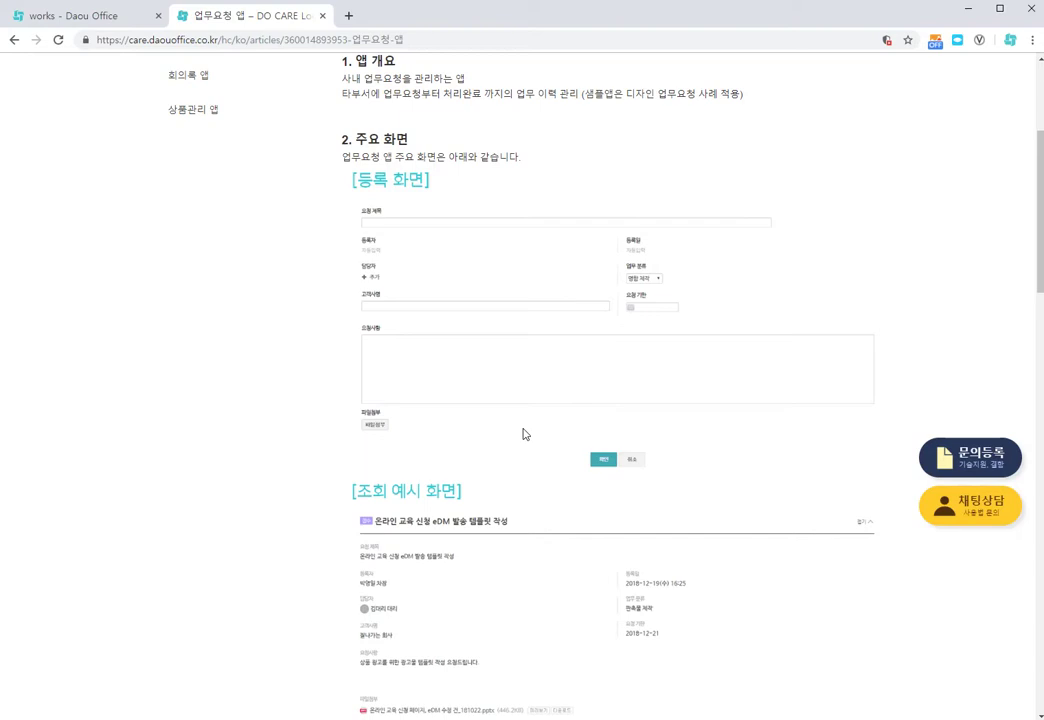
{"action": "scroll", "coordinate": [522, 434], "scroll_direction": "down", "scroll_amount": 2}
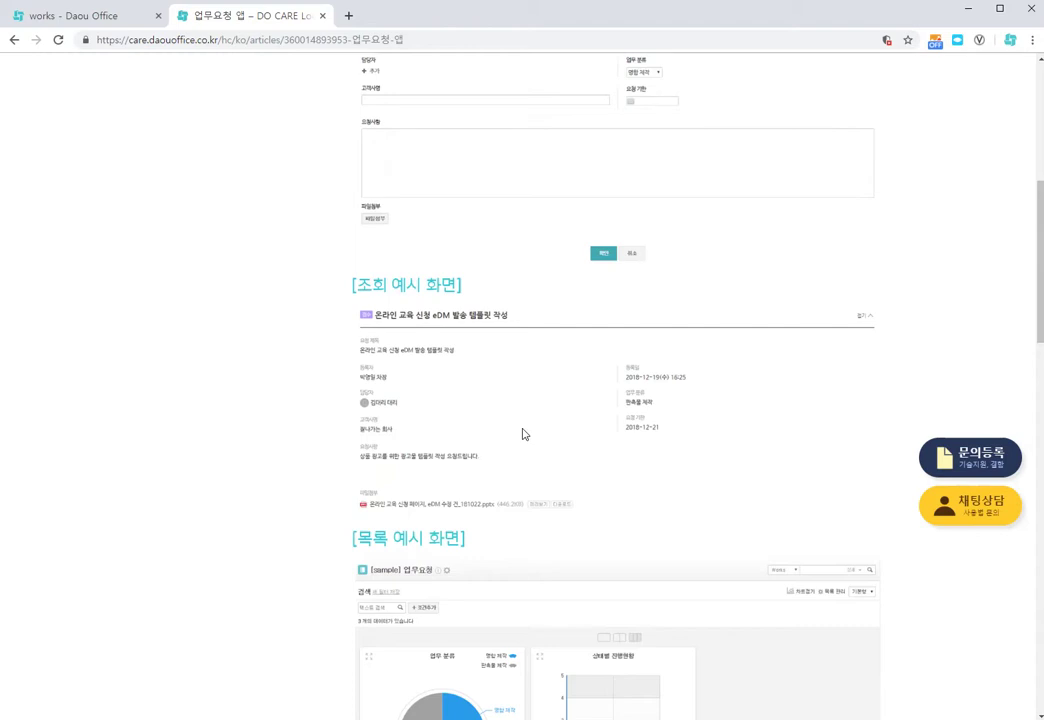
{"action": "scroll", "coordinate": [522, 434], "scroll_direction": "down", "scroll_amount": 3}
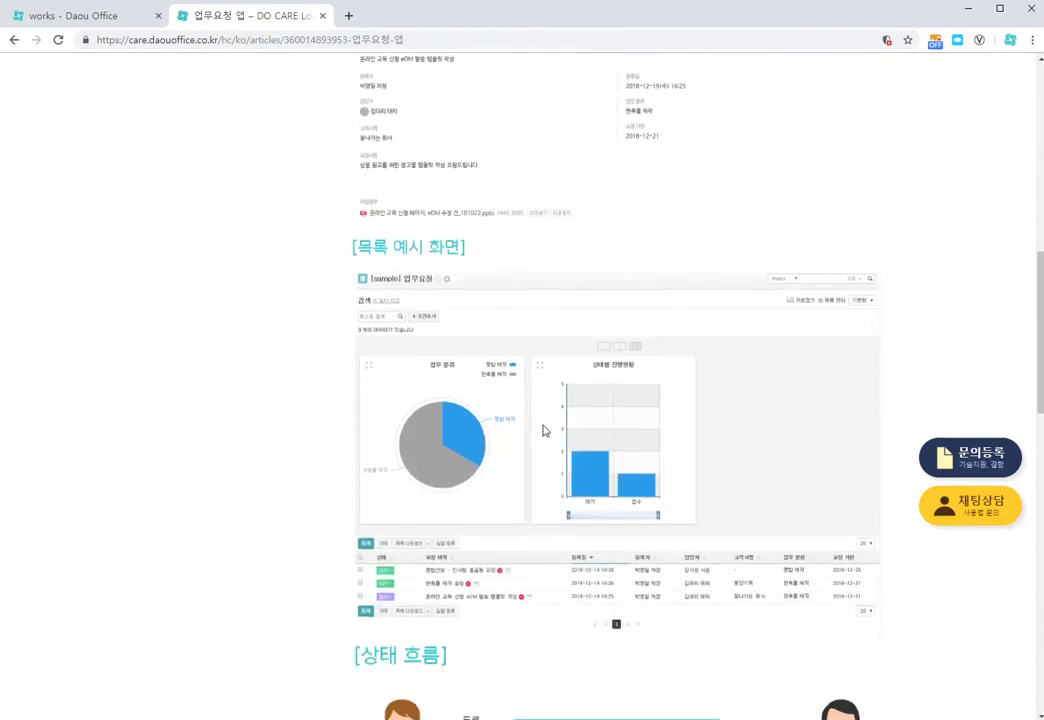
{"action": "scroll", "coordinate": [507, 386], "scroll_direction": "down", "scroll_amount": 1}
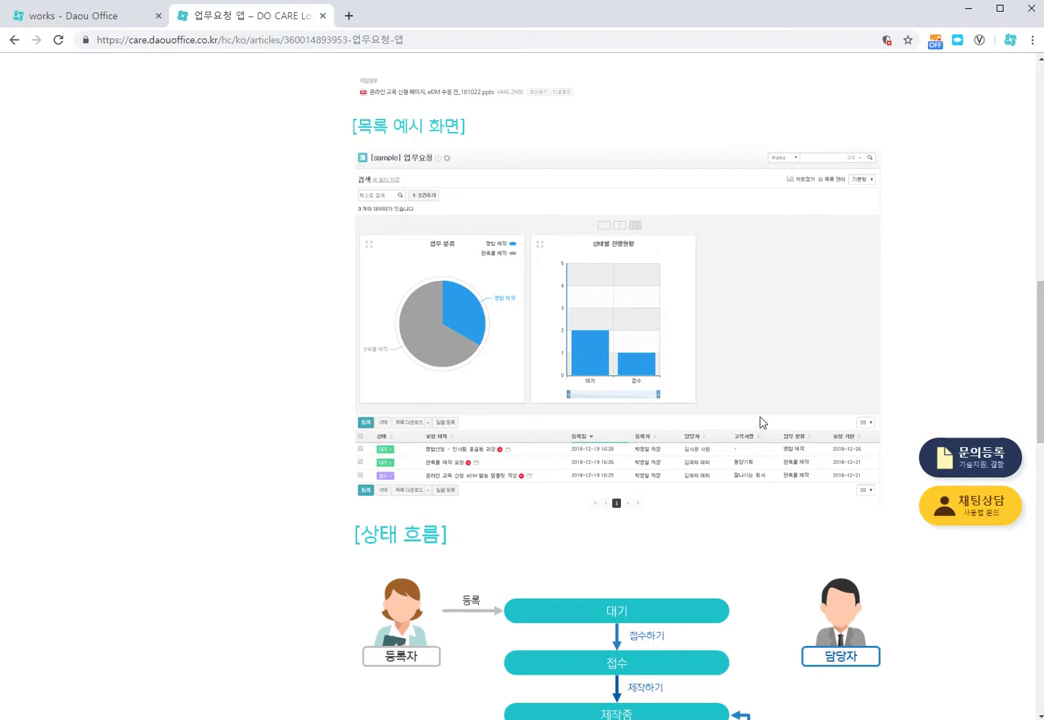
{"action": "scroll", "coordinate": [760, 422], "scroll_direction": "down", "scroll_amount": 4}
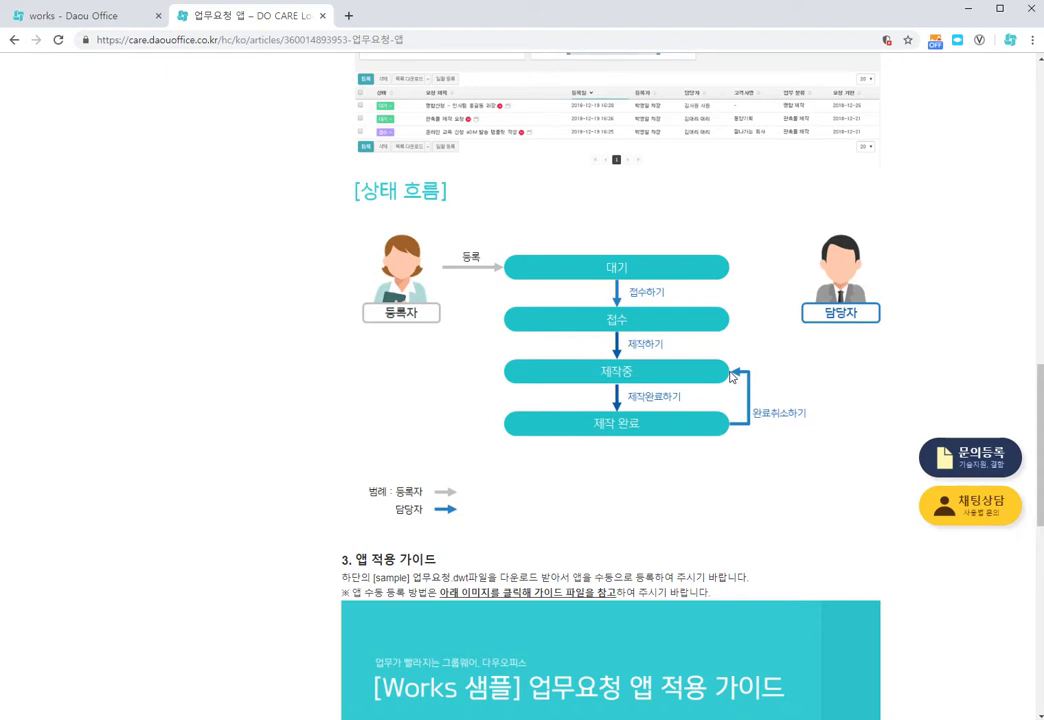
{"action": "scroll", "coordinate": [520, 470], "scroll_direction": "down", "scroll_amount": 3}
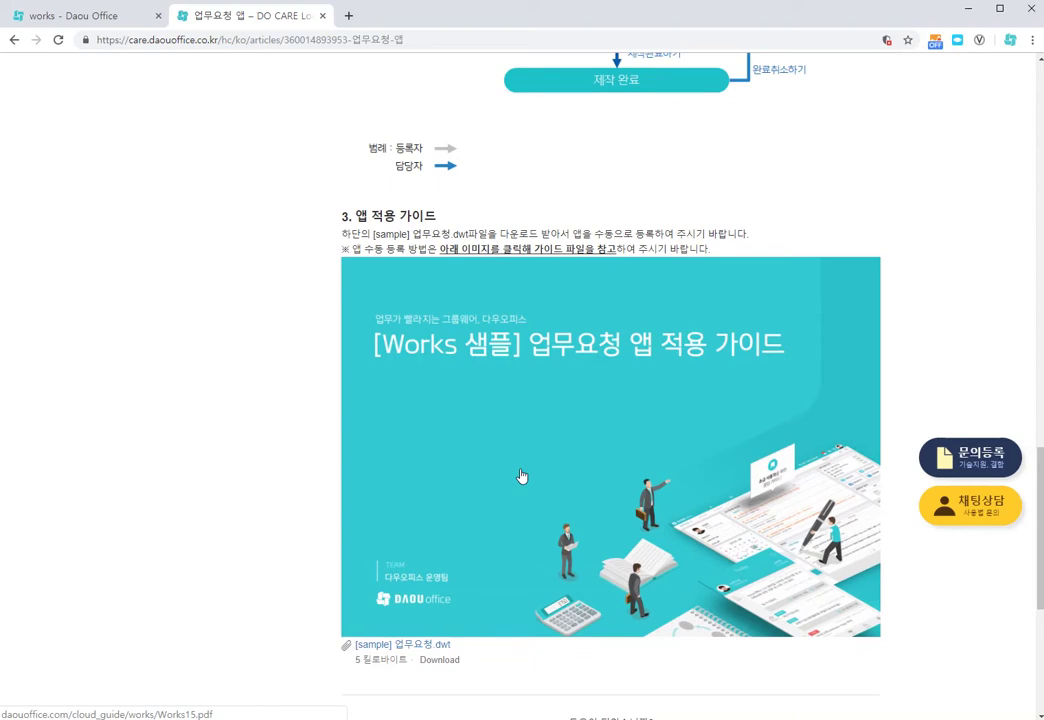
Open the Works15.pdf application guide and read through the process-setting slides to 접근제어 메뉴 선택
{"action": "left_click", "coordinate": [567, 420]}
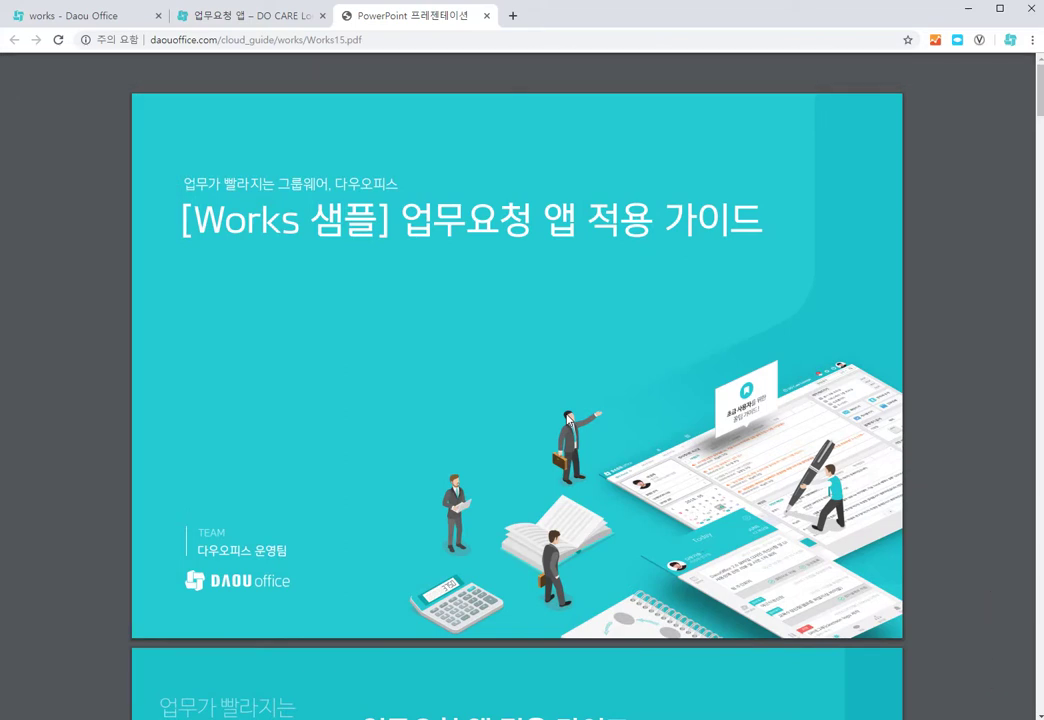
{"action": "scroll", "coordinate": [513, 415], "scroll_direction": "down", "scroll_amount": 3}
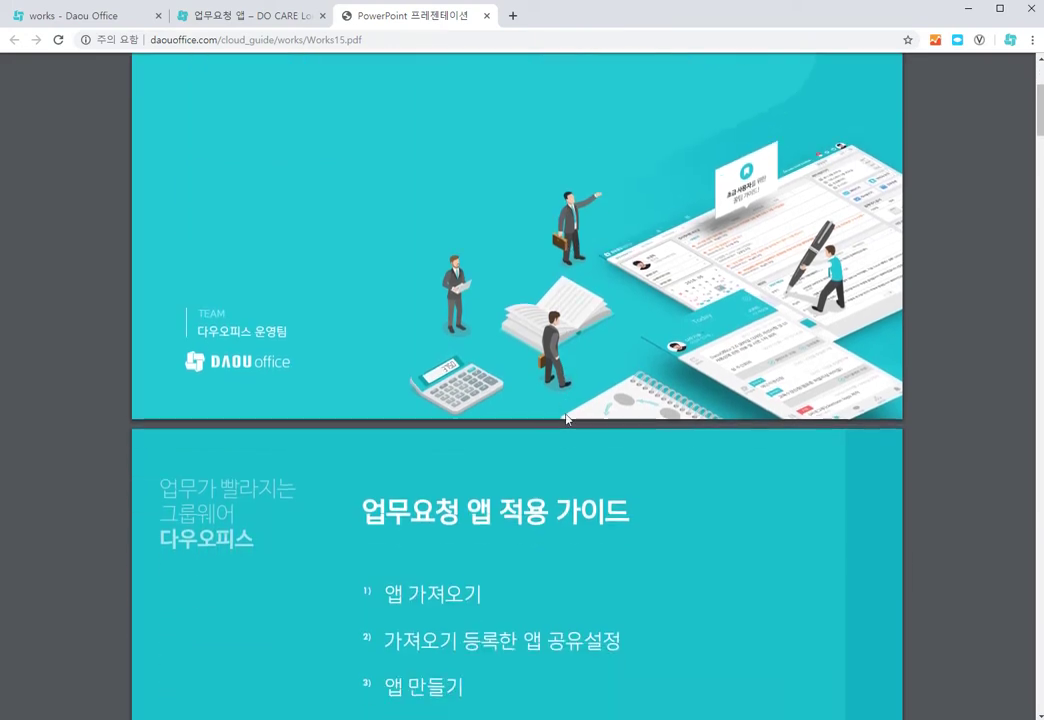
{"action": "scroll", "coordinate": [489, 412], "scroll_direction": "down", "scroll_amount": 2}
{"action": "scroll", "coordinate": [397, 404], "scroll_direction": "down", "scroll_amount": 6}
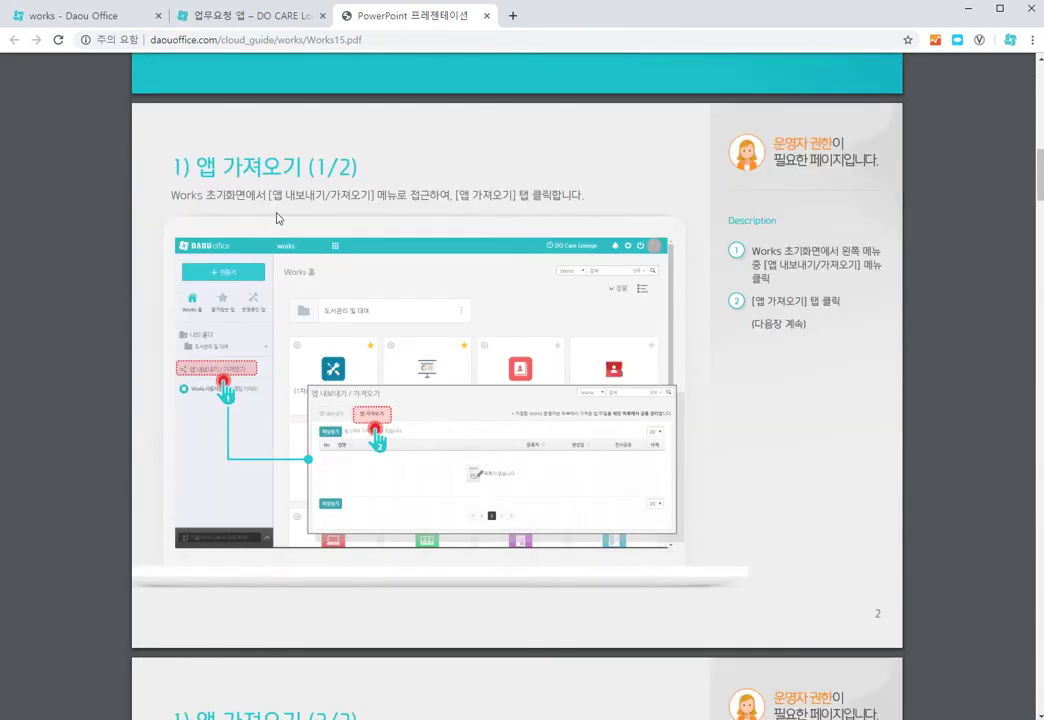
{"action": "scroll", "coordinate": [397, 424], "scroll_direction": "down", "scroll_amount": 1}
{"action": "scroll", "coordinate": [397, 424], "scroll_direction": "down", "scroll_amount": 6}
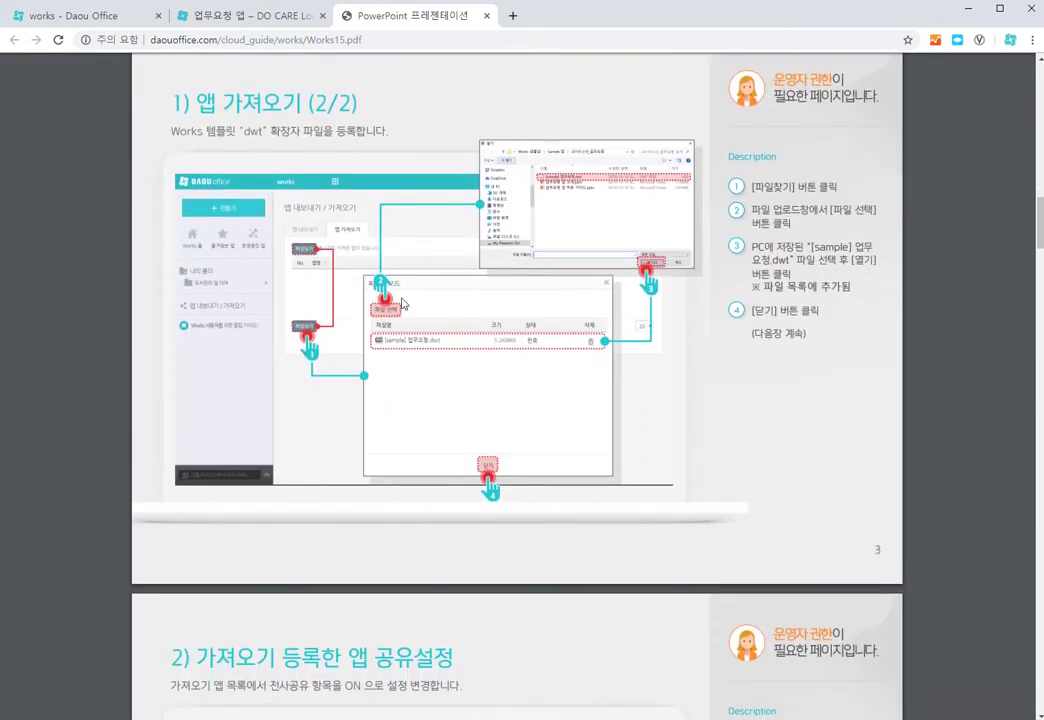
{"action": "scroll", "coordinate": [423, 367], "scroll_direction": "down", "scroll_amount": 1}
{"action": "scroll", "coordinate": [423, 367], "scroll_direction": "down", "scroll_amount": 4}
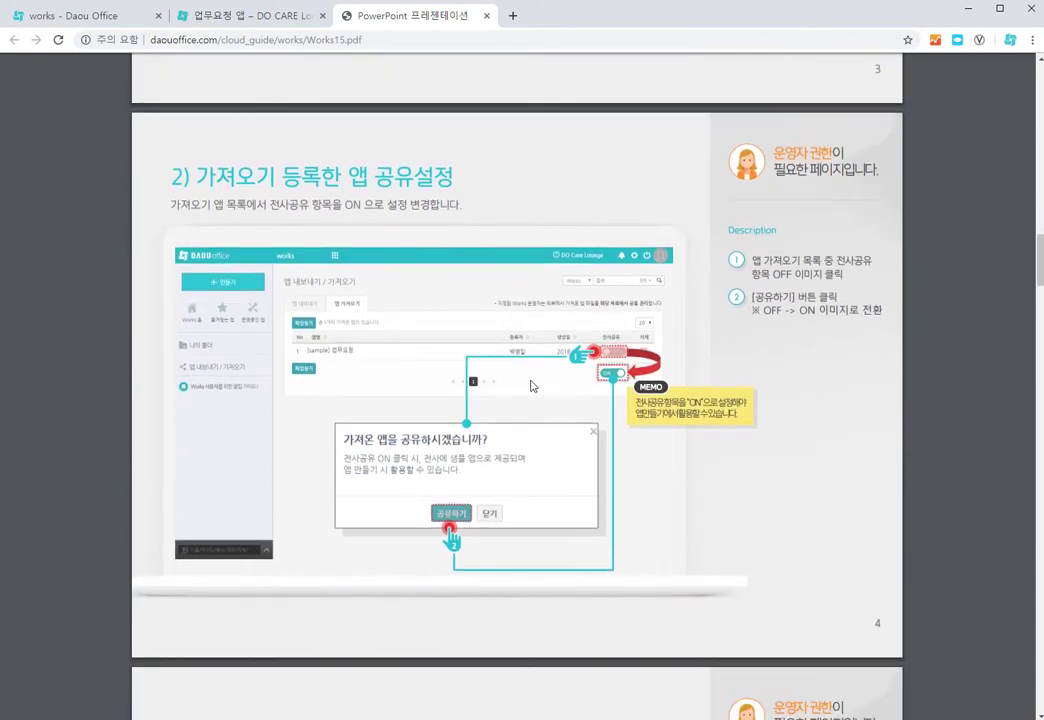
{"action": "scroll", "coordinate": [507, 383], "scroll_direction": "down", "scroll_amount": 5}
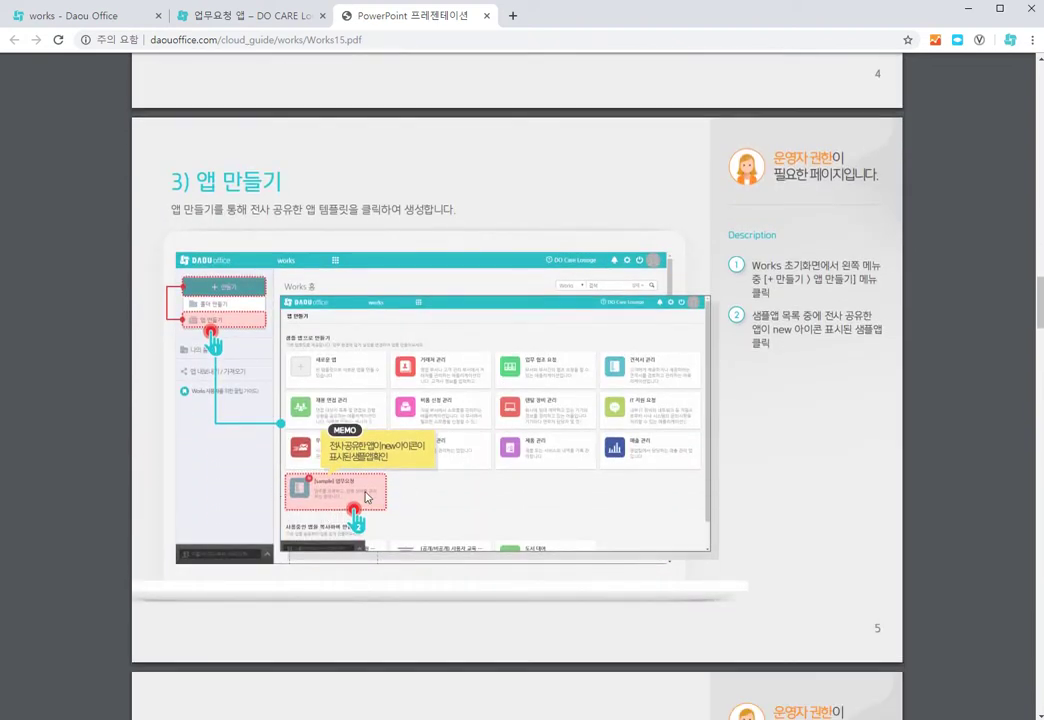
{"action": "scroll", "coordinate": [367, 497], "scroll_direction": "down", "scroll_amount": 5}
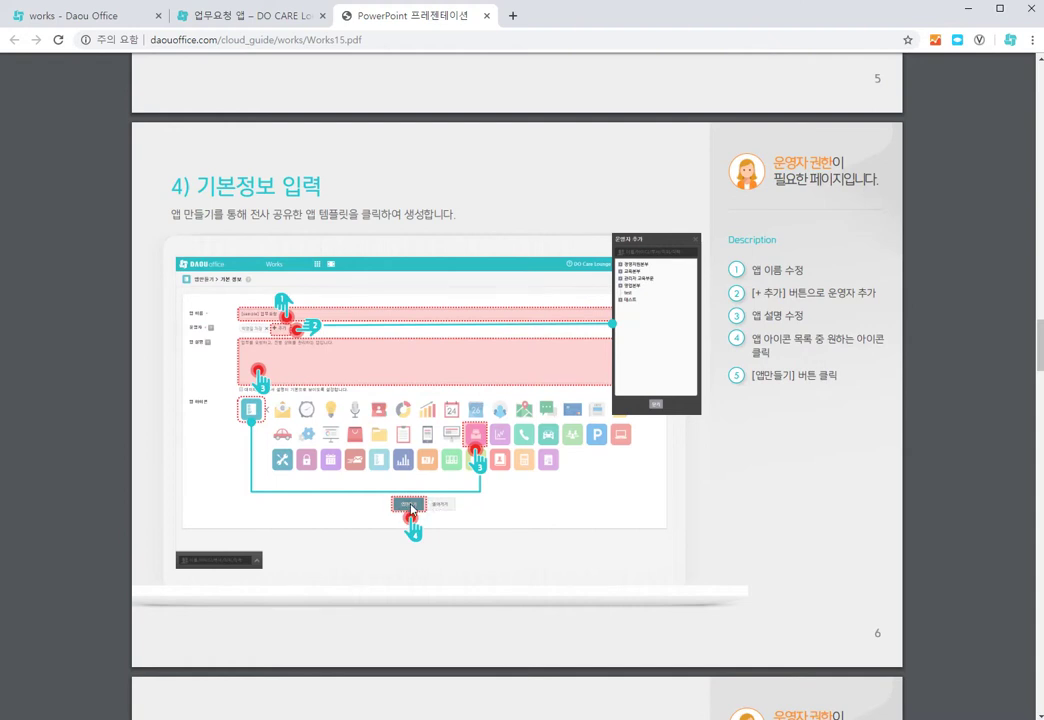
{"action": "scroll", "coordinate": [411, 509], "scroll_direction": "down", "scroll_amount": 5}
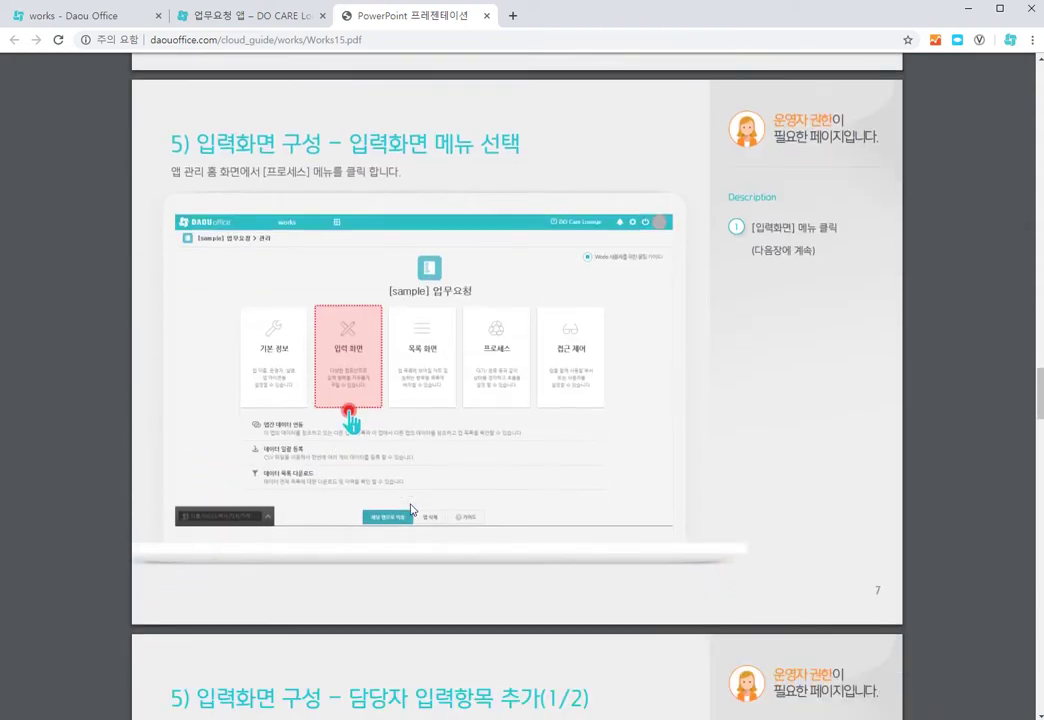
{"action": "scroll", "coordinate": [386, 408], "scroll_direction": "down", "scroll_amount": 5}
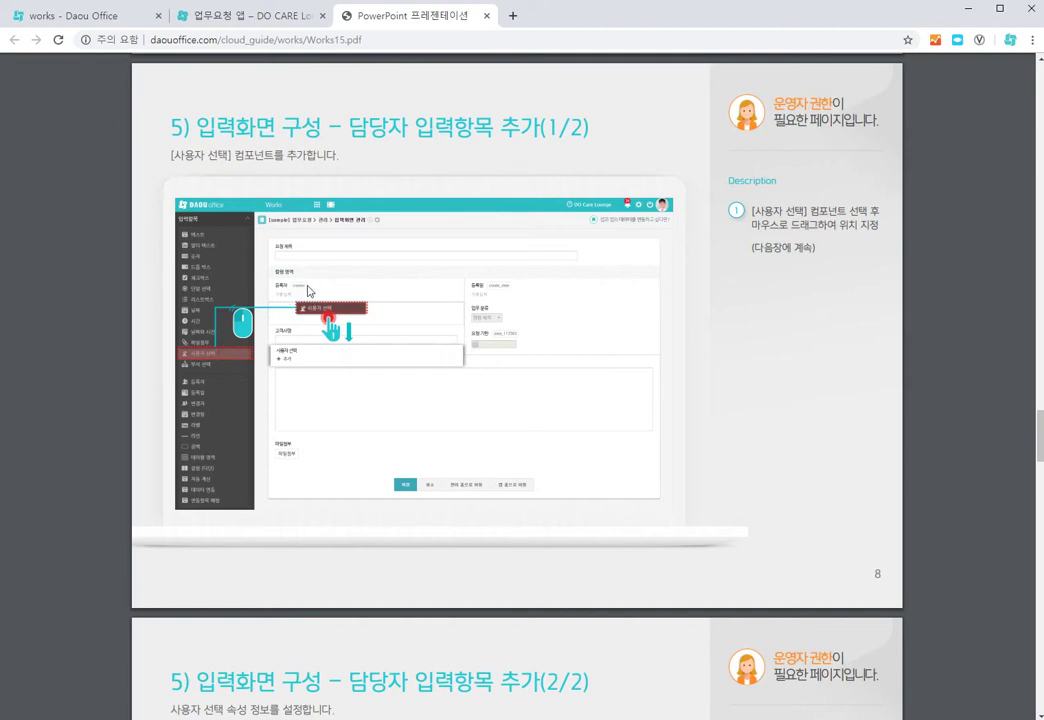
{"action": "scroll", "coordinate": [305, 324], "scroll_direction": "down", "scroll_amount": 5}
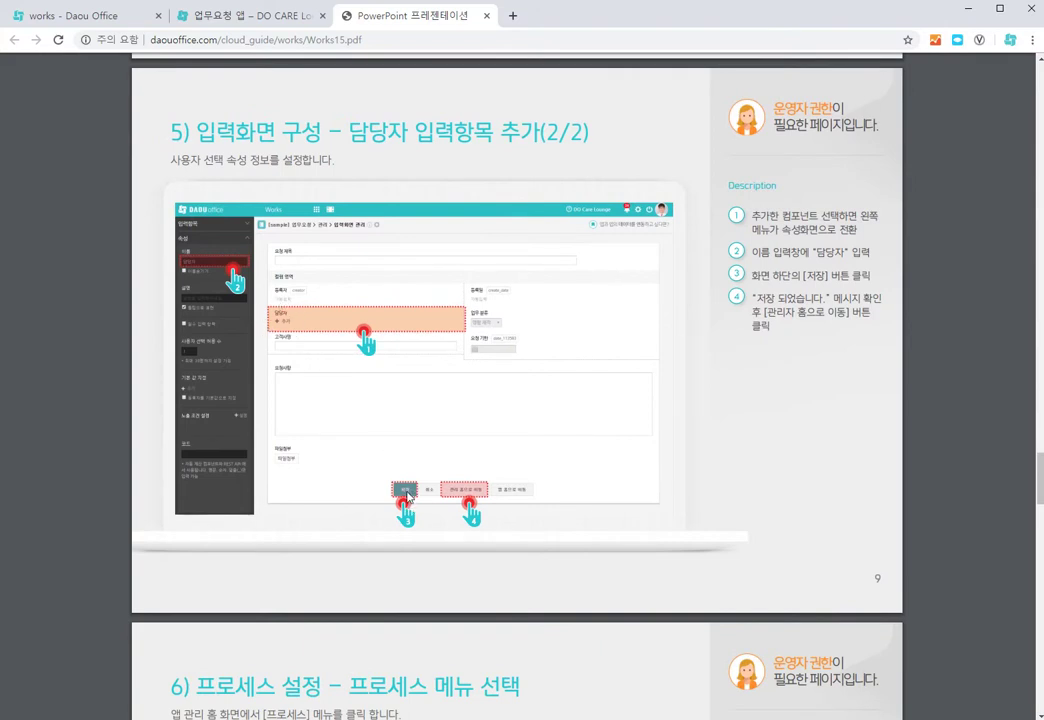
{"action": "scroll", "coordinate": [406, 494], "scroll_direction": "down", "scroll_amount": 5}
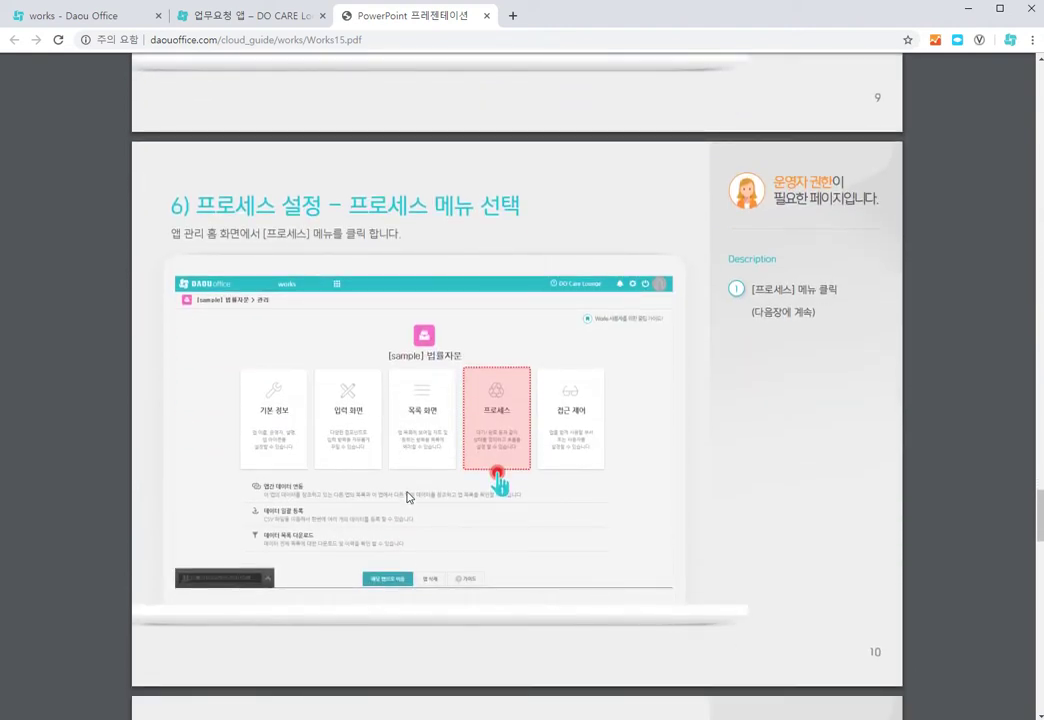
{"action": "scroll", "coordinate": [406, 494], "scroll_direction": "down", "scroll_amount": 10}
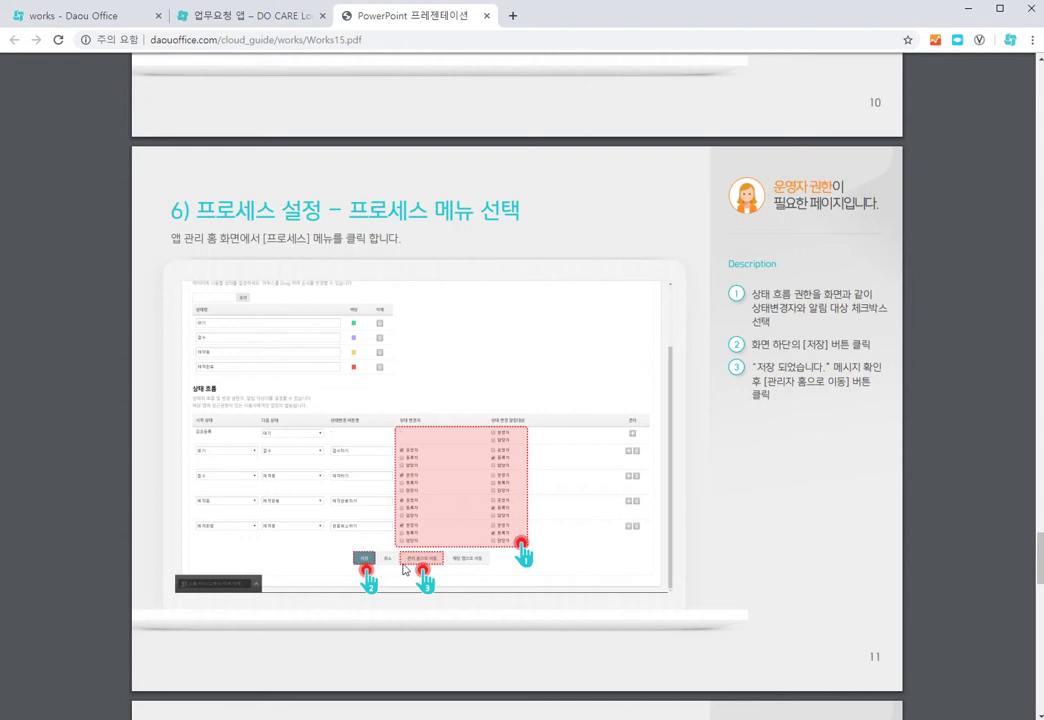
{"action": "scroll", "coordinate": [404, 569], "scroll_direction": "down", "scroll_amount": 6}
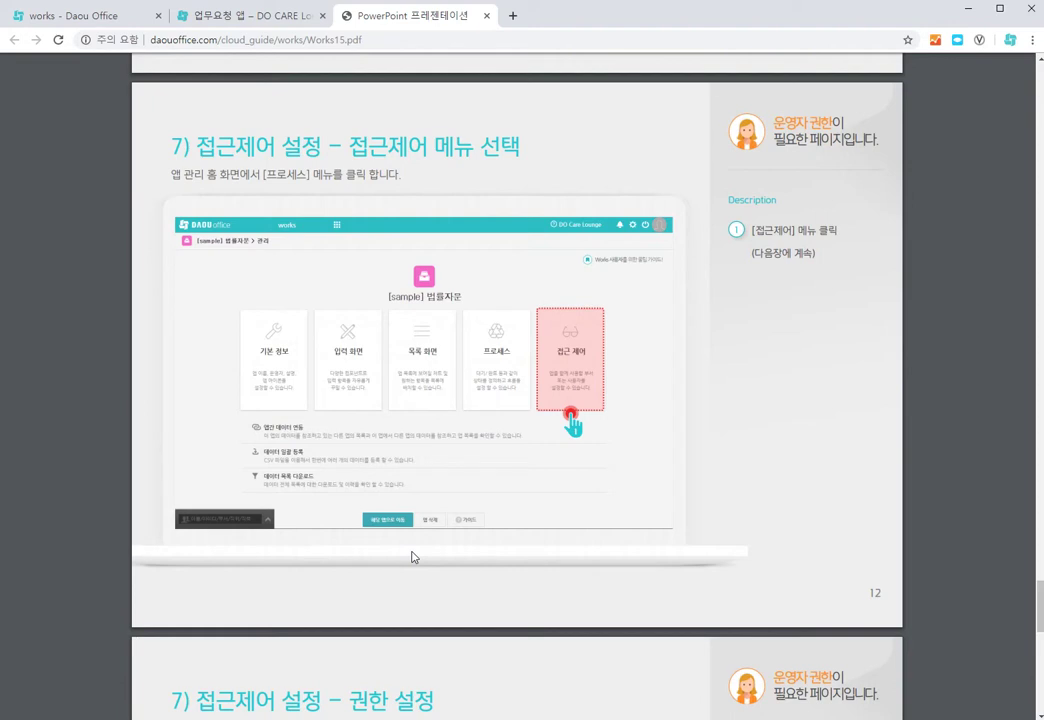
Read the 접근제어 설정 – 권한 설정 slide, then return to the 업무요청 앱 article tab
{"action": "scroll", "coordinate": [414, 557], "scroll_direction": "down", "scroll_amount": 5}
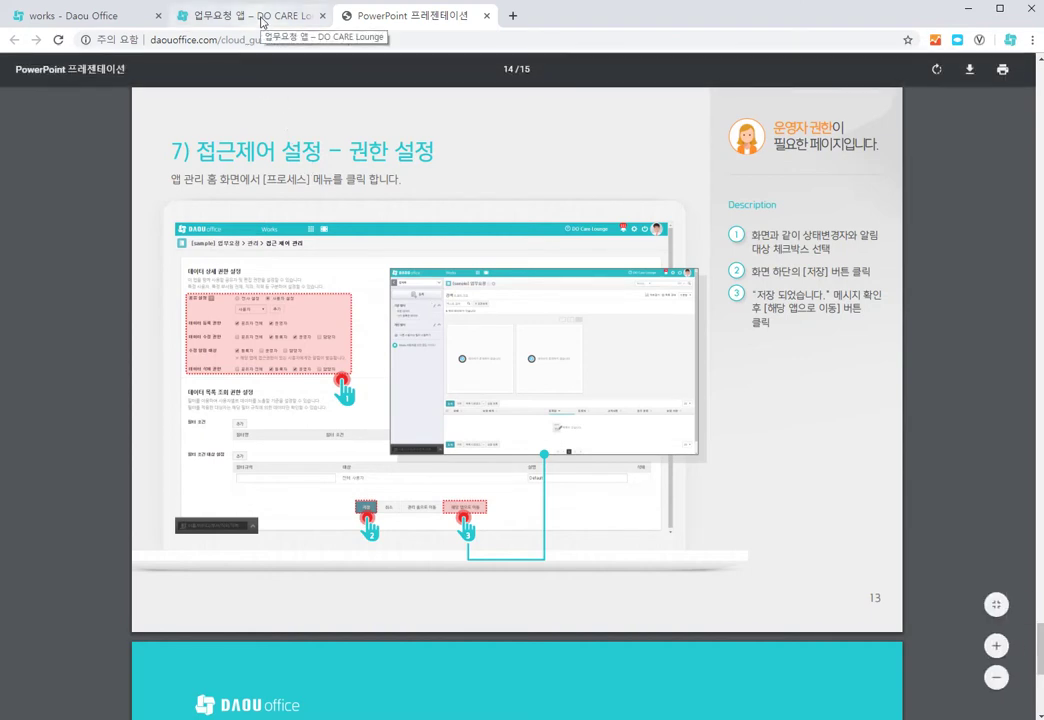
{"action": "left_click", "coordinate": [263, 20]}
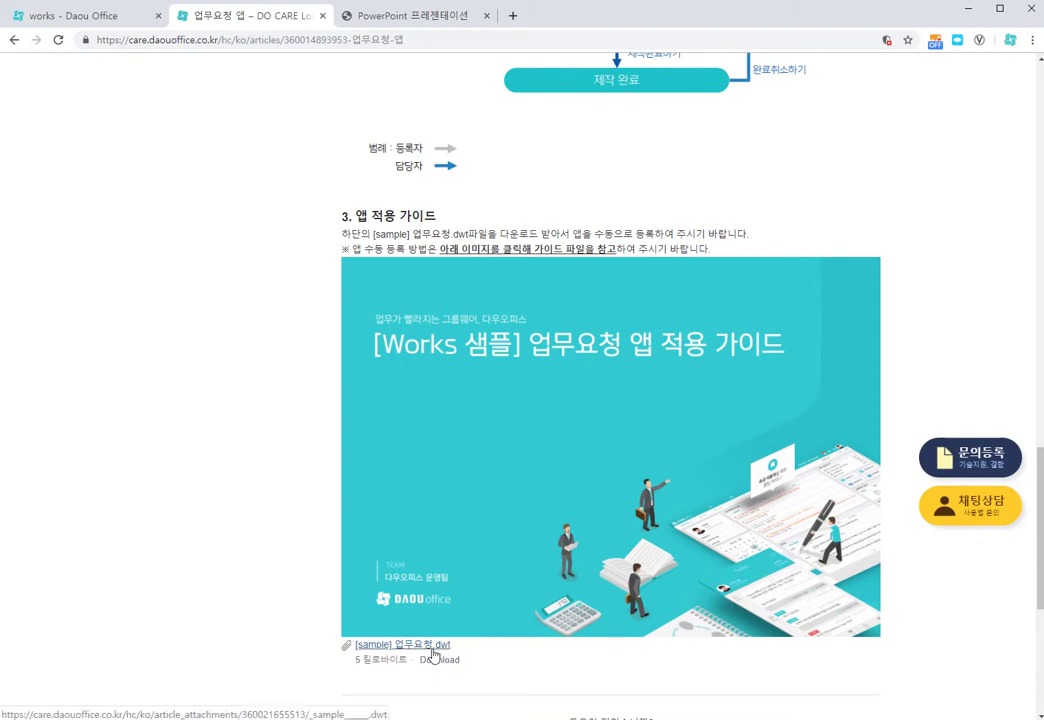
Download [sample] 업무요청.dwt into the Desktop 앱 내보내기 folder
{"action": "left_click", "coordinate": [433, 653]}
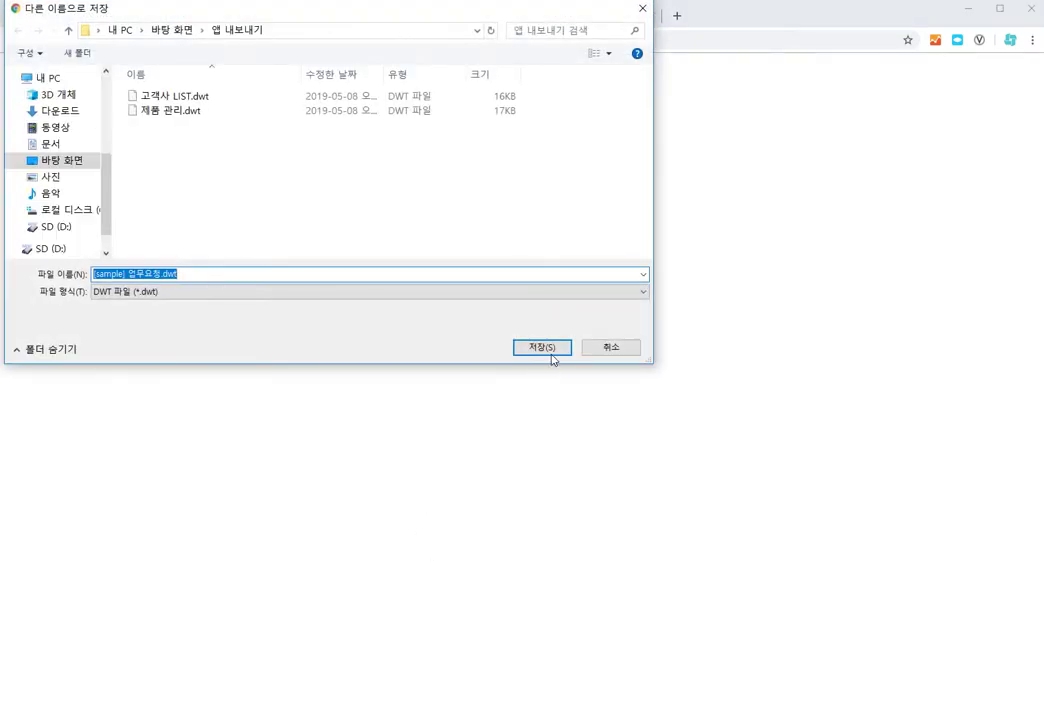
{"action": "left_click", "coordinate": [551, 358]}
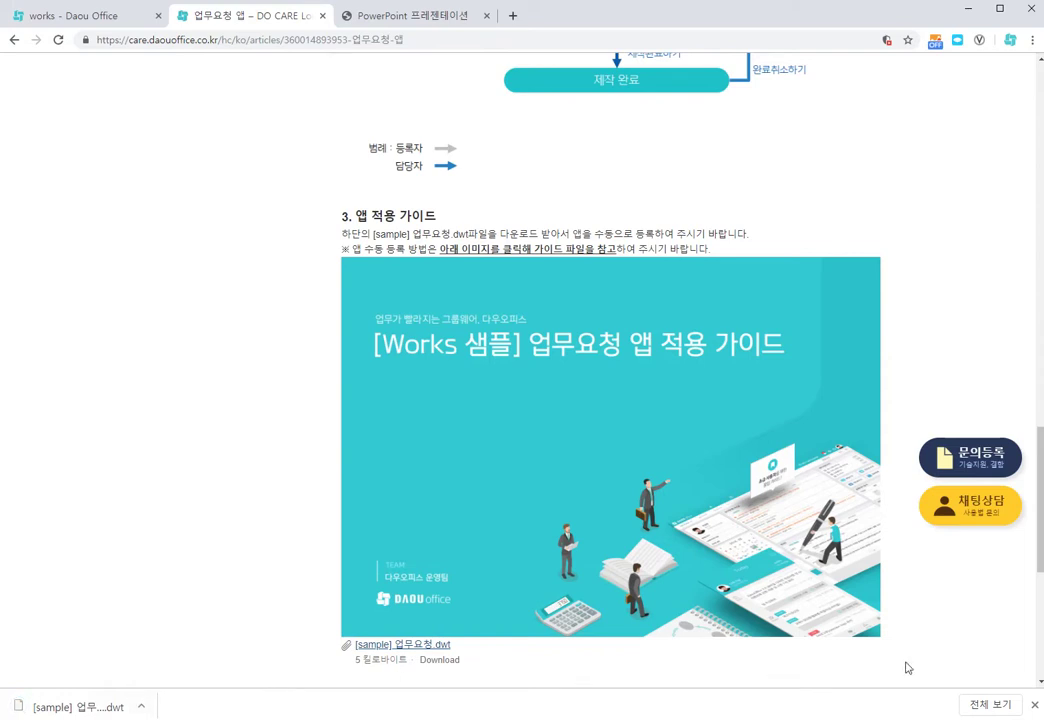
{"action": "left_click", "coordinate": [1034, 711]}
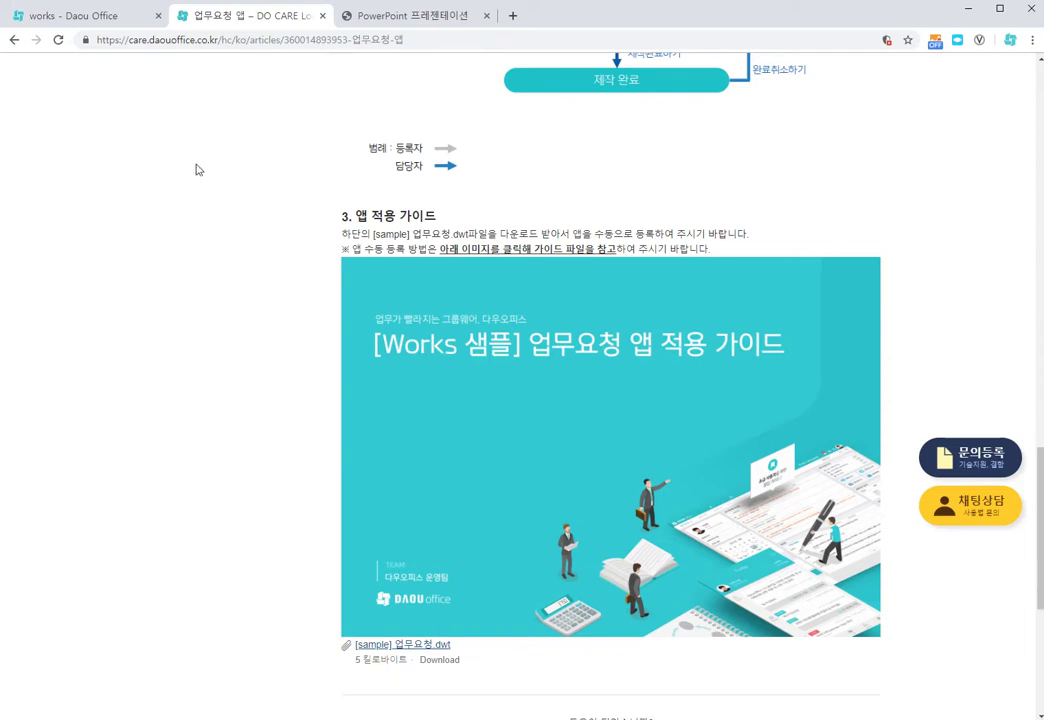
Import the [sample] 업무요청.dwt file on the Works 앱 가져오기 tab
{"action": "left_click", "coordinate": [133, 22]}
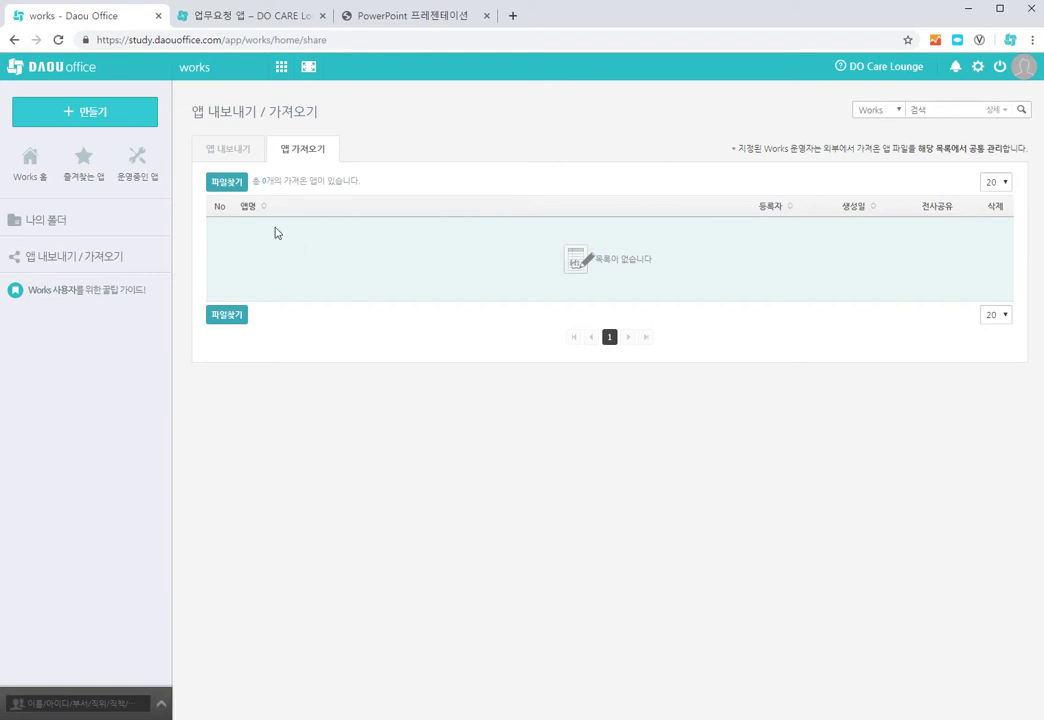
{"action": "left_click", "coordinate": [240, 186]}
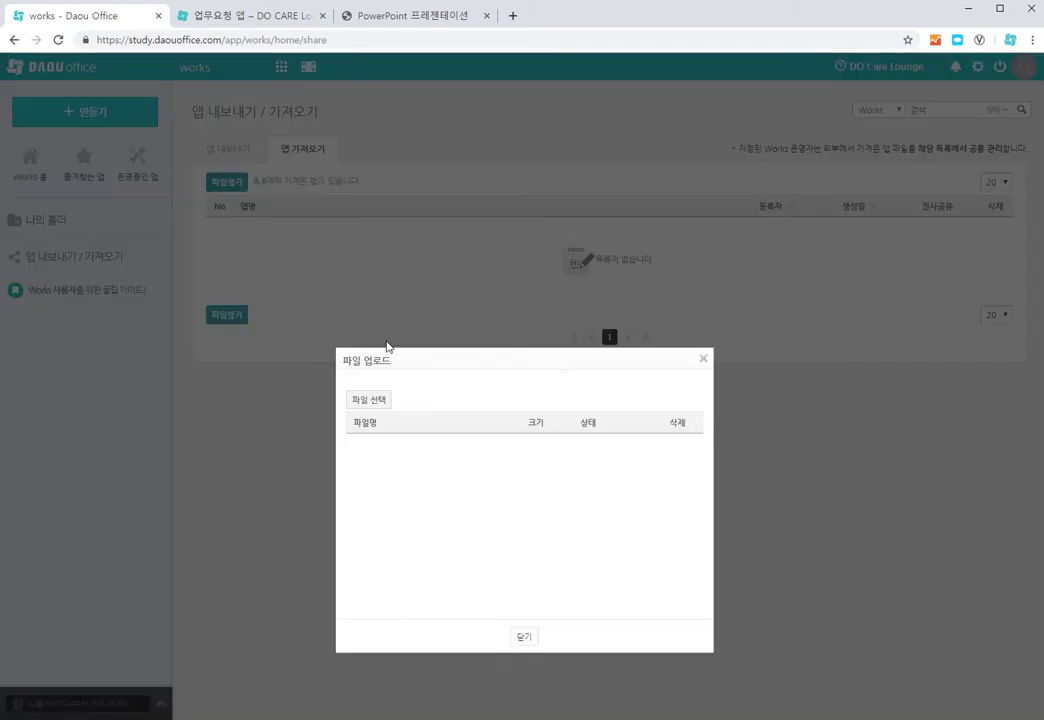
{"action": "left_click", "coordinate": [370, 401]}
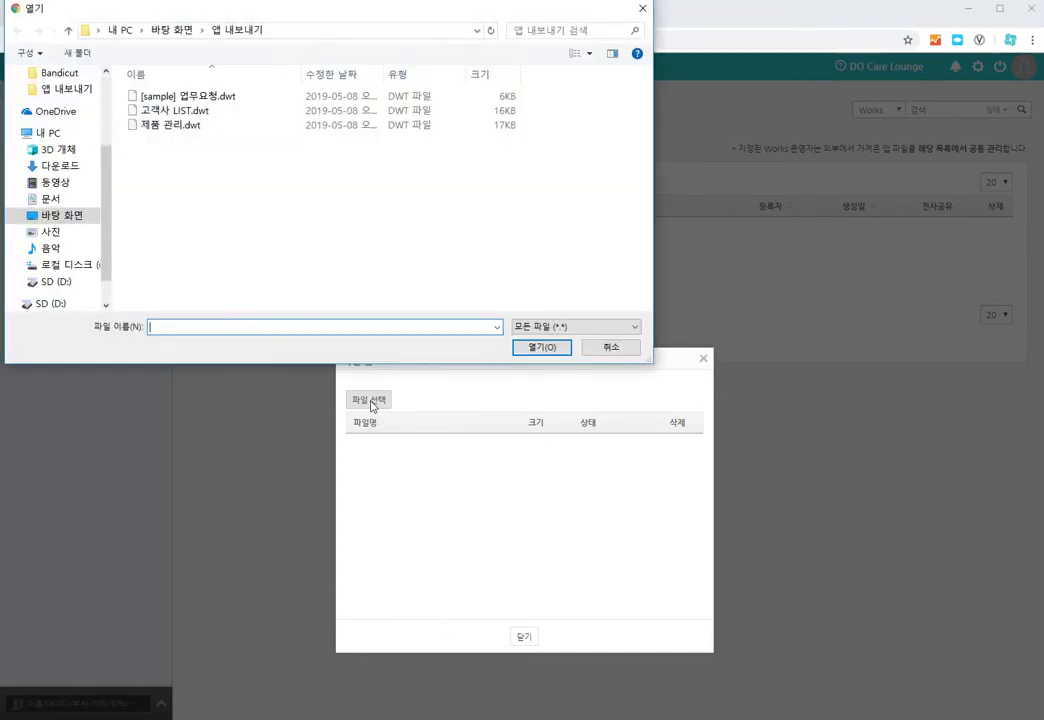
{"action": "left_click", "coordinate": [224, 100]}
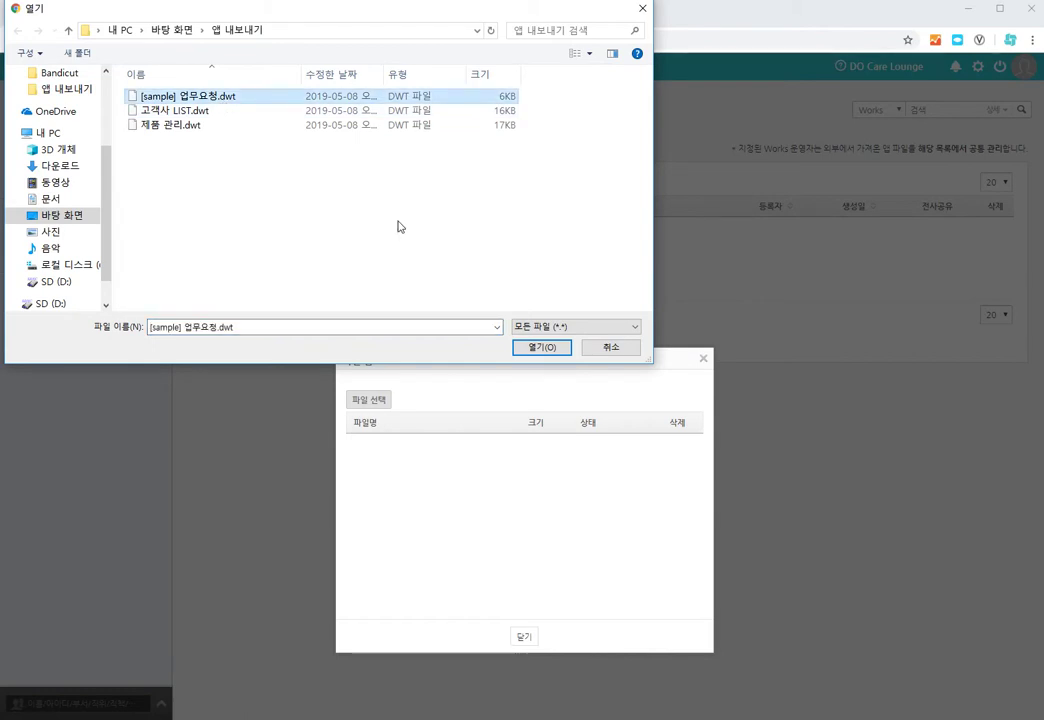
{"action": "left_click", "coordinate": [542, 348]}
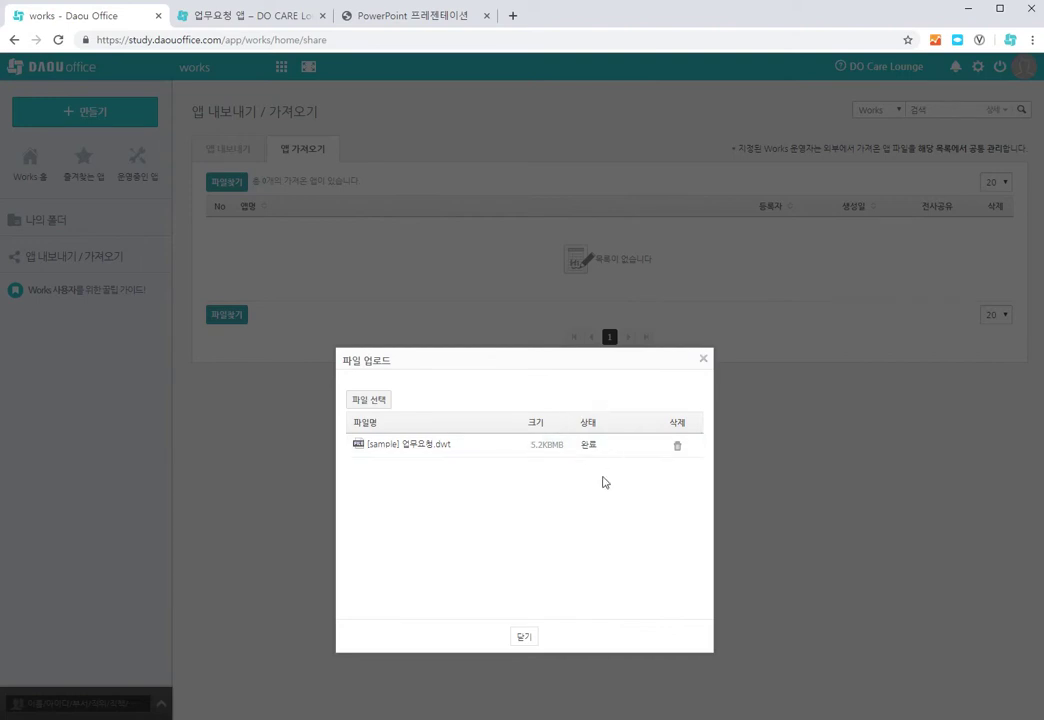
{"action": "left_click", "coordinate": [525, 638]}
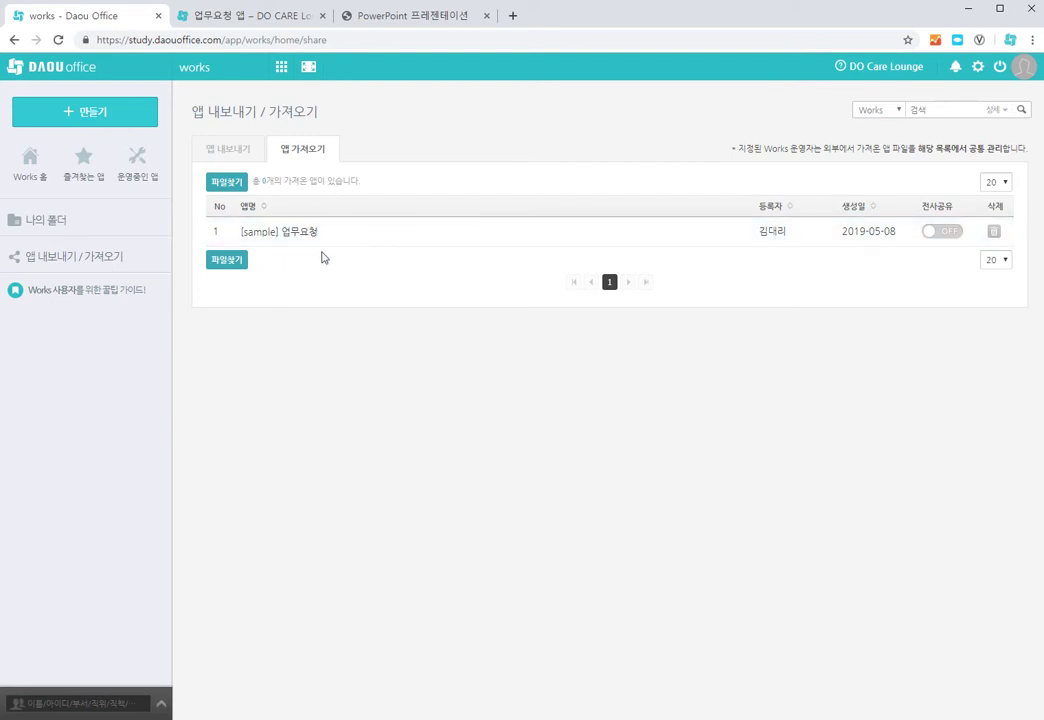
Turn on 전사공유 company-wide sharing for the imported [sample] 업무요청 app
{"action": "left_click", "coordinate": [953, 237]}
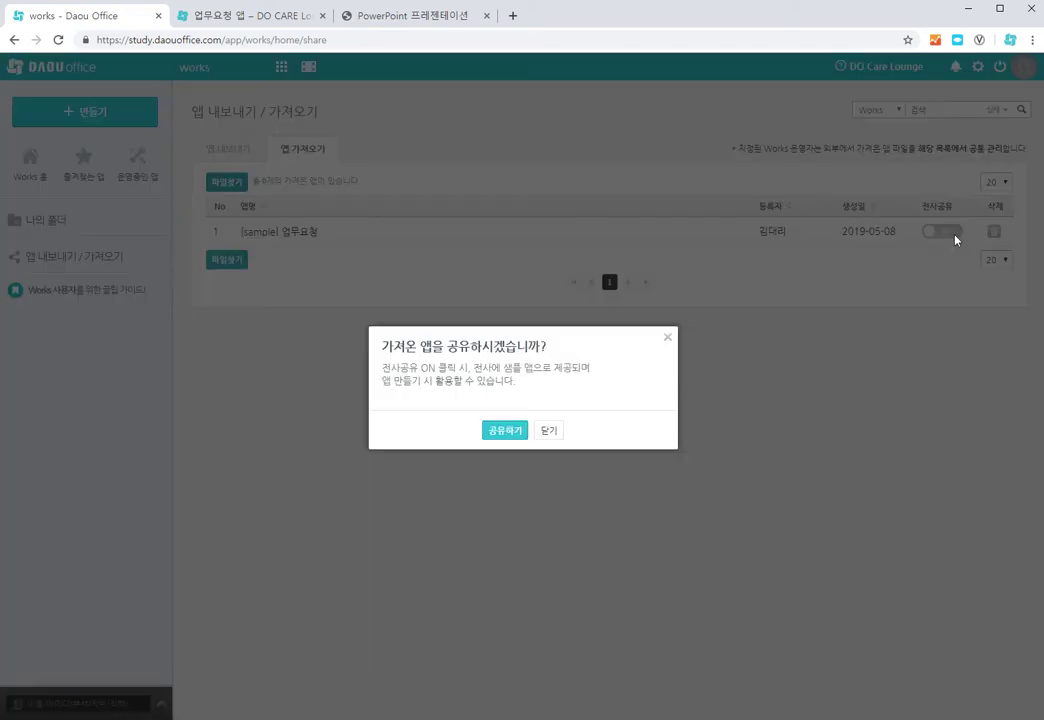
{"action": "left_click", "coordinate": [504, 431]}
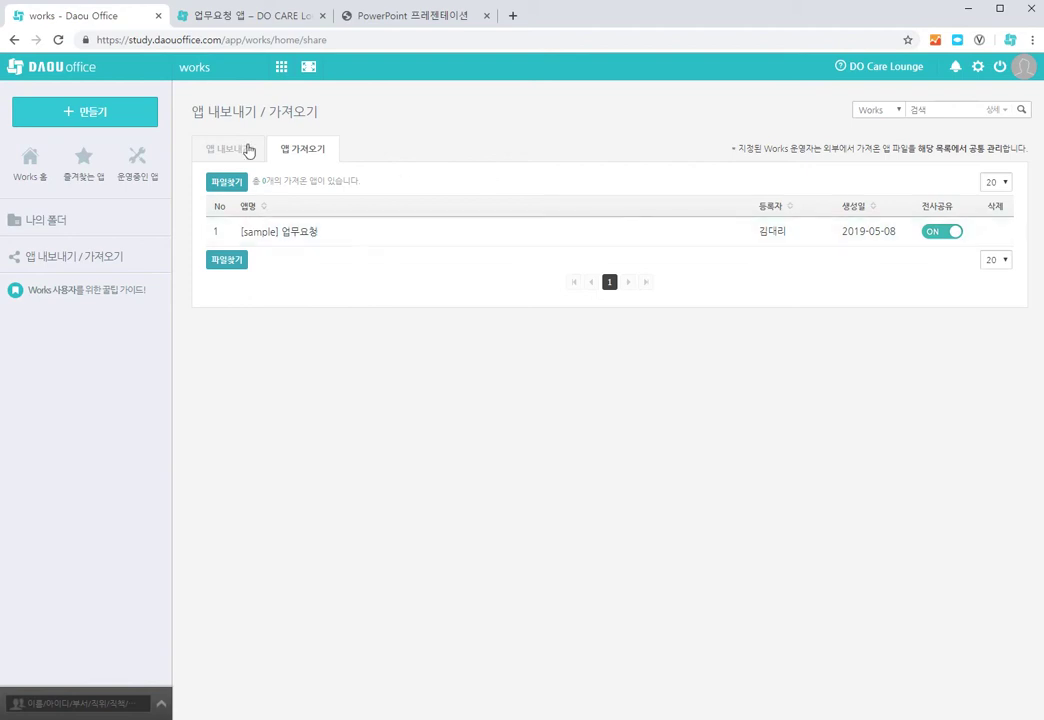
{"action": "left_click", "coordinate": [87, 120]}
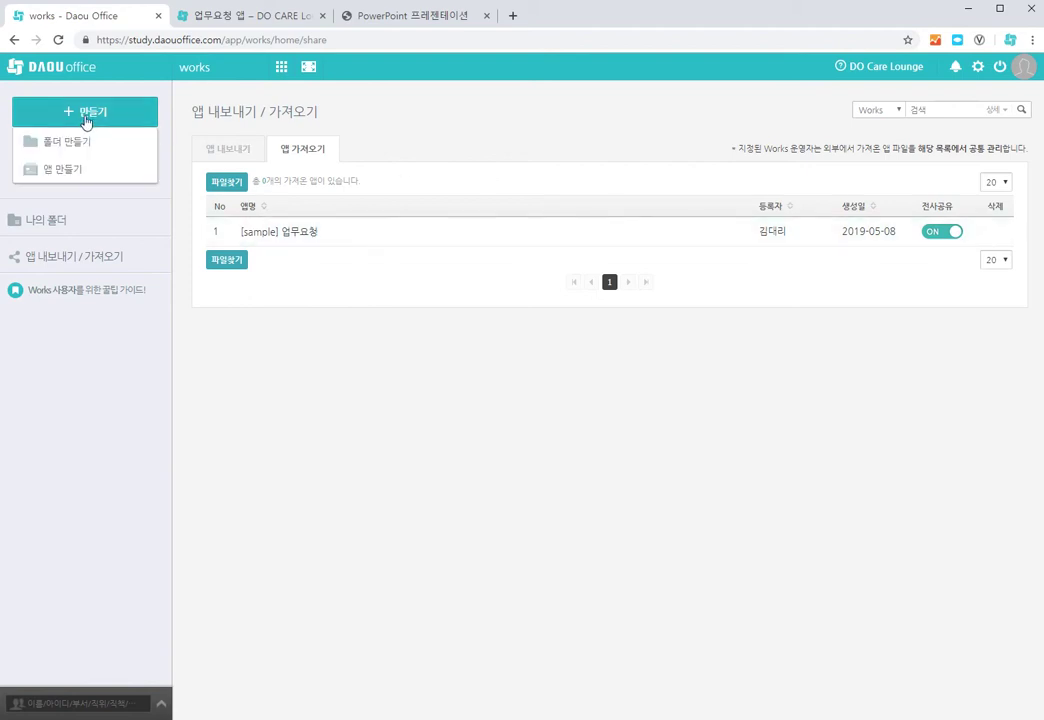
Create an app from the [sample] 업무요청 template named 업무요청관리 with the green people icon
{"action": "left_click", "coordinate": [66, 170]}
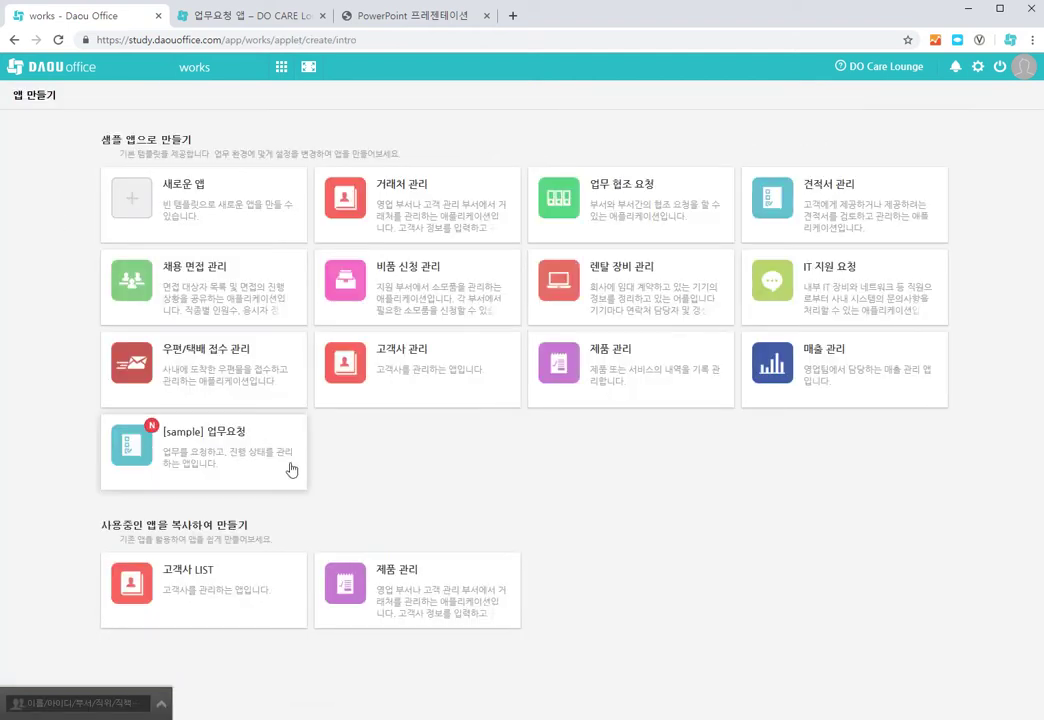
{"action": "left_click", "coordinate": [208, 458]}
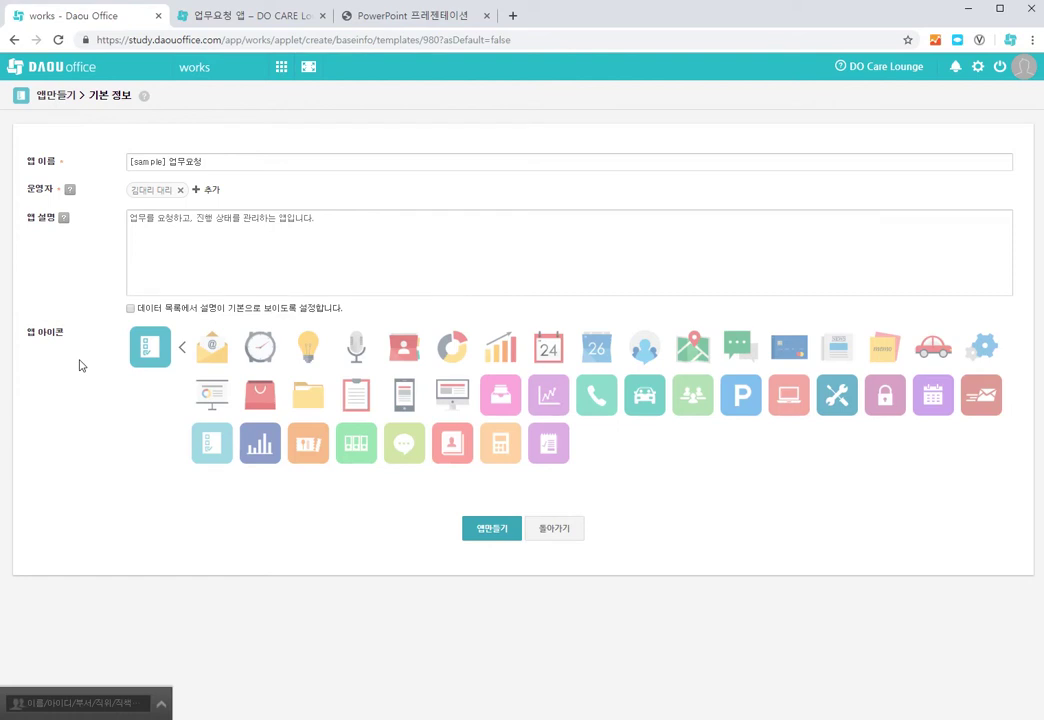
{"action": "left_click", "coordinate": [215, 162]}
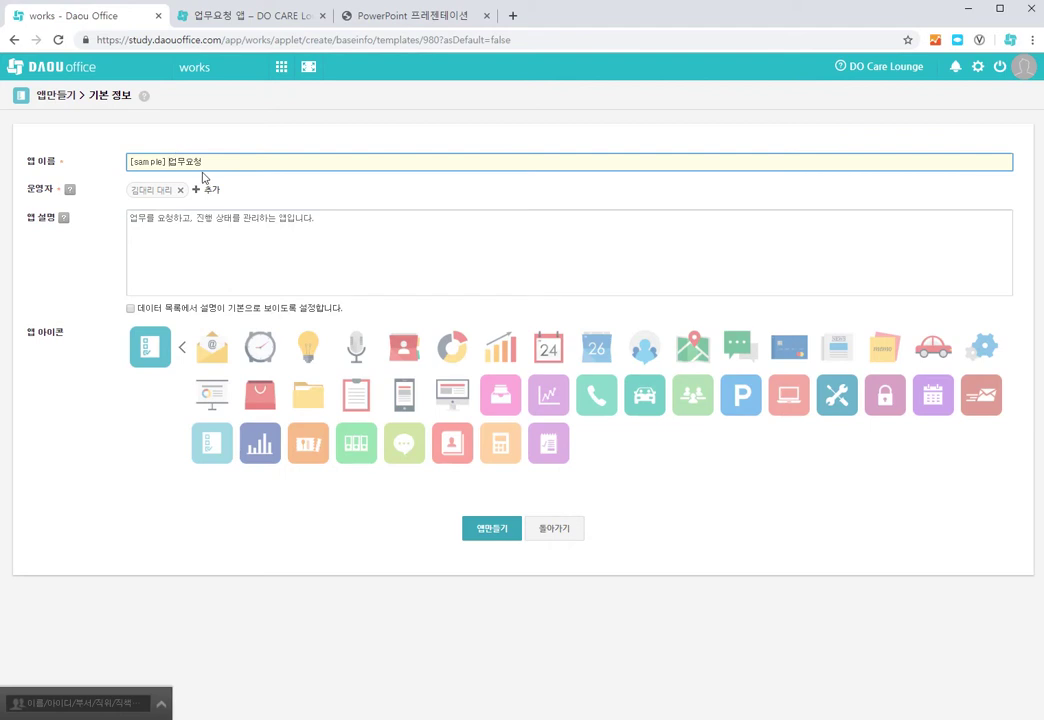
{"action": "key", "text": "BackSpace"}
{"action": "key", "text": "BackSpace"}
{"action": "key", "text": "BackSpace"}
{"action": "key", "text": "BackSpace"}
{"action": "key", "text": "BackSpace"}
{"action": "key", "text": "BackSpace"}
{"action": "key", "text": "BackSpace"}
{"action": "key", "text": "BackSpace"}
{"action": "key", "text": "BackSpace"}
{"action": "type", "text": "ㄱ관리"}
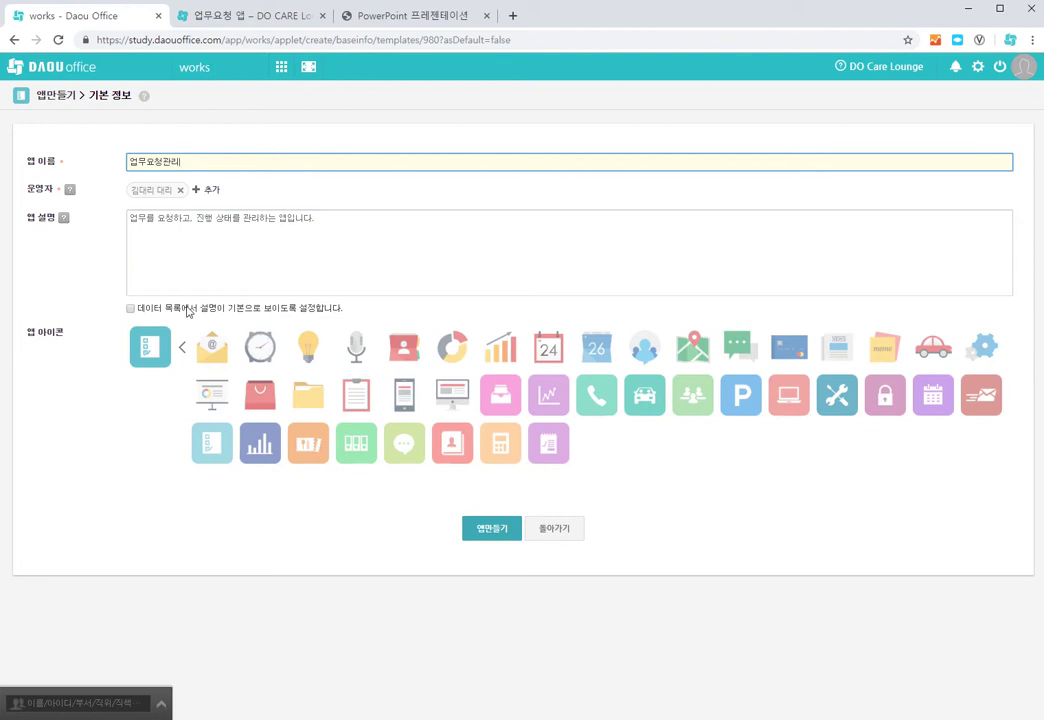
{"action": "left_click", "coordinate": [692, 395]}
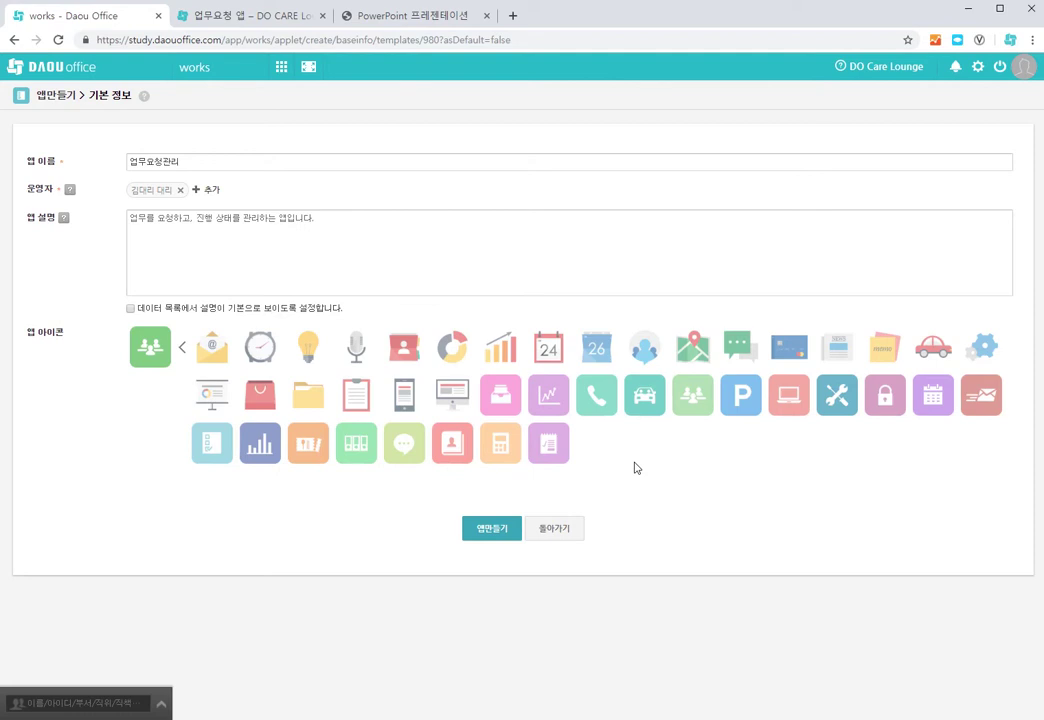
{"action": "left_click", "coordinate": [492, 530]}
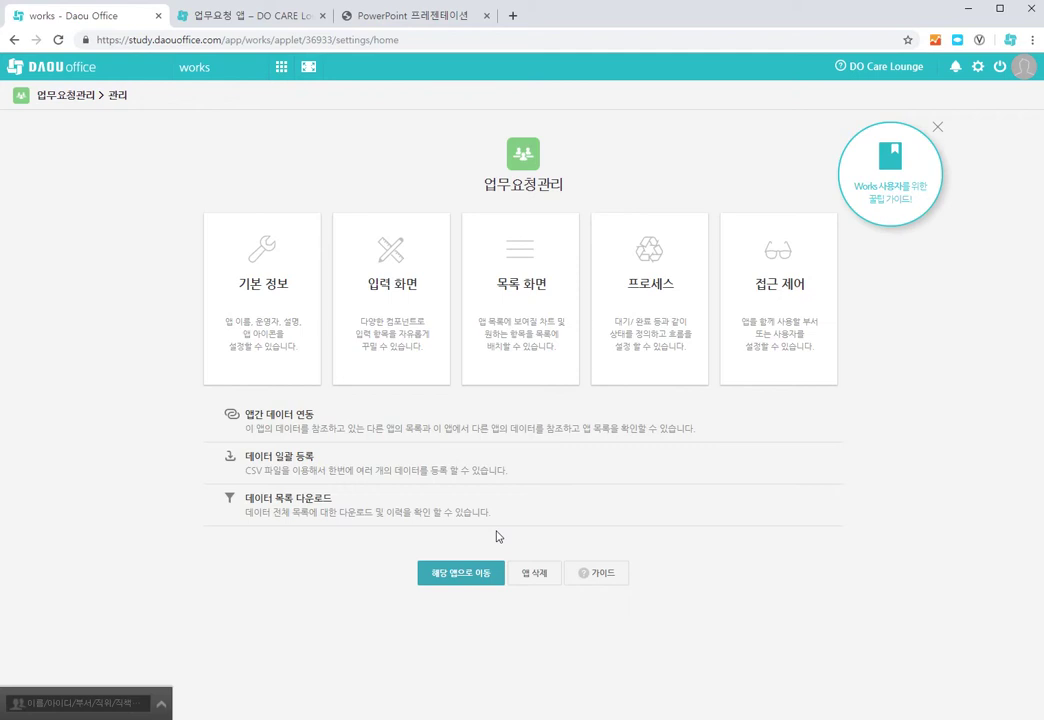
Add a user-picker field named 담당자 above 고객사명 in the input form and save
{"action": "left_click", "coordinate": [402, 336]}
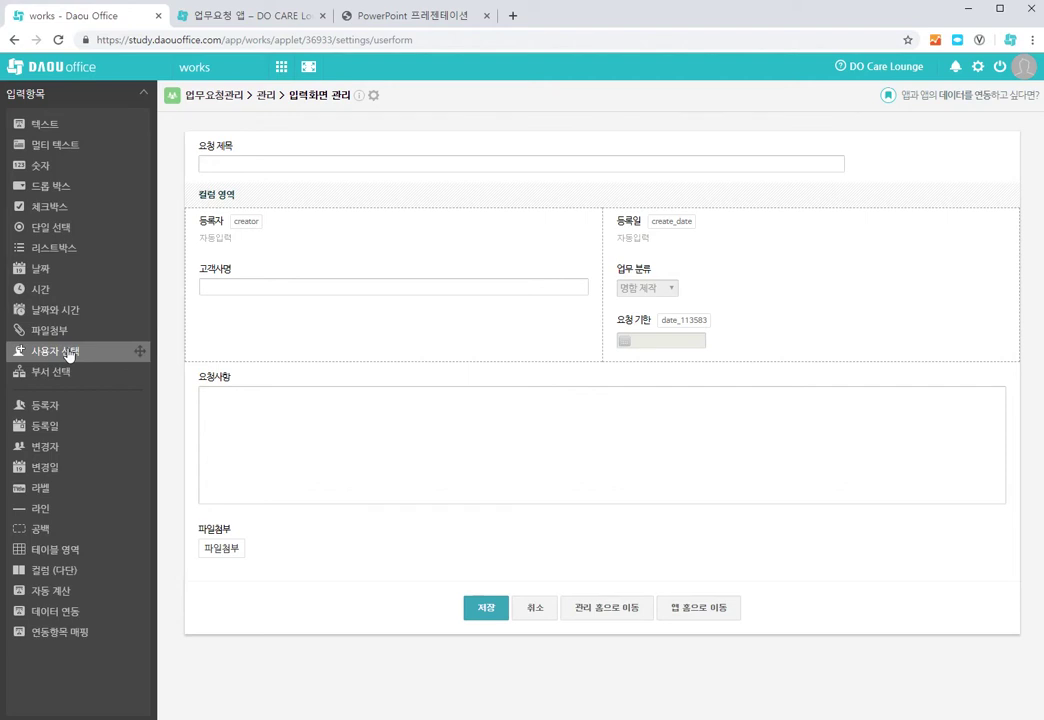
{"action": "left_click_drag", "start_coordinate": [69, 355], "coordinate": [297, 277]}
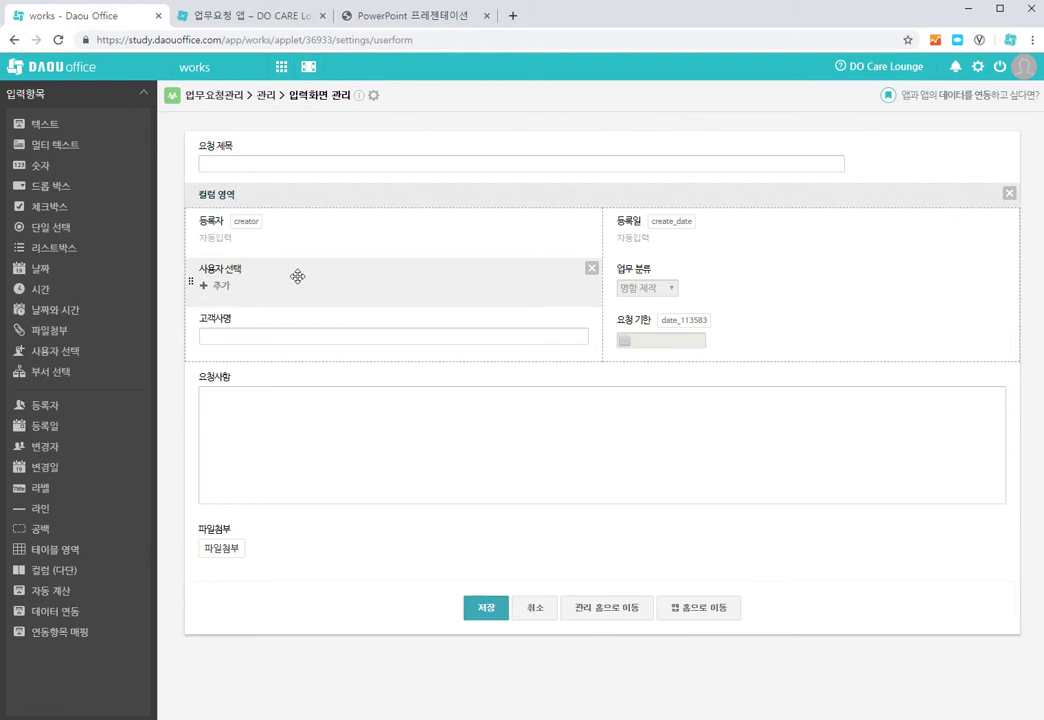
{"action": "left_click", "coordinate": [297, 277]}
{"action": "left_click", "coordinate": [68, 164]}
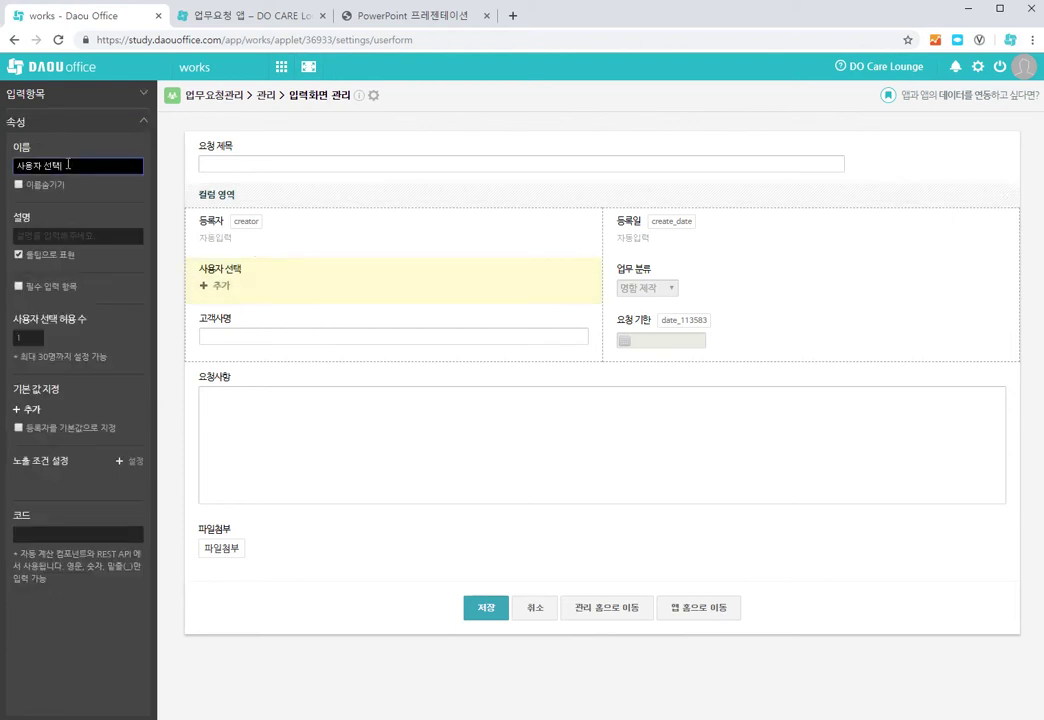
{"action": "key", "text": "BackSpace"}
{"action": "key", "text": "BackSpace"}
{"action": "key", "text": "BackSpace"}
{"action": "key", "text": "BackSpace"}
{"action": "key", "text": "BackSpace"}
{"action": "key", "text": "BackSpace"}
{"action": "type", "text": "담당자"}
{"action": "left_click", "coordinate": [493, 617]}
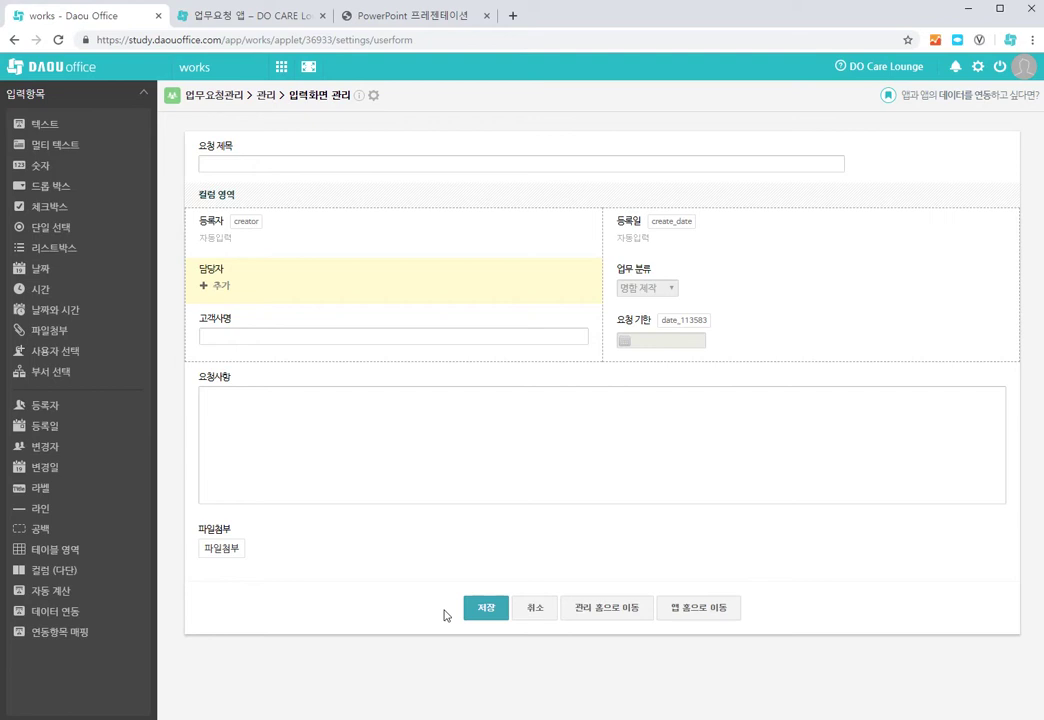
Let 담당자 change status in the 대기, 접수, 제작중 and 제작완료 steps and save the workflow
{"action": "left_click", "coordinate": [607, 608]}
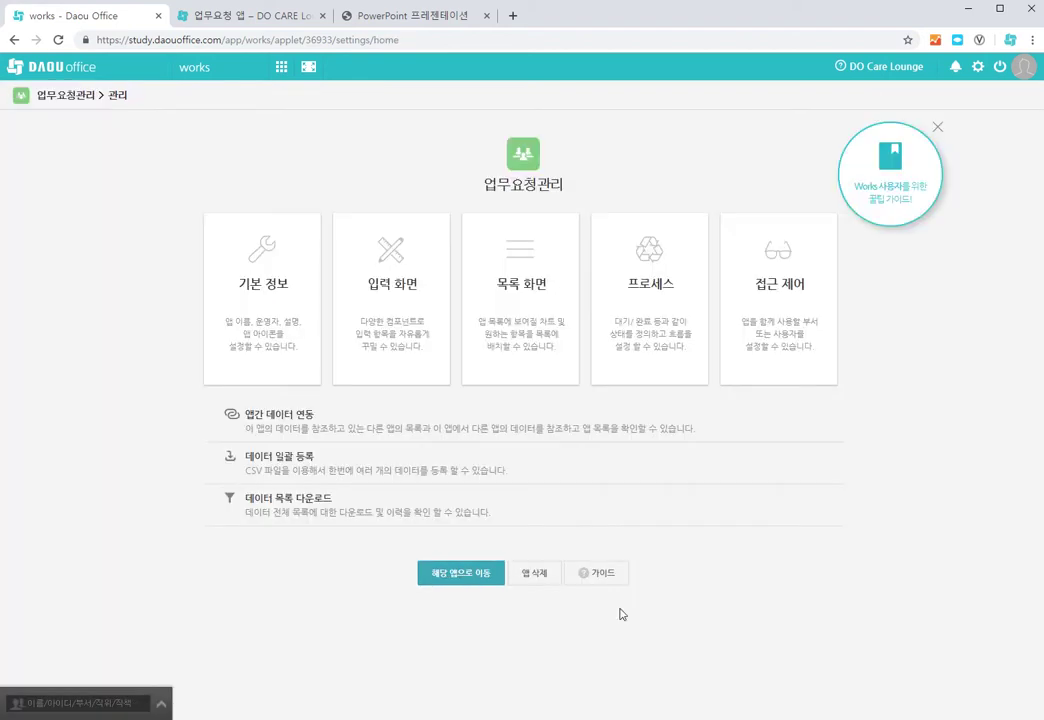
{"action": "left_click", "coordinate": [651, 351]}
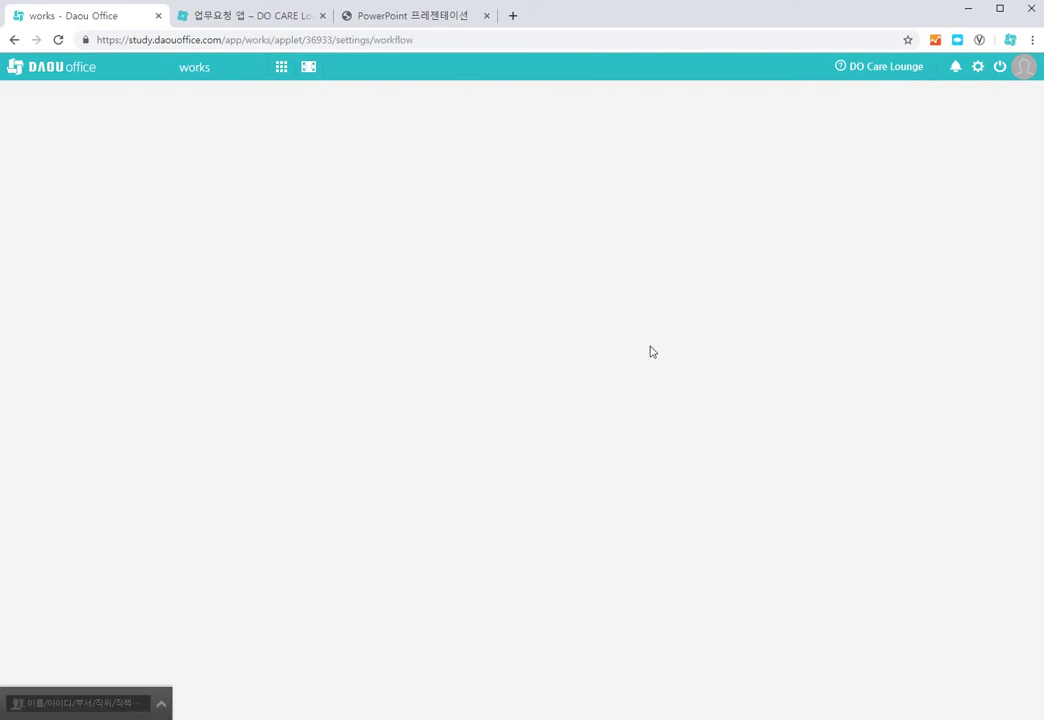
{"action": "scroll", "coordinate": [620, 360], "scroll_direction": "down", "scroll_amount": 2}
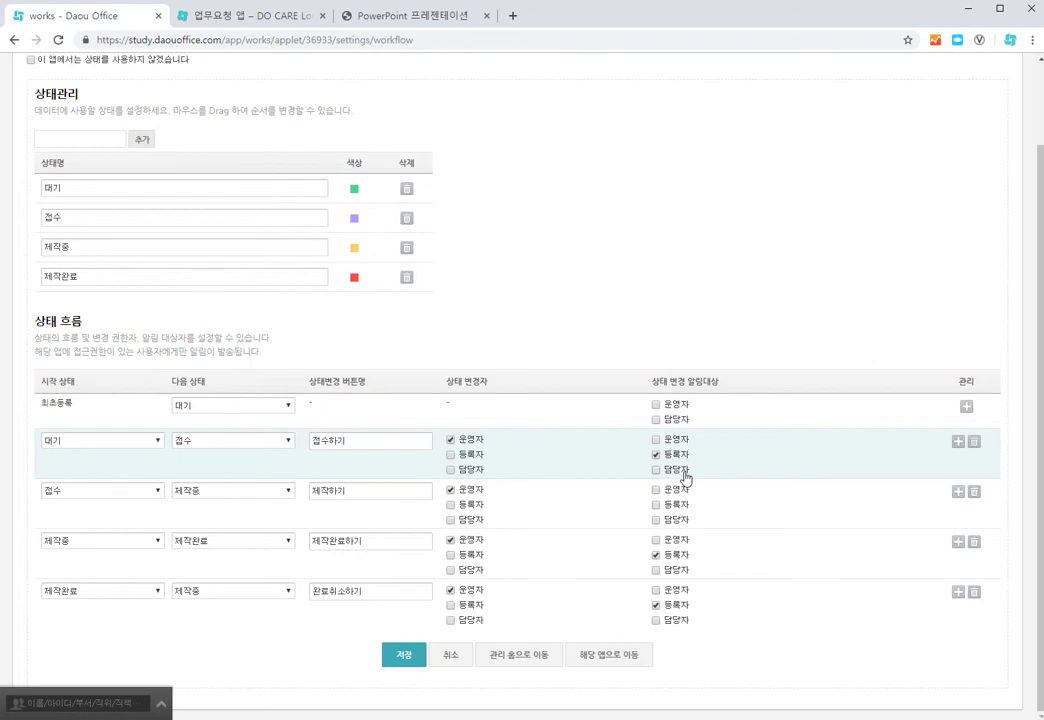
{"action": "left_click", "coordinate": [451, 470]}
{"action": "left_click", "coordinate": [451, 520]}
{"action": "left_click", "coordinate": [451, 570]}
{"action": "left_click", "coordinate": [451, 620]}
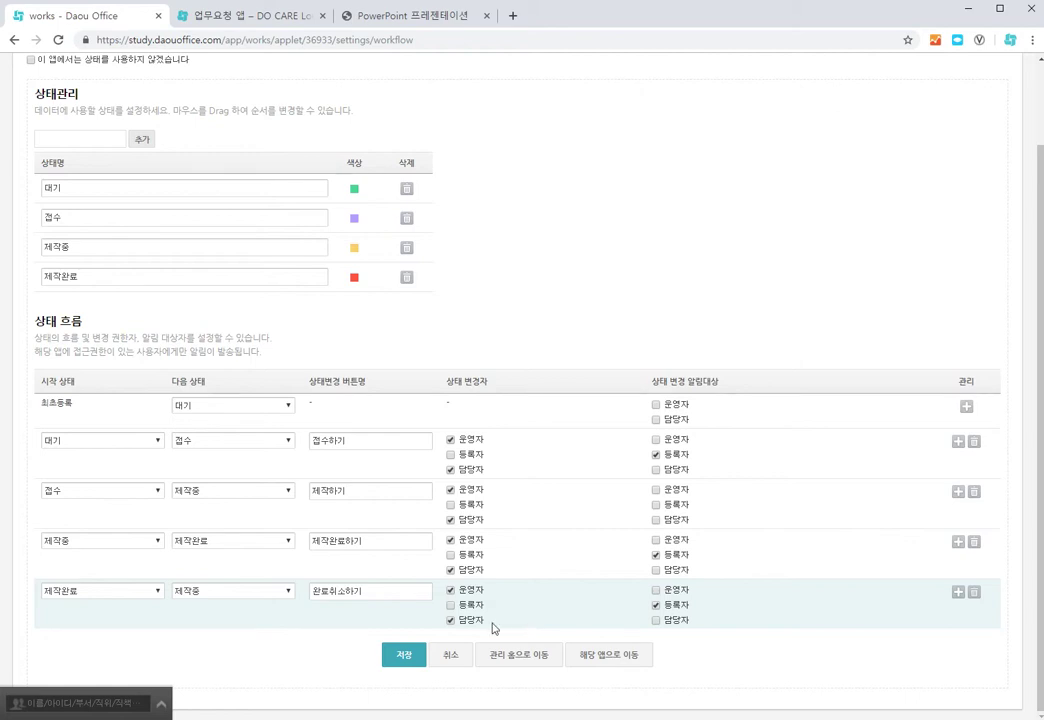
{"action": "left_click", "coordinate": [401, 664]}
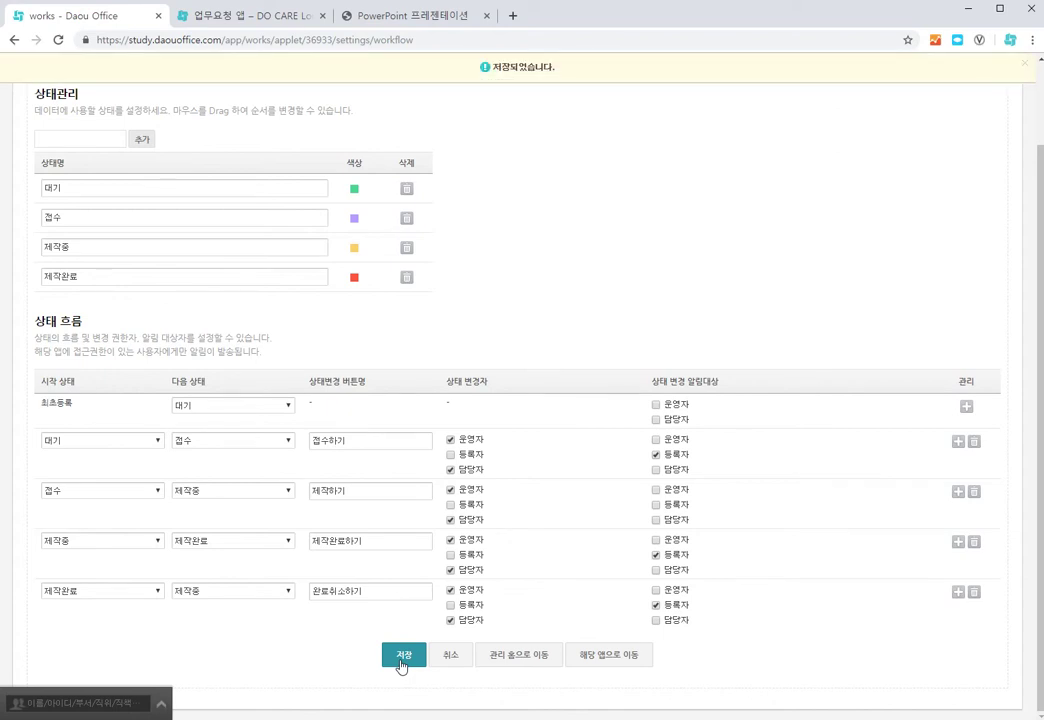
Open access control and browse the department-sharing picker, closing it without selecting anything
{"action": "left_click", "coordinate": [510, 655]}
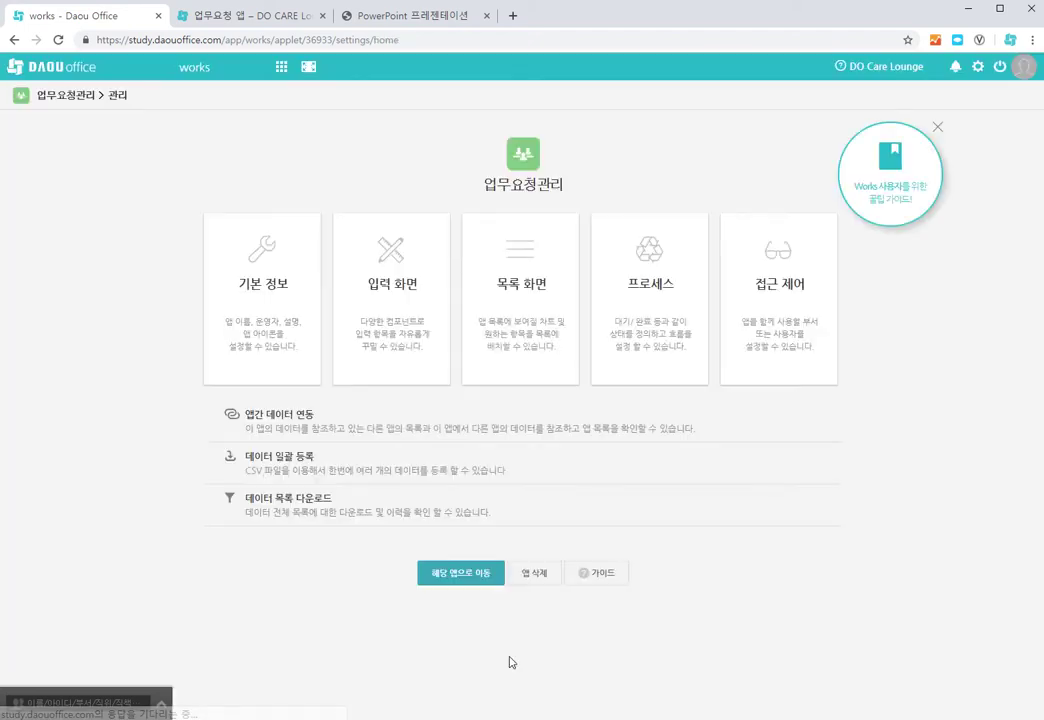
{"action": "left_click", "coordinate": [787, 363]}
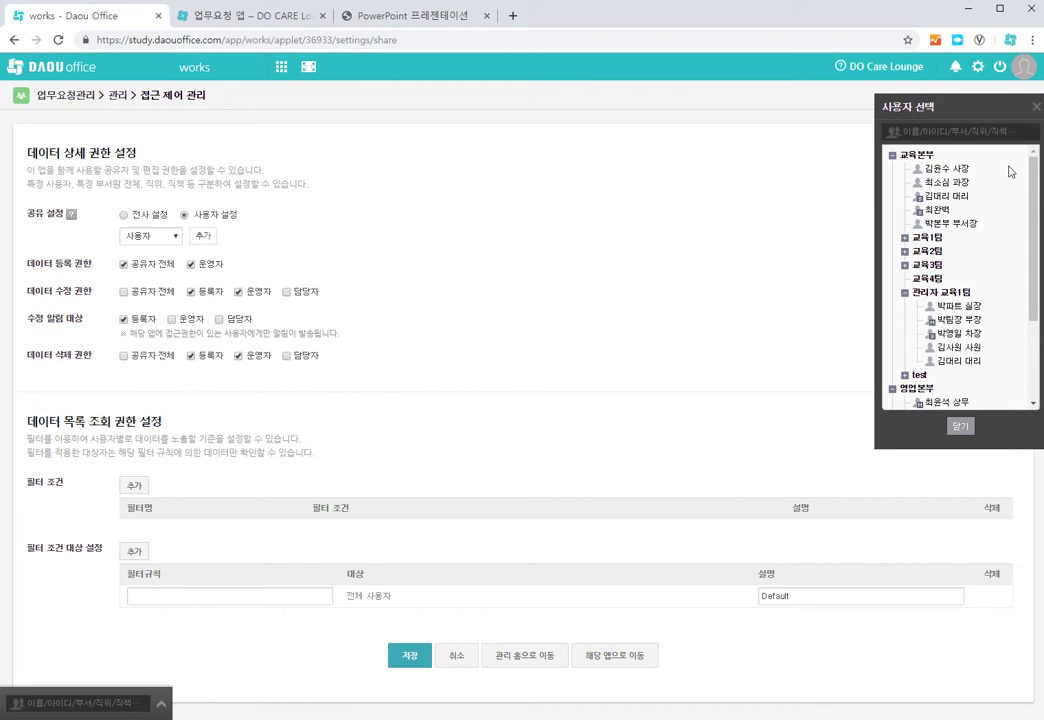
{"action": "left_click", "coordinate": [1036, 106]}
{"action": "left_click", "coordinate": [177, 240]}
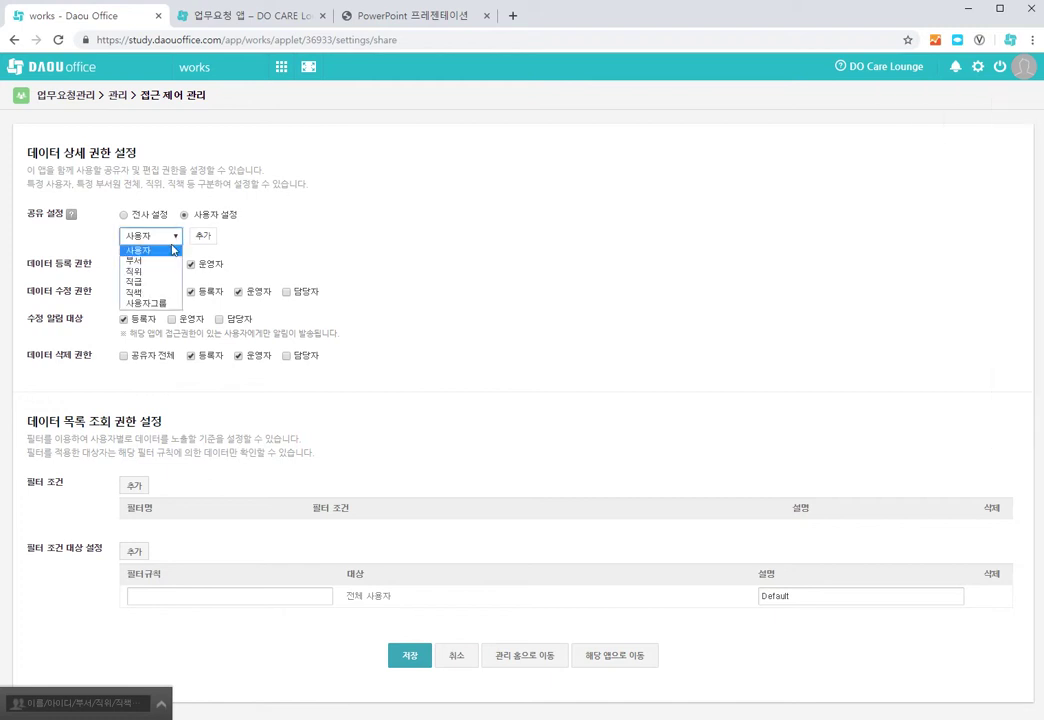
{"action": "left_click", "coordinate": [180, 260]}
{"action": "left_click", "coordinate": [201, 243]}
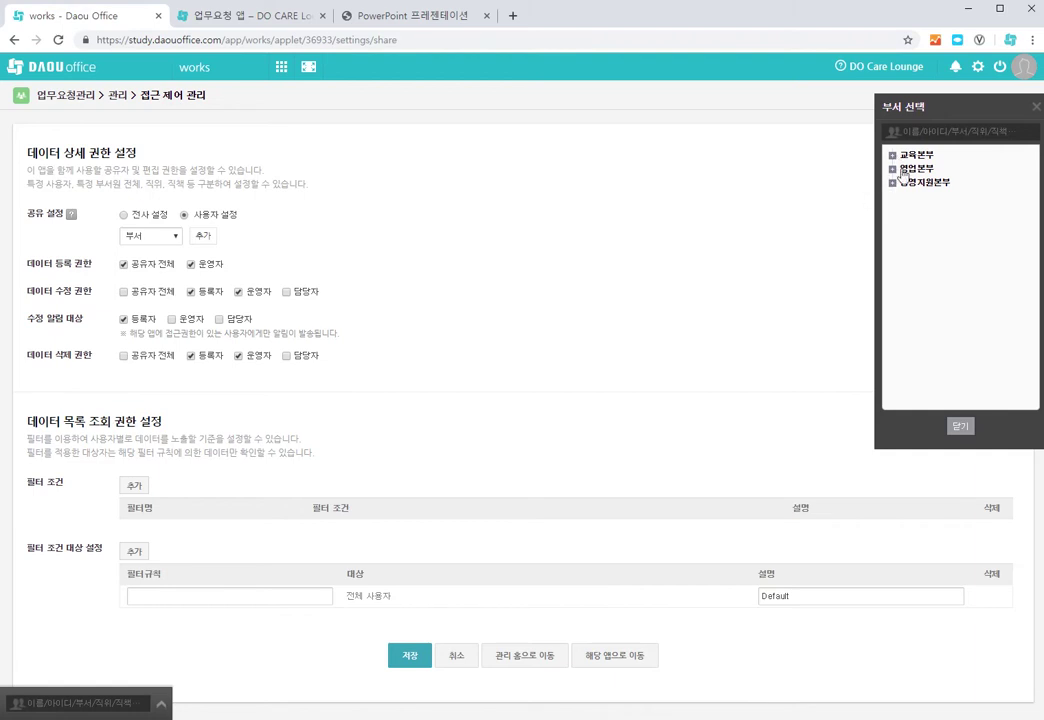
{"action": "left_click", "coordinate": [893, 156]}
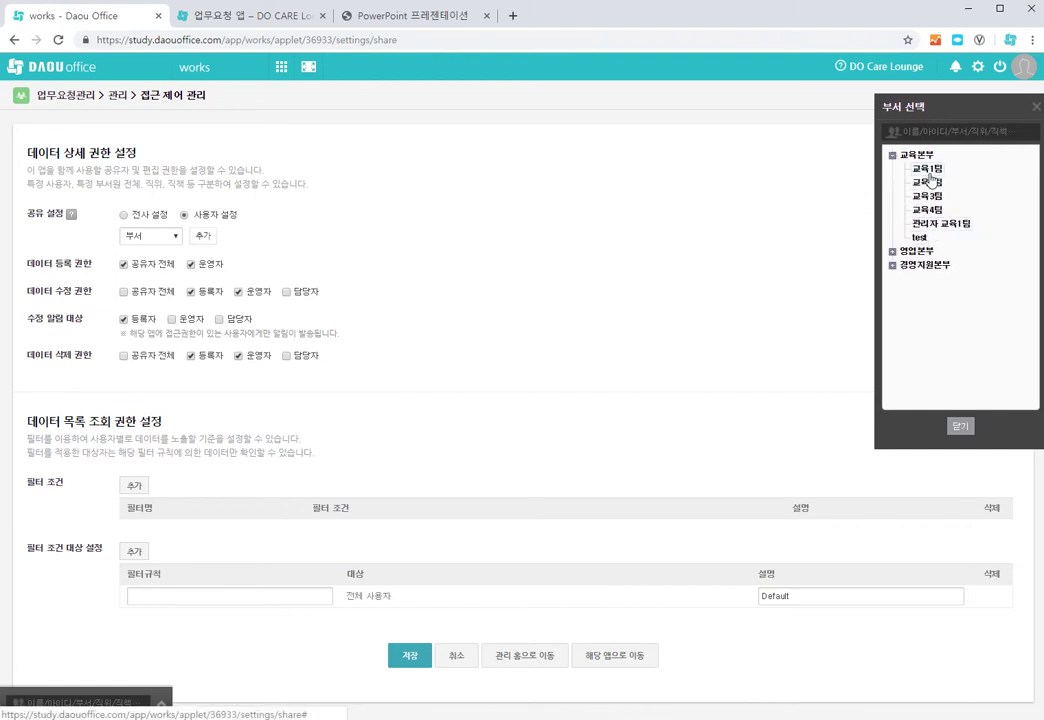
{"action": "left_click", "coordinate": [1035, 107]}
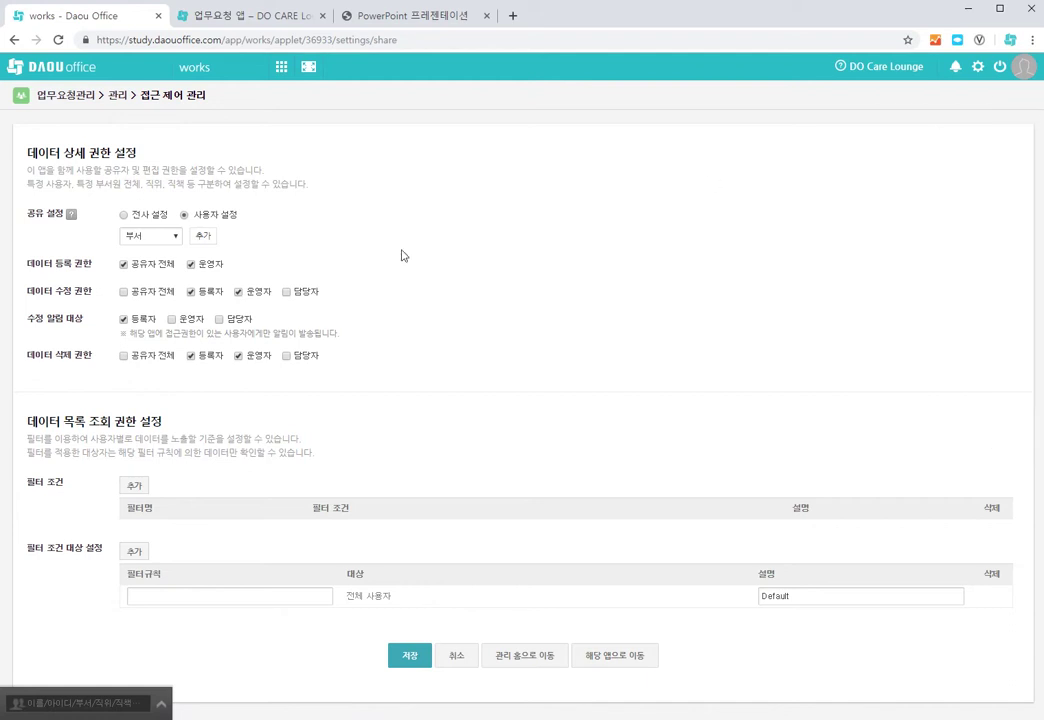
Share the app company-wide, grant 담당자 data edit and delete rights, and save
{"action": "left_click", "coordinate": [124, 216]}
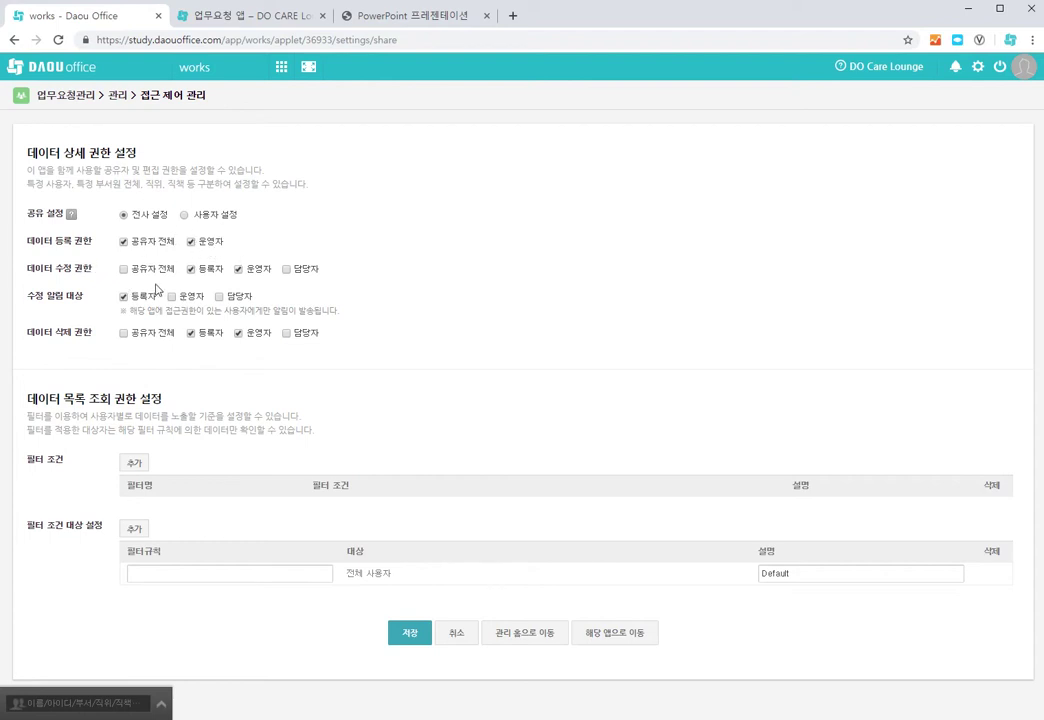
{"action": "left_click", "coordinate": [287, 269]}
{"action": "left_click", "coordinate": [288, 337]}
{"action": "left_click", "coordinate": [410, 636]}
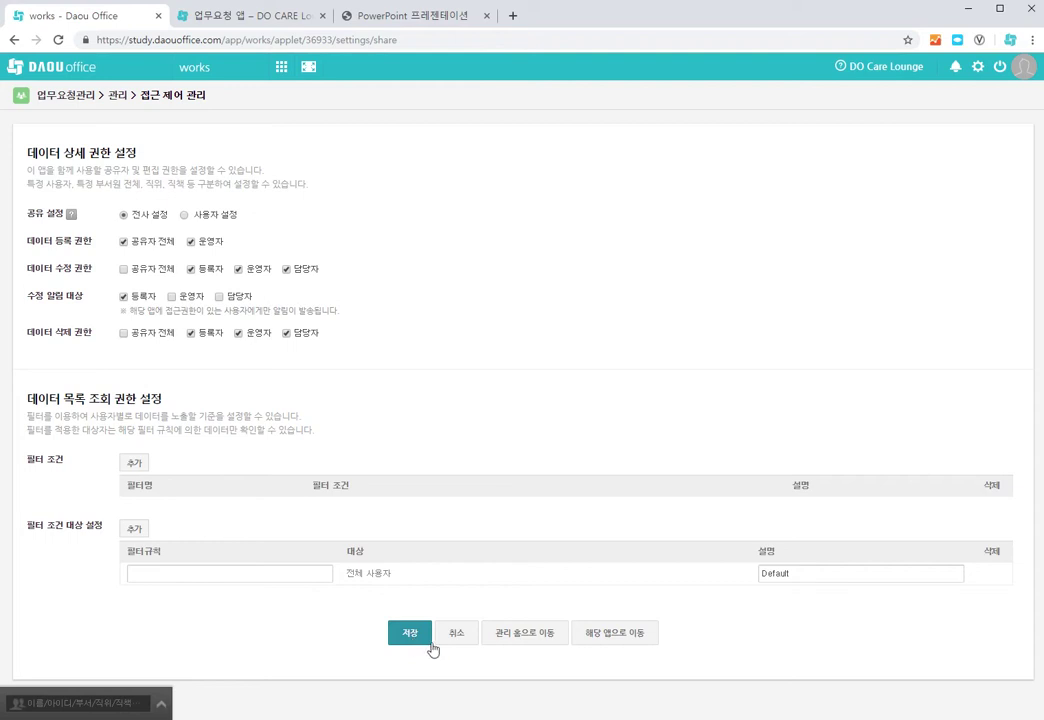
{"action": "left_click", "coordinate": [601, 636]}
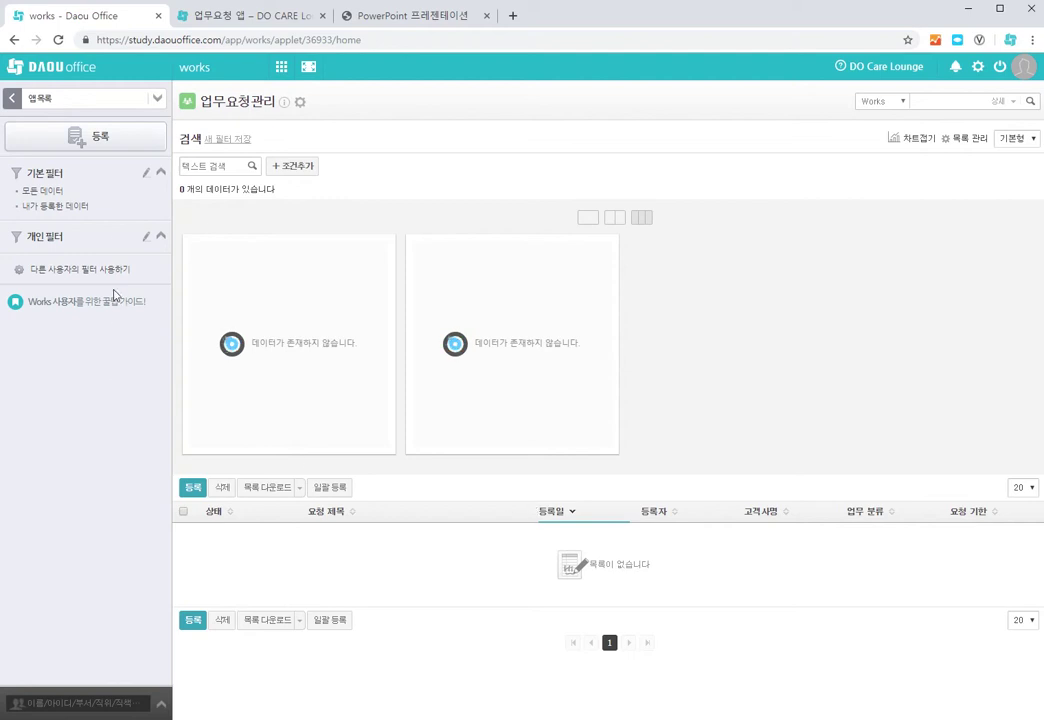
Start a new request titled 홈페이지형 블로그 제작의 건 and assign it to a staff member
{"action": "left_click", "coordinate": [100, 143]}
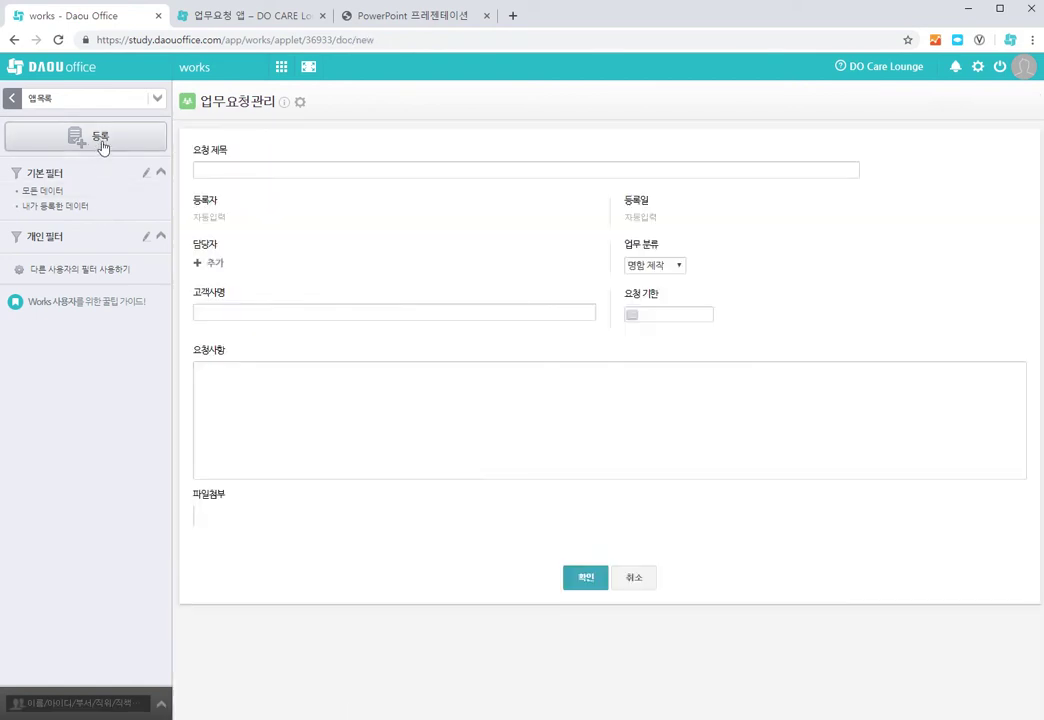
{"action": "left_click", "coordinate": [245, 171]}
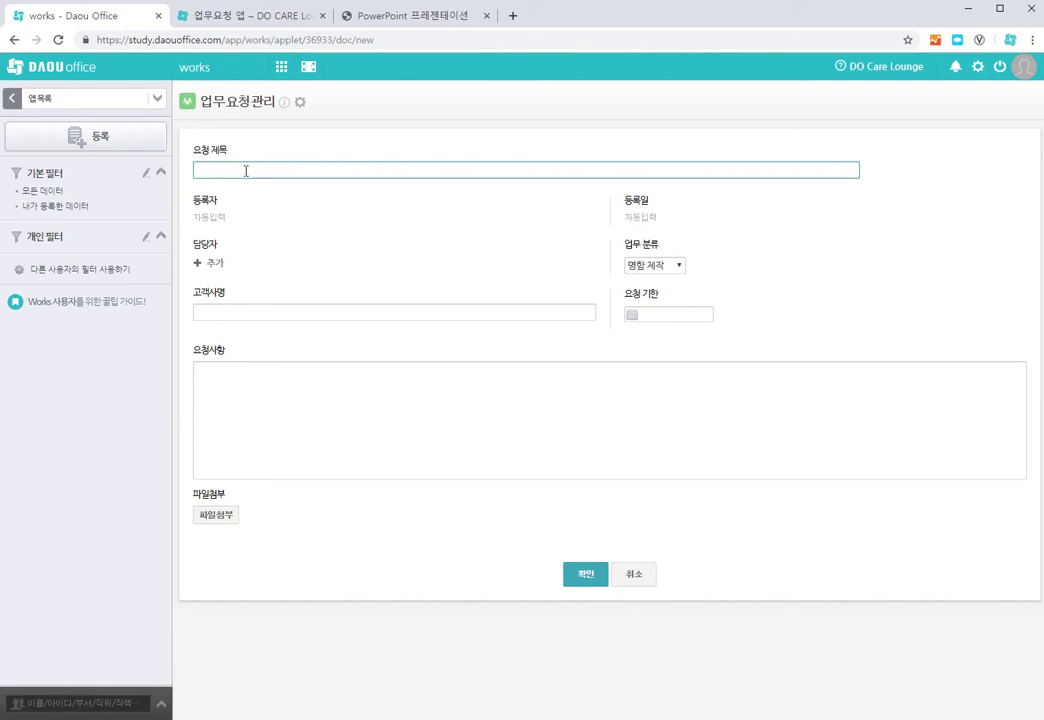
{"action": "left_click", "coordinate": [245, 171]}
{"action": "left_click", "coordinate": [259, 221]}
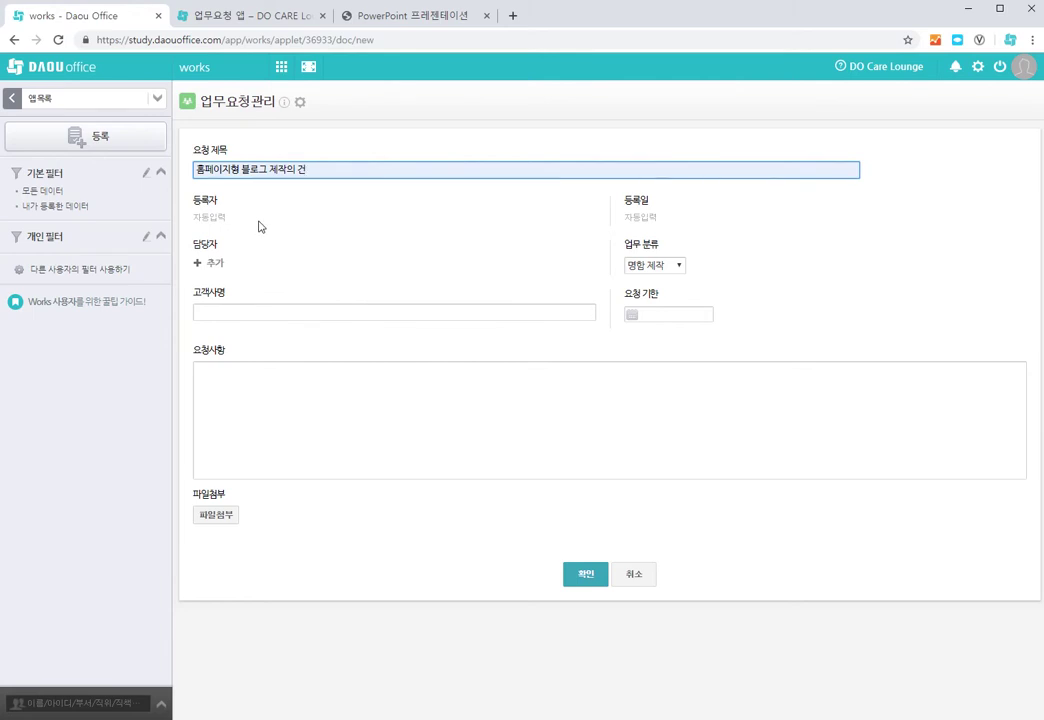
{"action": "left_click", "coordinate": [214, 263]}
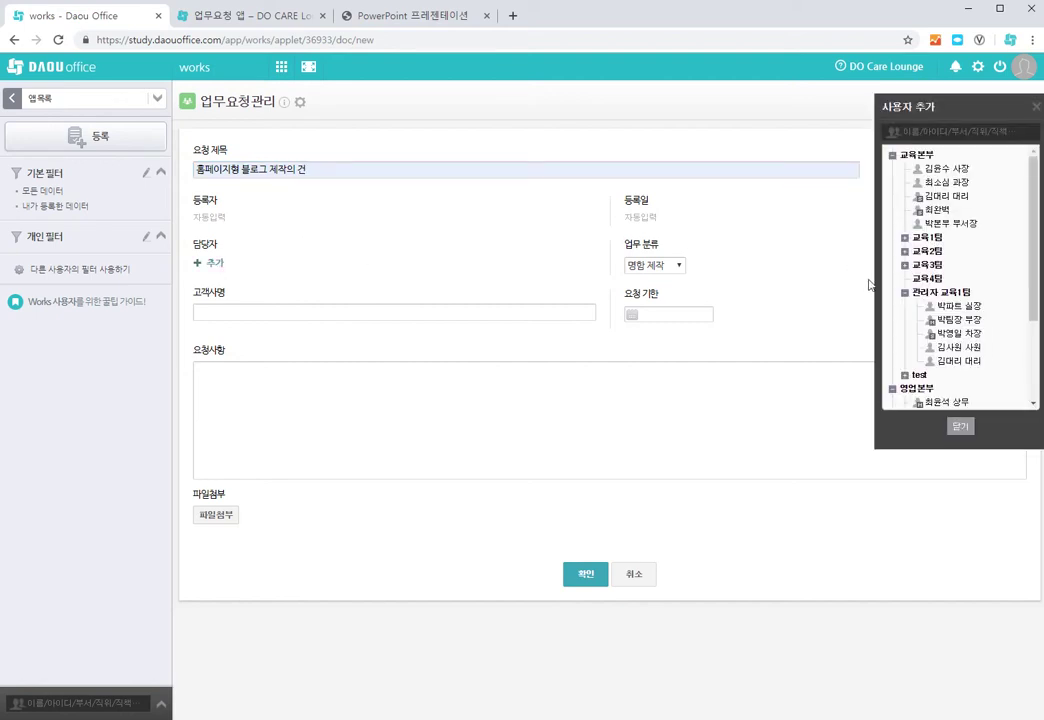
{"action": "left_click", "coordinate": [958, 333]}
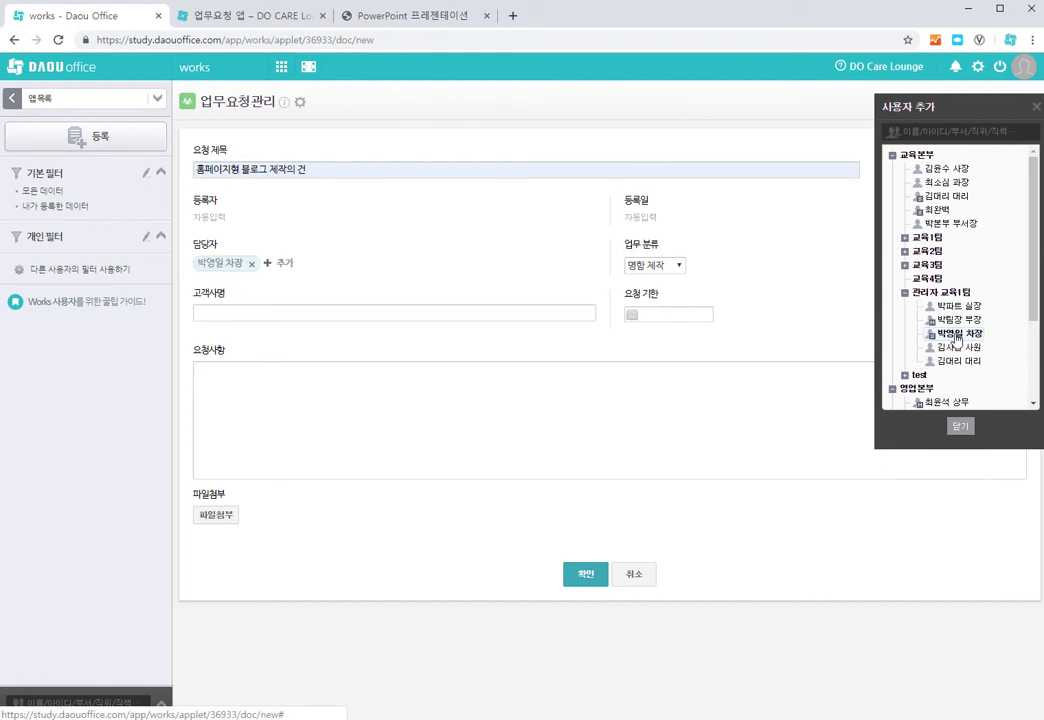
{"action": "left_click", "coordinate": [959, 428]}
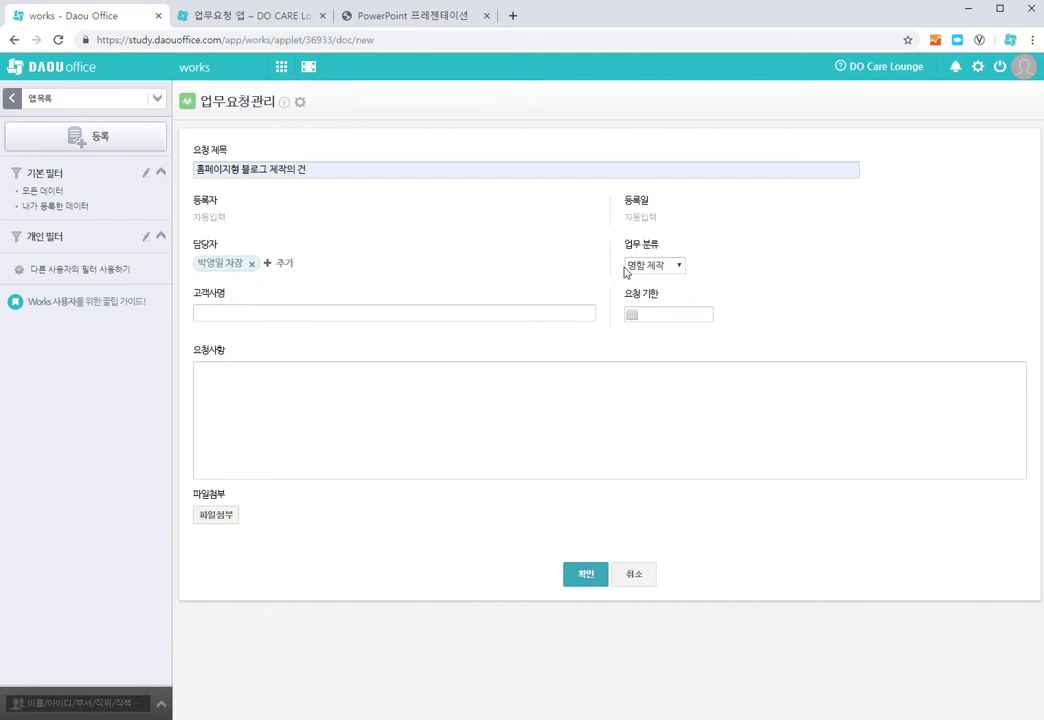
Set category 광고물 제작, customer company 대운기술, and due date 2019-05-10
{"action": "left_click", "coordinate": [679, 267]}
{"action": "left_click", "coordinate": [660, 290]}
{"action": "left_click", "coordinate": [330, 312]}
{"action": "type", "text": "대운"}
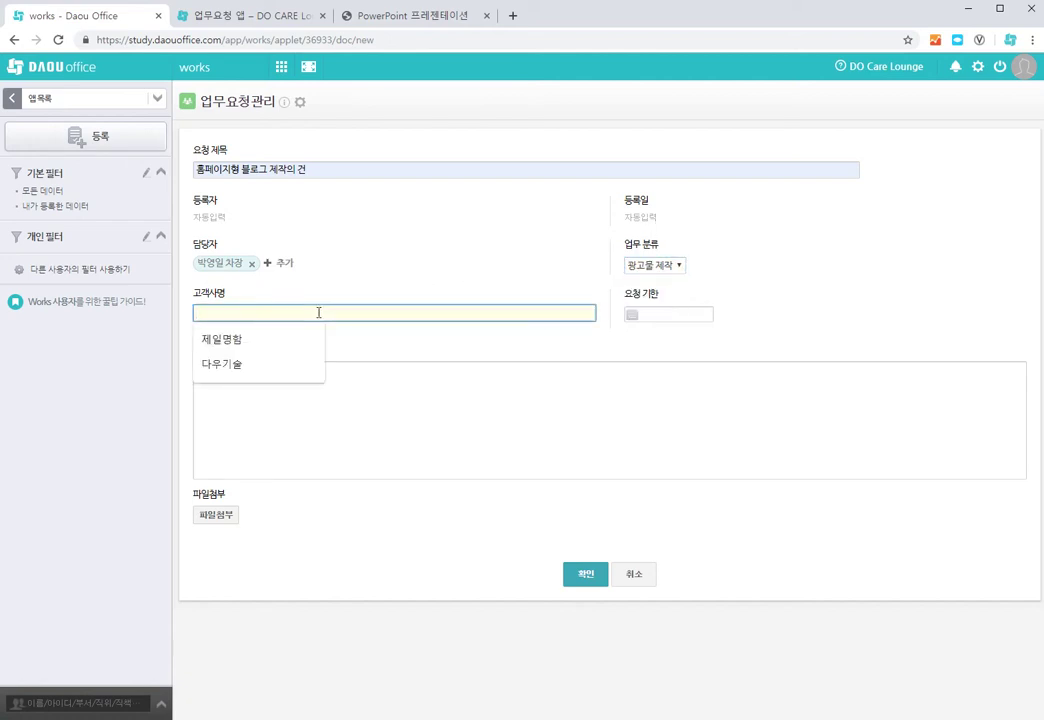
{"action": "type", "text": "기술"}
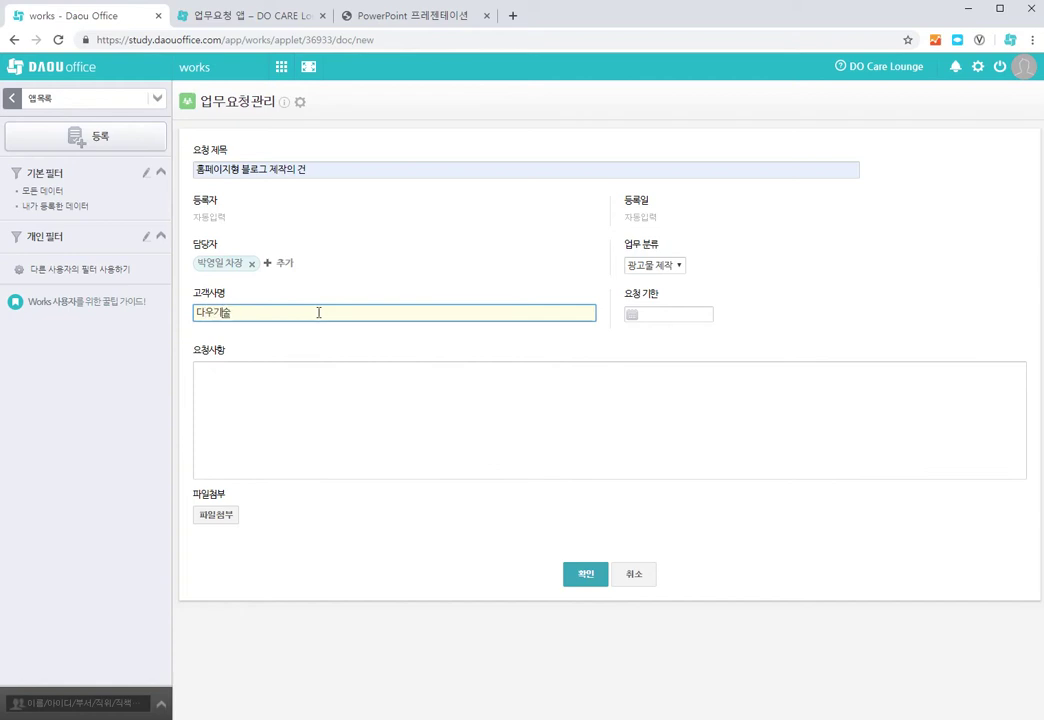
{"action": "left_click", "coordinate": [668, 315]}
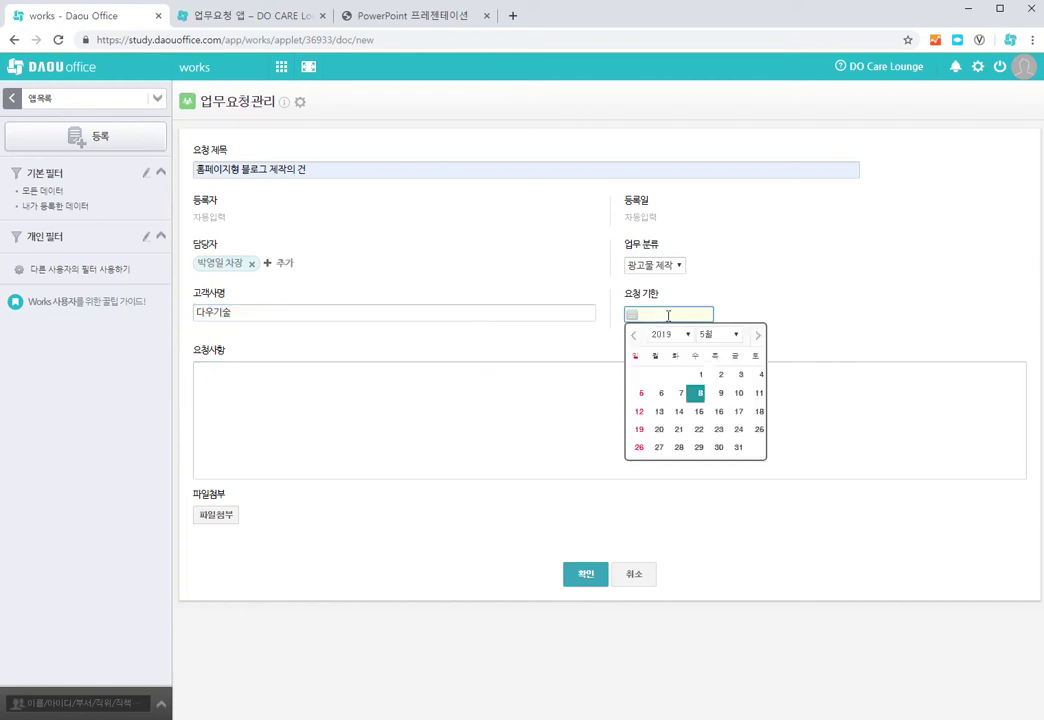
{"action": "left_click", "coordinate": [736, 396]}
Enter the request details '홈페이지 개선 부탁드립니다.' and submit the request
{"action": "left_click", "coordinate": [416, 391]}
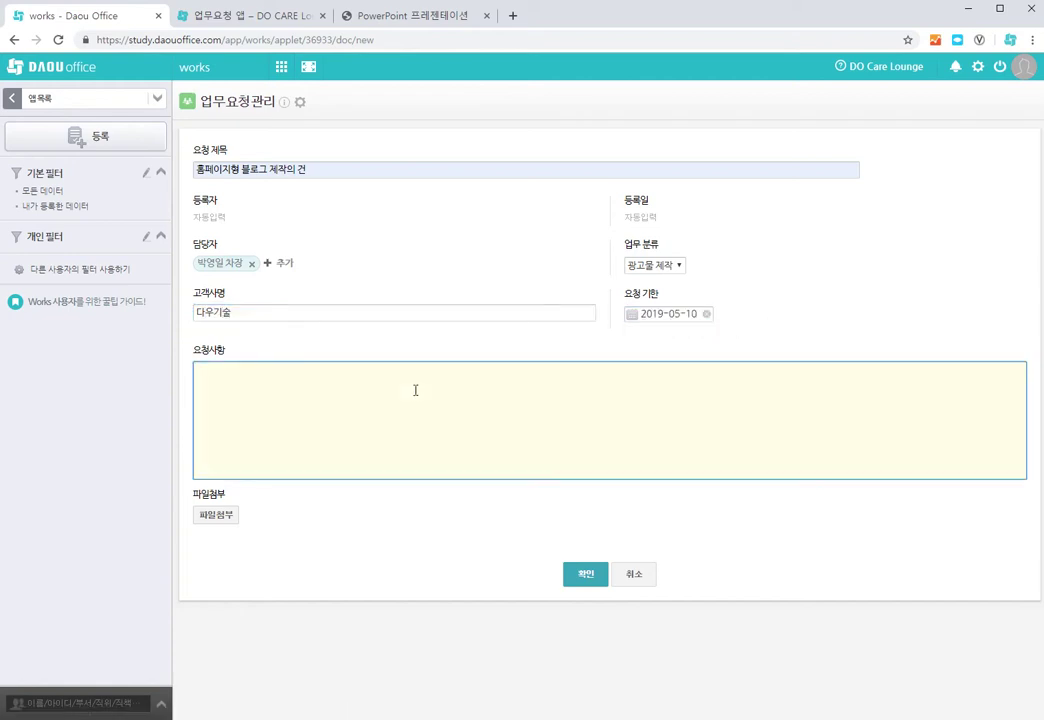
{"action": "type", "text": "홈페이지 개선 부탁"}
{"action": "key", "text": "BackSpace"}
{"action": "key", "text": "BackSpace"}
{"action": "key", "text": "BackSpace"}
{"action": "type", "text": "탁드립니다."}
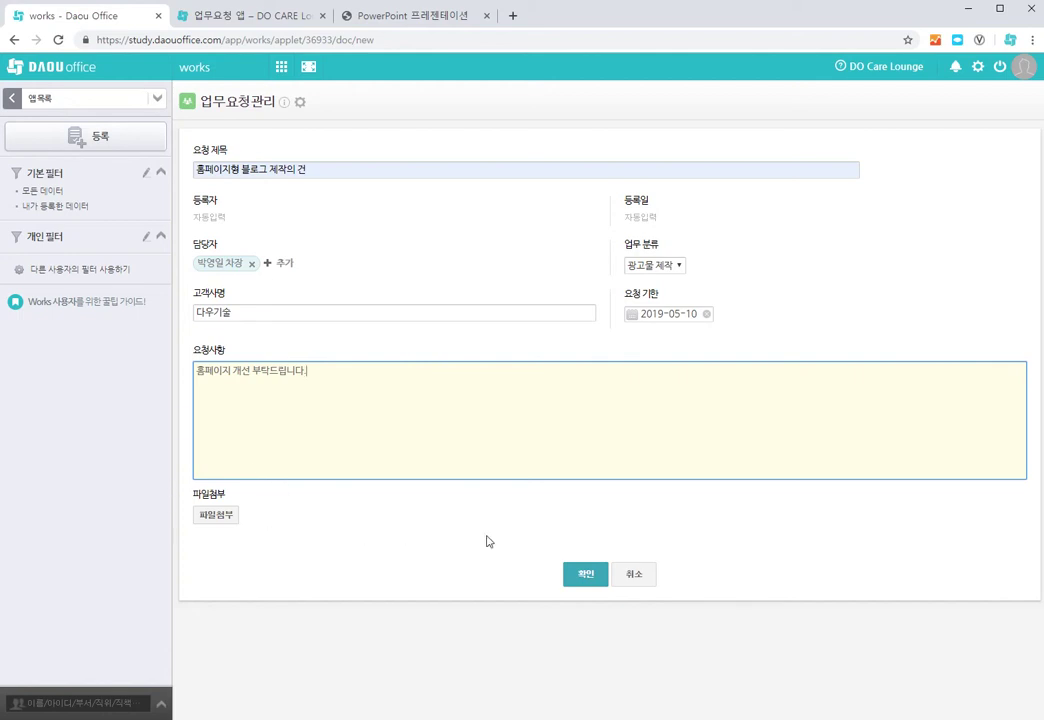
{"action": "left_click", "coordinate": [590, 576]}
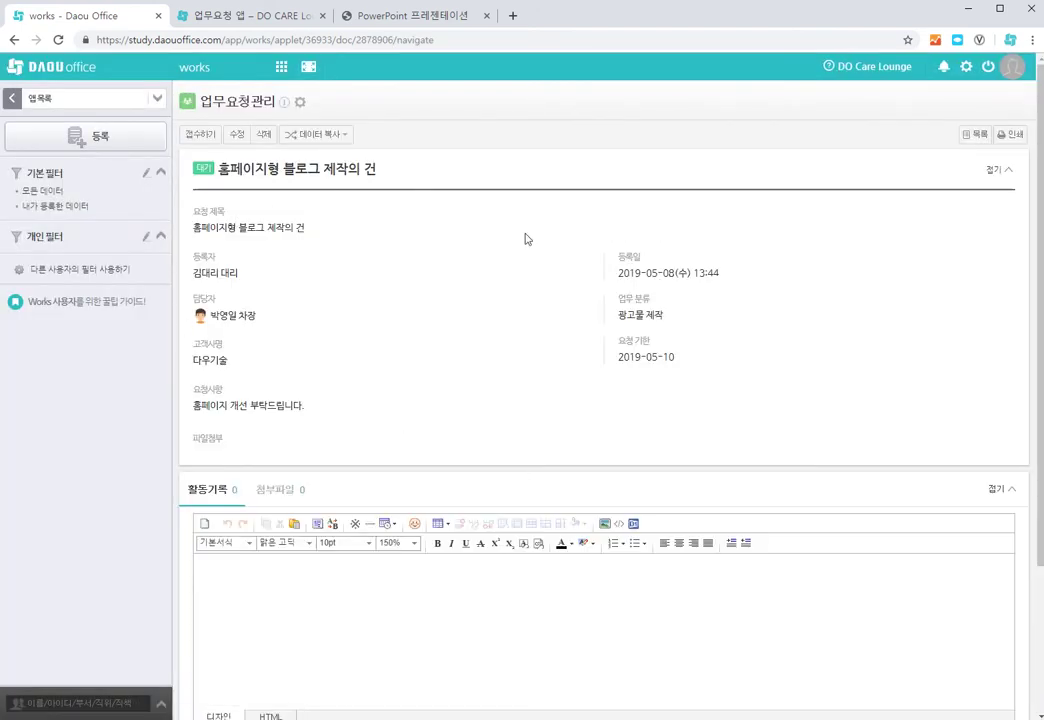
Go back from the request detail to the list showing the 대기 request and charts
{"action": "left_click", "coordinate": [973, 134]}
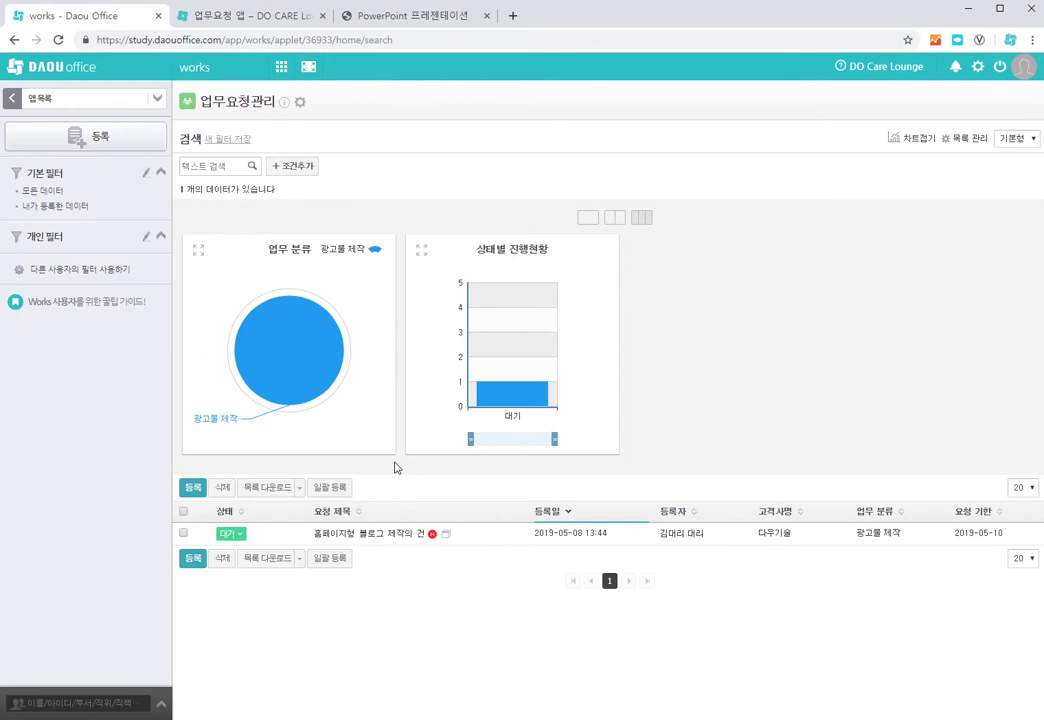
Switch to the DO Care Lounge tab and open the Works 샘플 sample apps page
{"action": "left_click", "coordinate": [226, 22]}
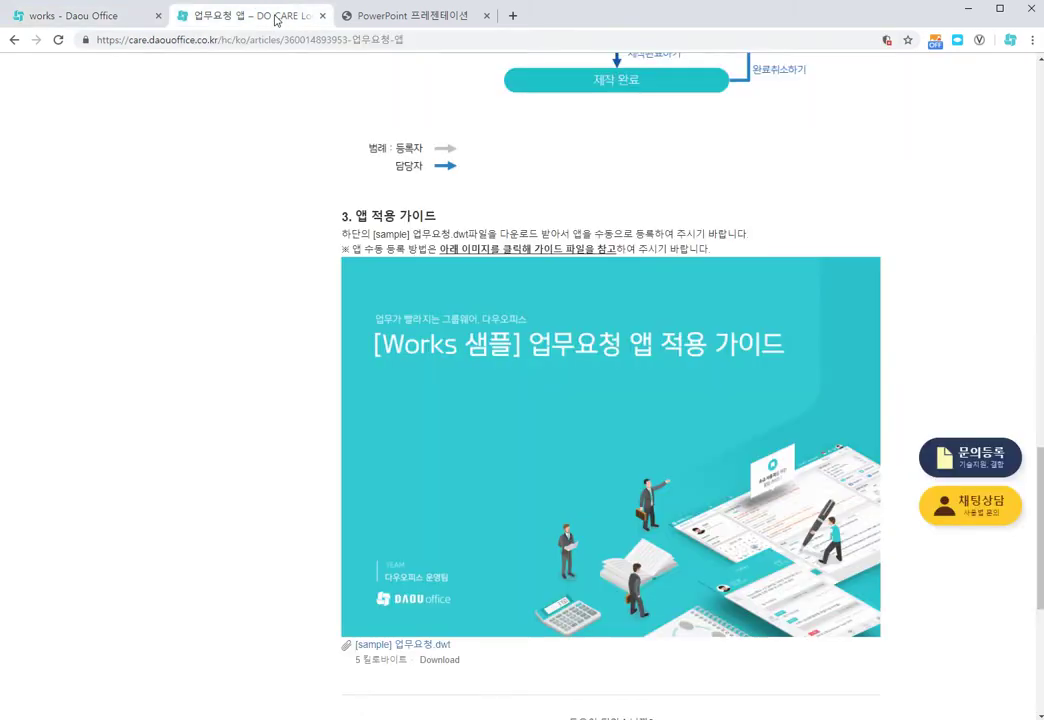
{"action": "scroll", "coordinate": [569, 229], "scroll_direction": "up", "scroll_amount": 15}
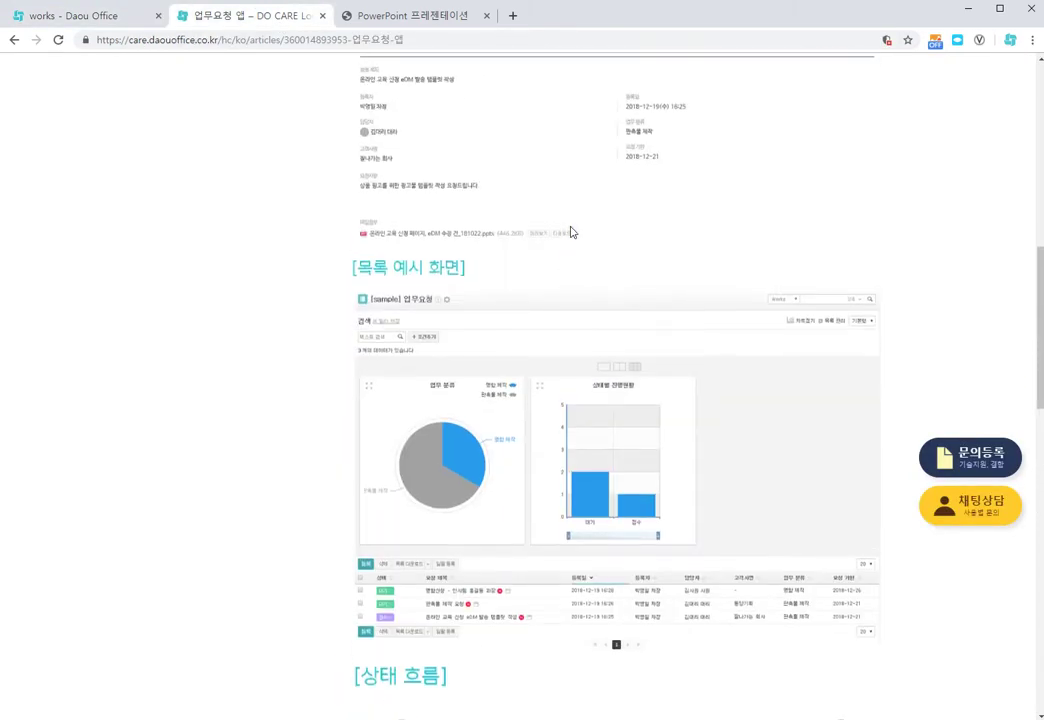
{"action": "left_click", "coordinate": [707, 72]}
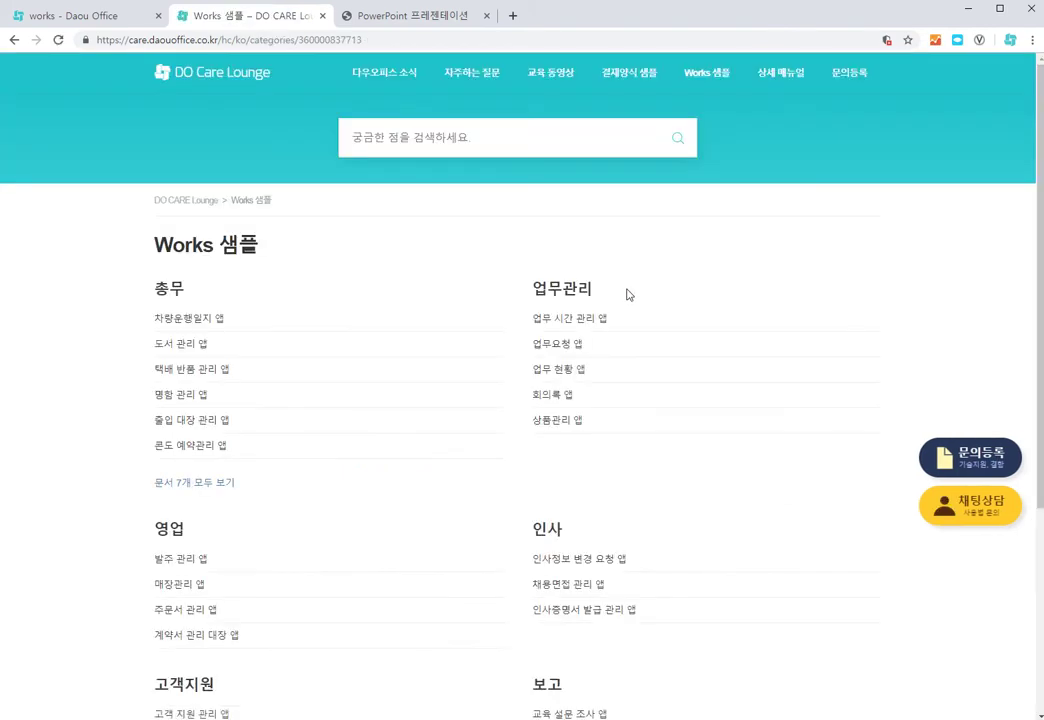
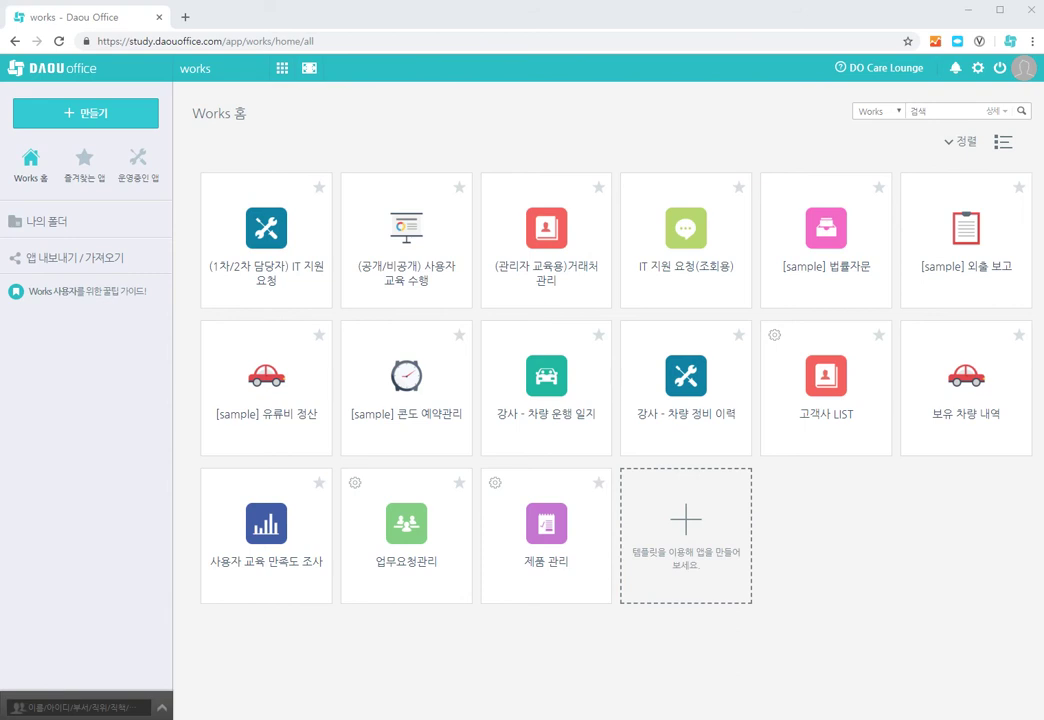
Open the 보유 차량 내역 app card from Works home to list its 51 vehicles
{"action": "left_click", "coordinate": [947, 428]}
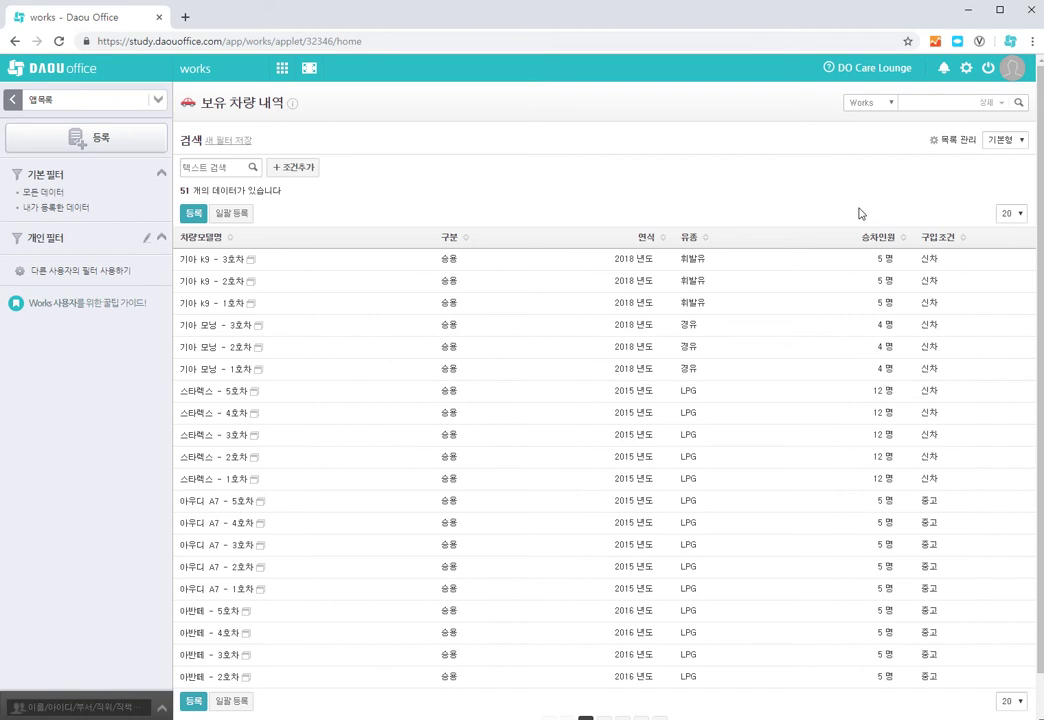
In 목록 관리, add a 원형 chart '유종 현황 통계' grouped by 유종, then a second chart
{"action": "left_click", "coordinate": [957, 146]}
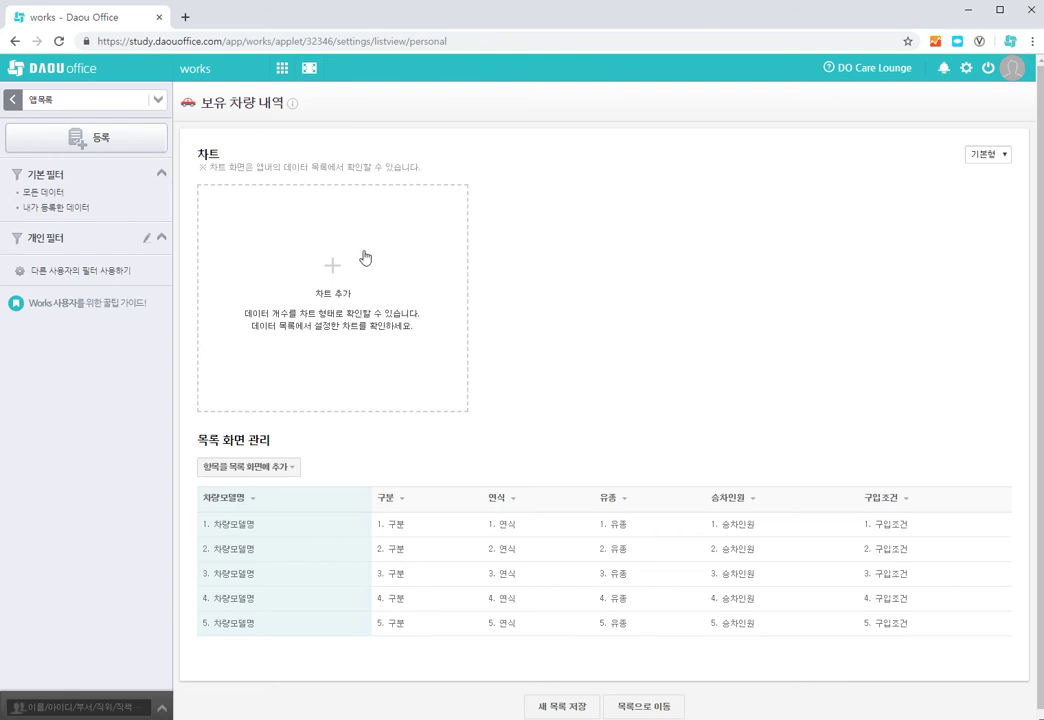
{"action": "left_click", "coordinate": [340, 270]}
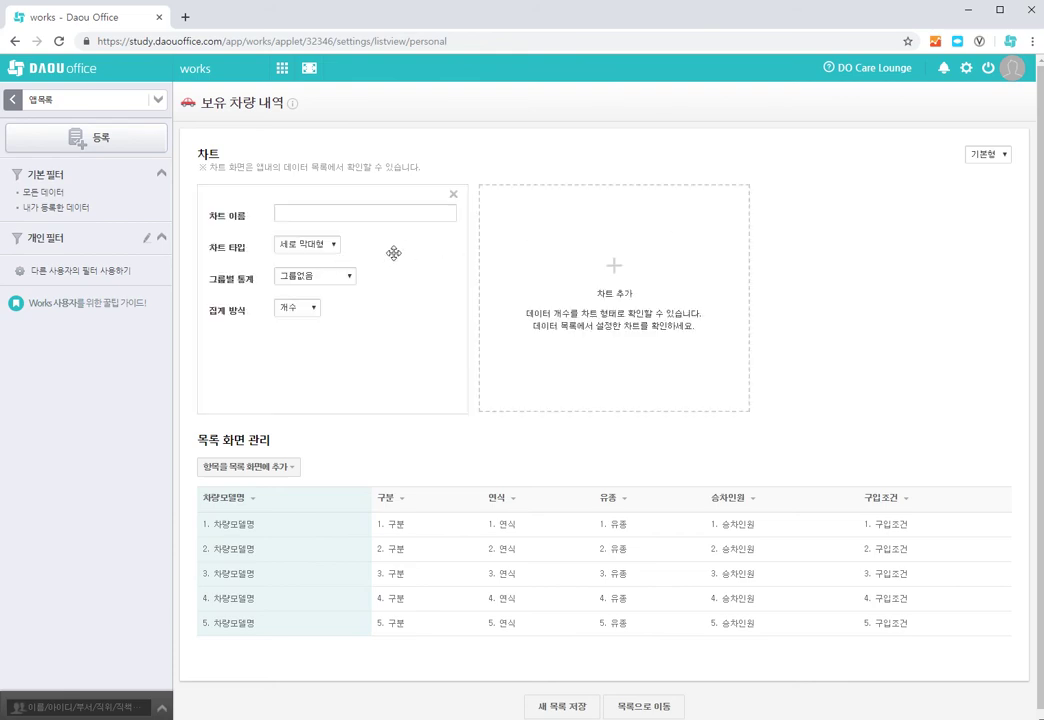
{"action": "left_click", "coordinate": [366, 213]}
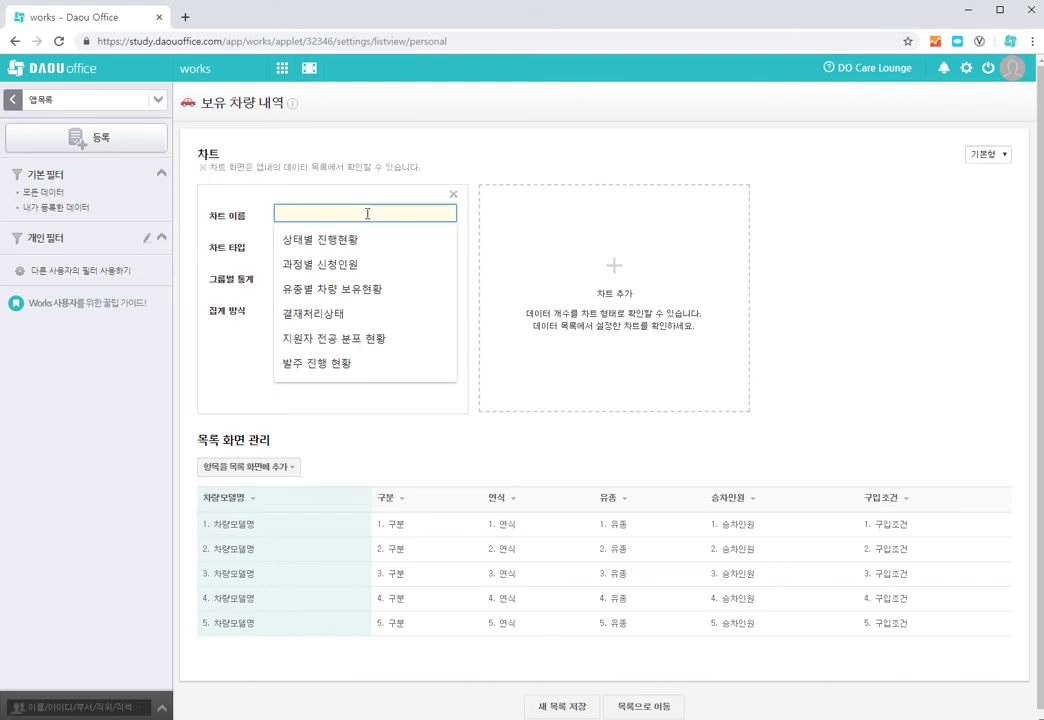
{"action": "type", "text": "유종"}
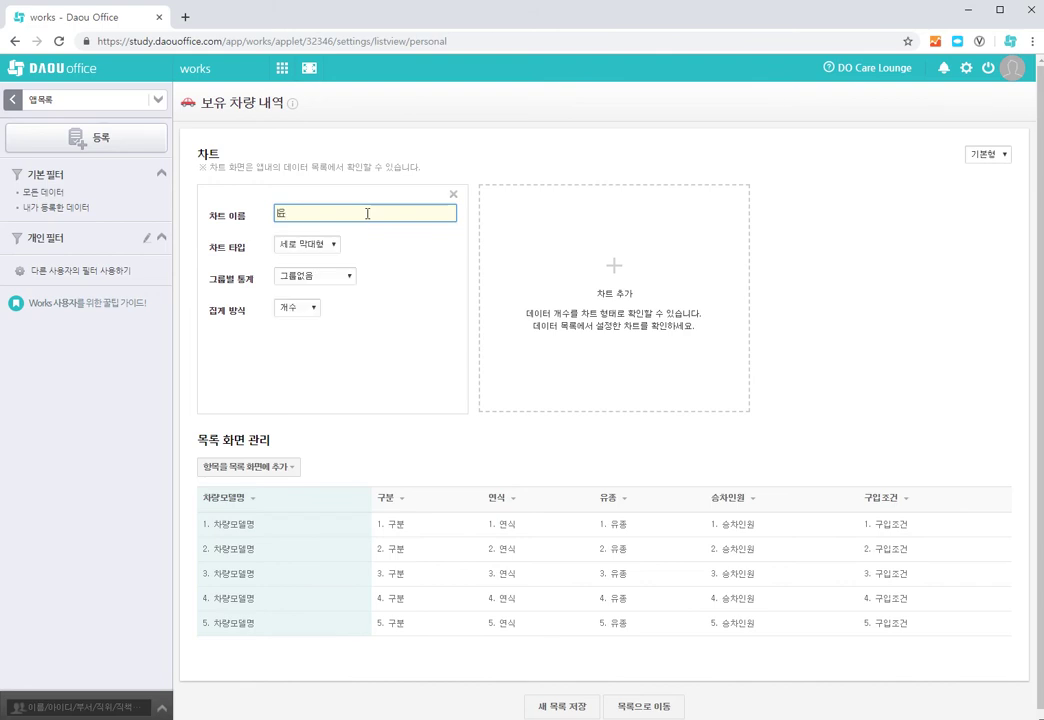
{"action": "type", "text": " 현황 통계"}
{"action": "left_click", "coordinate": [338, 244]}
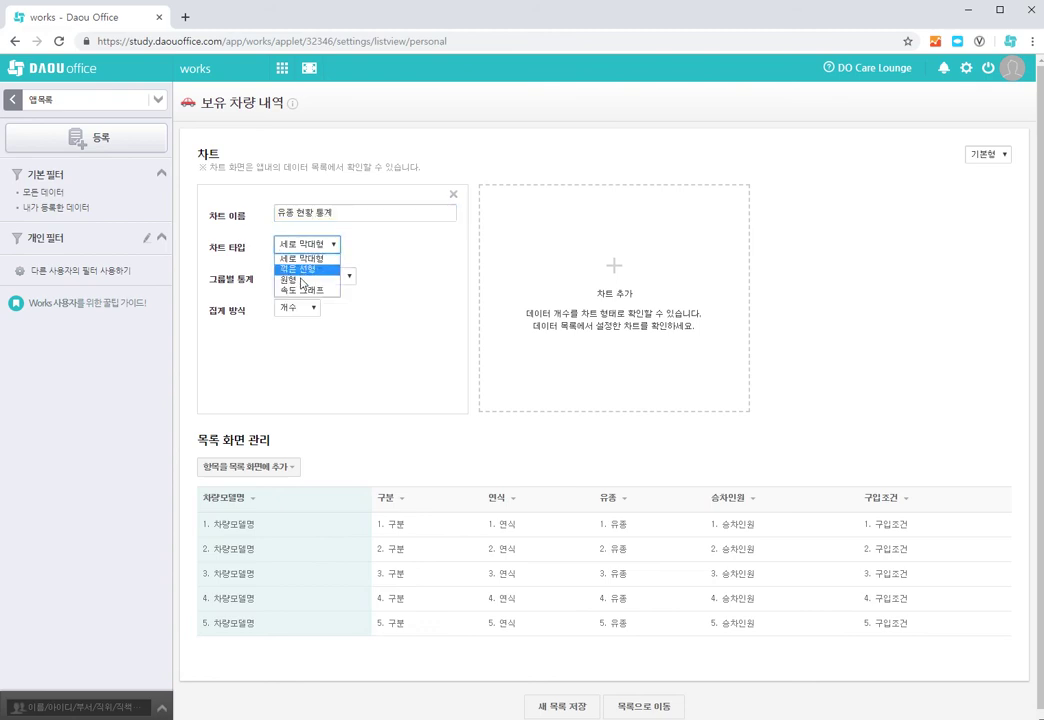
{"action": "left_click", "coordinate": [302, 280]}
{"action": "left_click", "coordinate": [337, 283]}
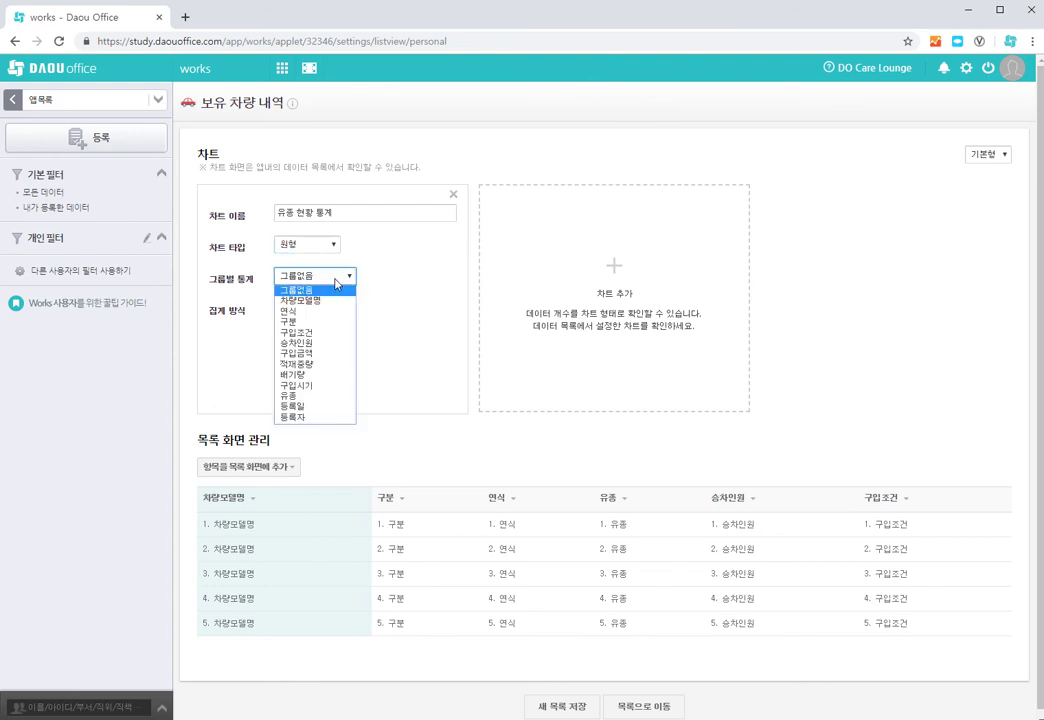
{"action": "left_click", "coordinate": [300, 395]}
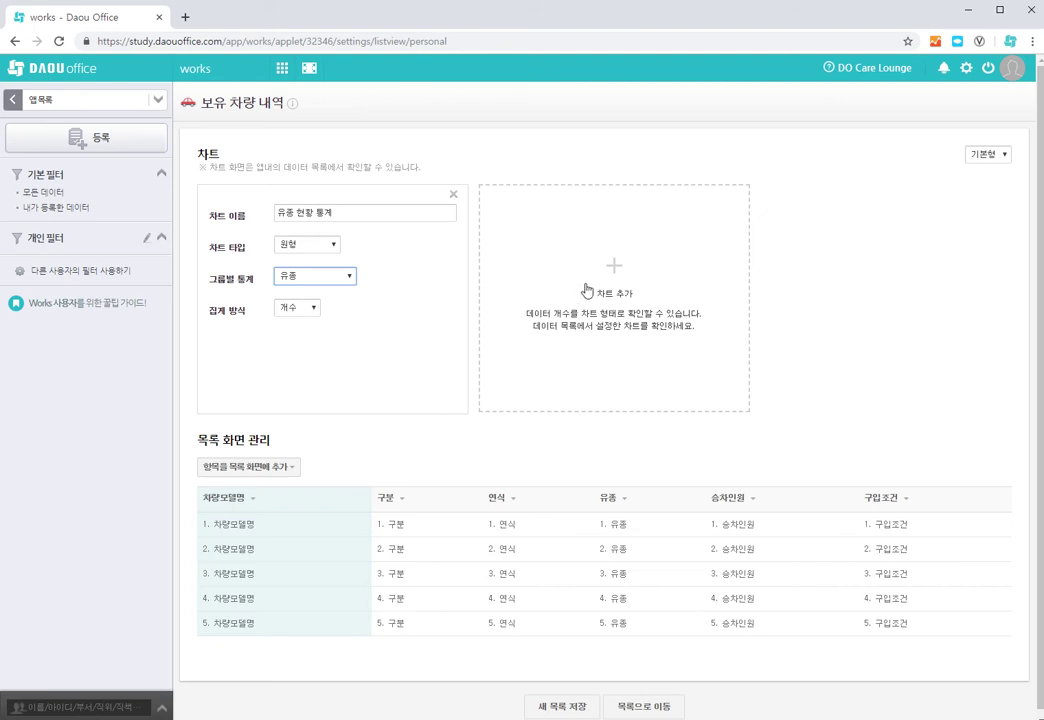
{"action": "left_click", "coordinate": [613, 268]}
Name the second chart '연식 현황 통계', keep it 세로 막대형, and group it by 연식
{"action": "left_click", "coordinate": [595, 213]}
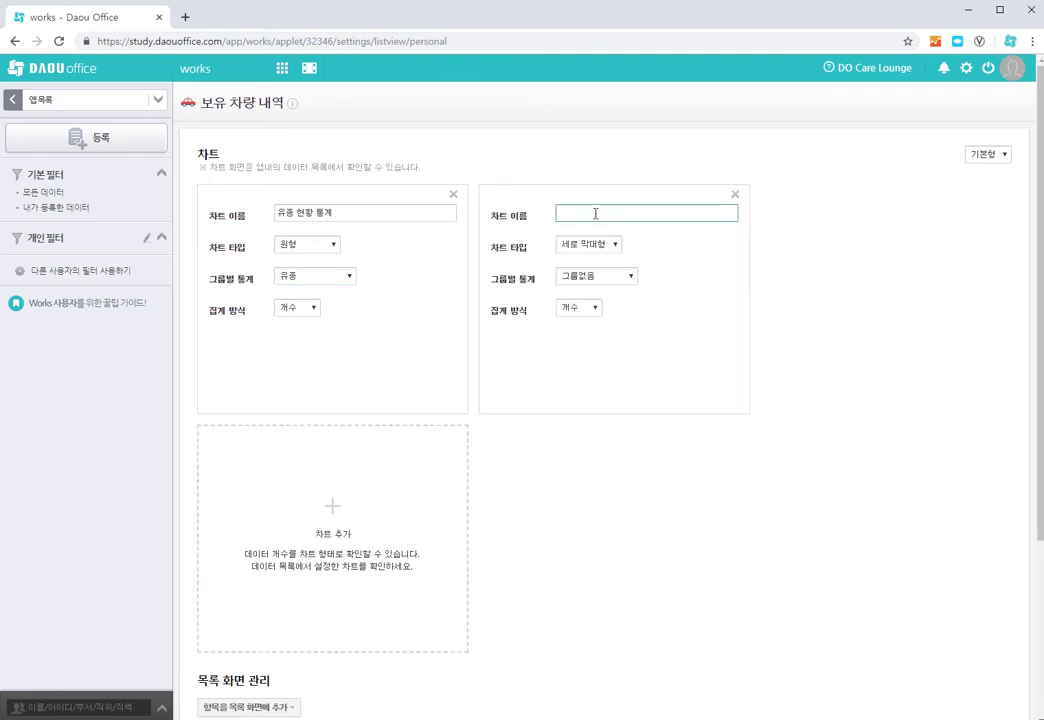
{"action": "type", "text": "연식"}
{"action": "type", "text": " 현황표"}
{"action": "type", "text": "계"}
{"action": "left_click", "coordinate": [600, 248]}
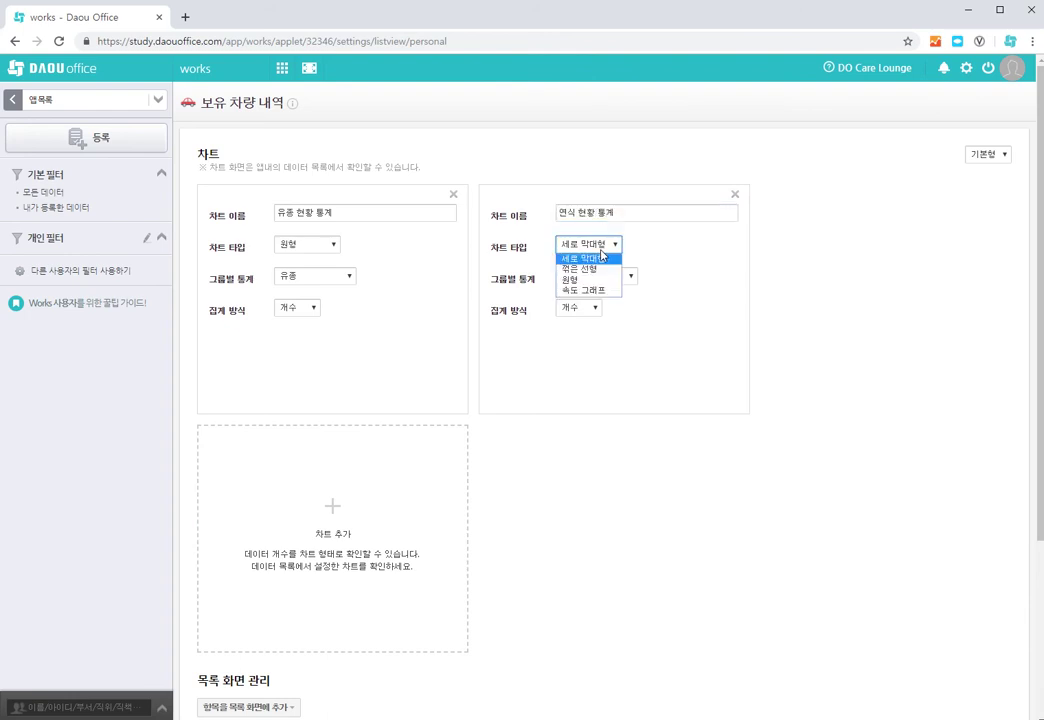
{"action": "left_click", "coordinate": [601, 258]}
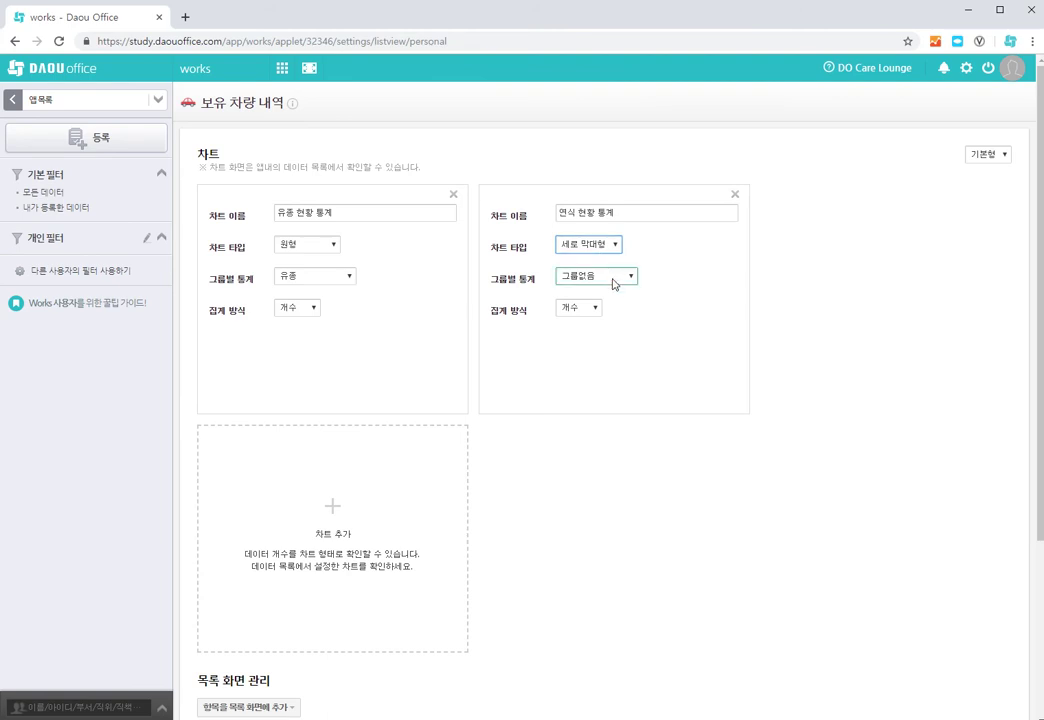
{"action": "left_click", "coordinate": [616, 281]}
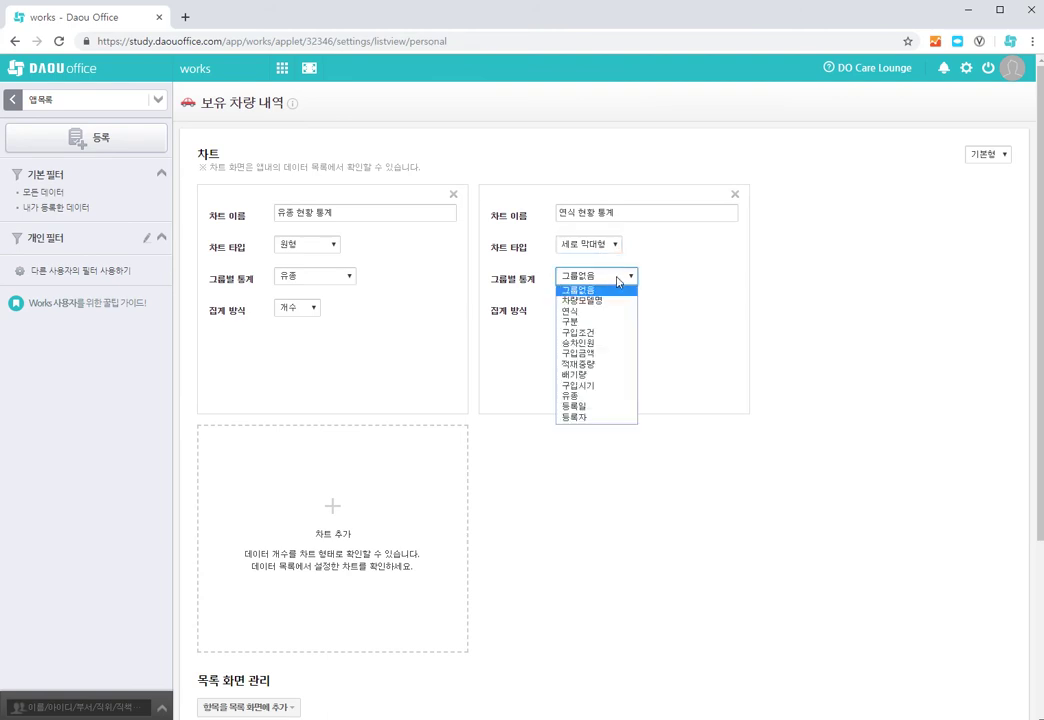
{"action": "left_click", "coordinate": [603, 311]}
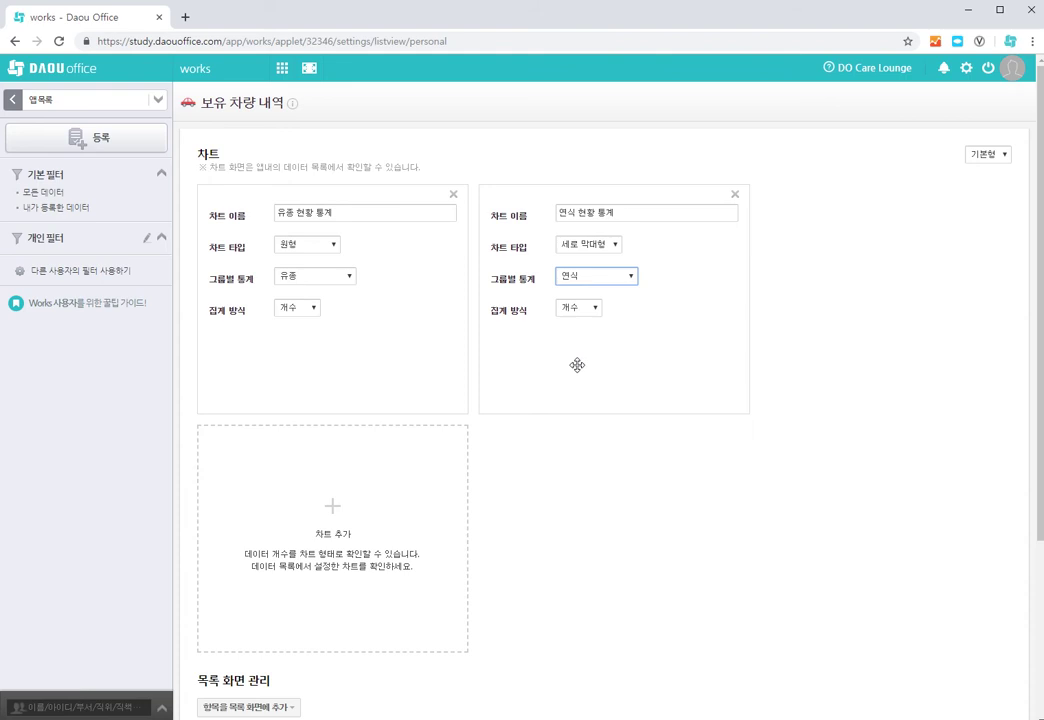
{"action": "scroll", "coordinate": [577, 365], "scroll_direction": "down", "scroll_amount": 5}
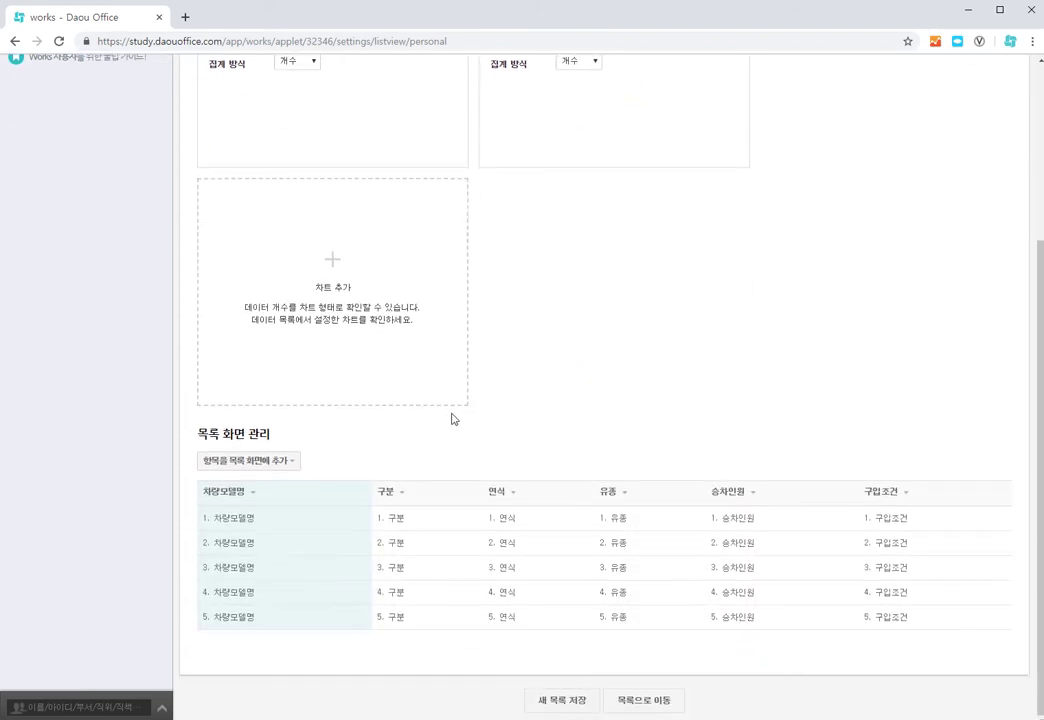
Show the 배기량 column, drag 연식 before 구분, and sort the 유종 column 오름차순
{"action": "left_click", "coordinate": [295, 463]}
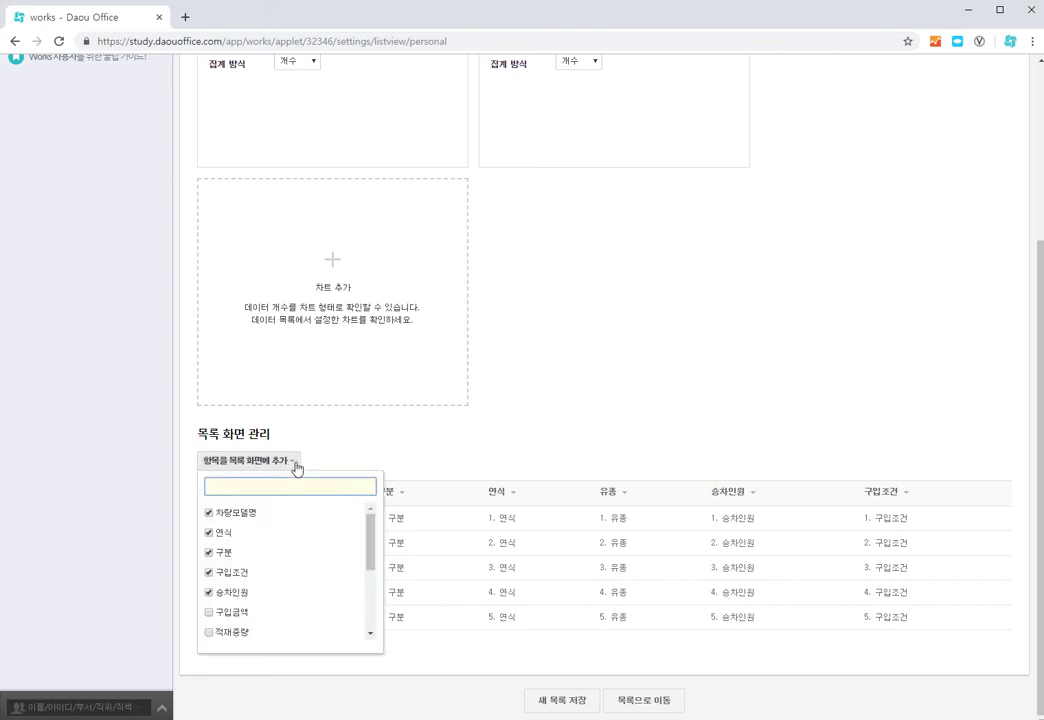
{"action": "scroll", "coordinate": [270, 560], "scroll_direction": "down", "scroll_amount": 5}
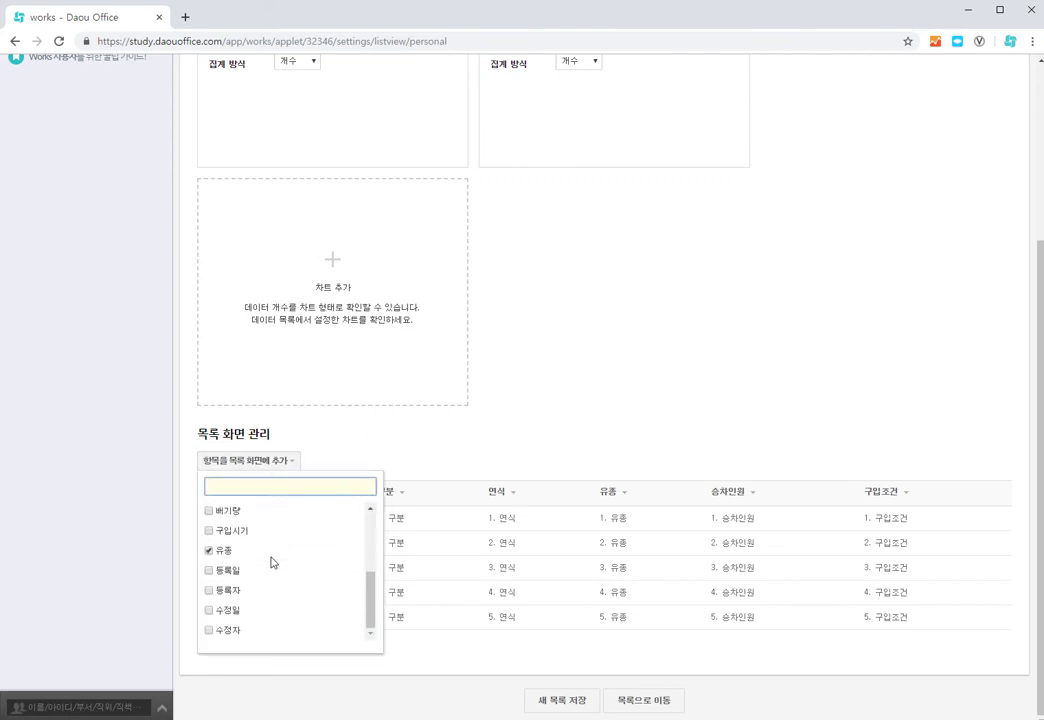
{"action": "left_click", "coordinate": [209, 511]}
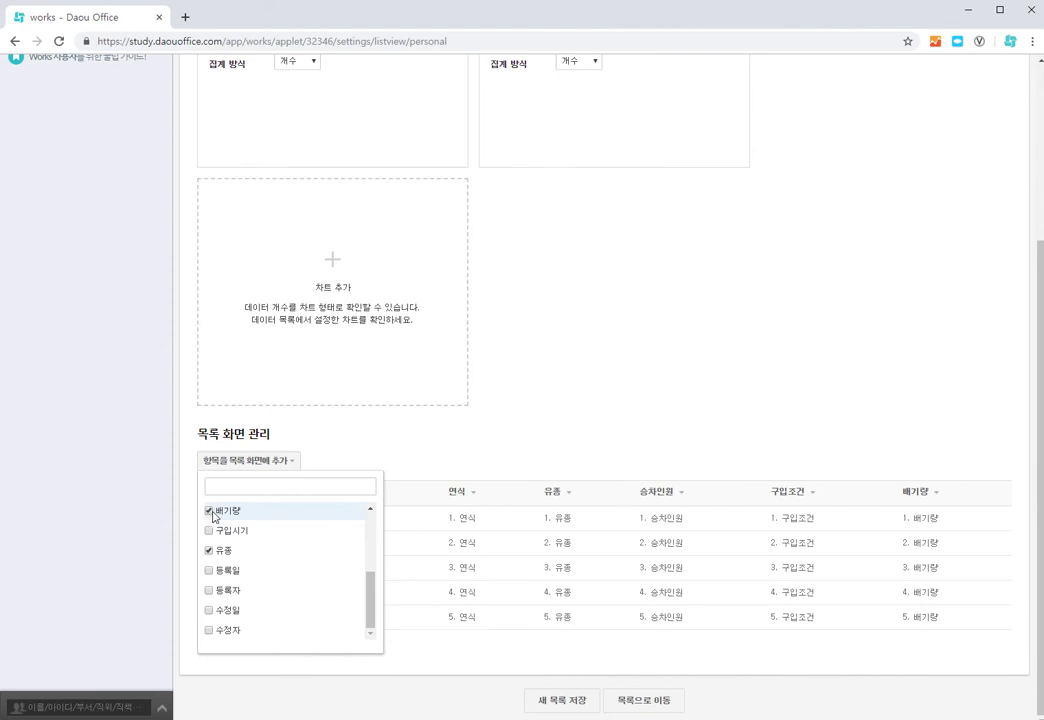
{"action": "left_click", "coordinate": [474, 454]}
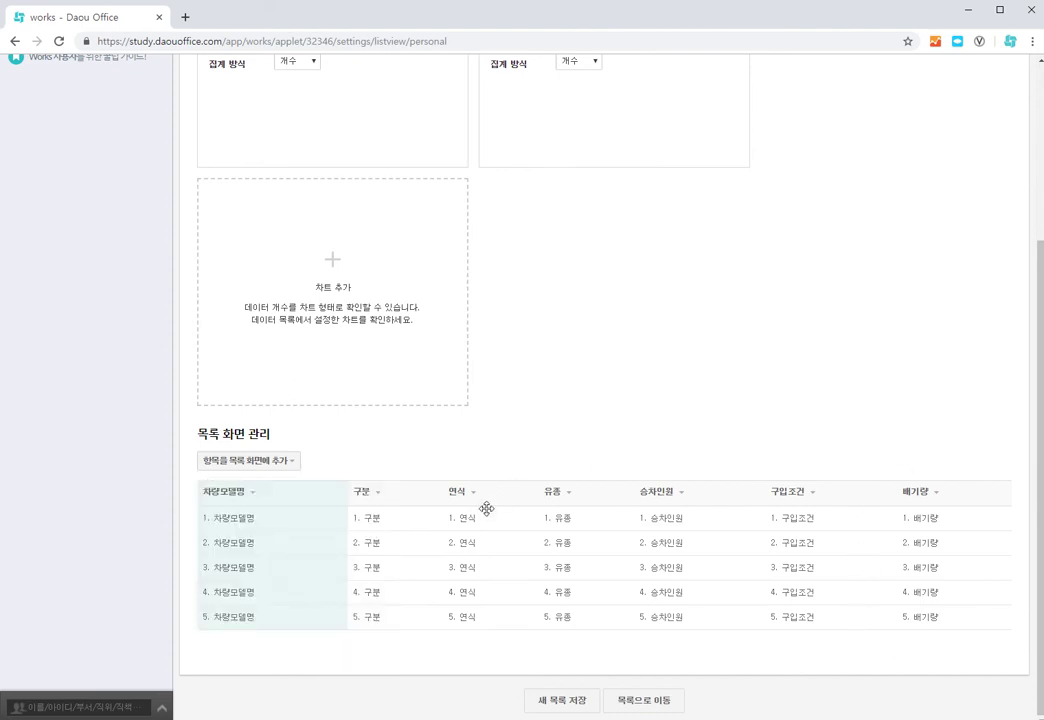
{"action": "left_click_drag", "start_coordinate": [467, 507], "coordinate": [350, 504]}
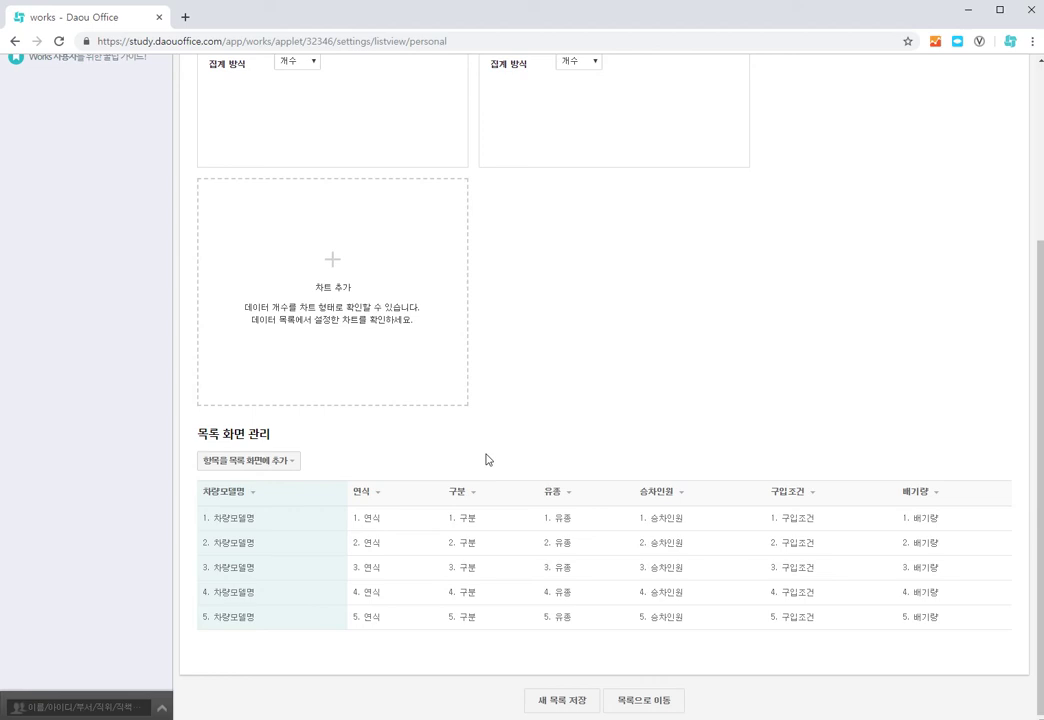
{"action": "left_click", "coordinate": [569, 495]}
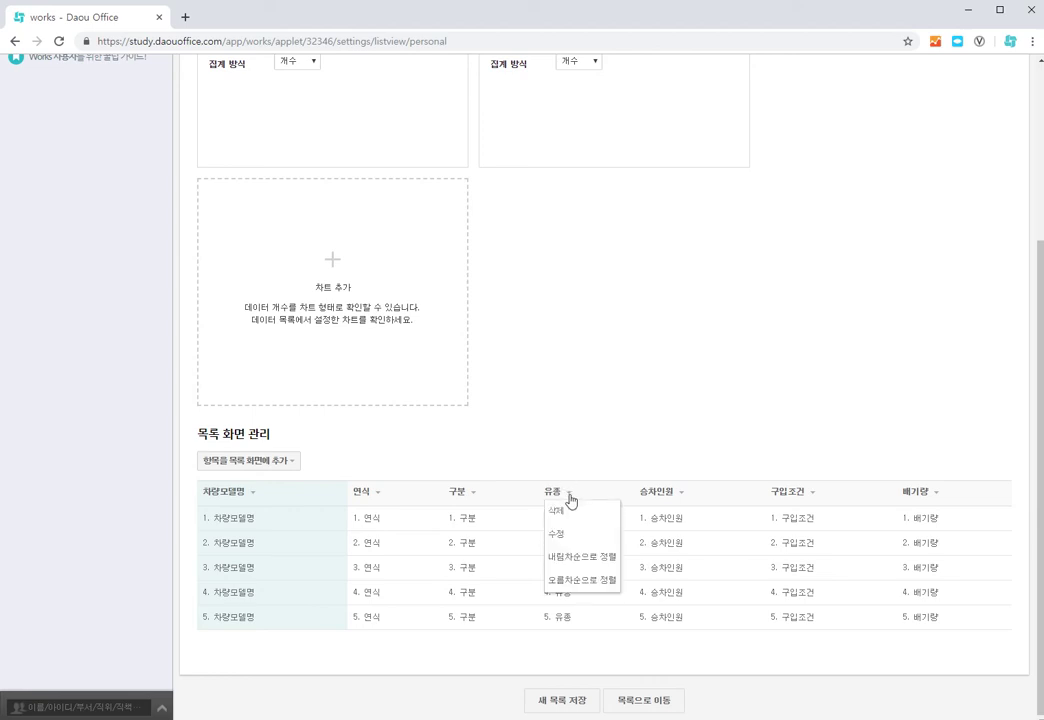
{"action": "left_click", "coordinate": [575, 581]}
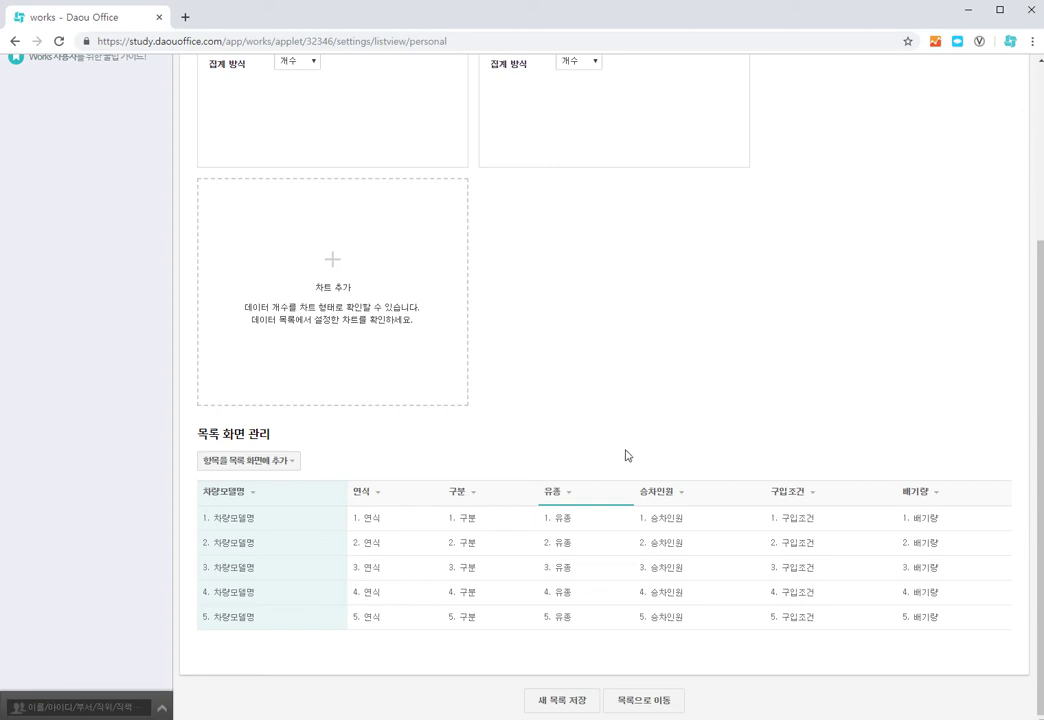
Save the layout as new list '유종_연식 목록' and return to the vehicle list
{"action": "left_click", "coordinate": [567, 707]}
{"action": "left_click", "coordinate": [461, 402]}
{"action": "key", "text": "BackSpace"}
{"action": "key", "text": "BackSpace"}
{"action": "key", "text": "BackSpace"}
{"action": "key", "text": "BackSpace"}
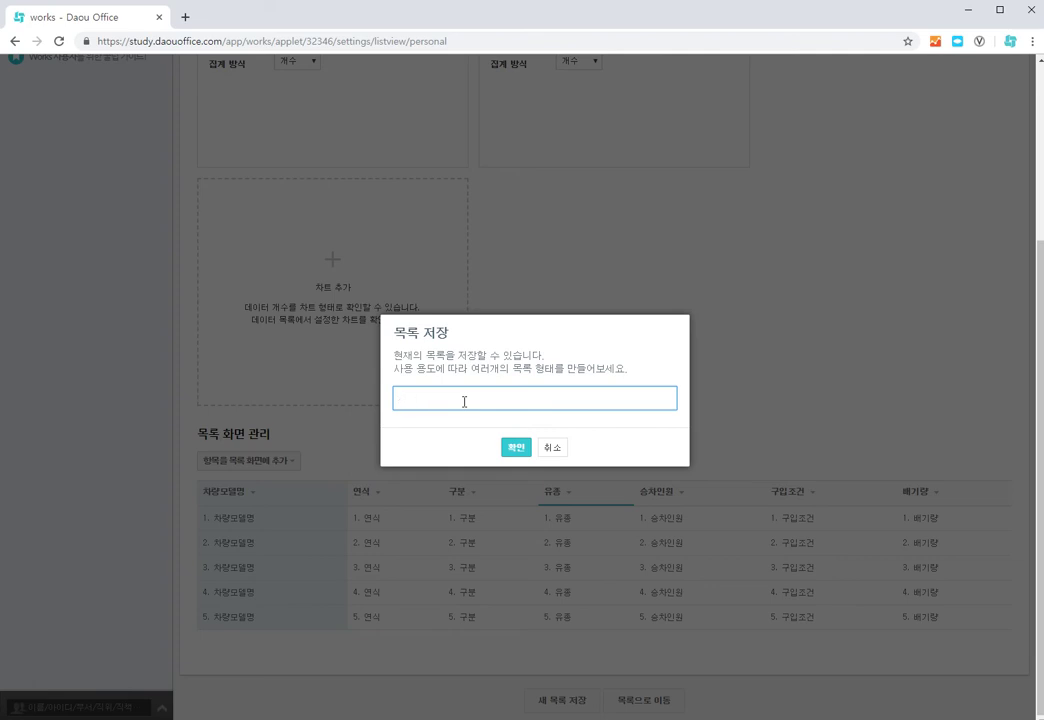
{"action": "type", "text": "유종_연식 목ㄹ록"}
{"action": "left_click", "coordinate": [514, 449]}
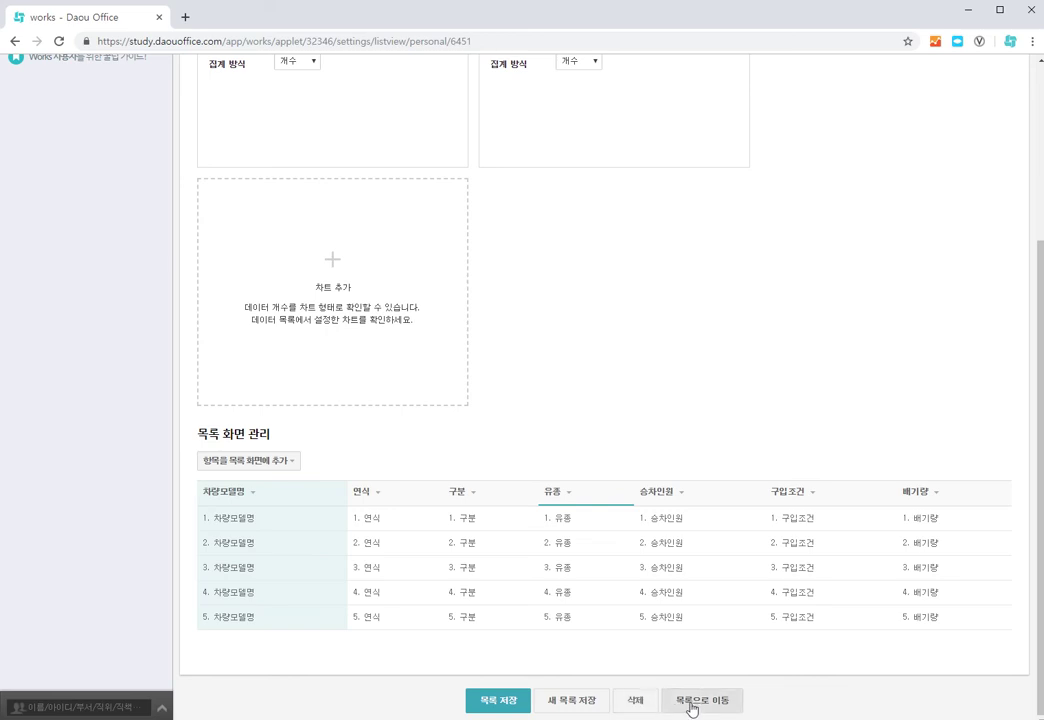
{"action": "left_click", "coordinate": [691, 702]}
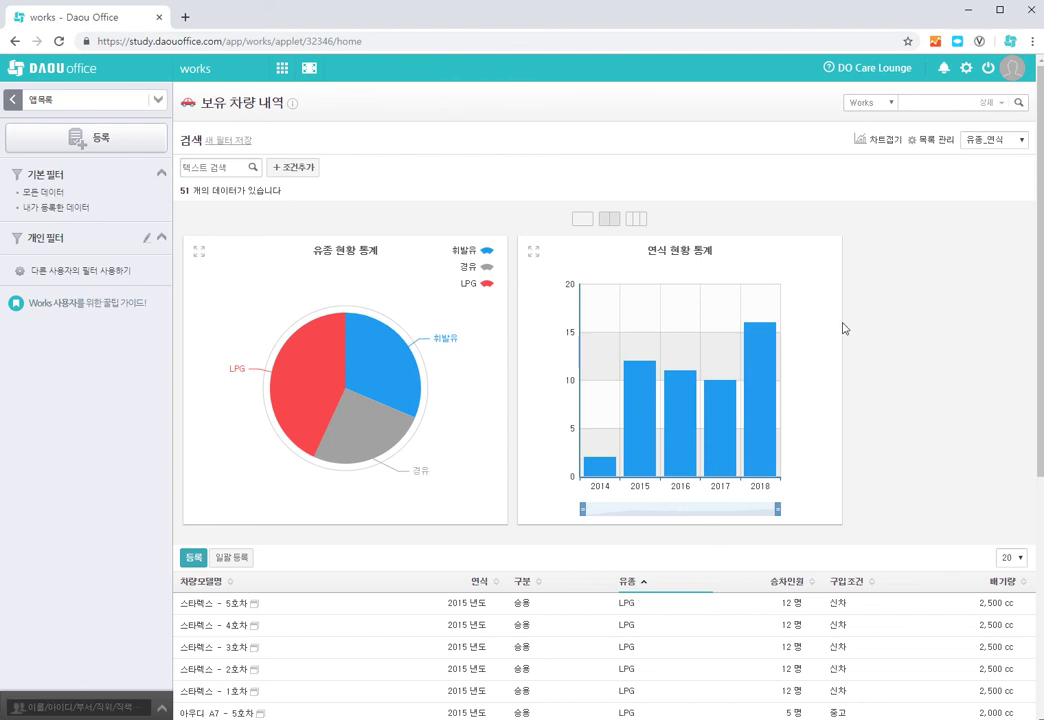
{"action": "left_click", "coordinate": [883, 145]}
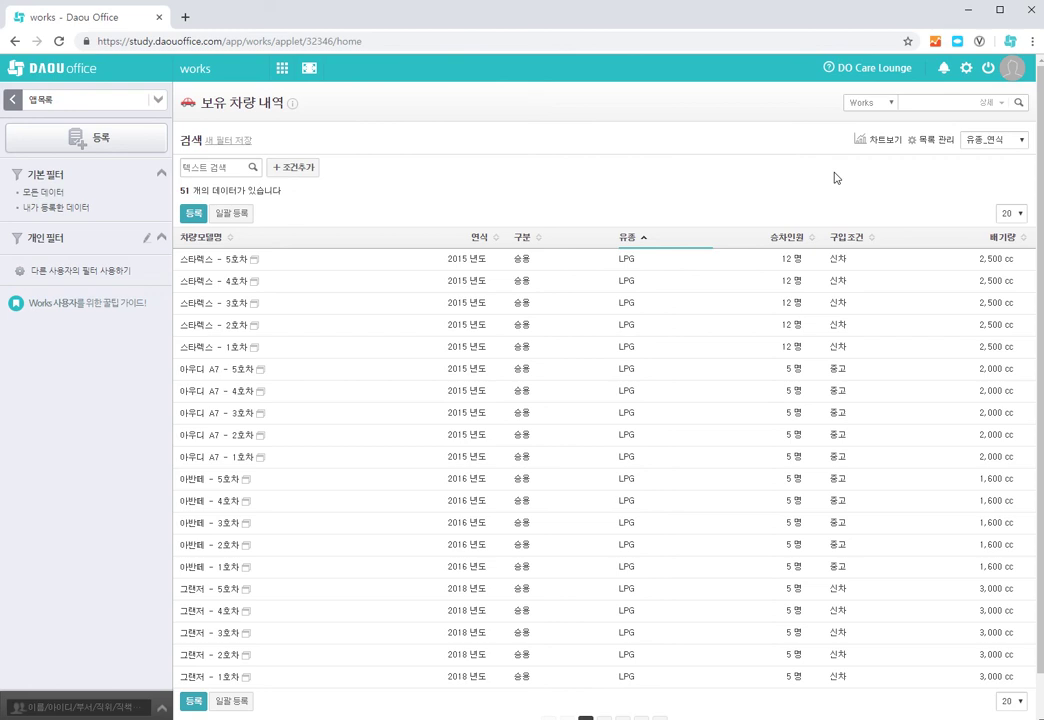
{"action": "left_click", "coordinate": [880, 146]}
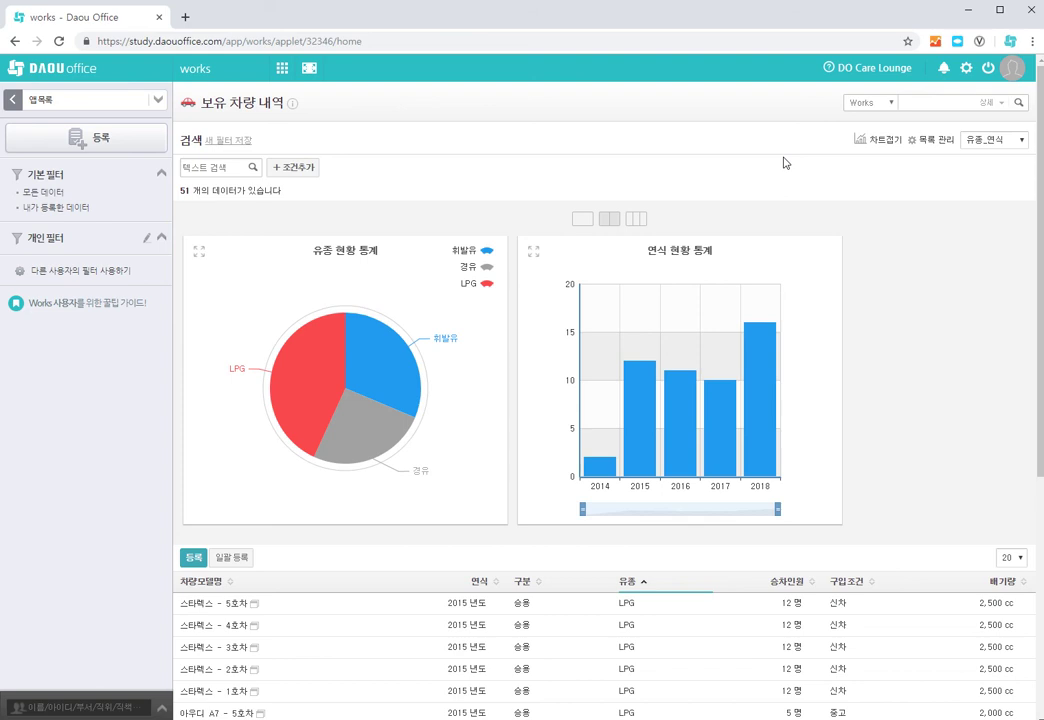
{"action": "left_click", "coordinate": [1022, 141]}
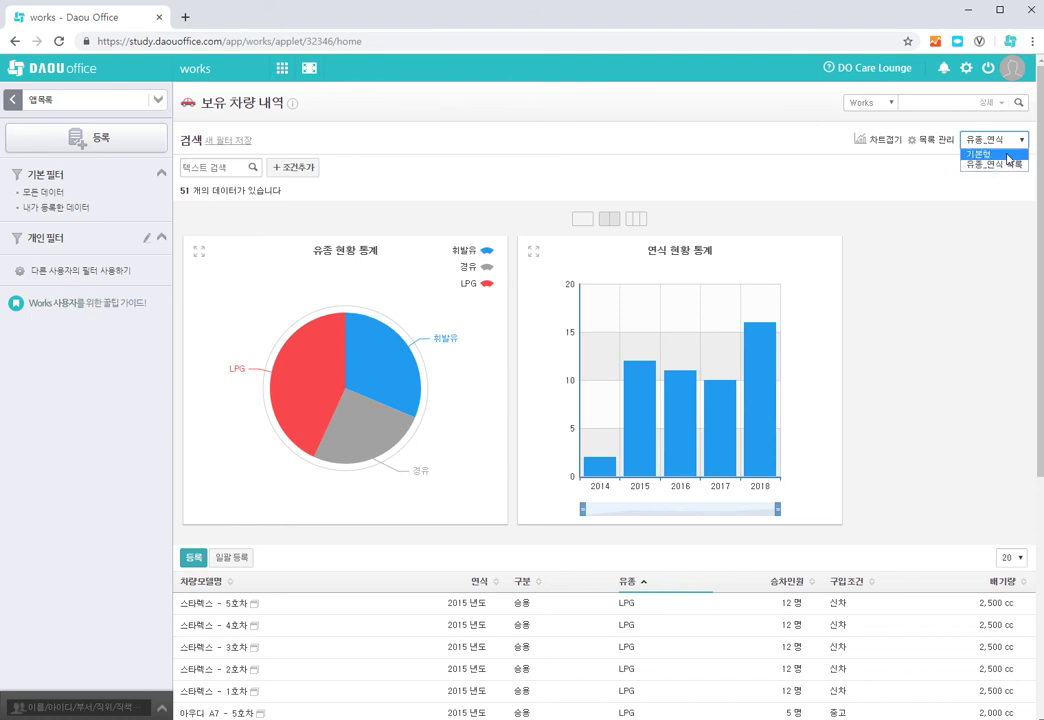
{"action": "left_click", "coordinate": [1000, 153]}
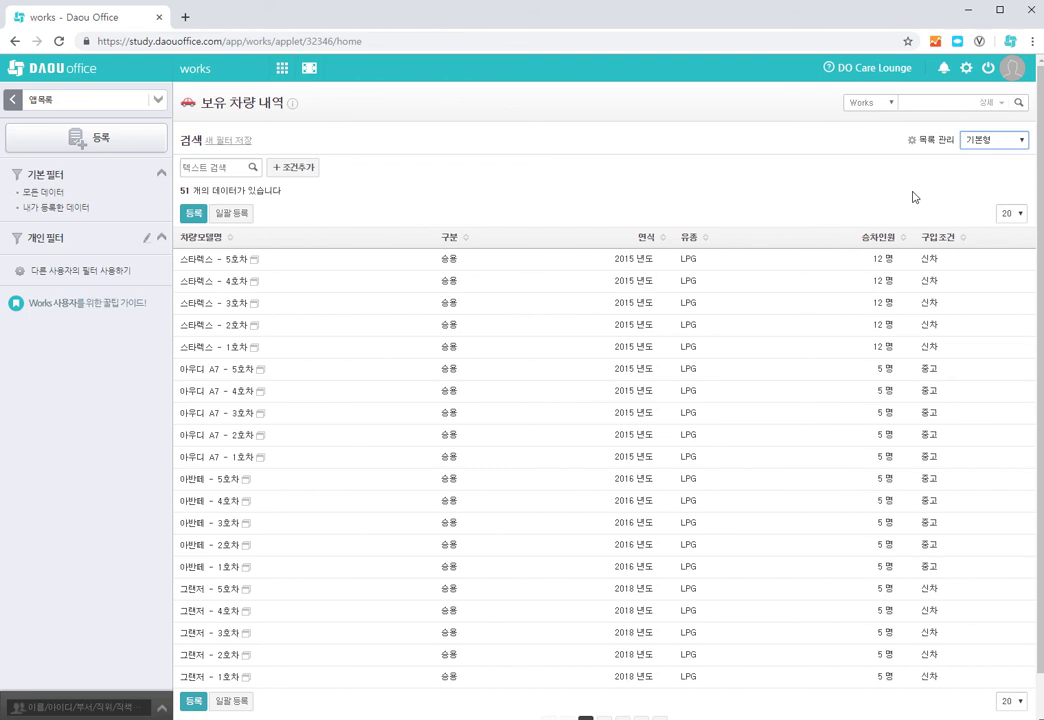
{"action": "left_click", "coordinate": [1020, 142]}
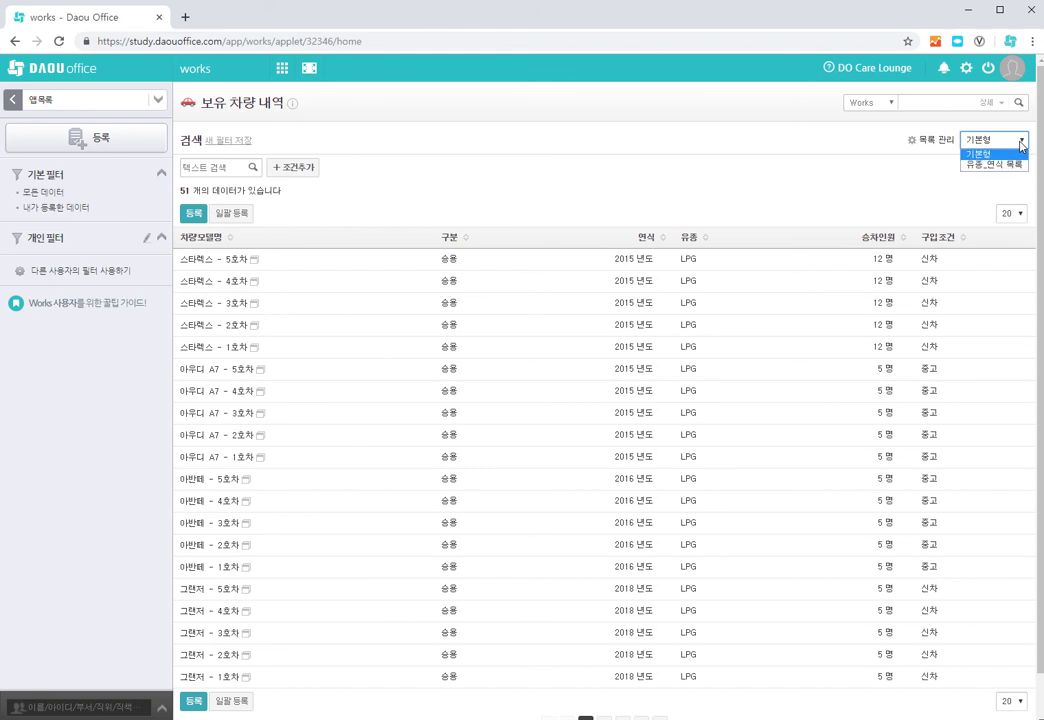
{"action": "left_click", "coordinate": [1012, 164]}
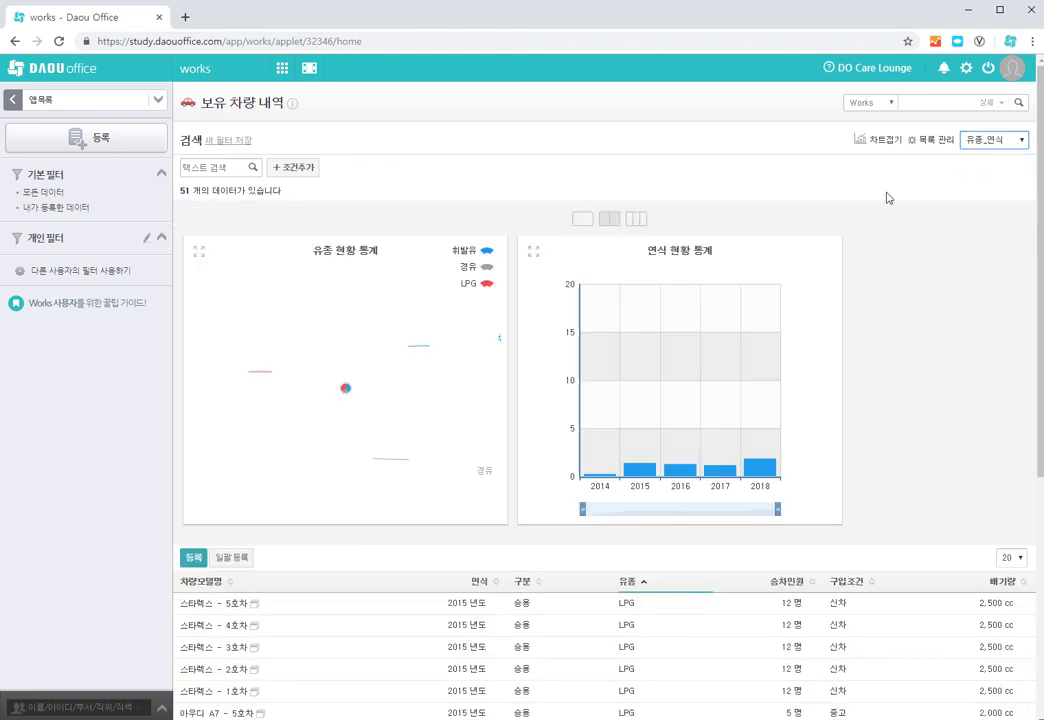